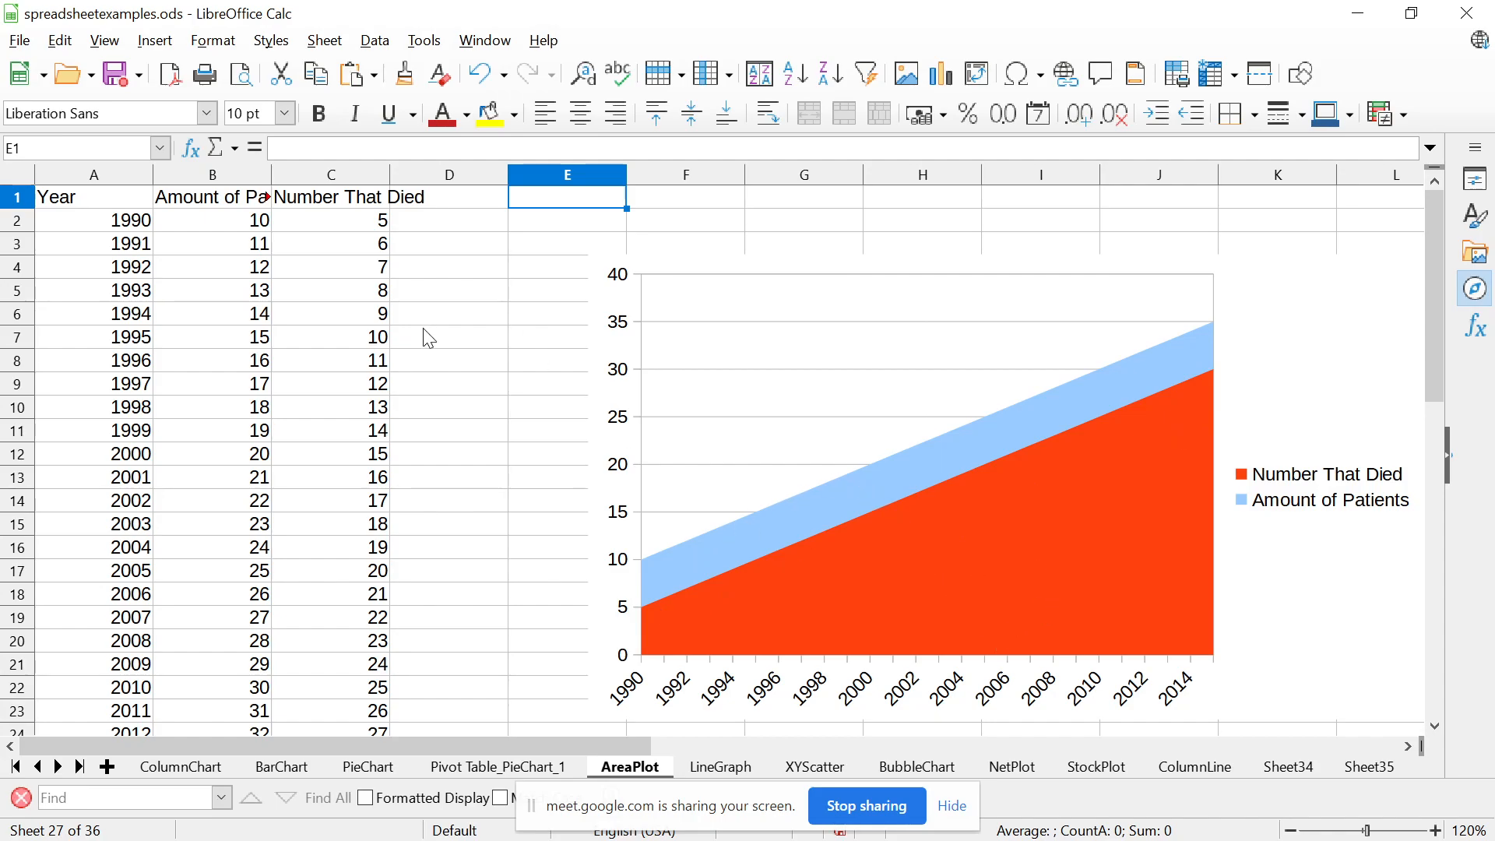
# Set the number that died to 10 for 2005, 2006 and 2007 in cells C17 to C19
pyautogui.click(376, 338)
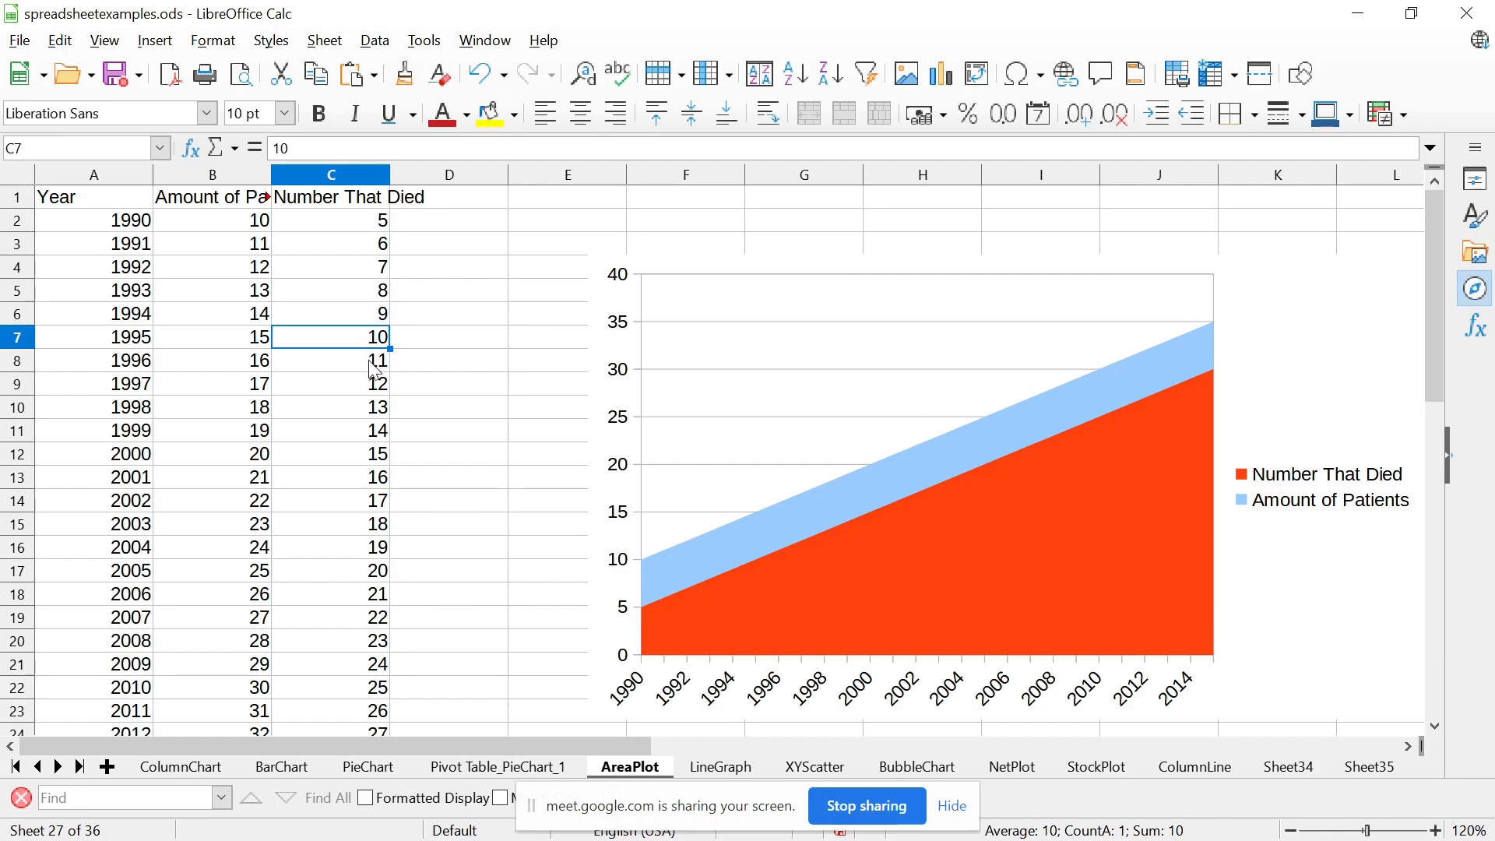
pyautogui.click(379, 529)
pyautogui.press('Down')
pyautogui.press('Down')
pyautogui.press('Down')
pyautogui.press('Down')
pyautogui.press('Up')
pyautogui.press('Up')
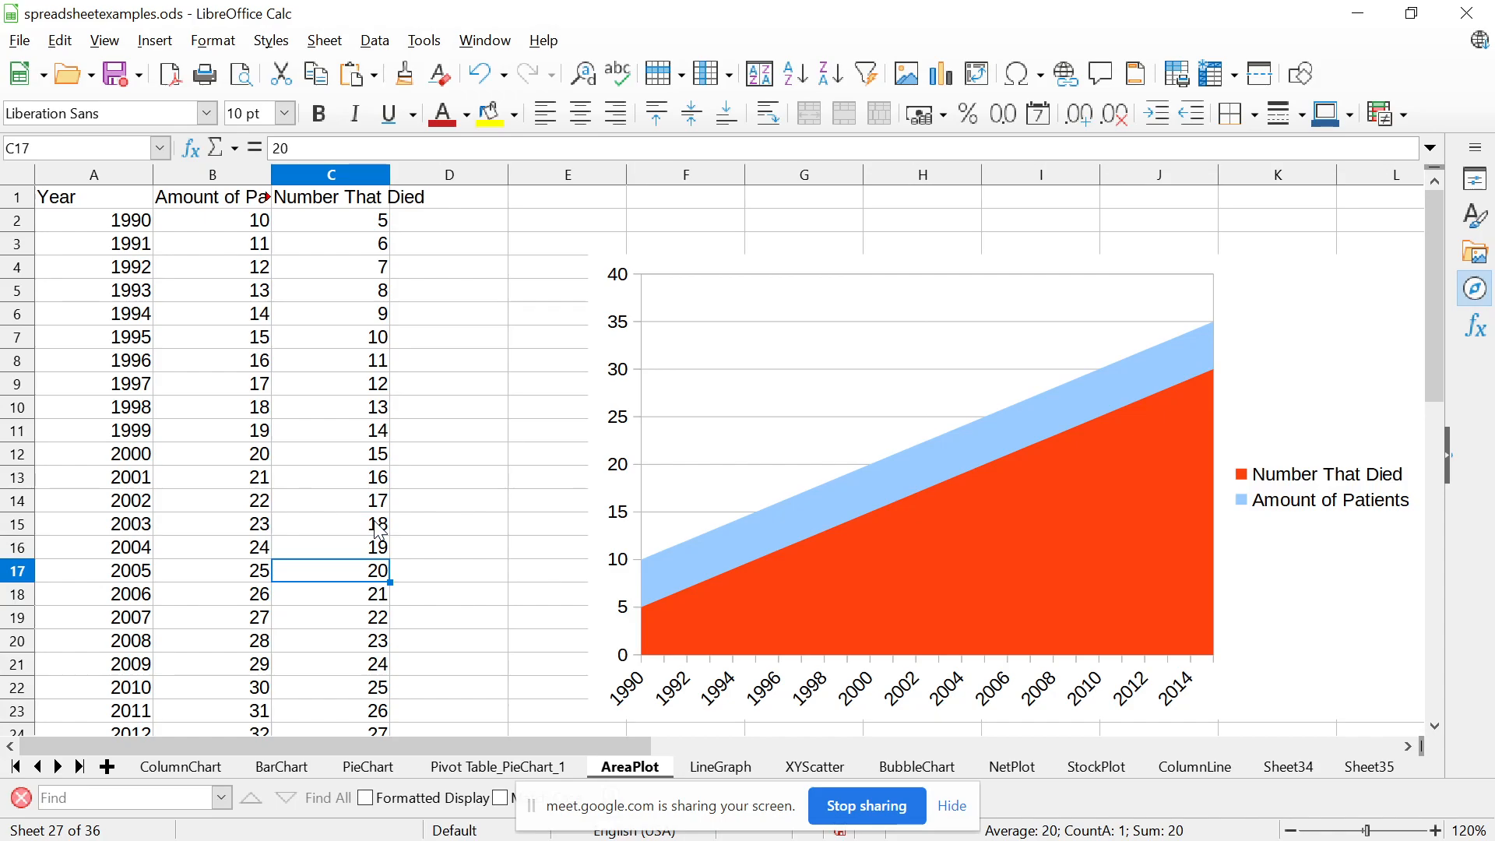
pyautogui.write('10')
pyautogui.press('Return')
pyautogui.write('10')
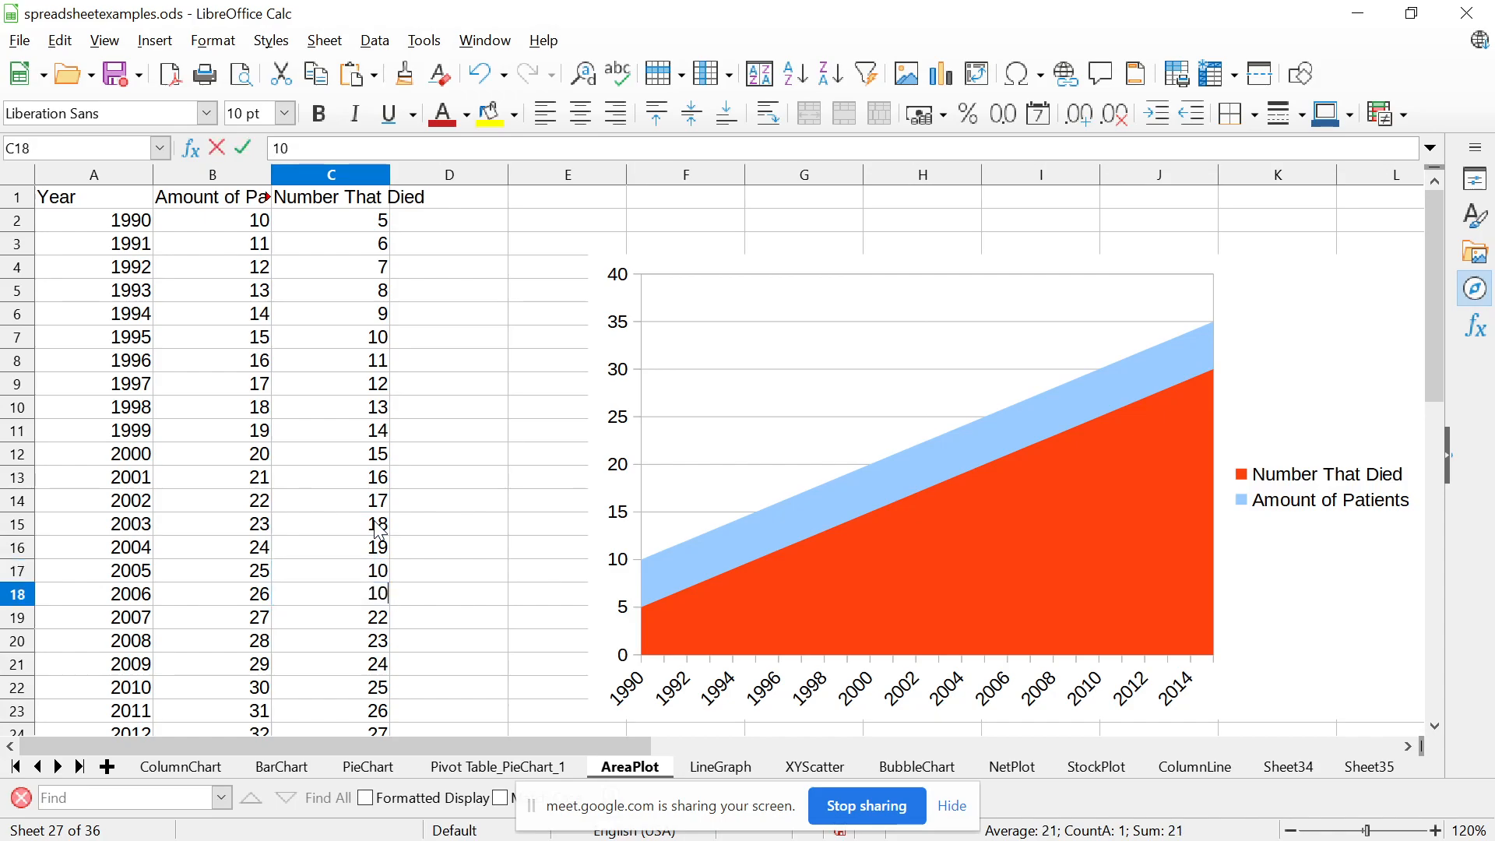
pyautogui.press('Return')
pyautogui.write('10')
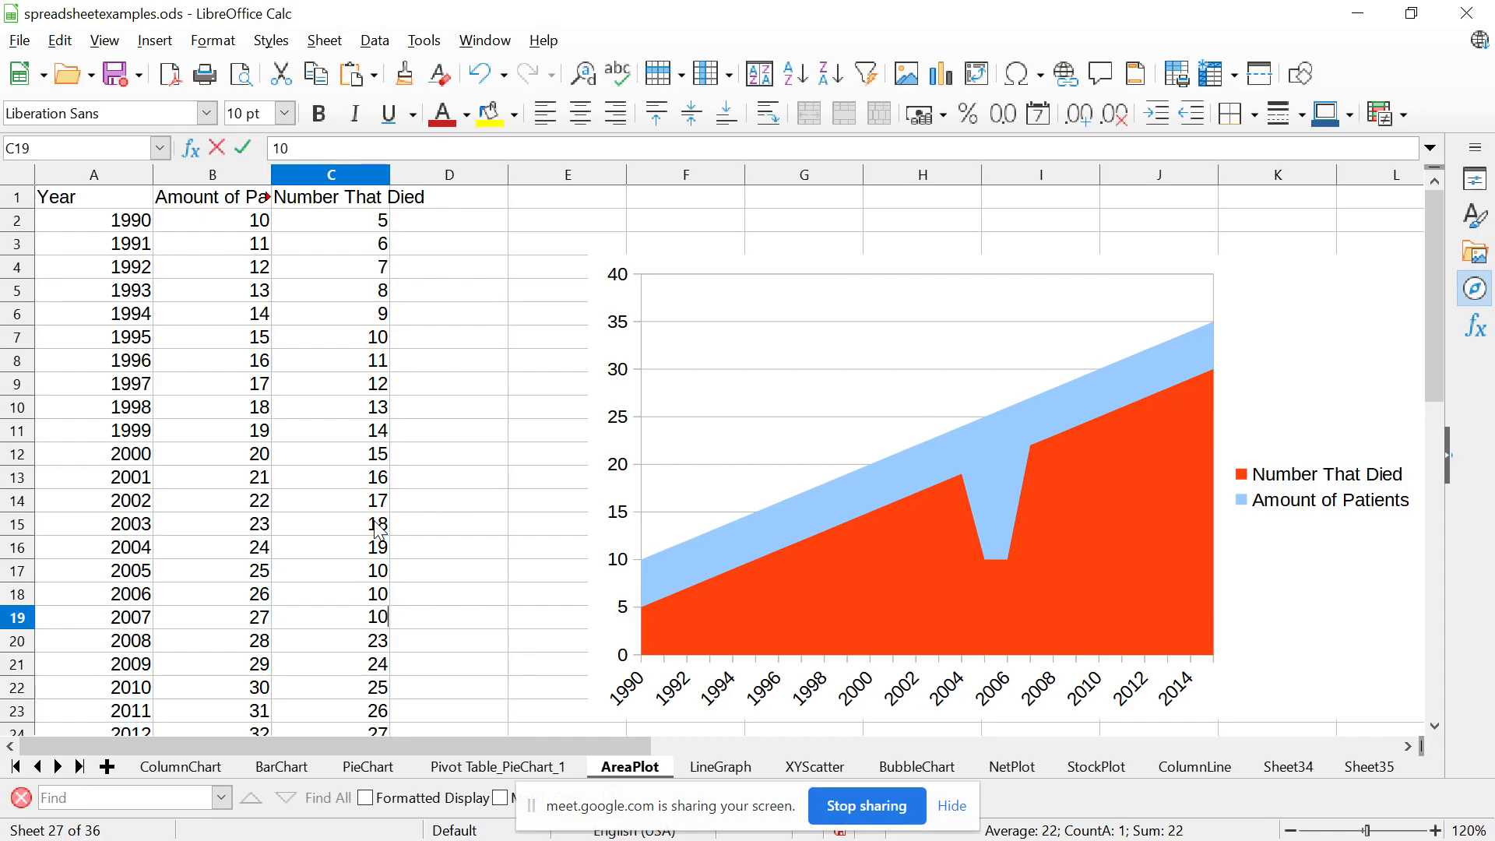
pyautogui.press('Return')
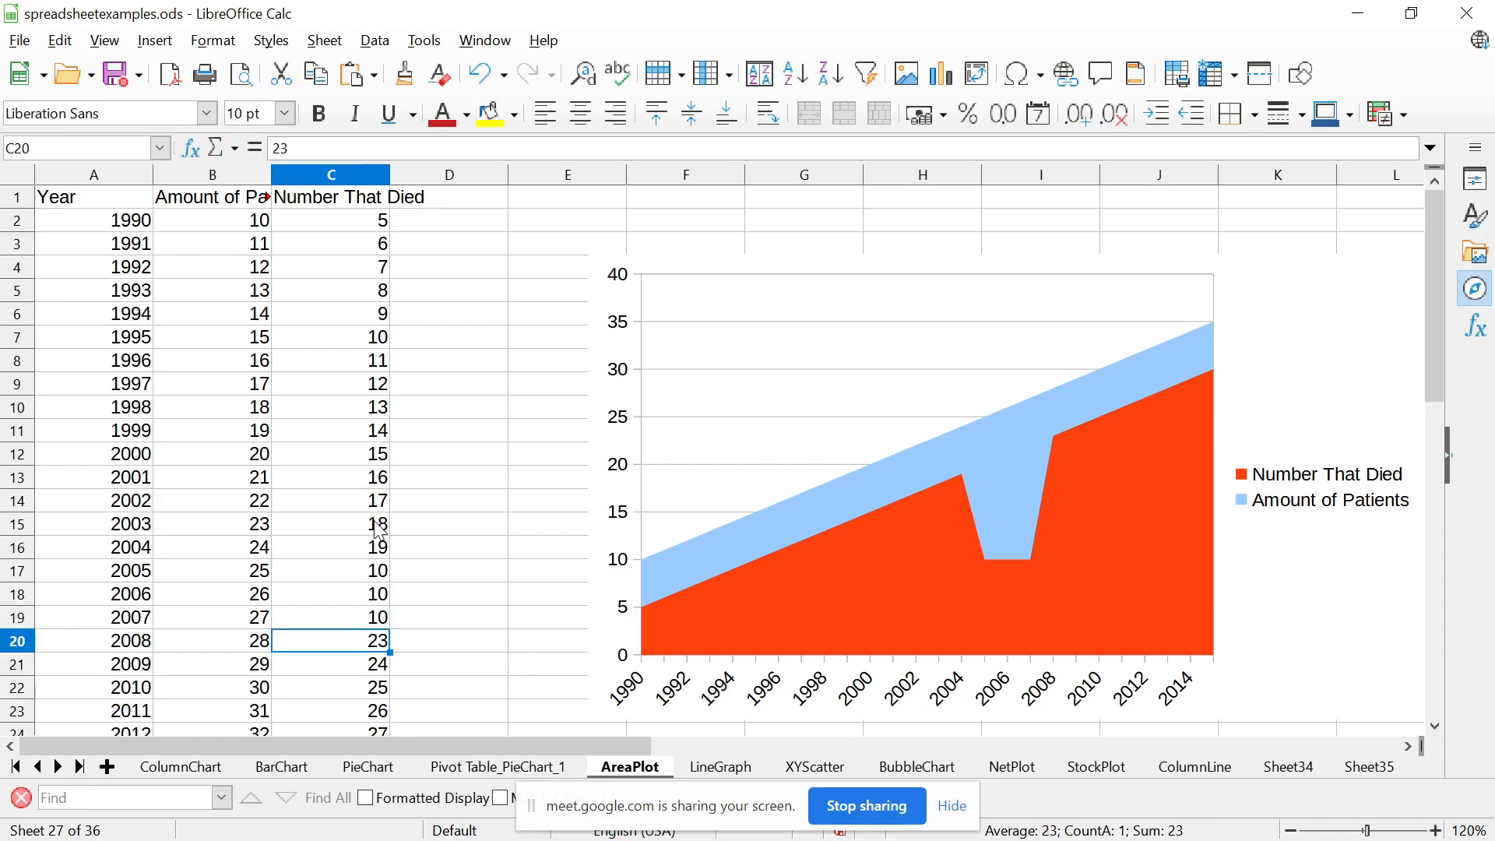
# Set the number that died for 2008 in cell C20 to 10
pyautogui.press('Up')
pyautogui.press('Up')
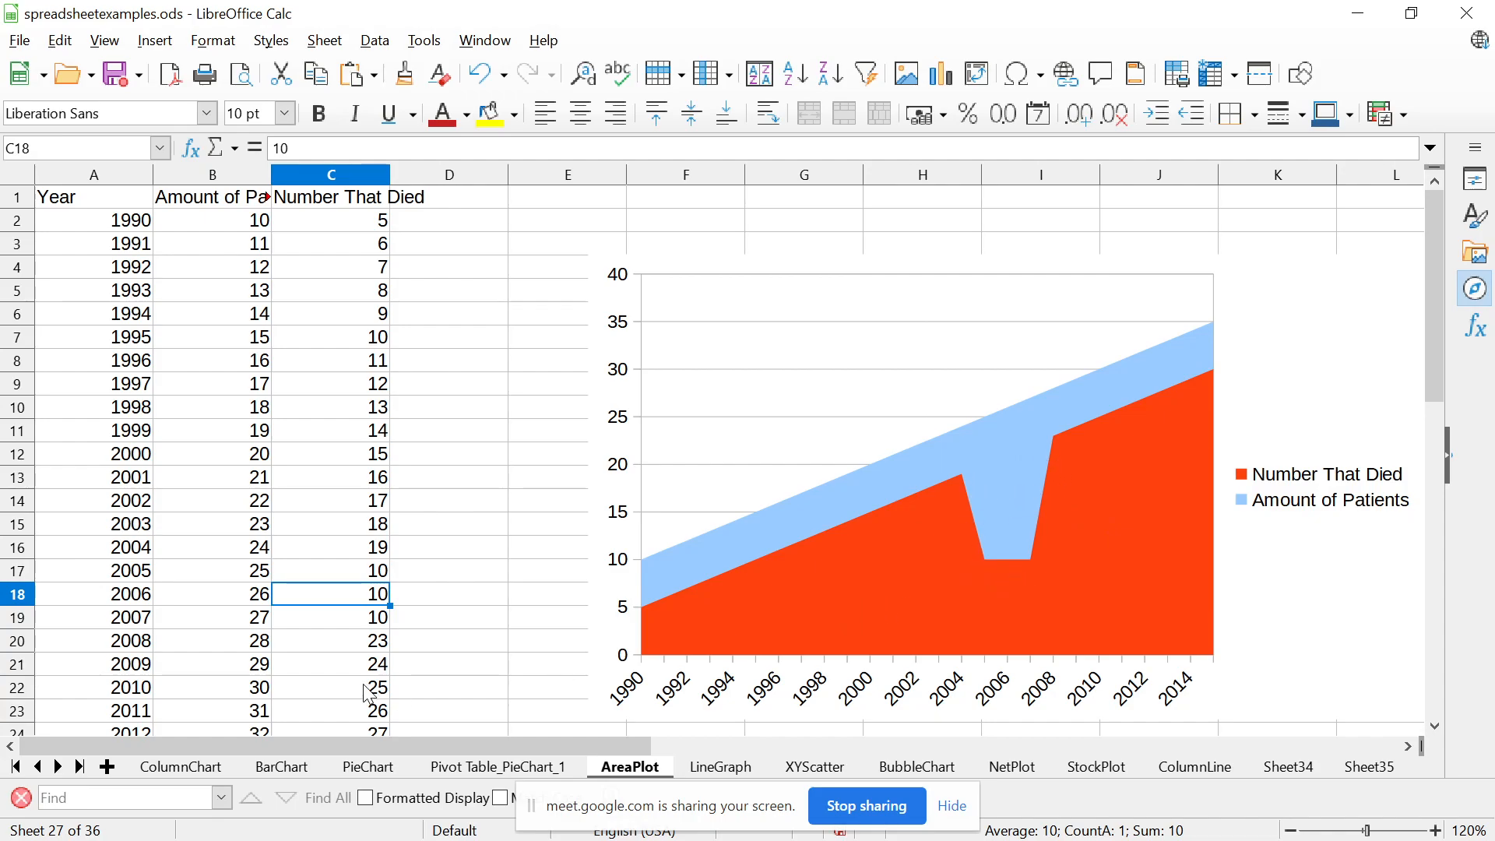
pyautogui.click(388, 641)
pyautogui.write('10')
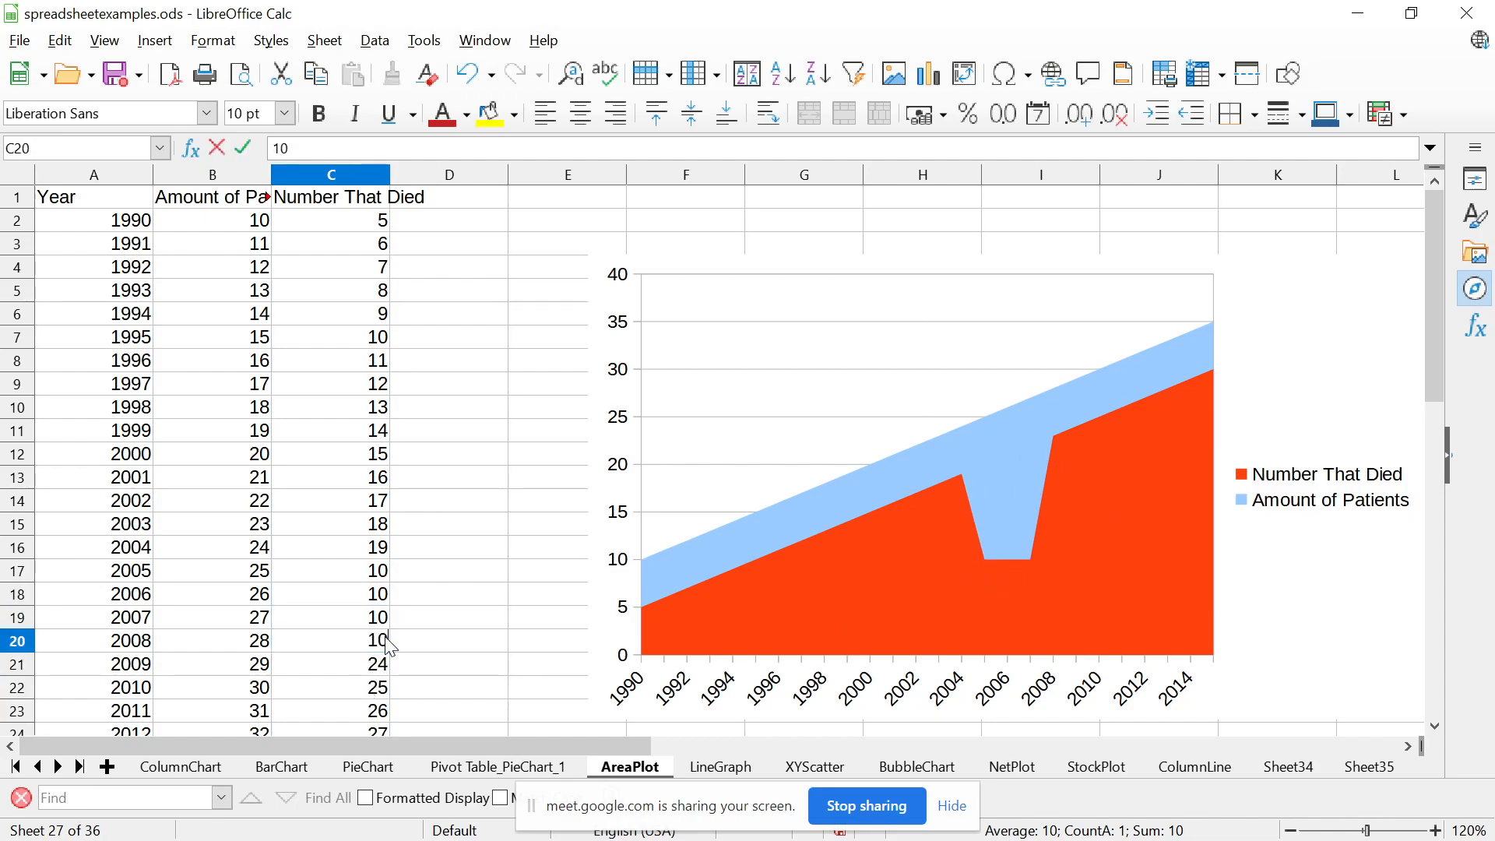
pyautogui.press('Return')
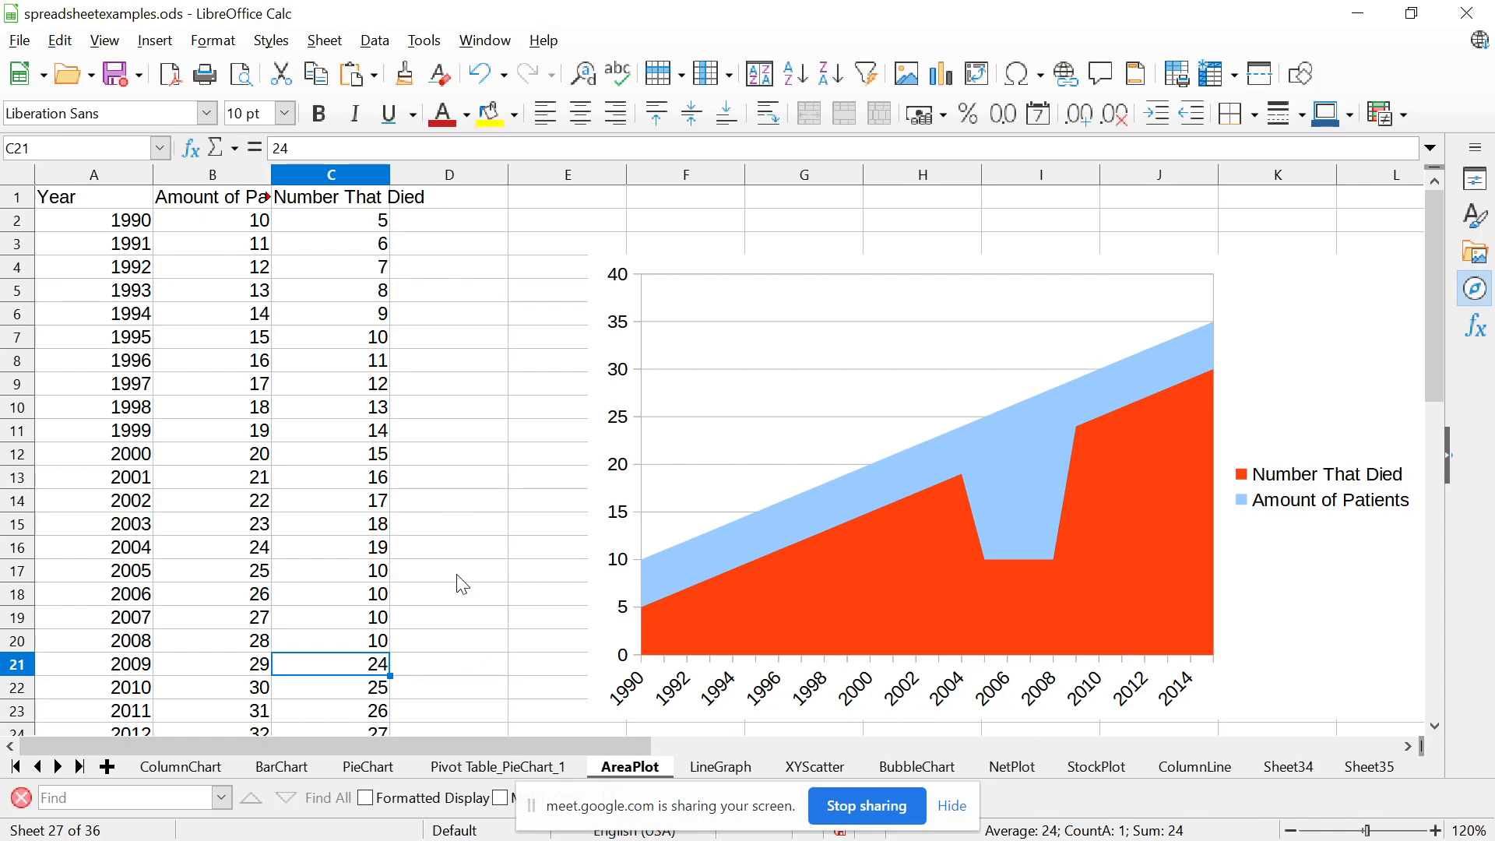
# Try setting the number that died to 50 for 2017 to 2019 in cells C29 to C31
pyautogui.press('Down')
pyautogui.press('Down')
pyautogui.press('Down')
pyautogui.press('Down')
pyautogui.press('Down')
pyautogui.press('Down')
pyautogui.press('Down')
pyautogui.press('Down')
pyautogui.press('Down')
pyautogui.press('Down')
pyautogui.press('Up')
pyautogui.press('Up')
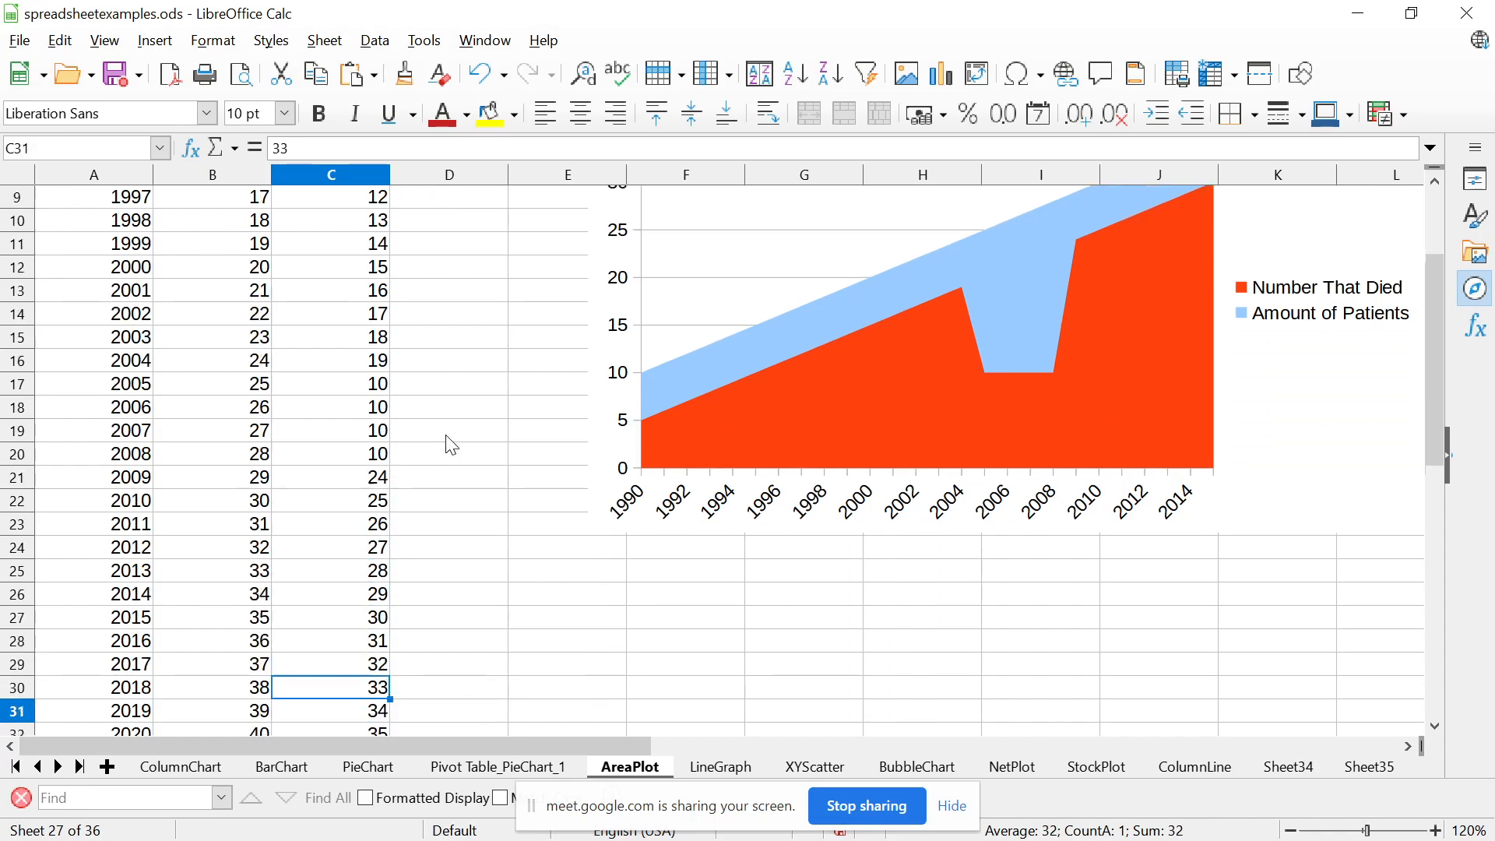
pyautogui.press('Down')
pyautogui.press('Up')
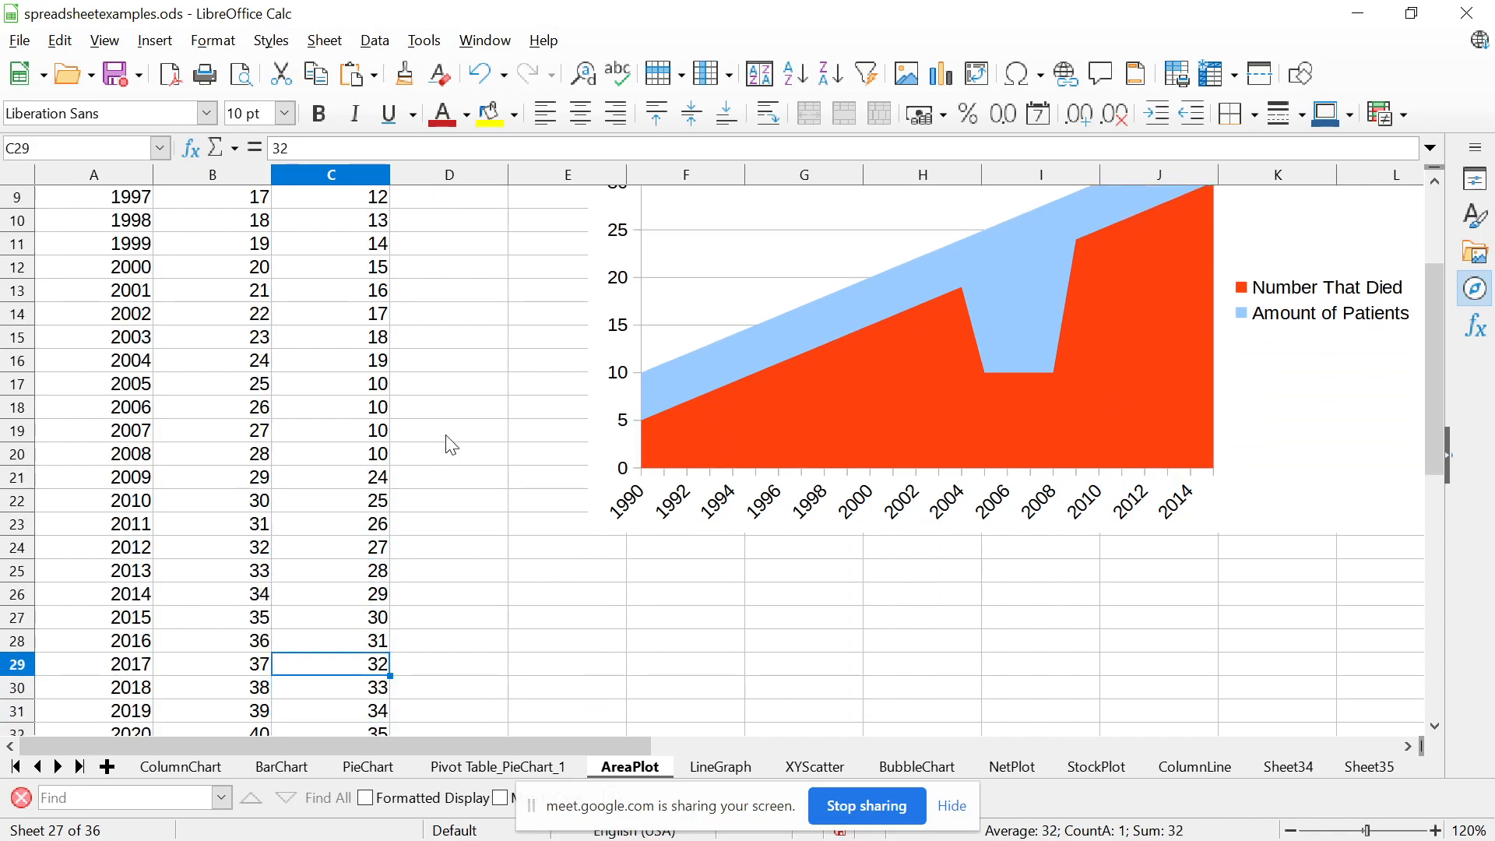
pyautogui.write('50')
pyautogui.press('Return')
pyautogui.write('50')
pyautogui.press('Return')
pyautogui.write('50')
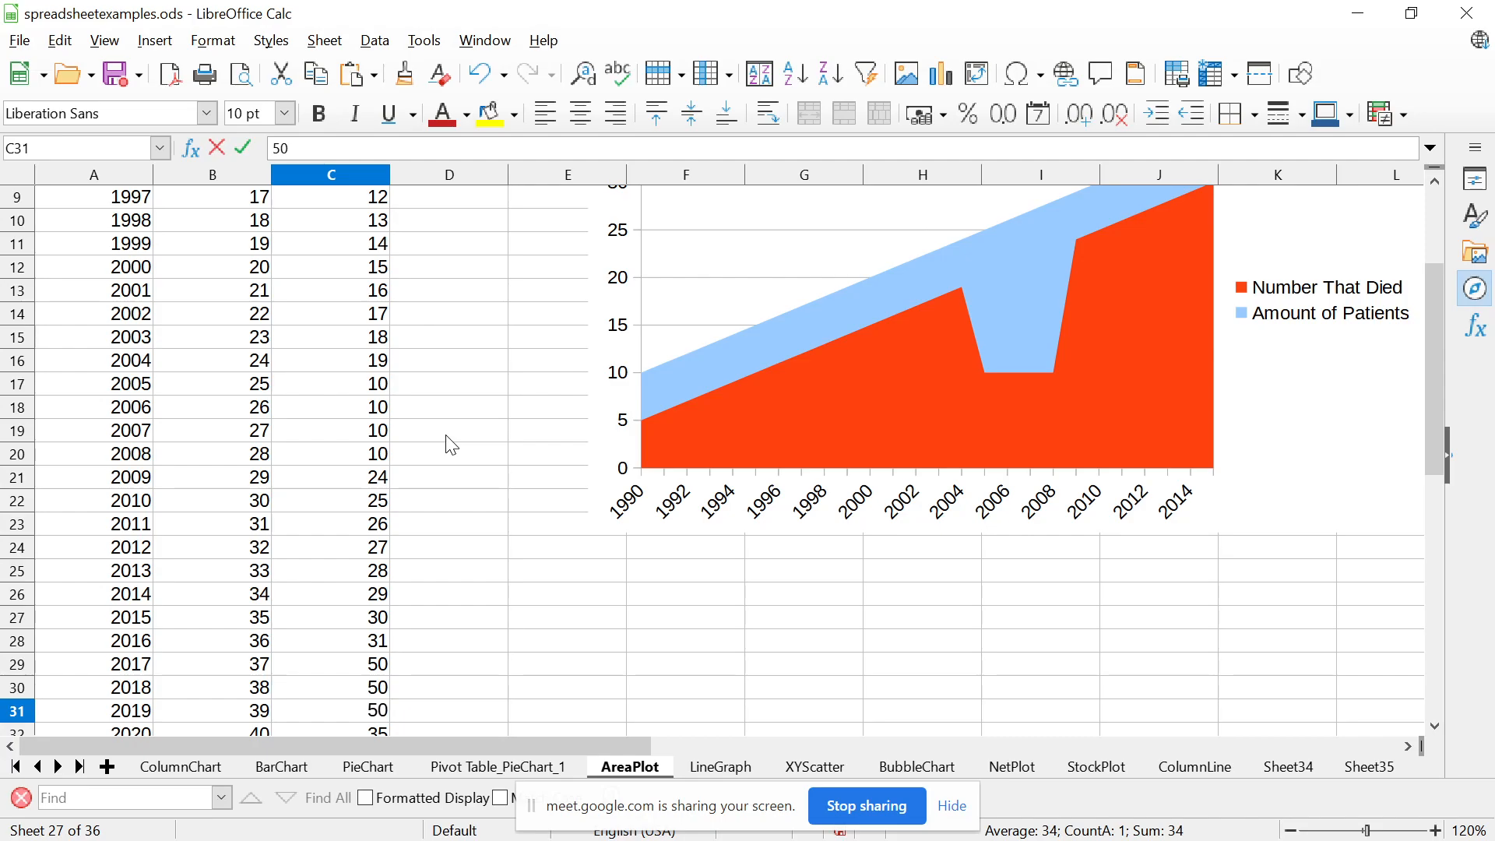
pyautogui.press('Return')
pyautogui.write('5')
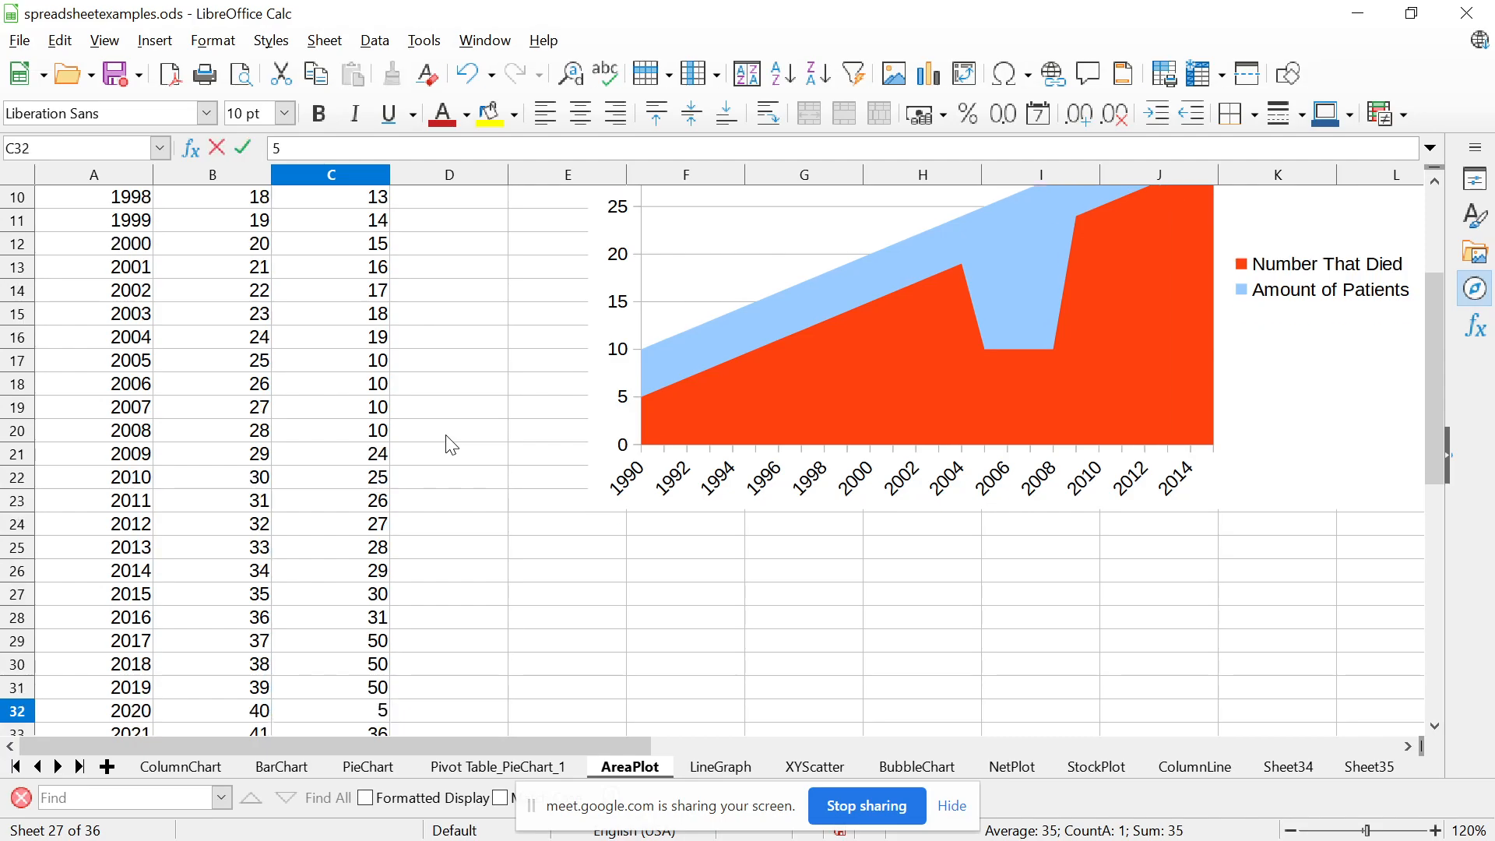
# Undo the entries of 50 in the number-that-died column for 2017 to 2019
pyautogui.hotkey('ctrl', 'z')
pyautogui.press('Up')
pyautogui.hotkey('ctrl', 'z')
pyautogui.hotkey('ctrl', 'z')
pyautogui.hotkey('ctrl', 'z')
pyautogui.hotkey('ctrl', 'z')
# Set the amount of patients to 50 for 2017 to 2020 in cells B29 to B32
pyautogui.press('Left')
pyautogui.write('50')
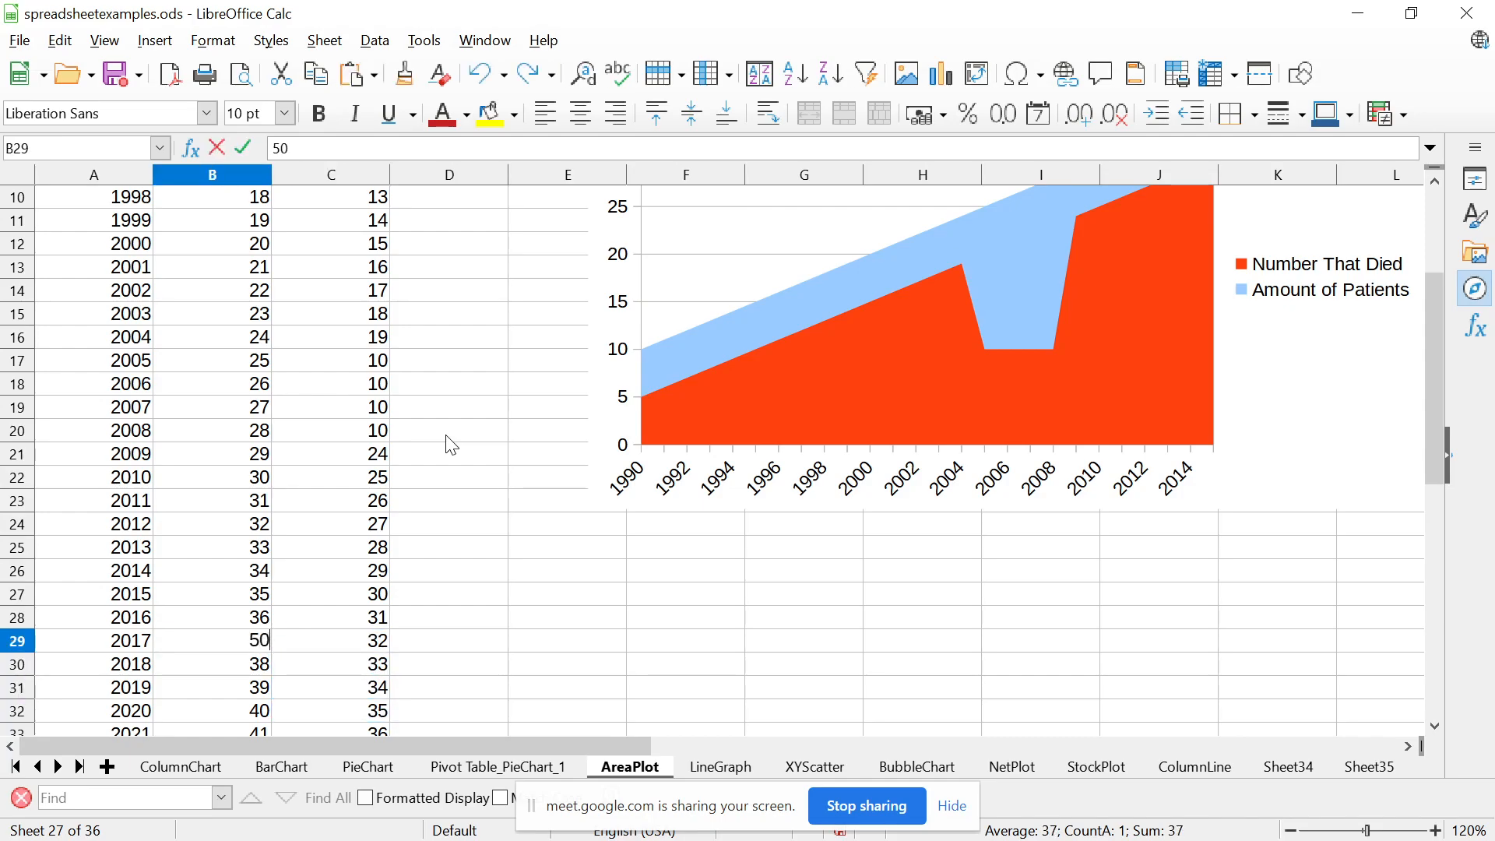
pyautogui.press('Return')
pyautogui.write('50')
pyautogui.press('Return')
pyautogui.write('50')
pyautogui.press('Return')
pyautogui.write('50')
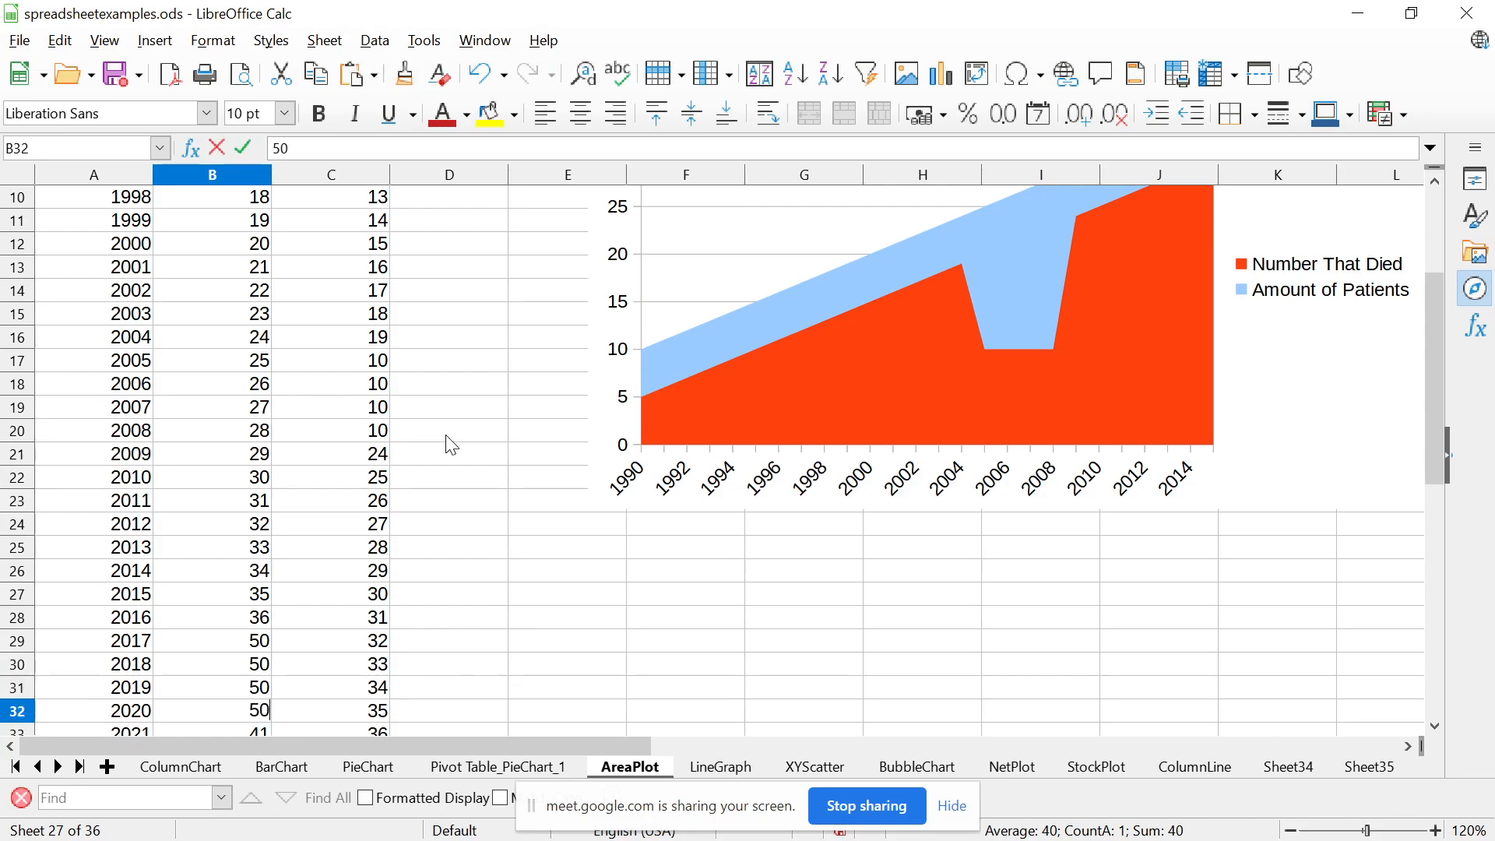
pyautogui.press('Return')
# Examine the area chart against the yearly patient and death figures
pyautogui.press('Up')
pyautogui.press('Up')
pyautogui.press('Up')
pyautogui.press('Up')
pyautogui.press('Up')
pyautogui.press('Up')
pyautogui.press('Up')
pyautogui.press('Up')
pyautogui.press('Up')
pyautogui.press('Up')
pyautogui.press('Up')
pyautogui.press('Up')
pyautogui.press('Up')
pyautogui.press('Up')
pyautogui.press('Up')
pyautogui.press('Up')
pyautogui.press('Up')
pyautogui.press('Up')
pyautogui.press('Up')
pyautogui.press('Up')
pyautogui.press('Up')
pyautogui.press('Up')
pyautogui.press('Up')
pyautogui.press('Up')
pyautogui.press('Up')
pyautogui.press('Up')
pyautogui.press('Up')
pyautogui.press('Up')
pyautogui.press('Up')
pyautogui.press('Up')
pyautogui.press('Up')
pyautogui.press('Up')
pyautogui.press('Up')
pyautogui.press('Up')
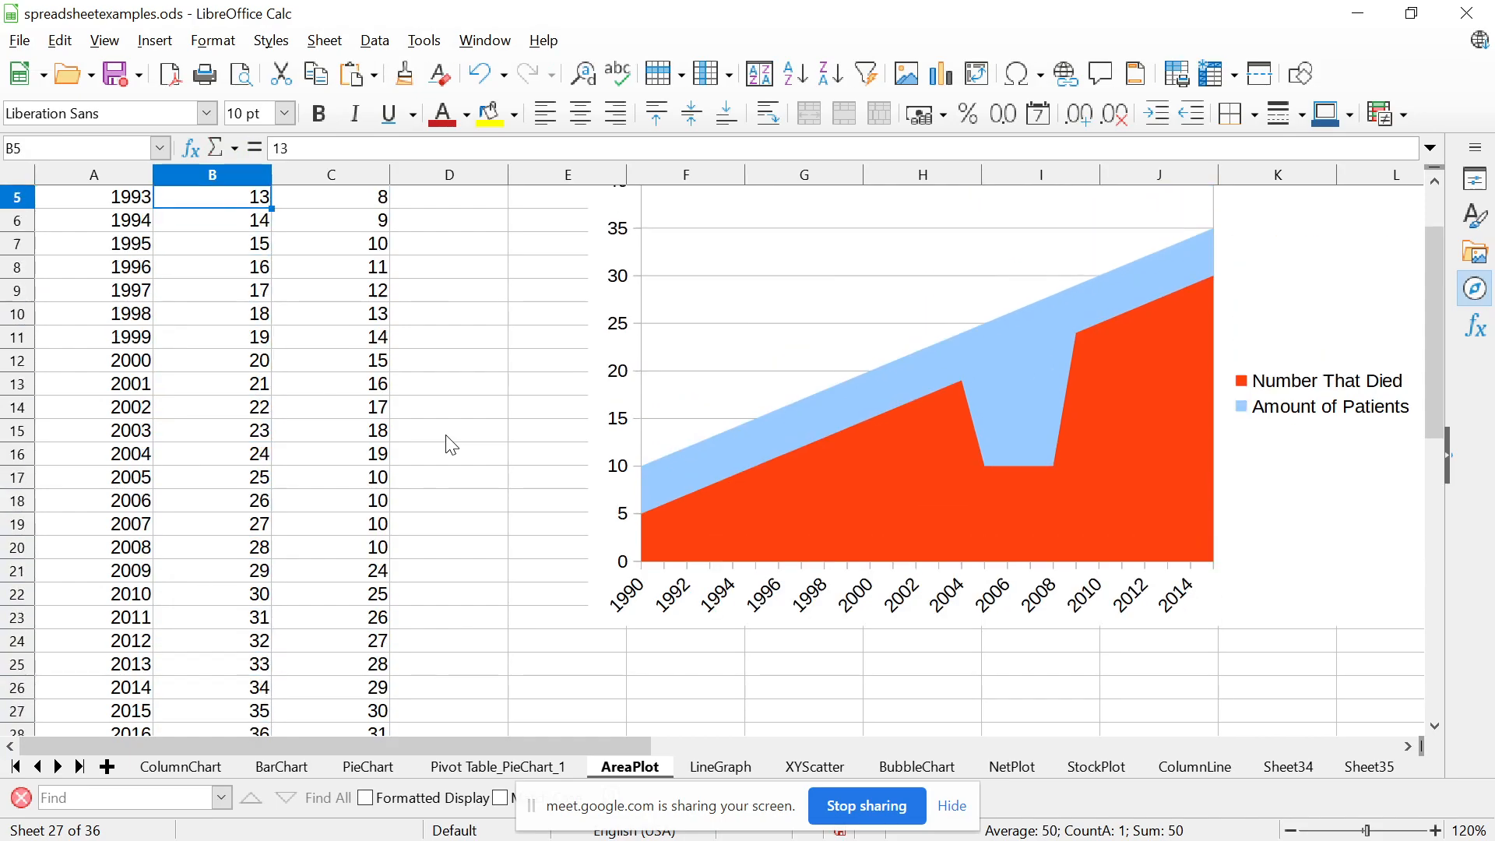
pyautogui.press('Right')
pyautogui.press('Up')
pyautogui.press('Up')
pyautogui.press('Up')
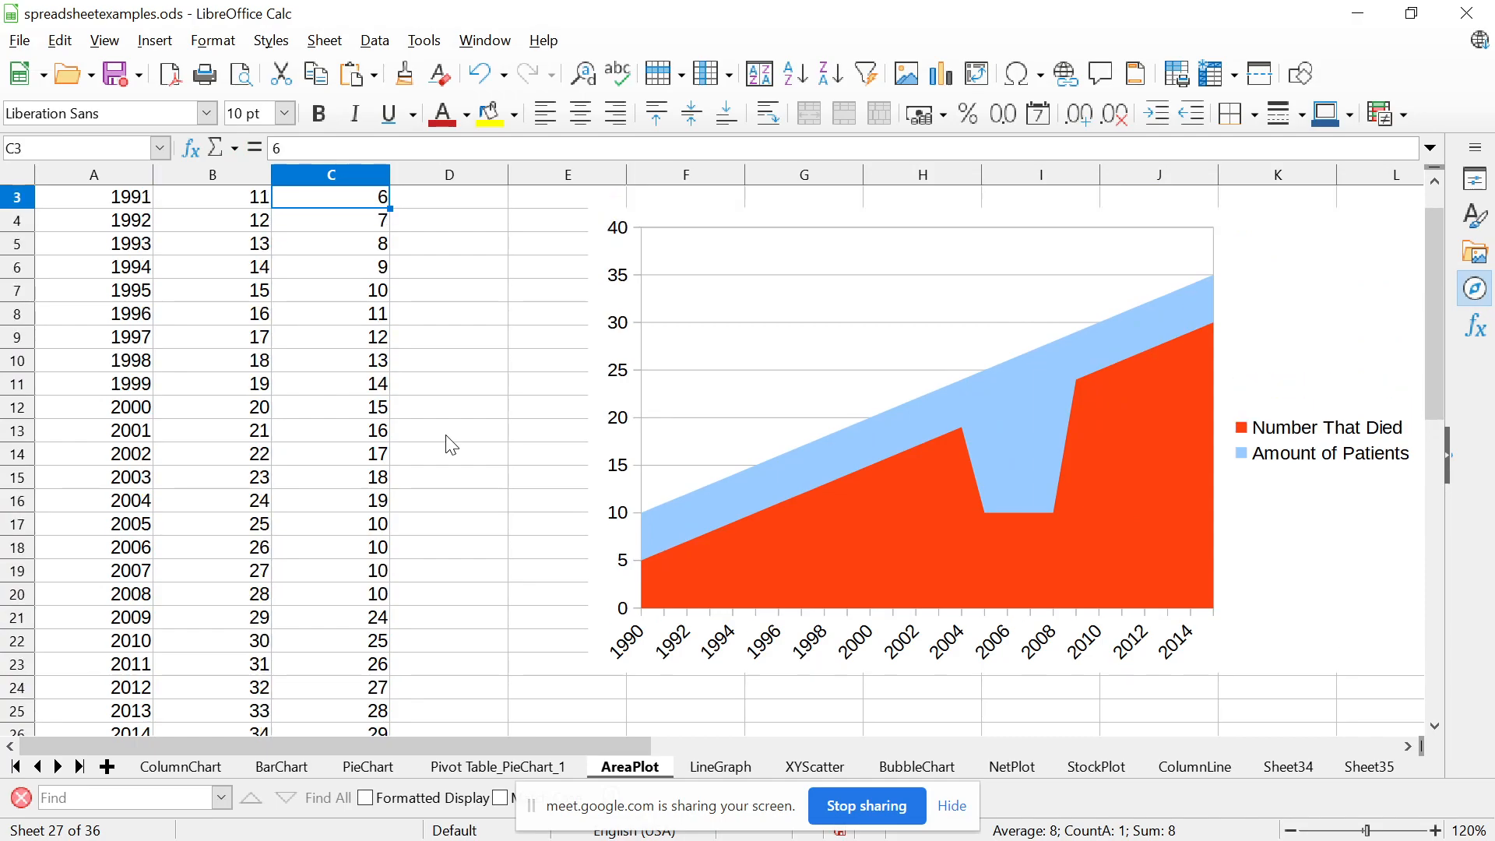
pyautogui.press('Down')
pyautogui.press('Down')
pyautogui.press('Down')
pyautogui.press('Down')
pyautogui.press('Down')
pyautogui.press('Down')
pyautogui.press('Down')
pyautogui.press('Down')
pyautogui.press('Down')
pyautogui.press('Down')
pyautogui.press('Down')
pyautogui.press('Down')
pyautogui.press('Down')
pyautogui.press('Down')
pyautogui.press('Down')
pyautogui.press('Down')
pyautogui.press('Down')
pyautogui.press('Down')
pyautogui.press('Down')
pyautogui.press('Down')
pyautogui.press('Down')
pyautogui.press('Down')
pyautogui.press('Down')
pyautogui.press('Down')
pyautogui.press('Down')
pyautogui.press('Down')
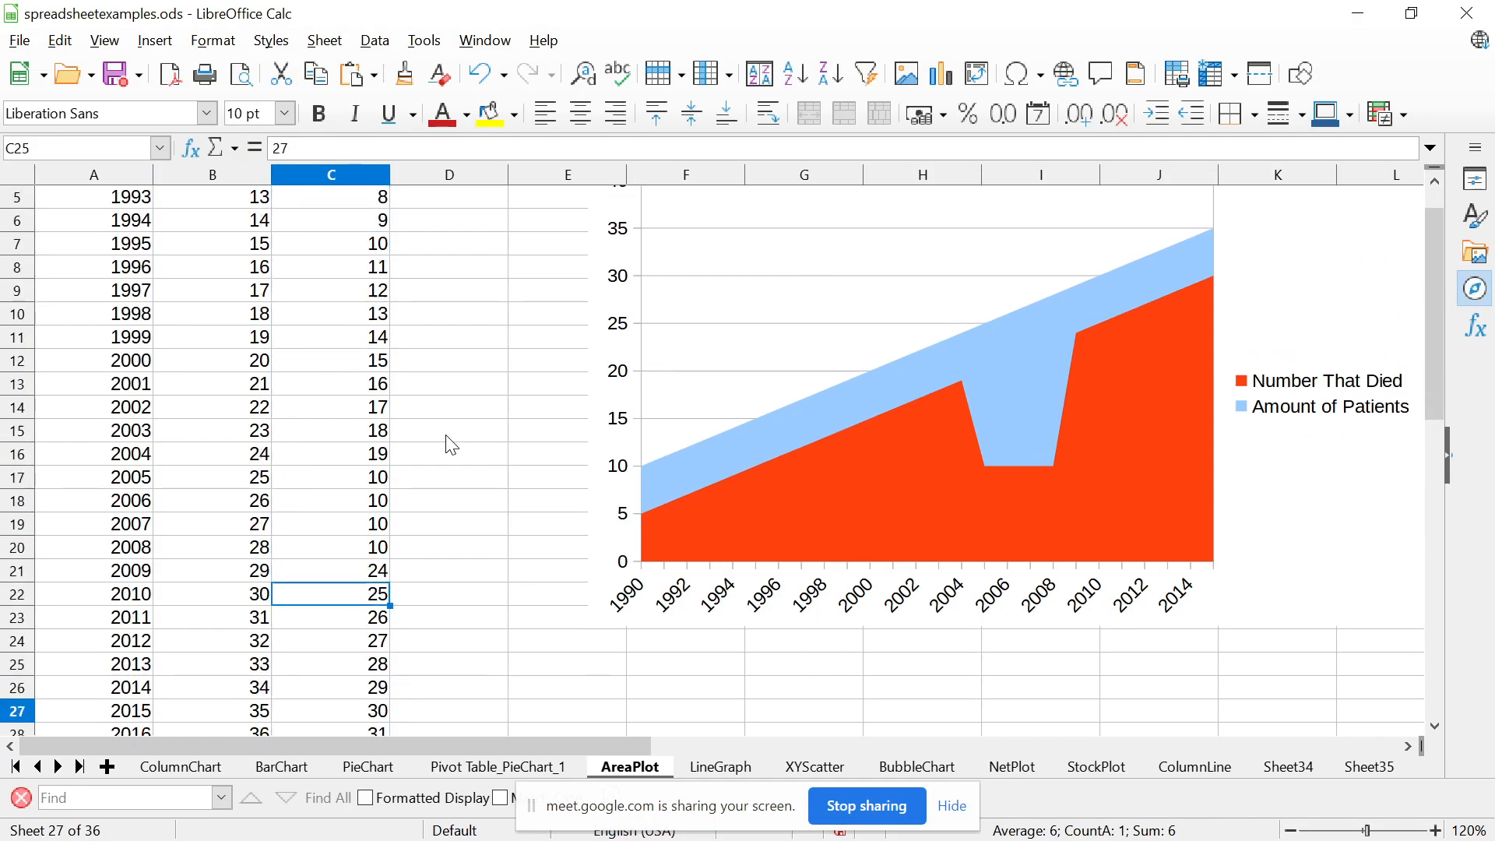
pyautogui.press('Up')
pyautogui.press('Up')
pyautogui.press('Up')
pyautogui.press('Up')
pyautogui.press('Up')
pyautogui.press('Up')
pyautogui.press('Up')
pyautogui.press('Up')
pyautogui.press('Up')
pyautogui.press('Up')
pyautogui.press('Up')
pyautogui.press('Up')
pyautogui.press('Up')
pyautogui.press('Up')
pyautogui.press('Up')
pyautogui.press('Up')
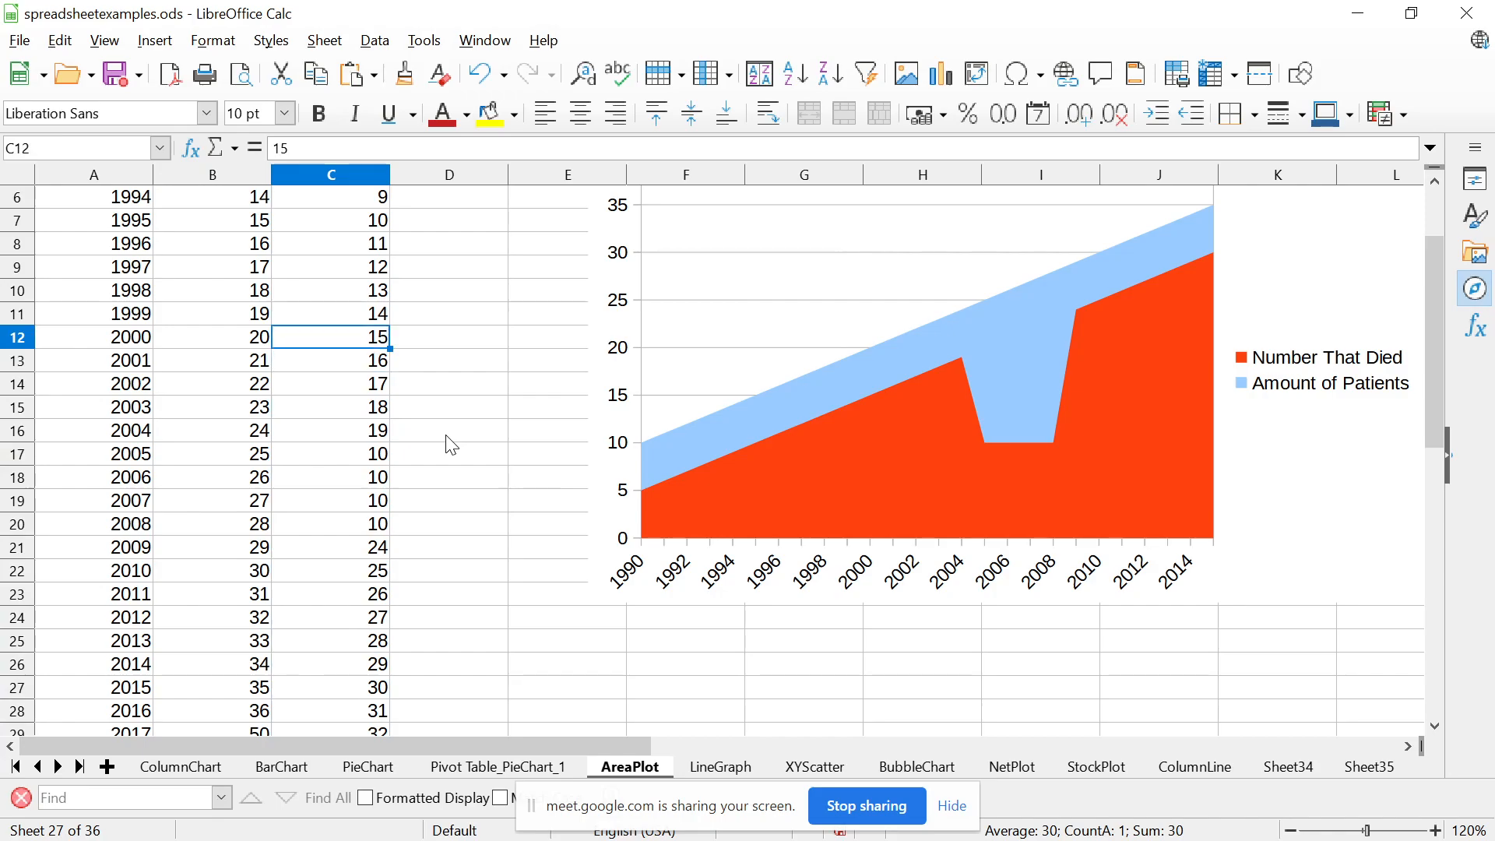
# Set the amount of patients to 50 for 2008 to 2011 in cells B20 to B23
pyautogui.press('Left')
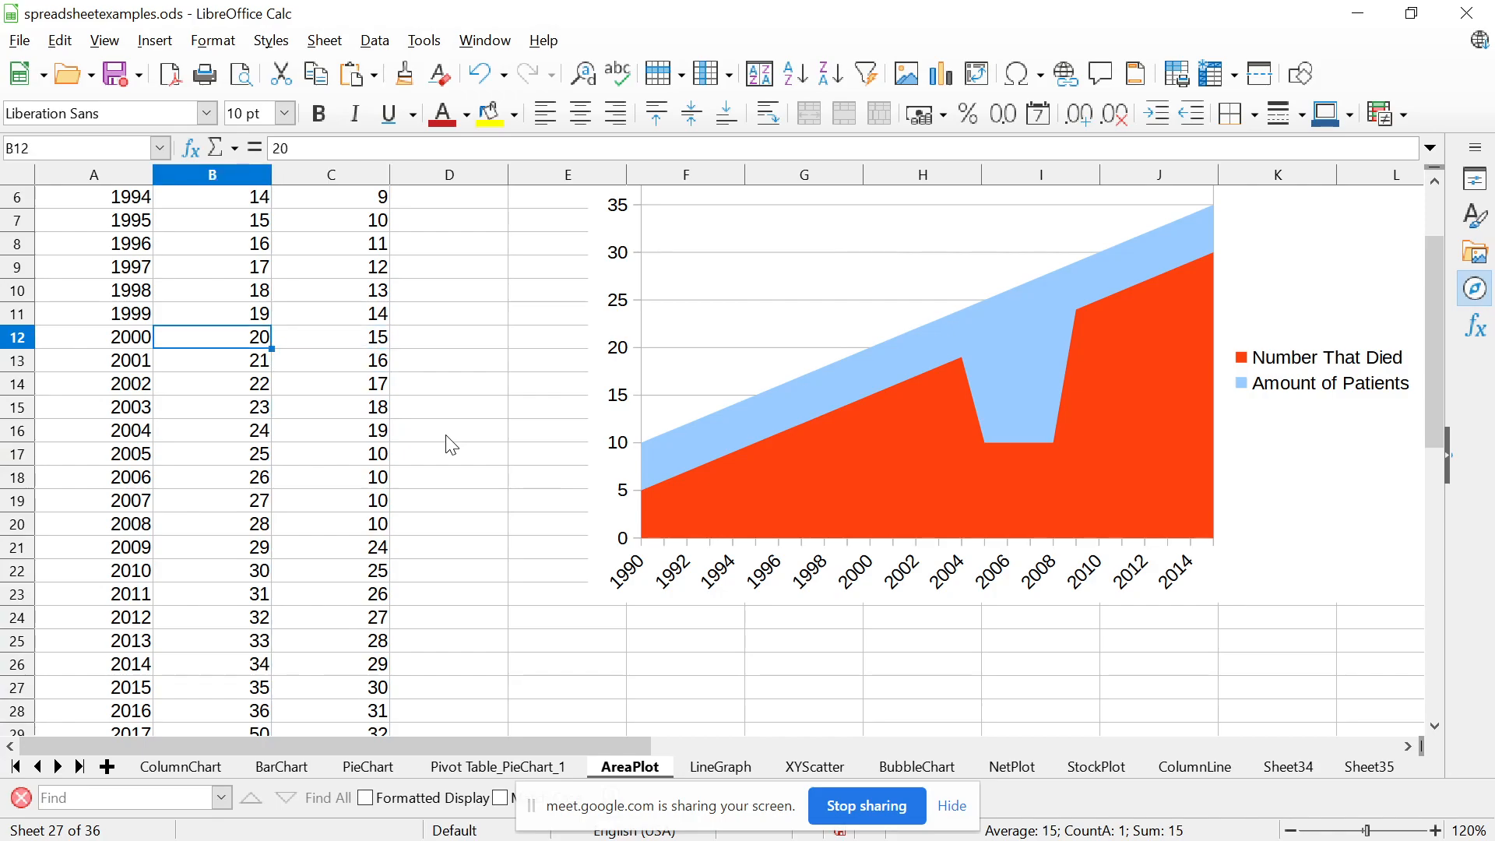
pyautogui.press('Down')
pyautogui.press('Down')
pyautogui.press('Down')
pyautogui.press('Down')
pyautogui.press('Down')
pyautogui.press('Down')
pyautogui.press('Down')
pyautogui.press('Down')
pyautogui.press('Down')
pyautogui.press('Down')
pyautogui.press('Down')
pyautogui.press('Up')
pyautogui.press('Up')
pyautogui.press('Up')
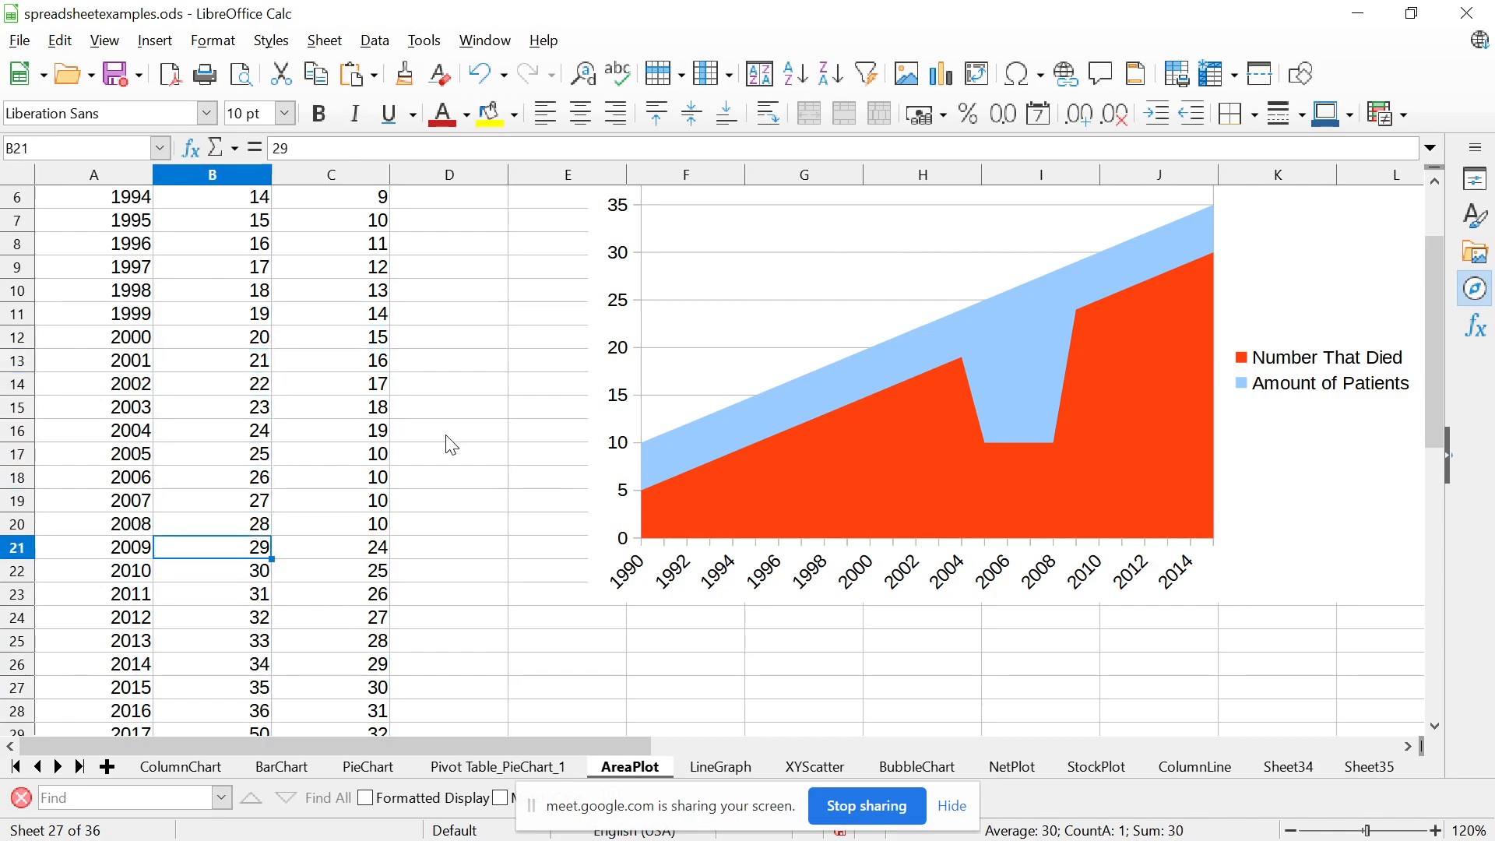
pyautogui.write('50')
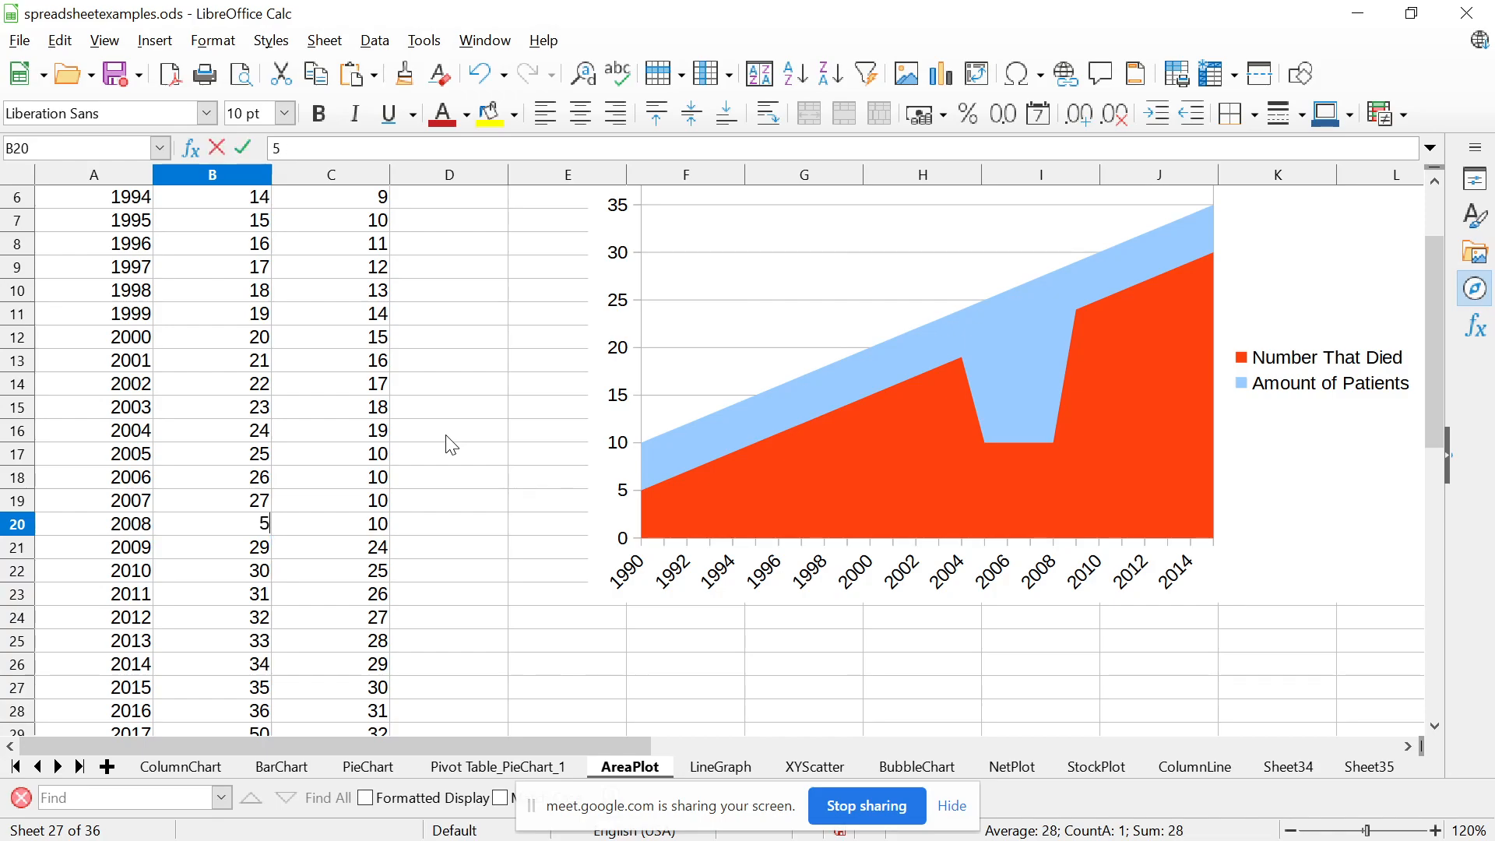
pyautogui.press('Return')
pyautogui.write('50')
pyautogui.press('Return')
pyautogui.write('50')
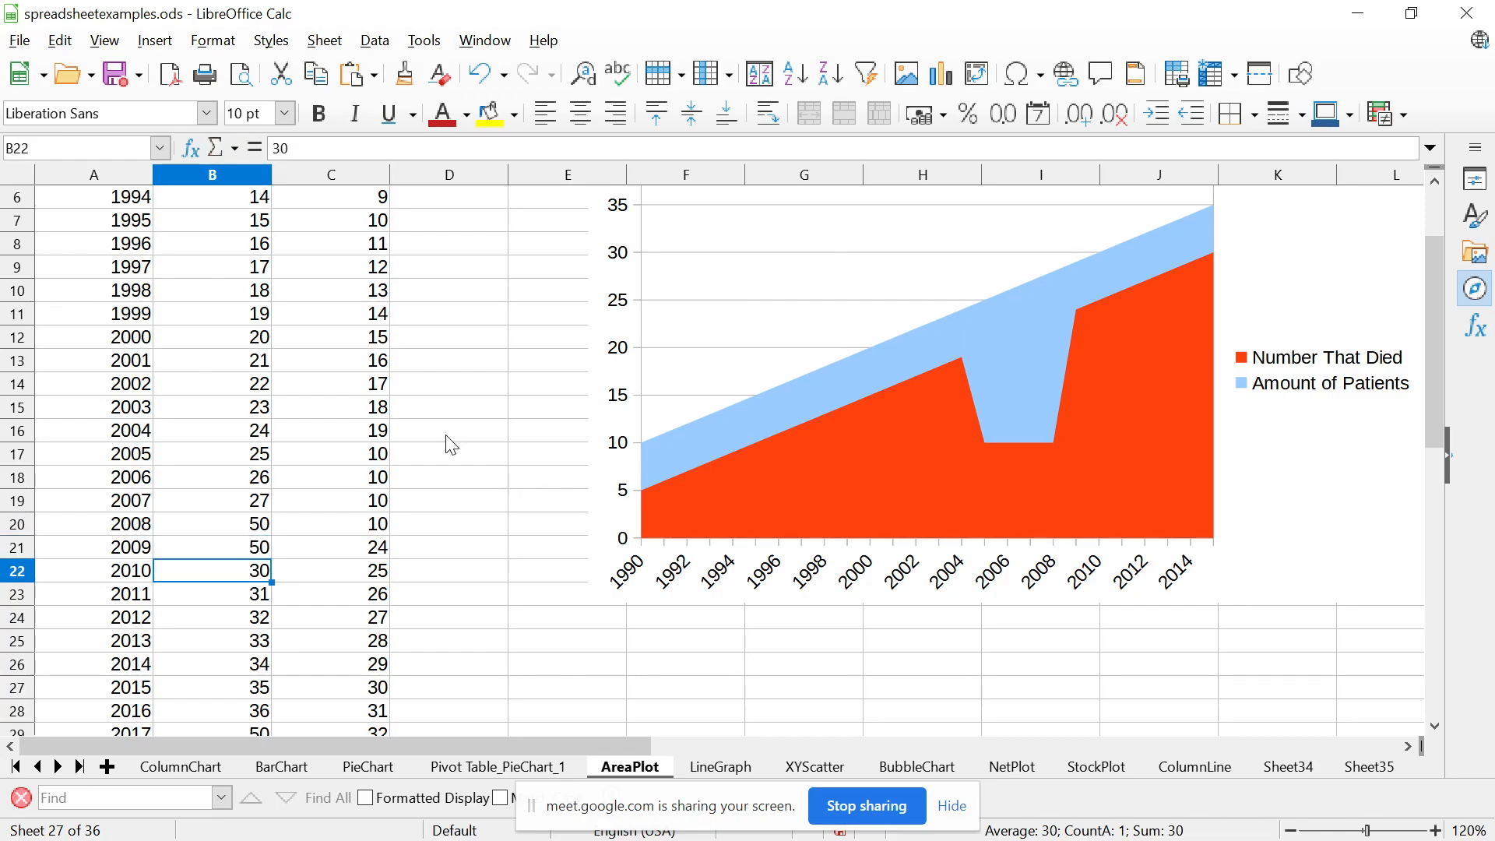
pyautogui.press('Return')
pyautogui.write('50')
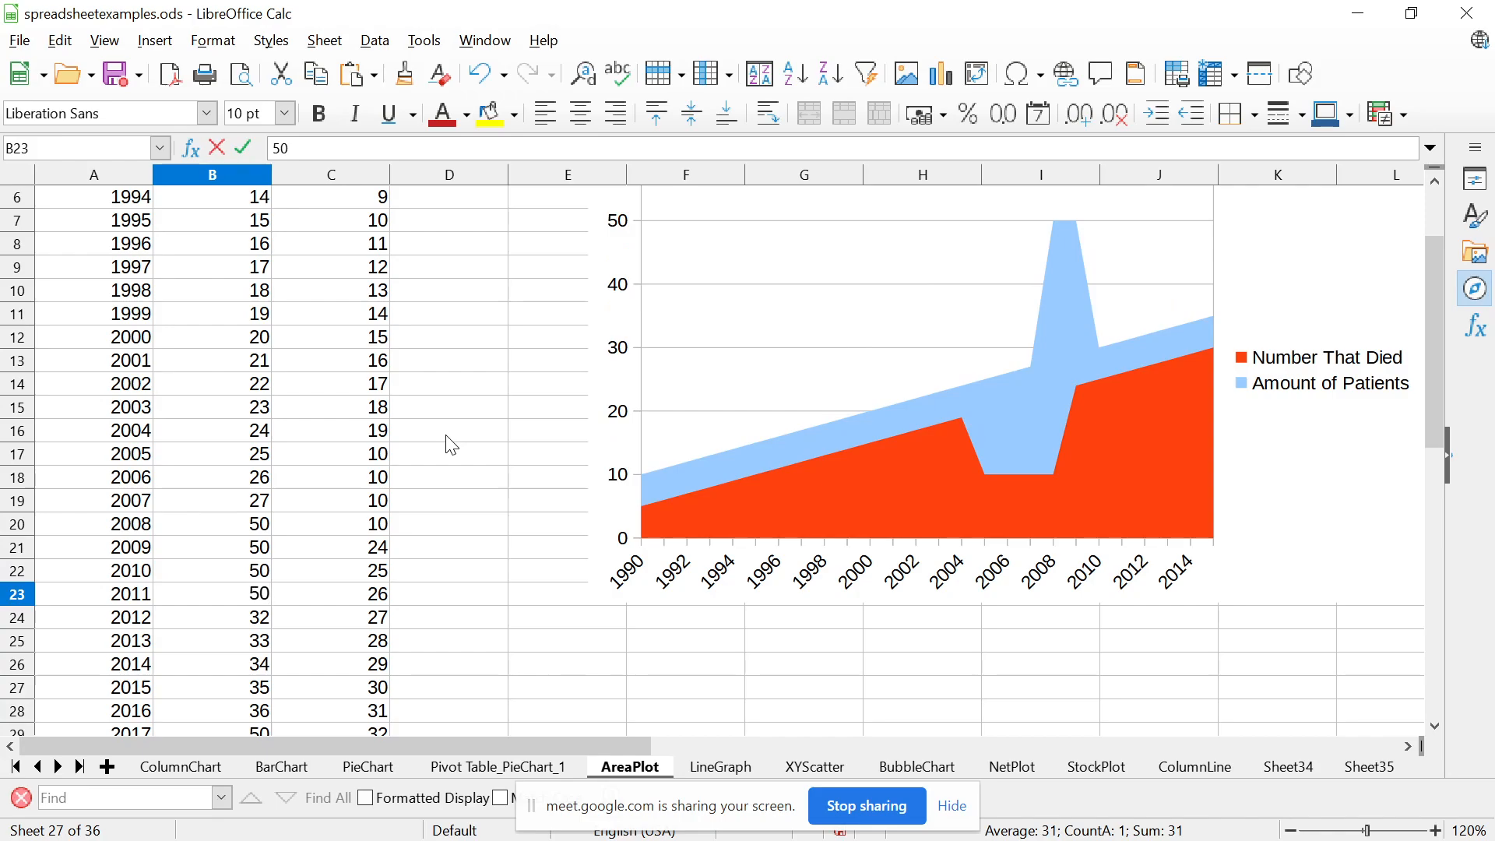
pyautogui.press('Return')
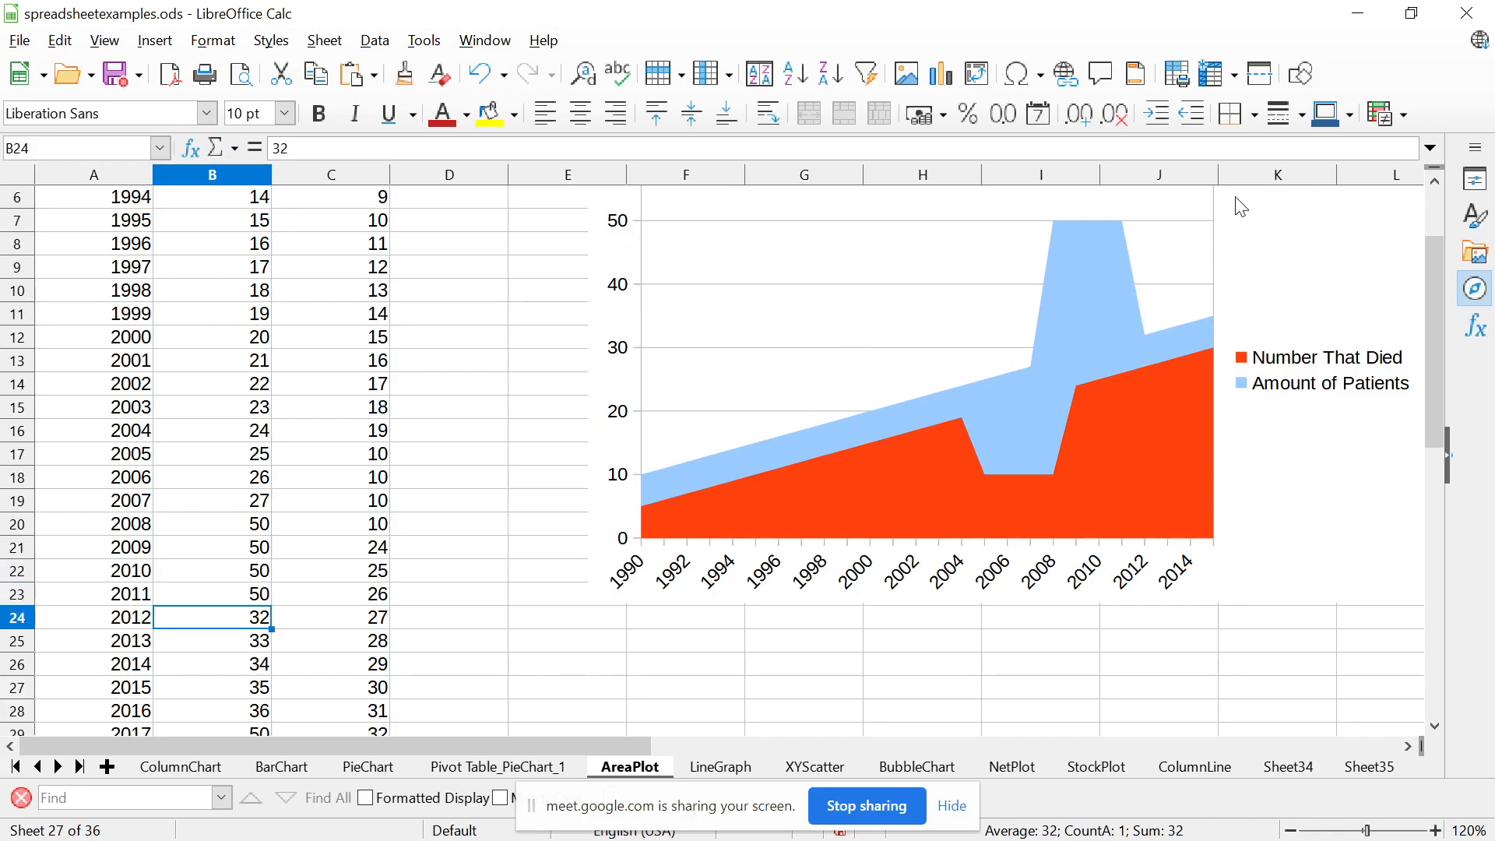
# Switch to the presentation and advance from the Area Chart slide to the Line Graph slide
pyautogui.moveTo(1436, 306)
pyautogui.mouseDown()
pyautogui.moveTo(1434, 263)
pyautogui.moveTo(1434, 288)
pyautogui.mouseUp()
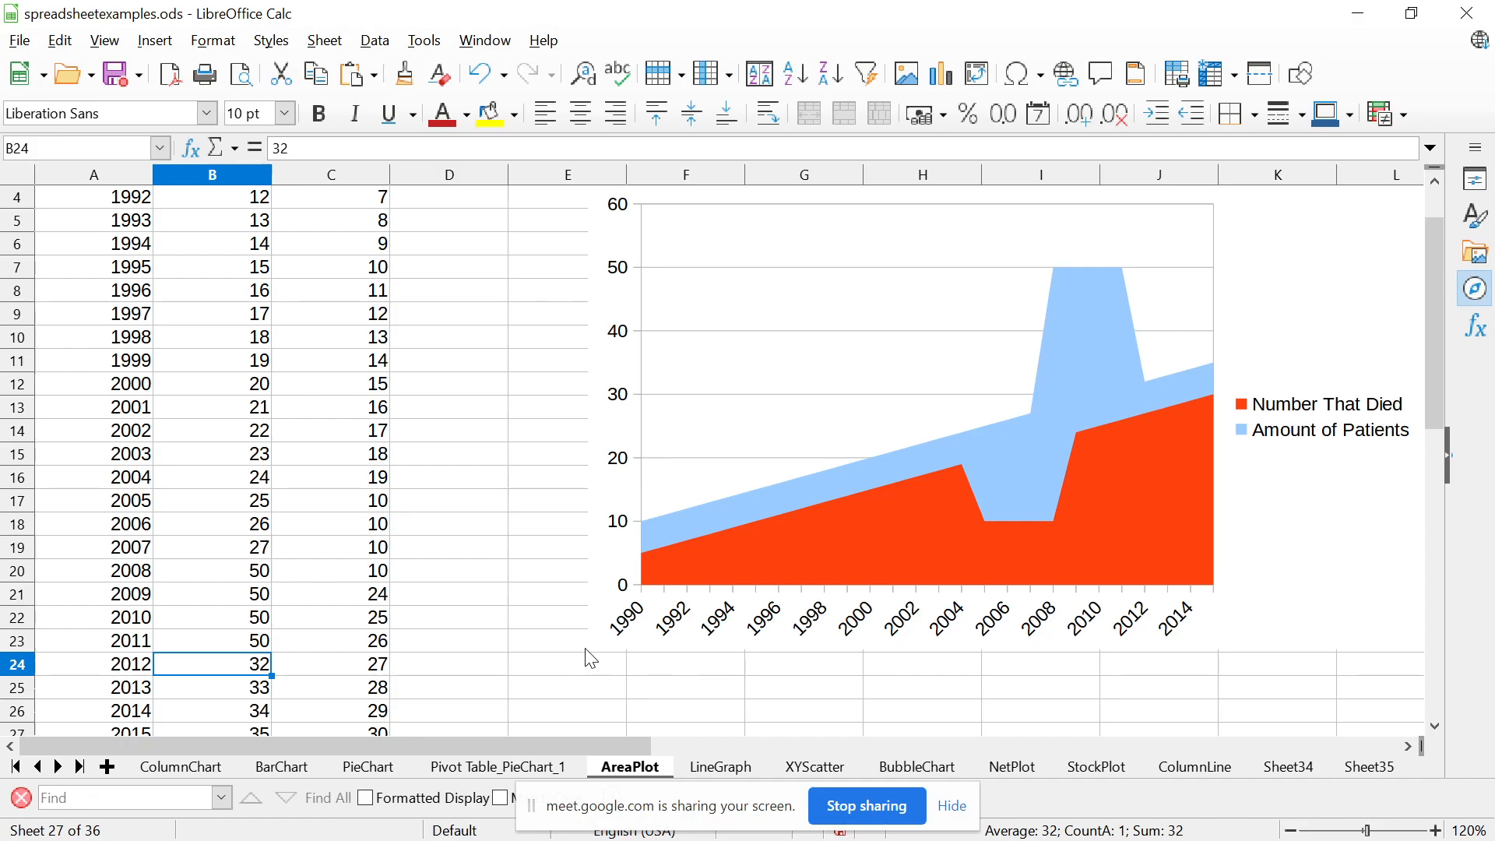
pyautogui.hotkey('alt', 'Tab')
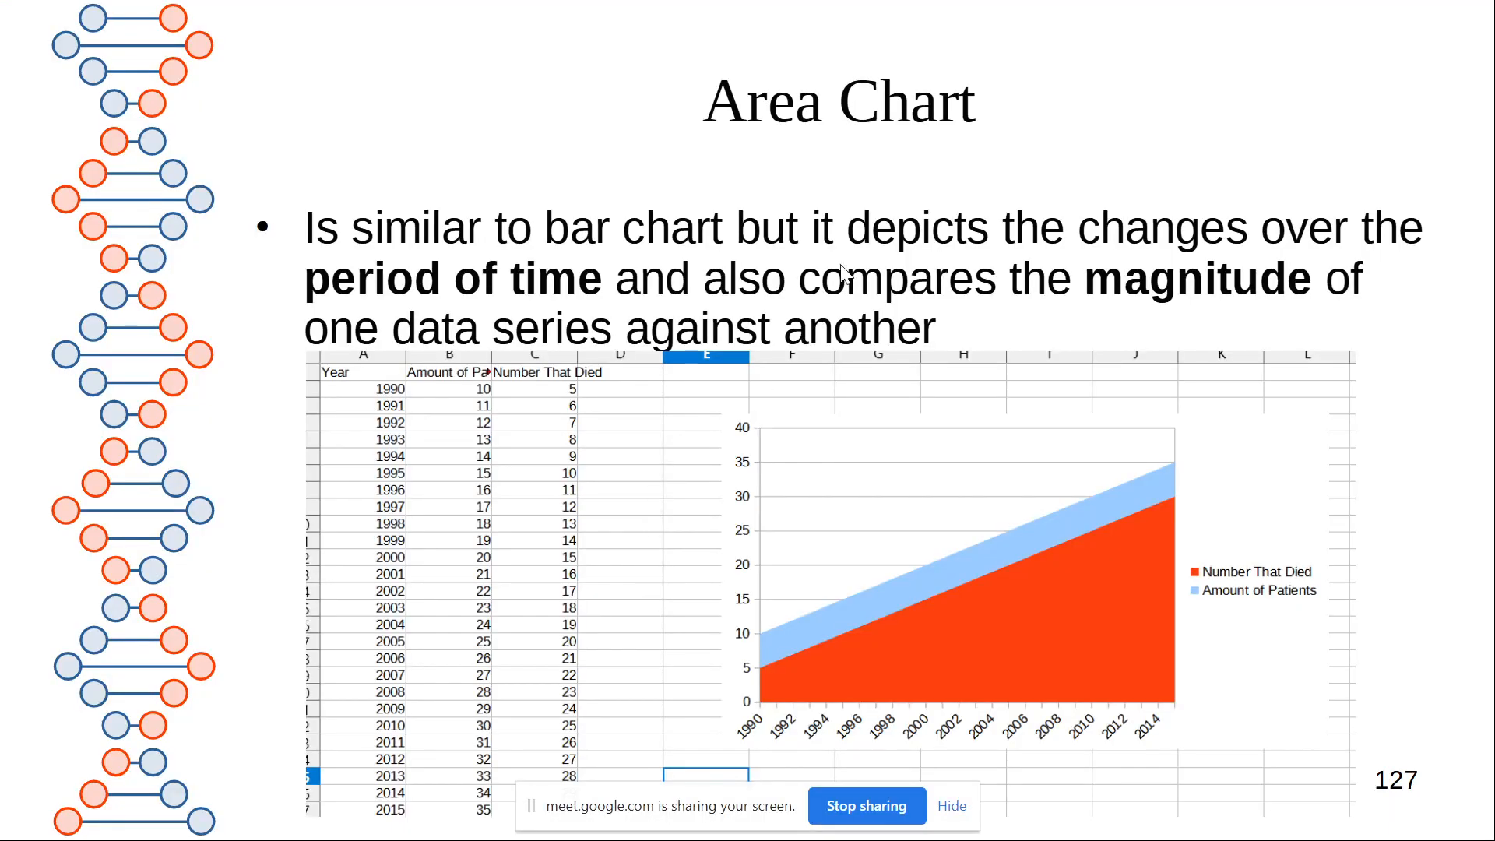
pyautogui.press('Right')
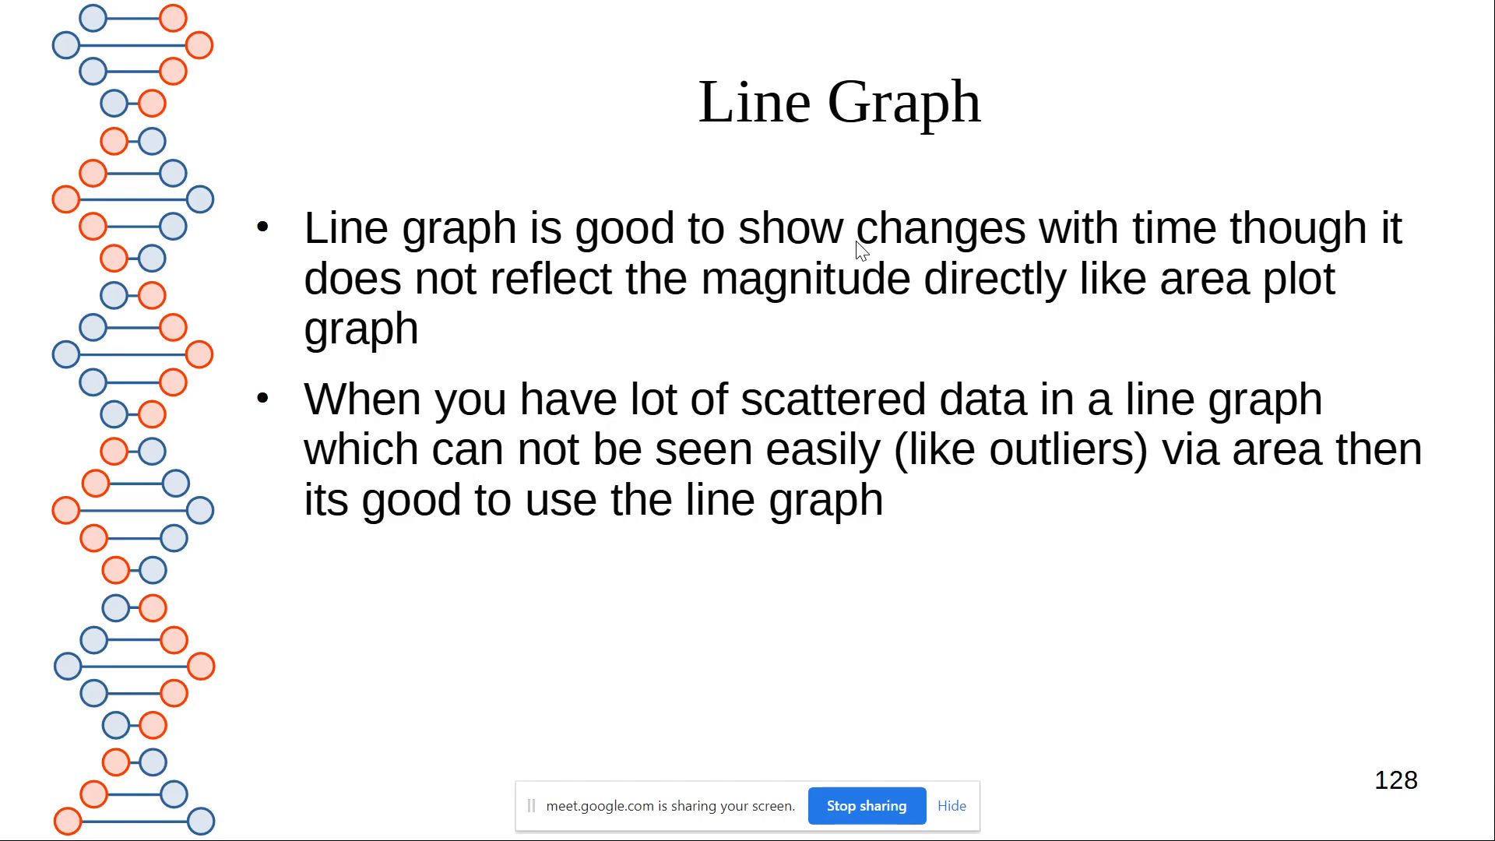
# Return to LibreOffice Calc and examine the line graph on the LineGraph sheet
pyautogui.hotkey('alt', 'Tab')
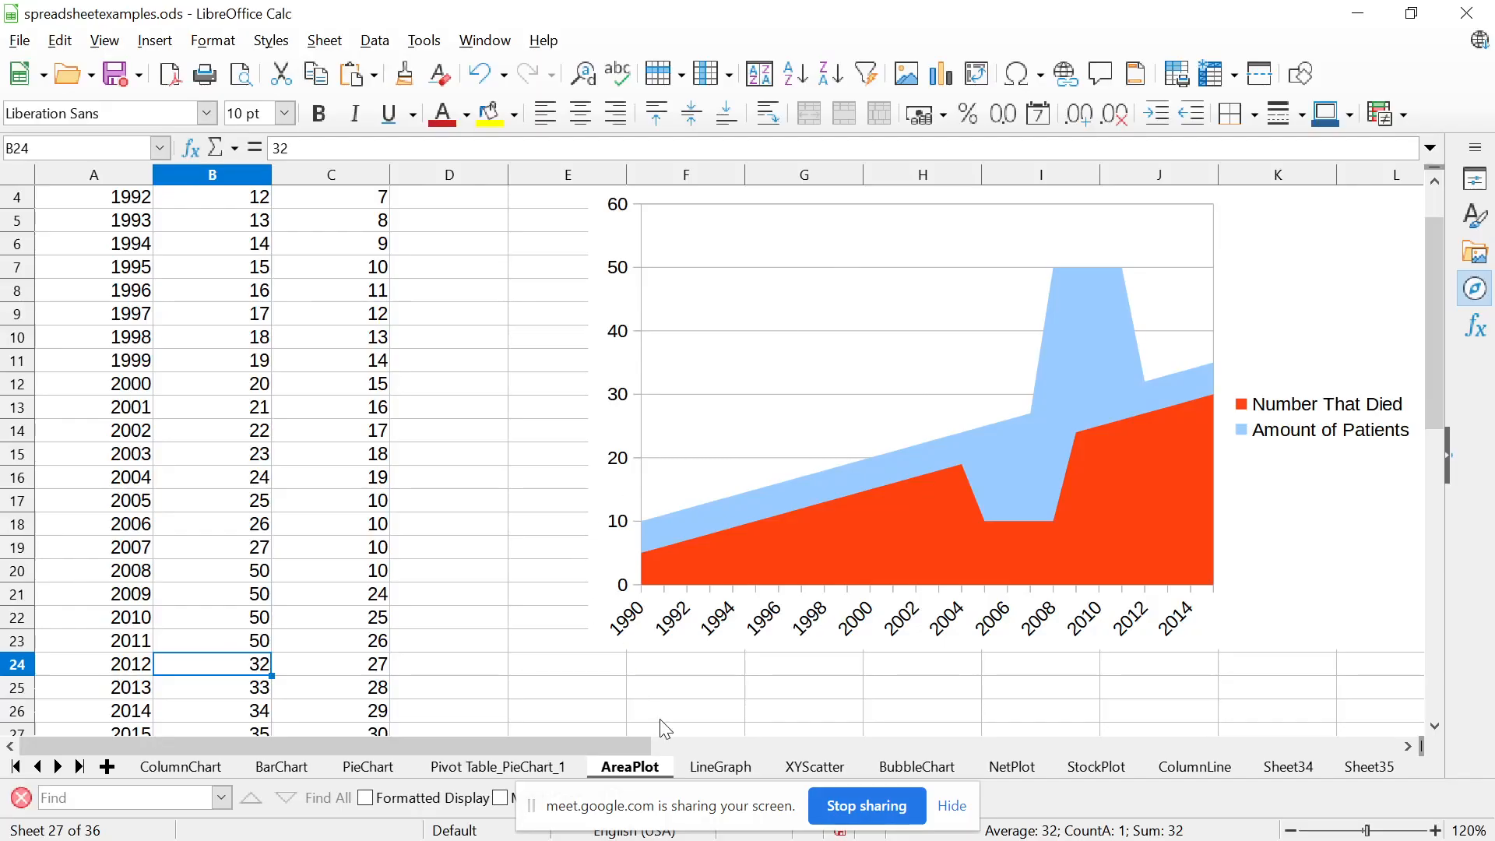
pyautogui.click(717, 766)
pyautogui.click(806, 583)
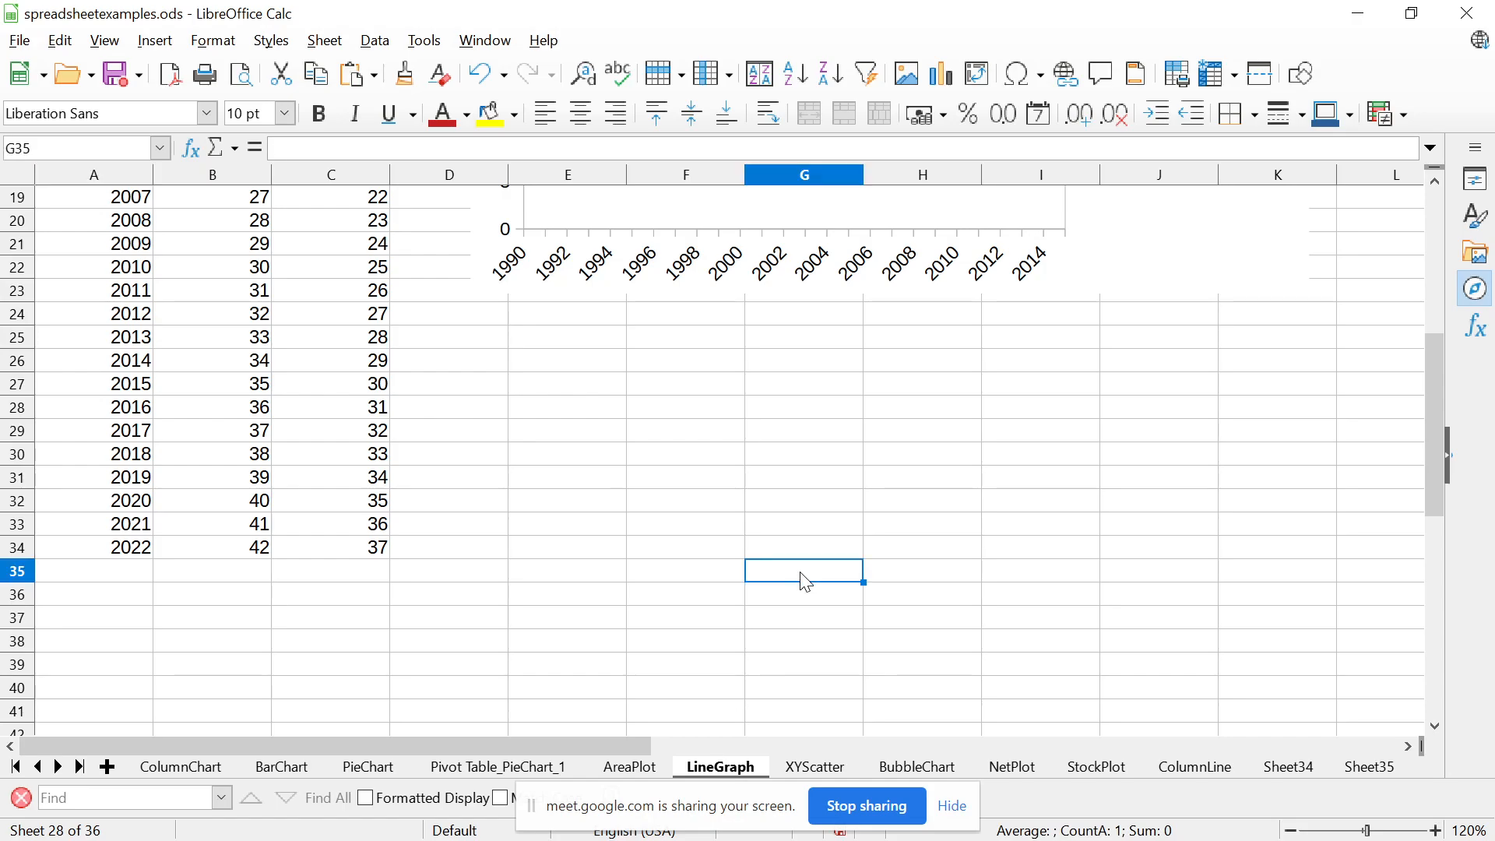
pyautogui.press('Up')
pyautogui.press('Up')
pyautogui.press('Up')
pyautogui.press('Up')
pyautogui.press('Up')
pyautogui.press('Up')
pyautogui.press('Up')
pyautogui.press('Up')
pyautogui.press('Up')
pyautogui.press('Up')
pyautogui.press('Up')
pyautogui.press('Up')
pyautogui.press('Up')
pyautogui.press('Up')
pyautogui.press('Up')
pyautogui.press('Up')
pyautogui.press('Up')
pyautogui.press('Up')
pyautogui.press('Up')
pyautogui.press('Up')
pyautogui.press('Up')
pyautogui.press('Up')
pyautogui.press('Up')
pyautogui.press('Up')
pyautogui.press('Up')
pyautogui.press('Up')
pyautogui.press('Up')
pyautogui.press('Down')
pyautogui.press('Down')
pyautogui.press('Down')
pyautogui.press('Down')
pyautogui.press('Down')
pyautogui.press('Down')
pyautogui.press('Down')
pyautogui.press('Down')
pyautogui.press('Down')
pyautogui.press('Down')
pyautogui.press('Down')
pyautogui.press('Down')
pyautogui.press('Down')
pyautogui.press('Down')
pyautogui.press('Down')
pyautogui.press('Down')
pyautogui.press('Down')
pyautogui.press('Down')
pyautogui.press('Down')
pyautogui.press('Down')
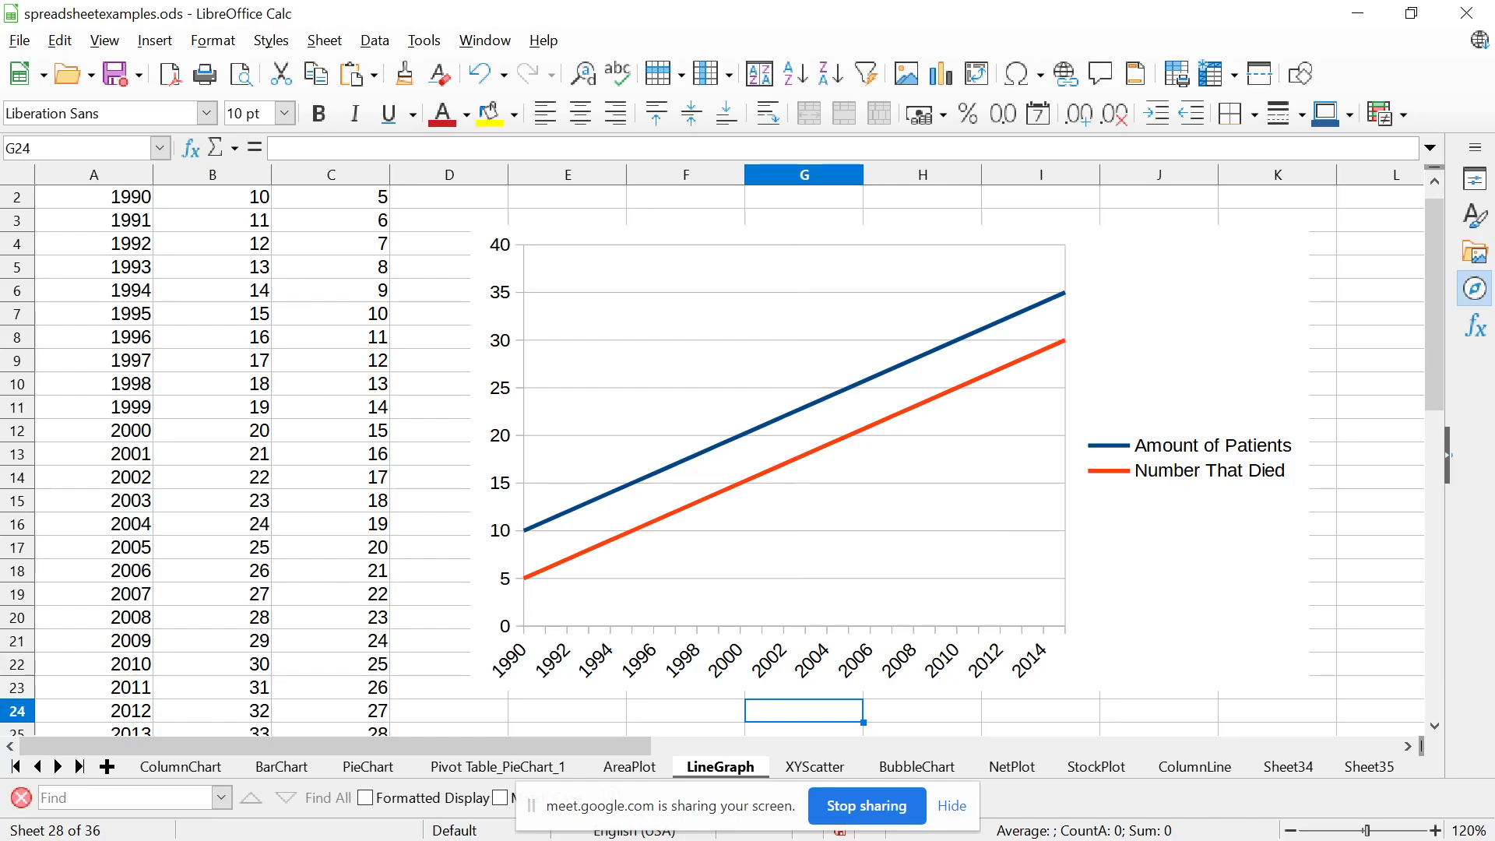
pyautogui.press('Up')
pyautogui.press('Up')
pyautogui.press('Up')
pyautogui.press('Down')
pyautogui.press('Down')
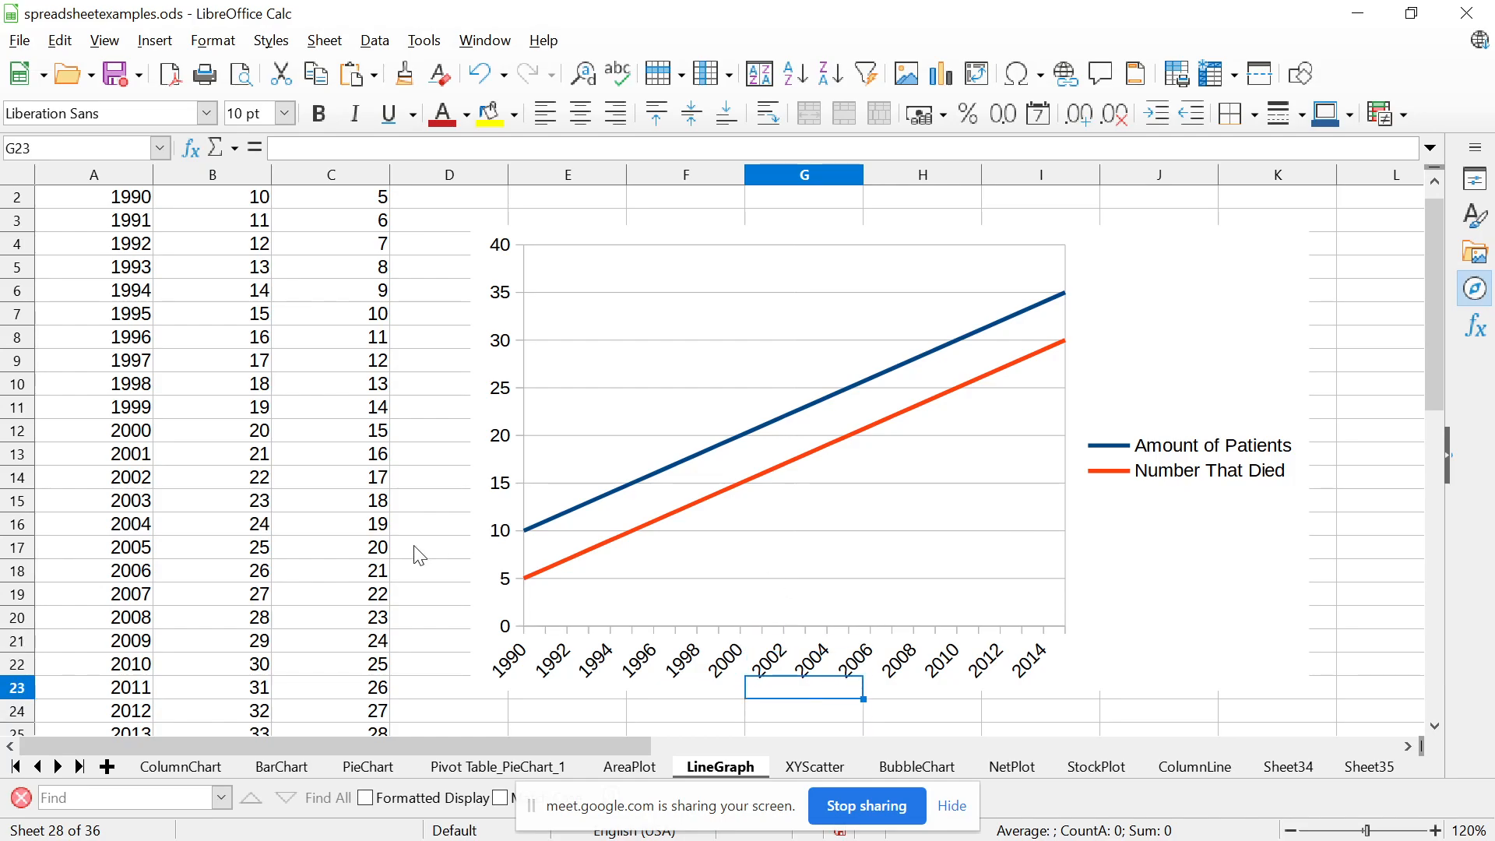
# Copy the yearly patient and death data in cells A2:C34 of the AreaPlot sheet
pyautogui.click(646, 769)
pyautogui.click(237, 348)
pyautogui.press('Up')
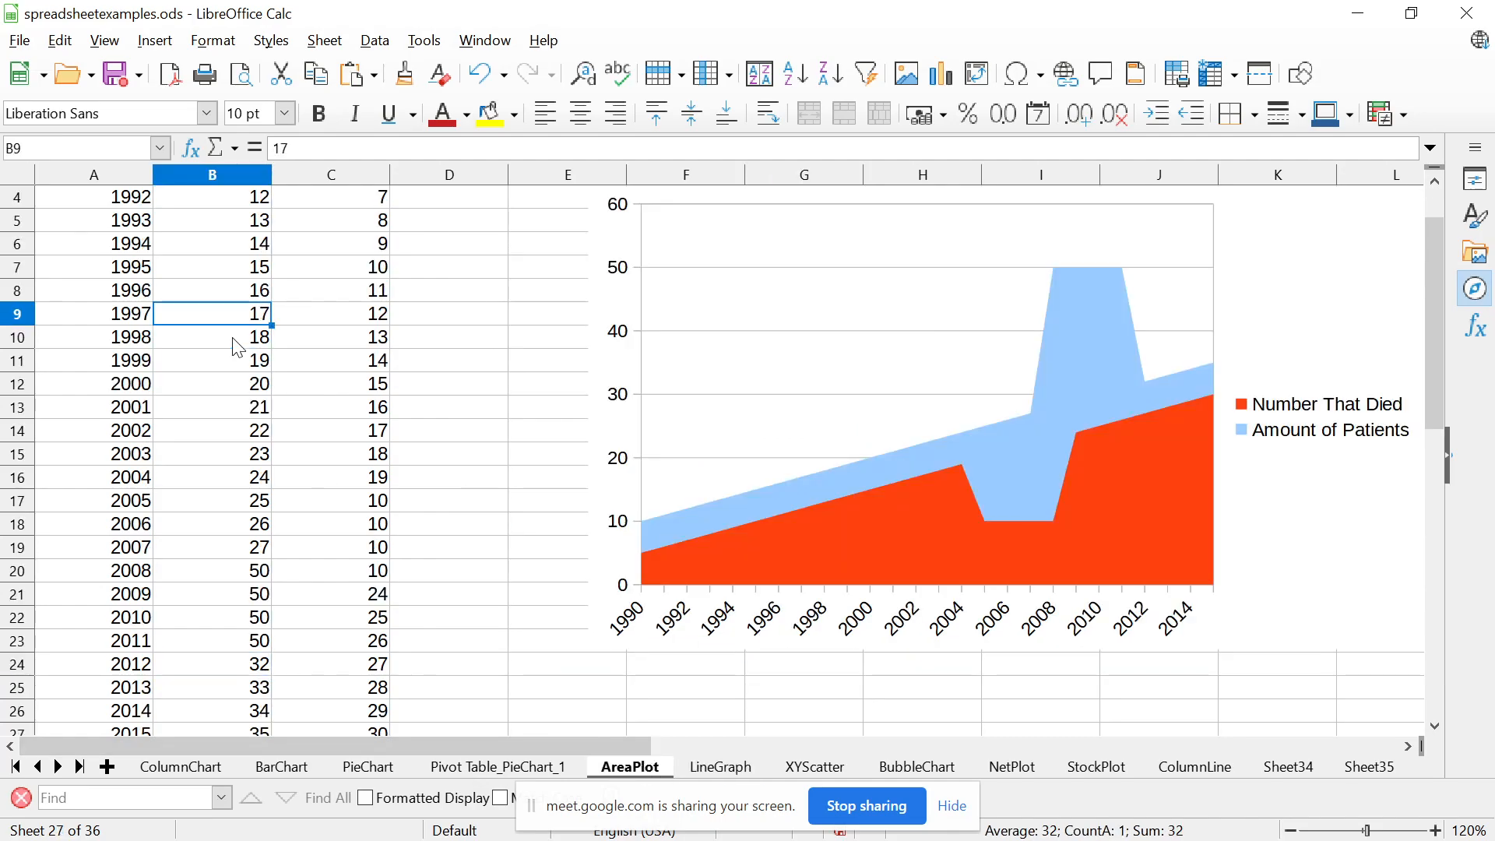
pyautogui.hotkey('ctrl', 'Home')
pyautogui.press('Down')
pyautogui.hotkey('shift', 'Right')
pyautogui.hotkey('shift', 'Right')
pyautogui.hotkey('shift', 'Right')
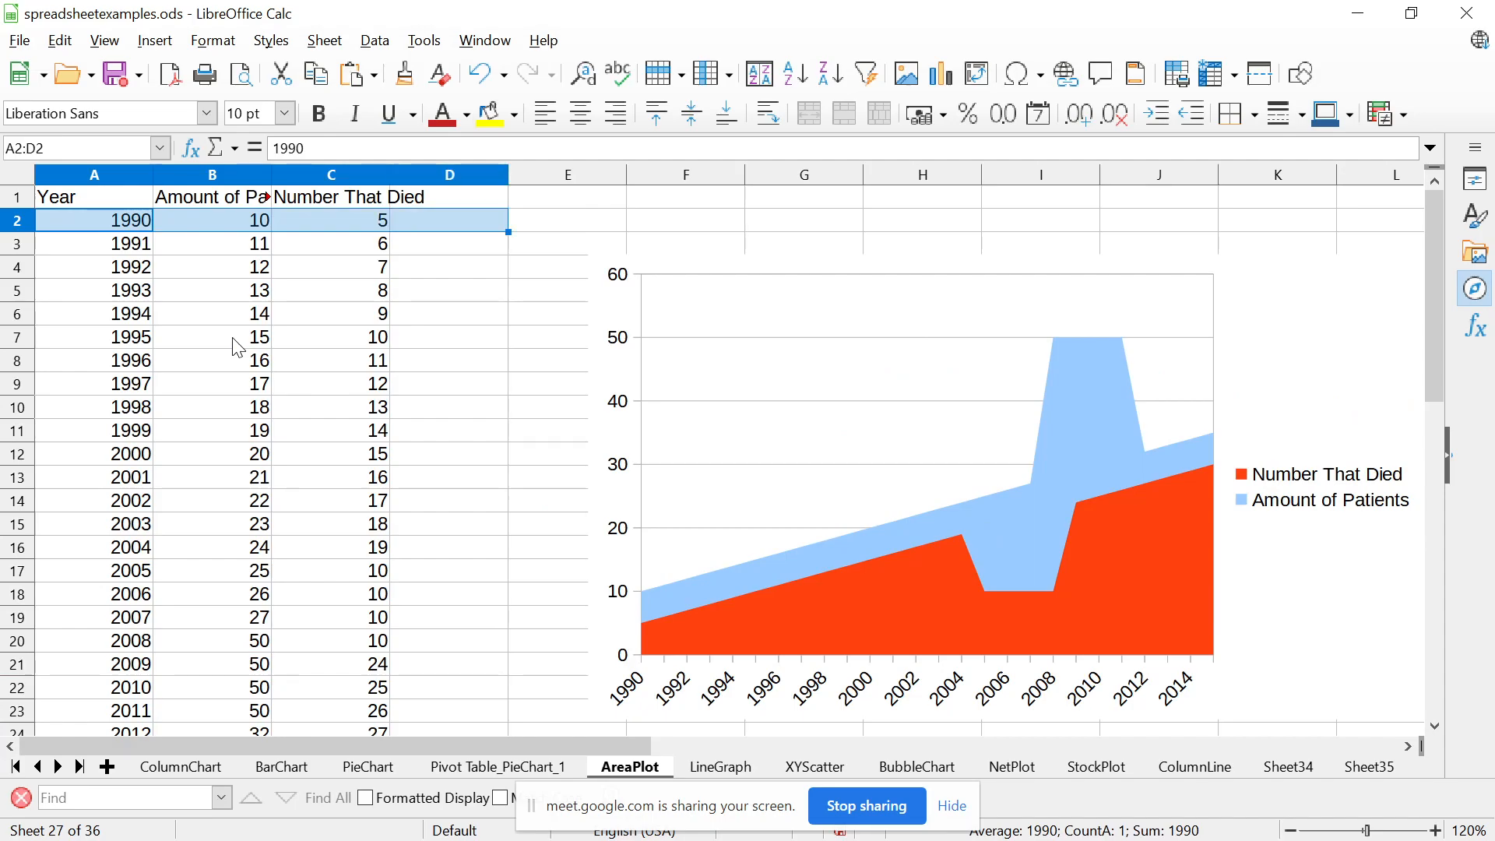
pyautogui.hotkey('shift', 'Left')
pyautogui.hotkey('shift', 'Down')
pyautogui.hotkey('shift', 'Down')
pyautogui.hotkey('shift', 'Down')
pyautogui.hotkey('shift', 'Down')
pyautogui.hotkey('shift', 'Down')
pyautogui.hotkey('shift', 'Down')
pyautogui.hotkey('shift', 'Down')
pyautogui.hotkey('shift', 'Down')
pyautogui.hotkey('shift', 'Down')
pyautogui.hotkey('shift', 'Down')
pyautogui.hotkey('shift', 'Down')
pyautogui.hotkey('shift', 'Down')
pyautogui.hotkey('shift', 'Down')
pyautogui.hotkey('shift', 'Down')
pyautogui.hotkey('shift', 'Down')
pyautogui.hotkey('shift', 'Down')
pyautogui.hotkey('shift', 'Down')
pyautogui.hotkey('shift', 'Down')
pyautogui.hotkey('shift', 'Down')
pyautogui.hotkey('shift', 'Down')
pyautogui.hotkey('shift', 'Down')
pyautogui.hotkey('shift', 'Down')
pyautogui.hotkey('shift', 'Down')
pyautogui.hotkey('shift', 'Down')
pyautogui.hotkey('shift', 'Down')
pyautogui.hotkey('shift', 'Down')
pyautogui.hotkey('shift', 'Down')
pyautogui.hotkey('shift', 'Down')
pyautogui.hotkey('shift', 'Down')
pyautogui.hotkey('shift', 'Down')
pyautogui.hotkey('shift', 'Down')
pyautogui.hotkey('shift', 'Down')
pyautogui.hotkey('shift', 'Down')
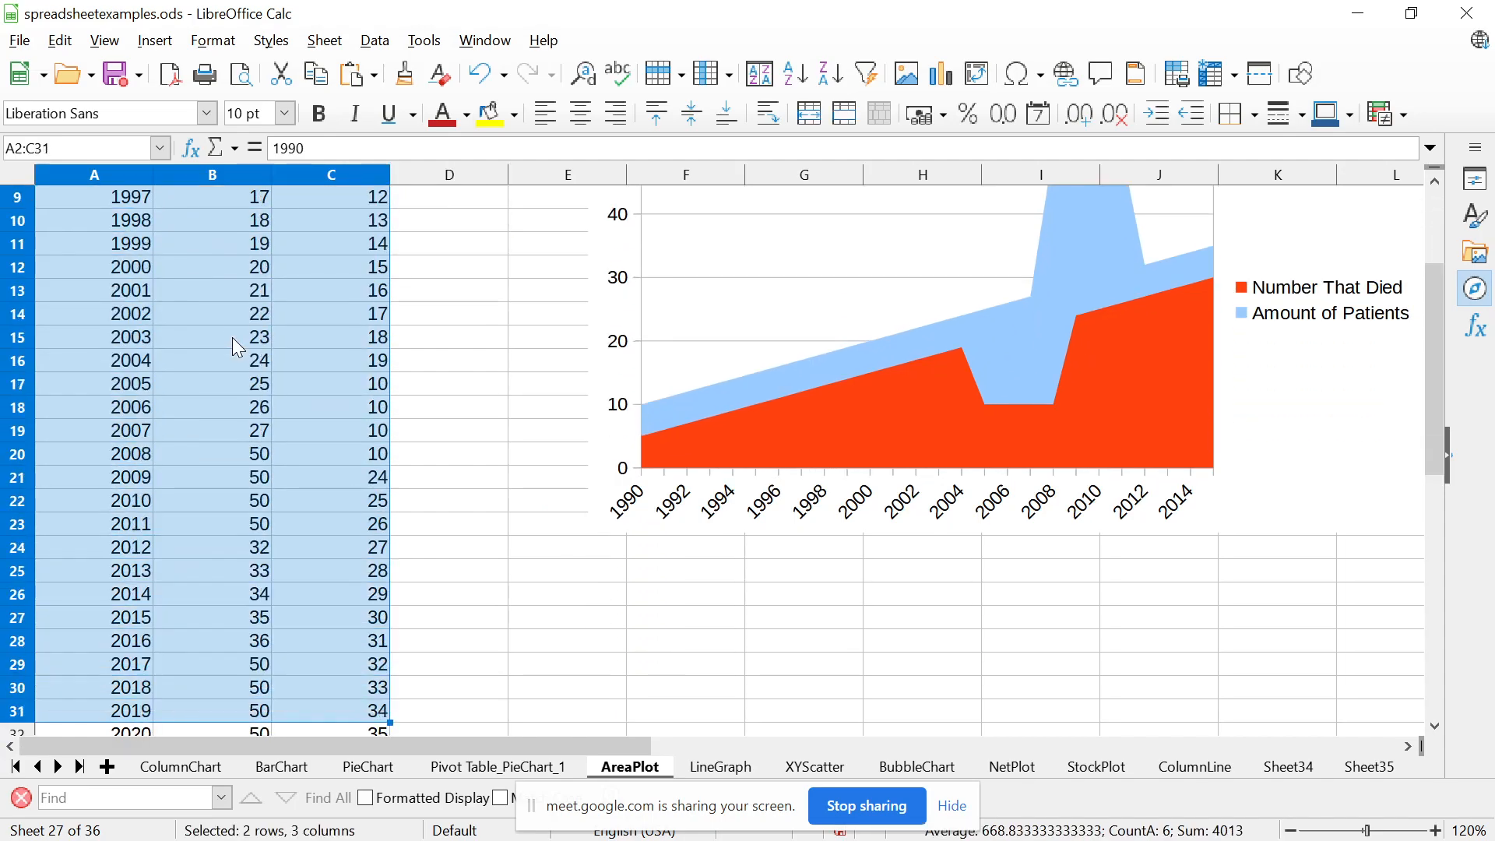
pyautogui.hotkey('shift', 'Down')
pyautogui.hotkey('shift', 'Up')
pyautogui.hotkey('shift', 'Up')
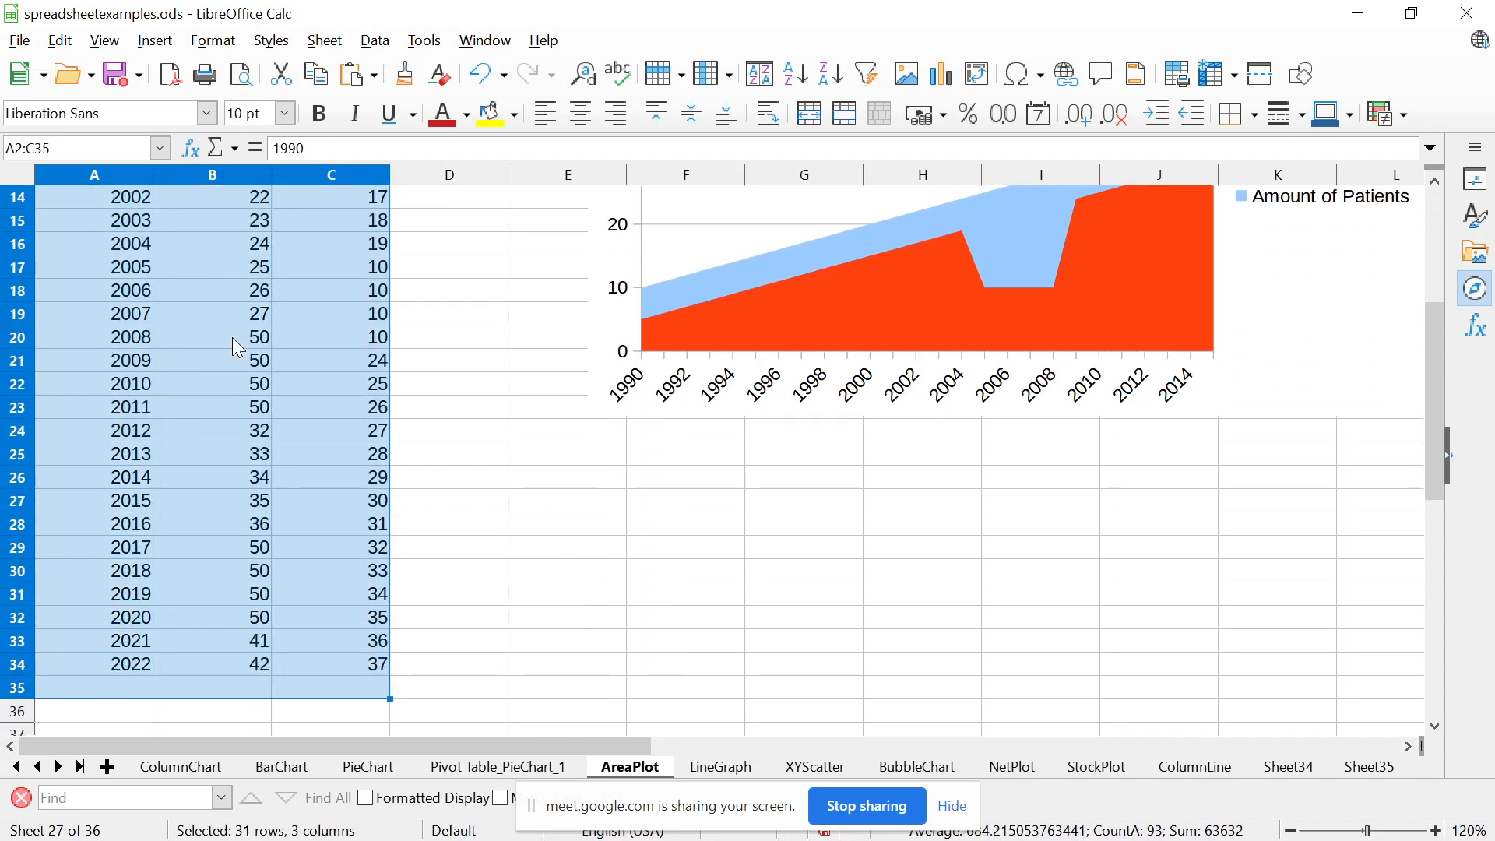
pyautogui.hotkey('ctrl', 'c')
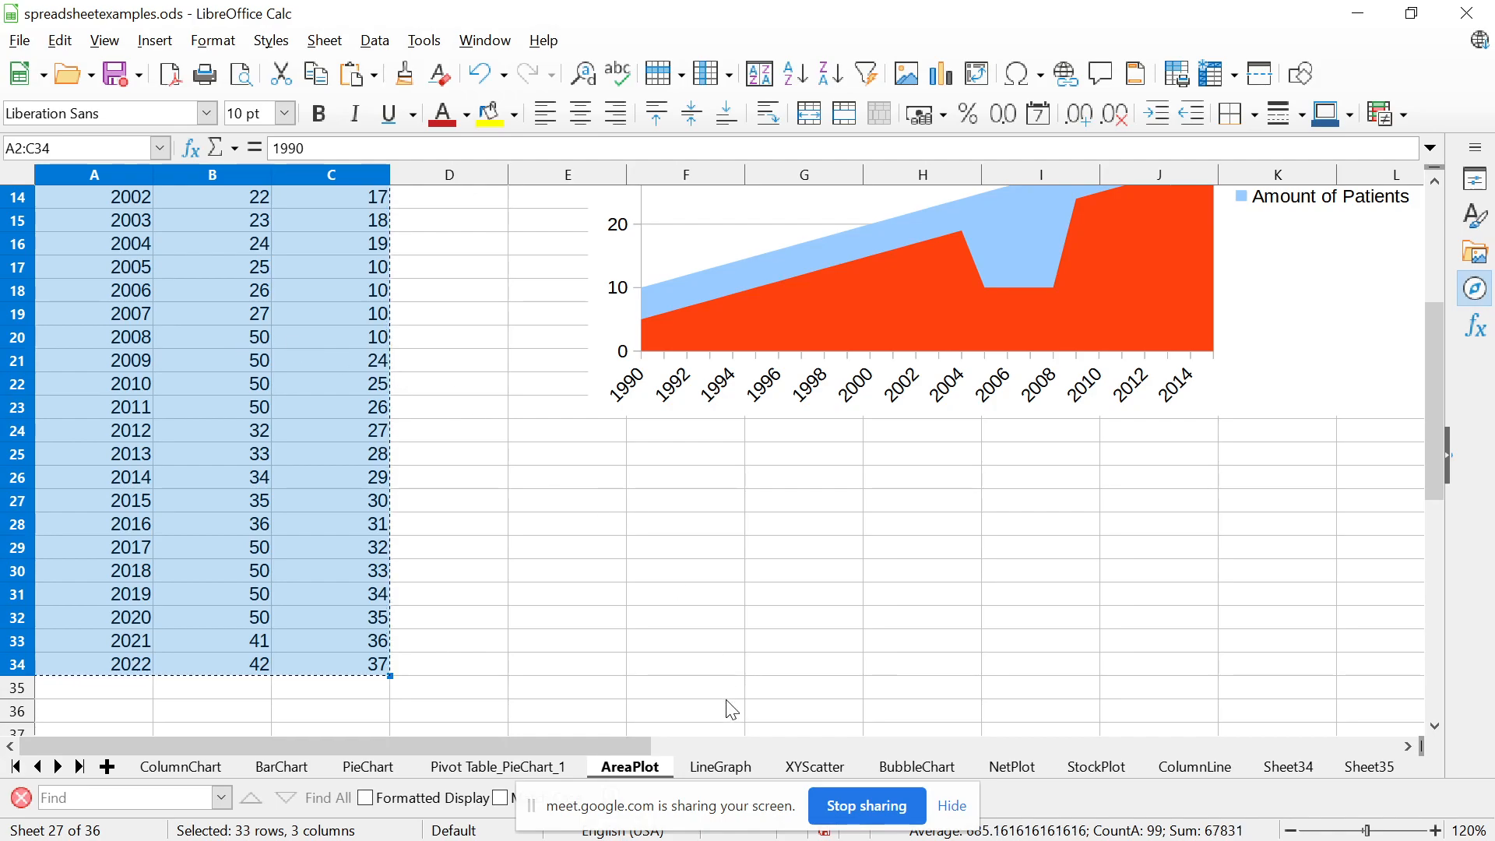
# Paste the copied data at cell A2 of the LineGraph sheet, overwriting the existing values
pyautogui.click(722, 768)
pyautogui.click(246, 361)
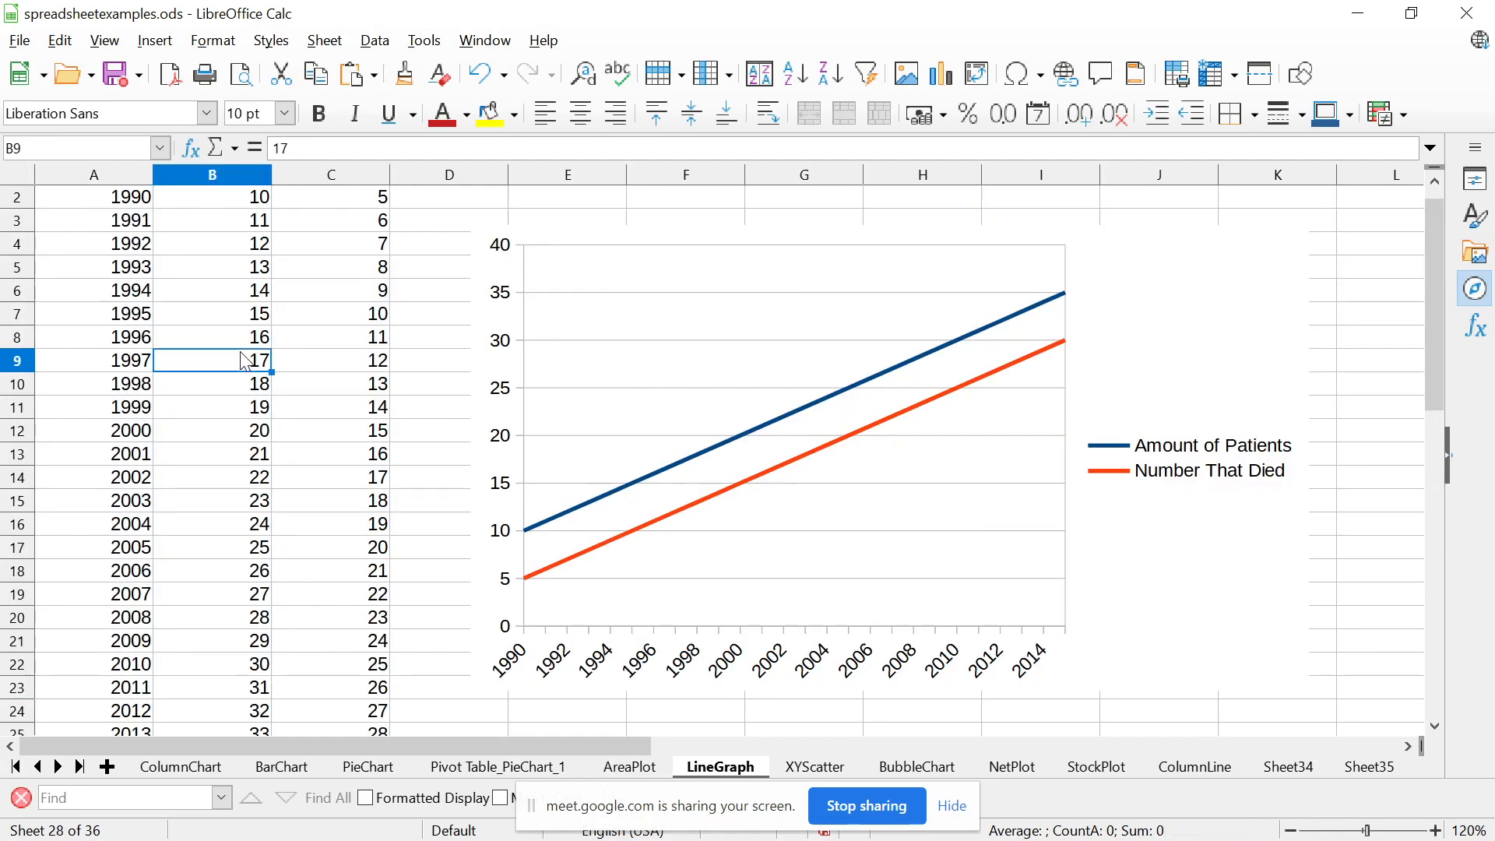
pyautogui.hotkey('ctrl', 'Home')
pyautogui.press('Down')
pyautogui.hotkey('shift', 'Right')
pyautogui.hotkey('shift', 'Right')
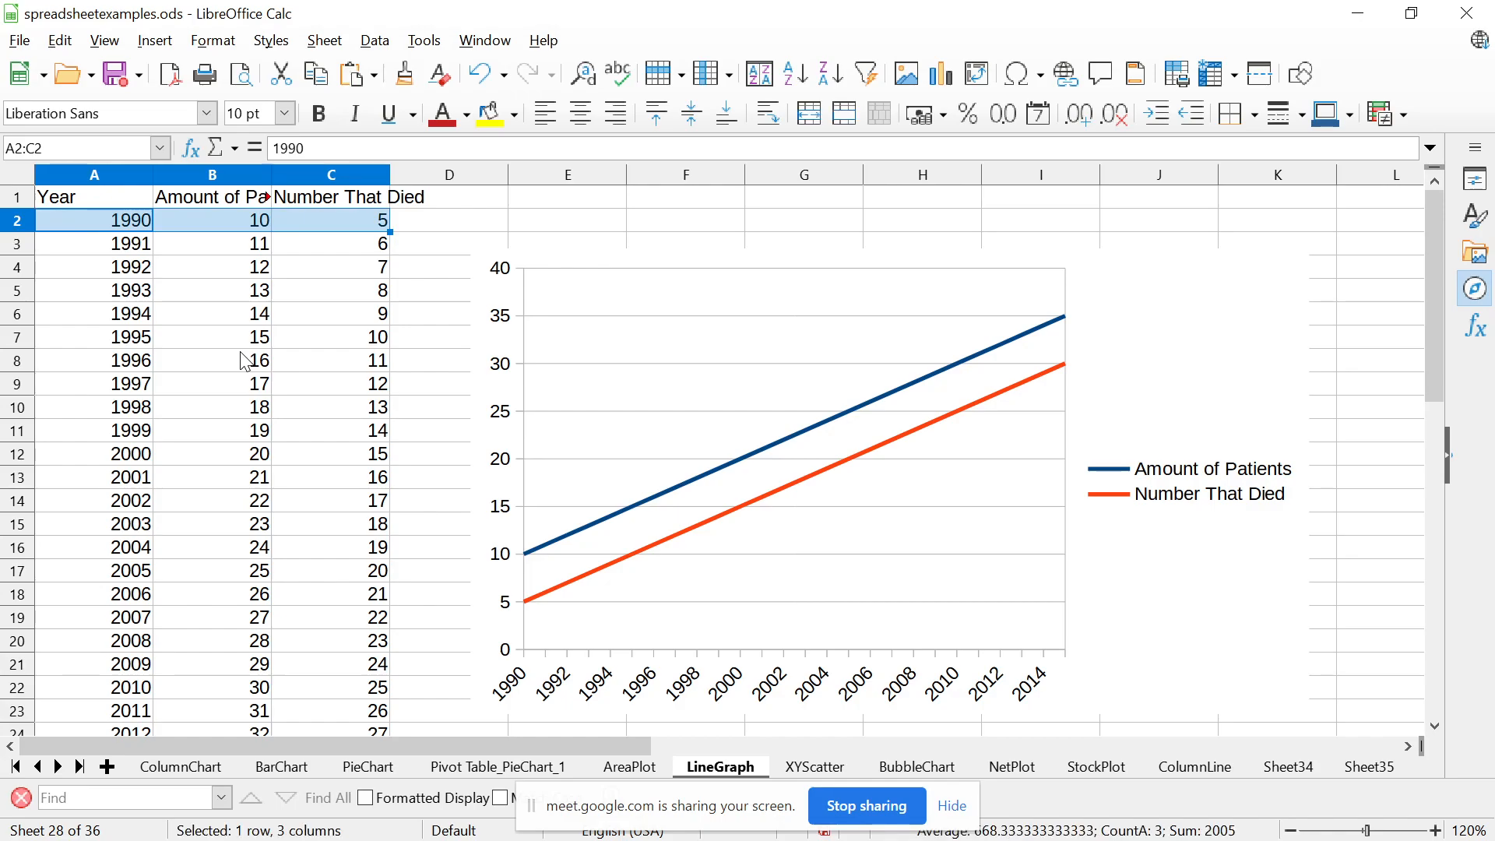
pyautogui.click(117, 249)
pyautogui.click(134, 222)
pyautogui.hotkey('ctrl', 'v')
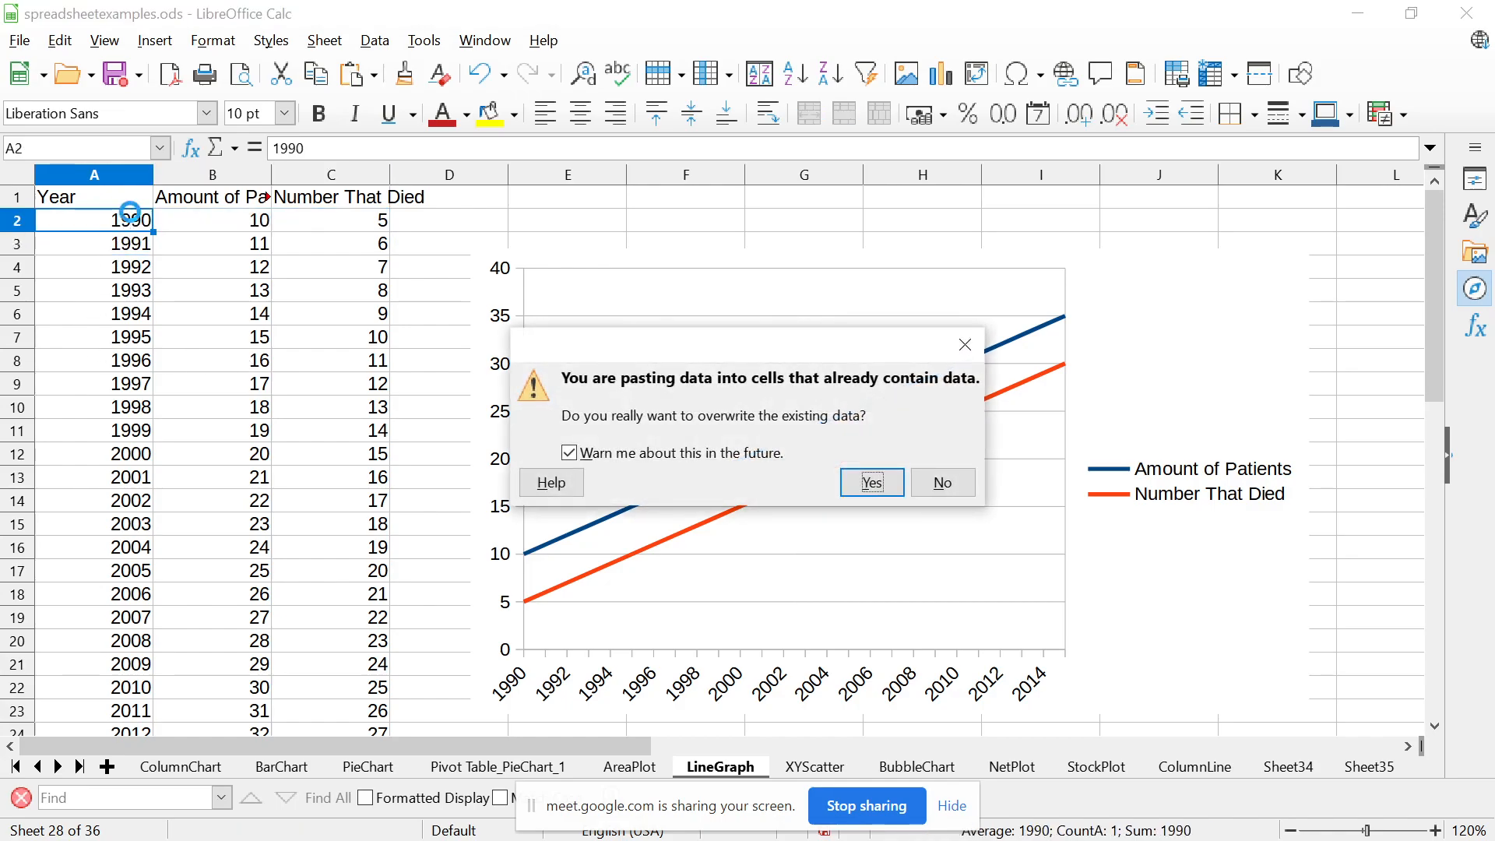
pyautogui.click(895, 482)
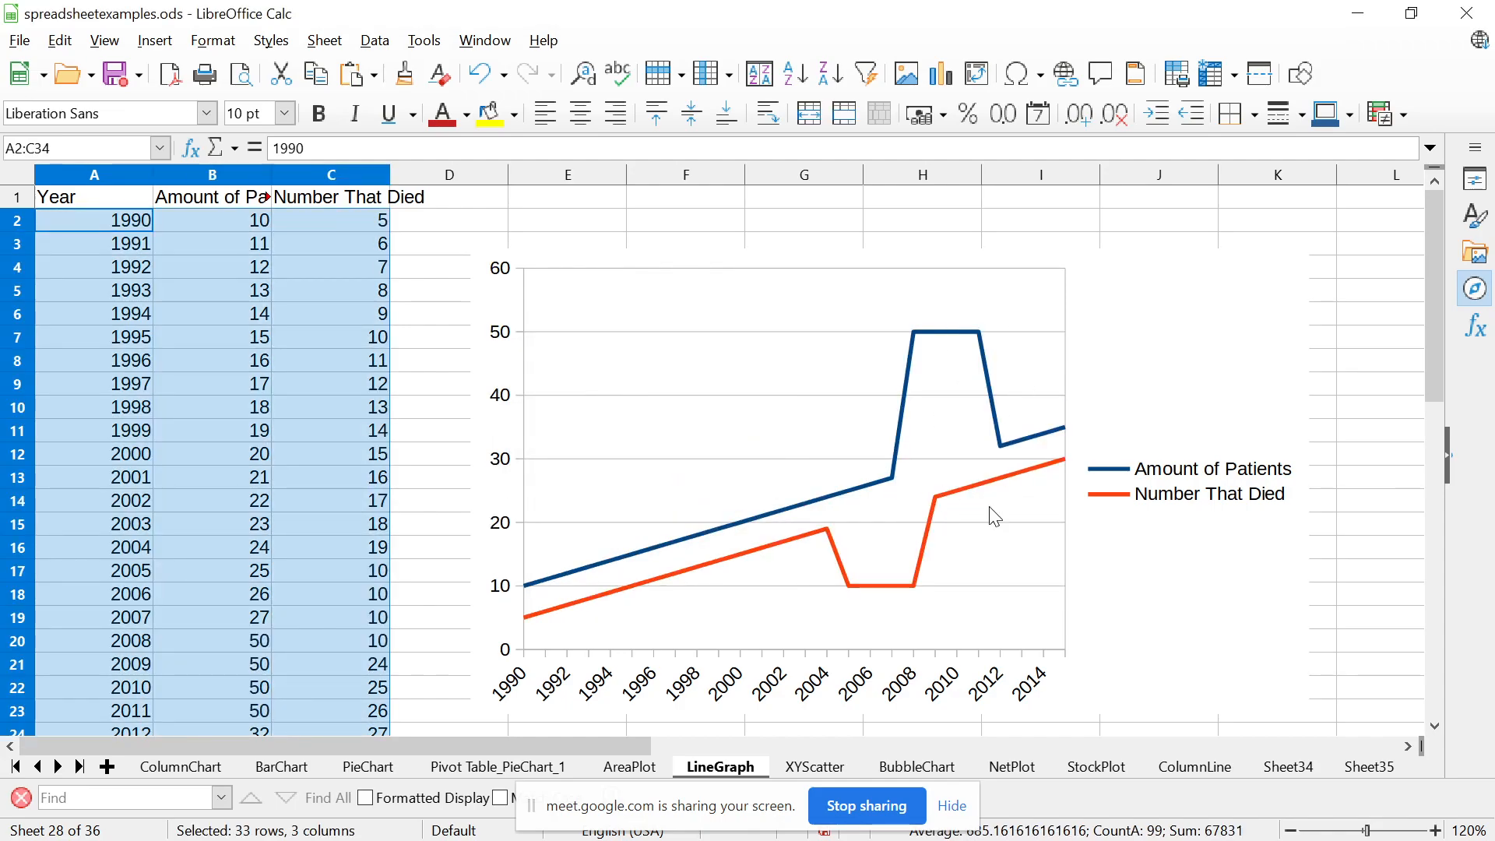
# Deselect the pasted data and compare the line graph with the area chart on the AreaPlot sheet
pyautogui.click(1391, 393)
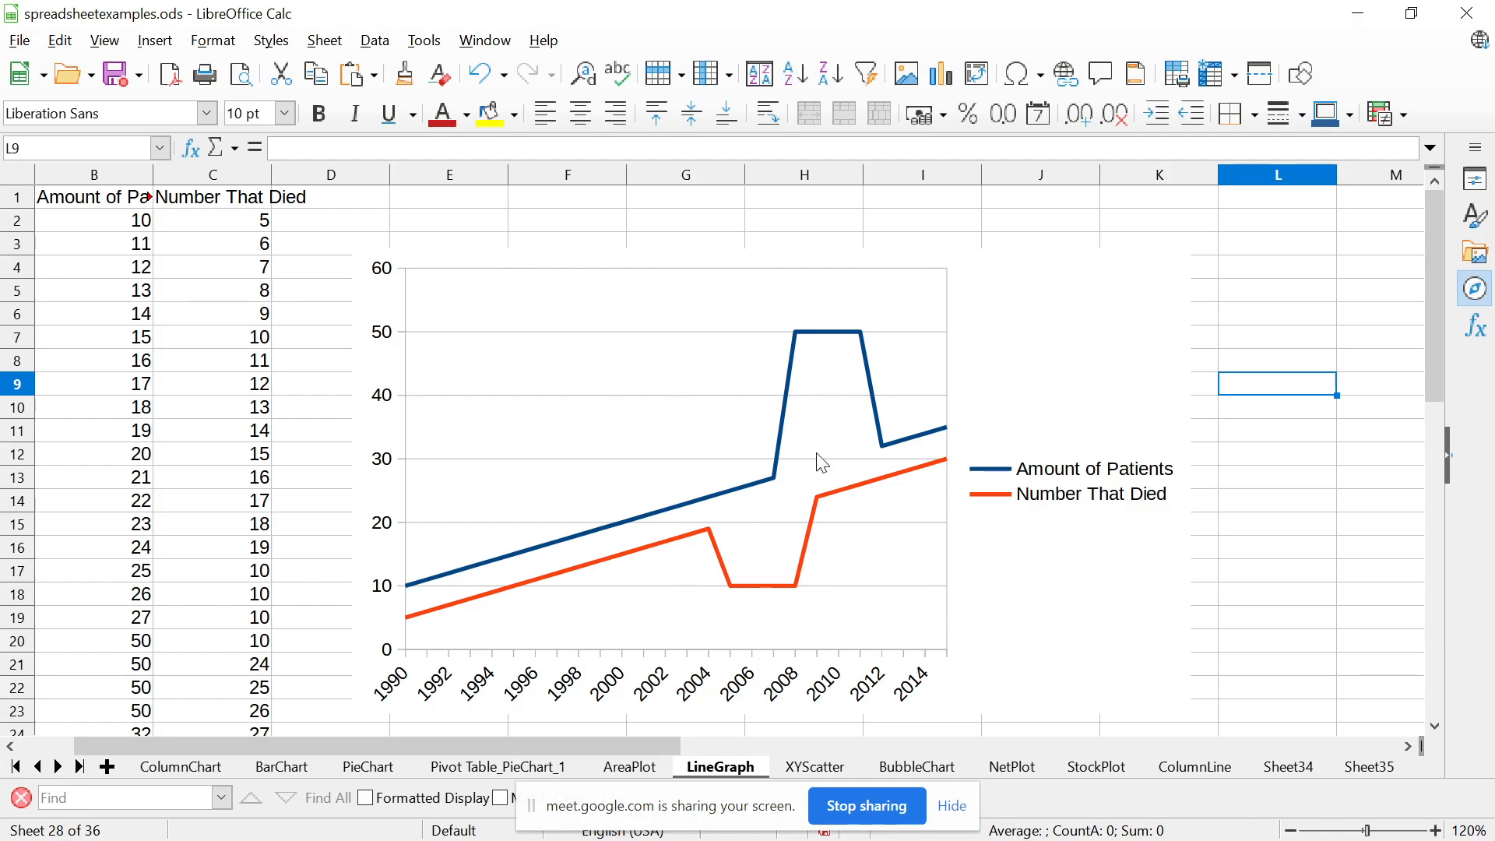
pyautogui.click(636, 770)
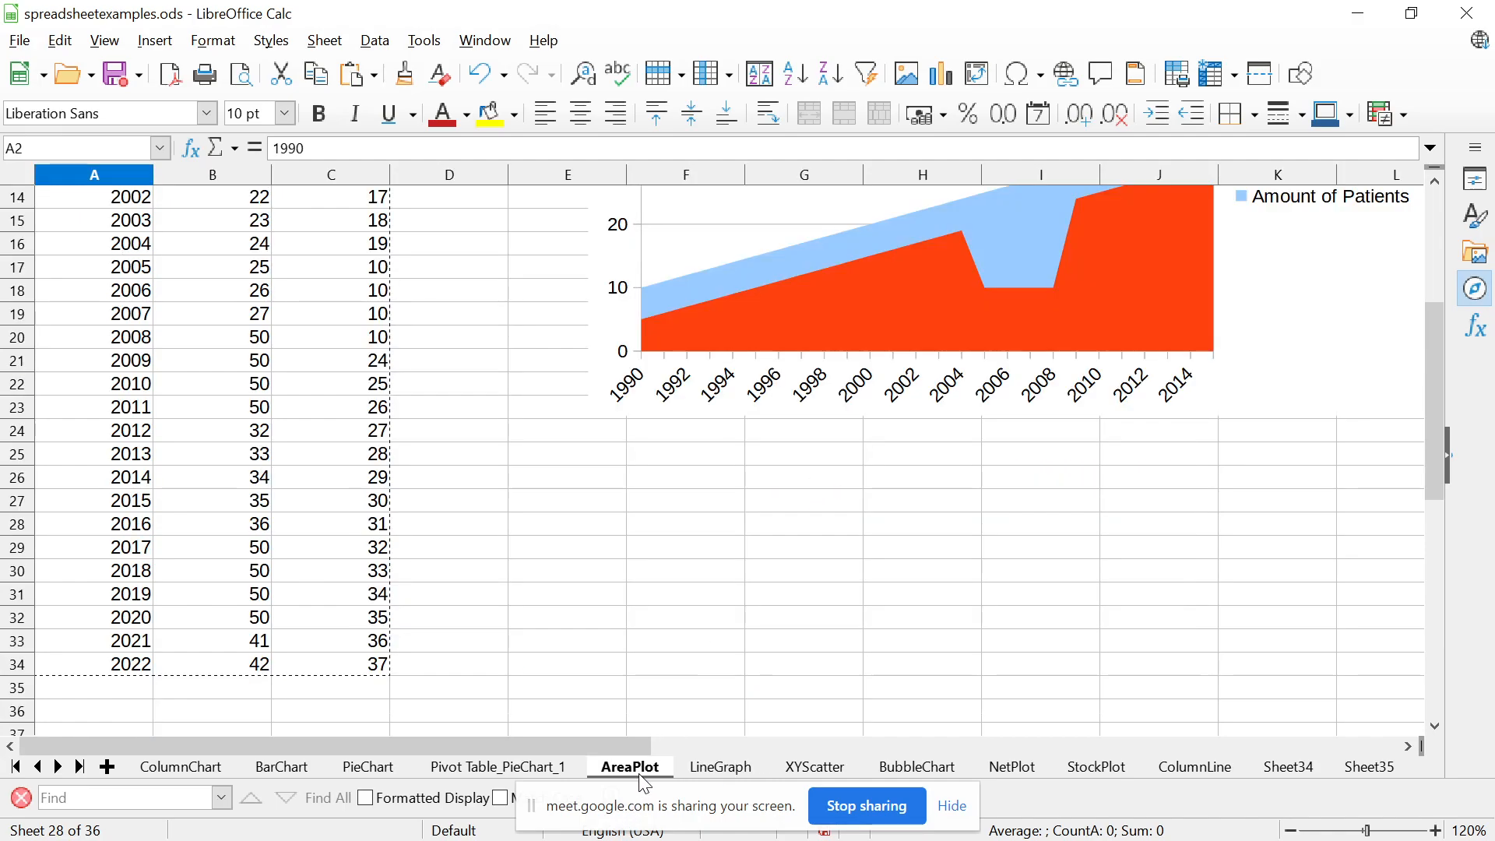
pyautogui.moveTo(1432, 348); pyautogui.dragTo(1445, 308)
# Switch to the presentation and advance from the Line Graph slide to the X-Y Scatter slide with the example chart
pyautogui.hotkey('alt', 'Tab')
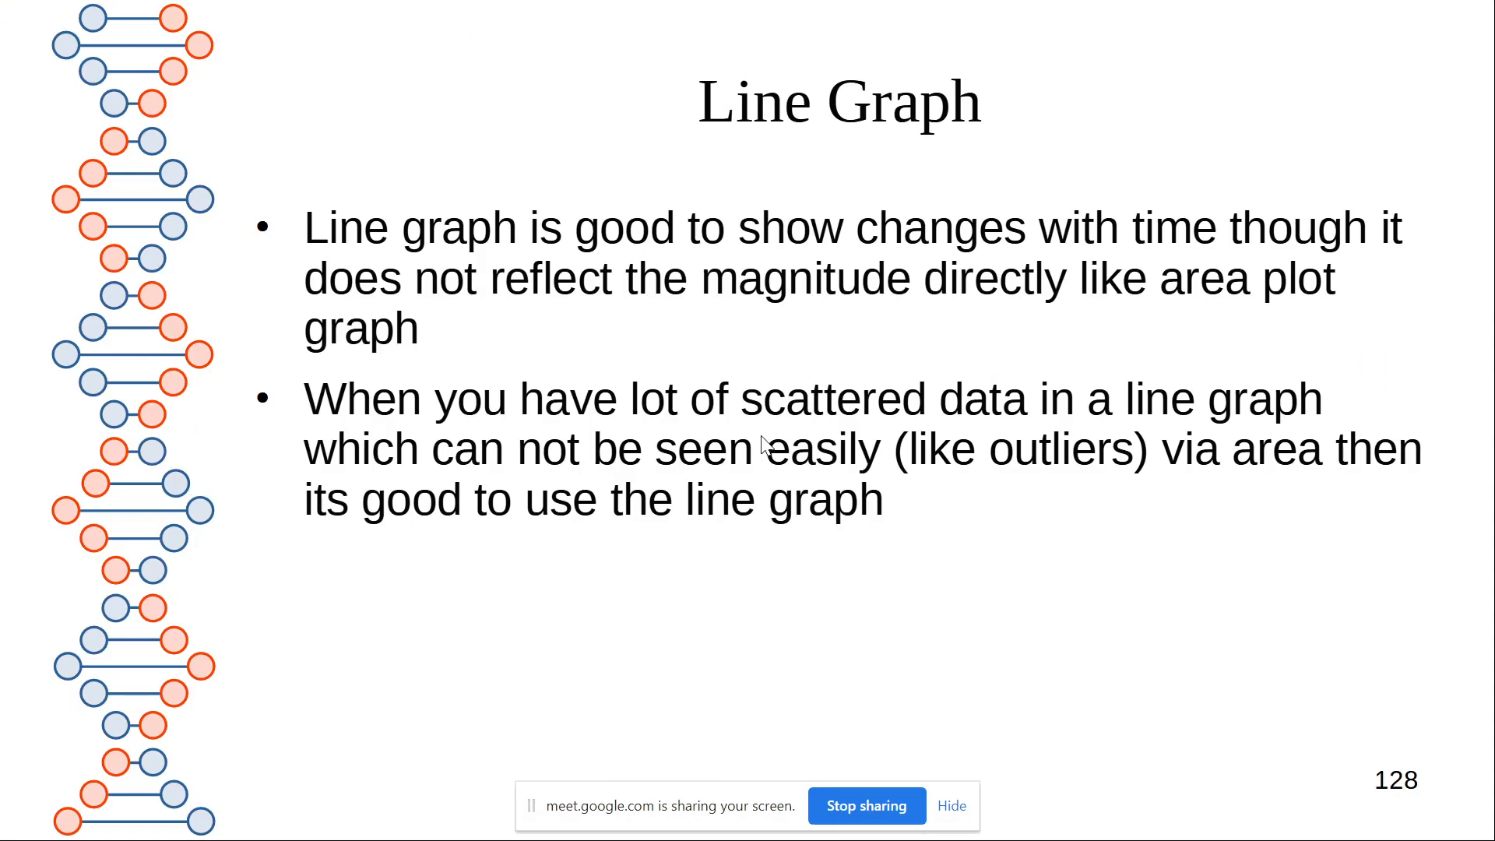
pyautogui.press('Right')
pyautogui.press('Right')
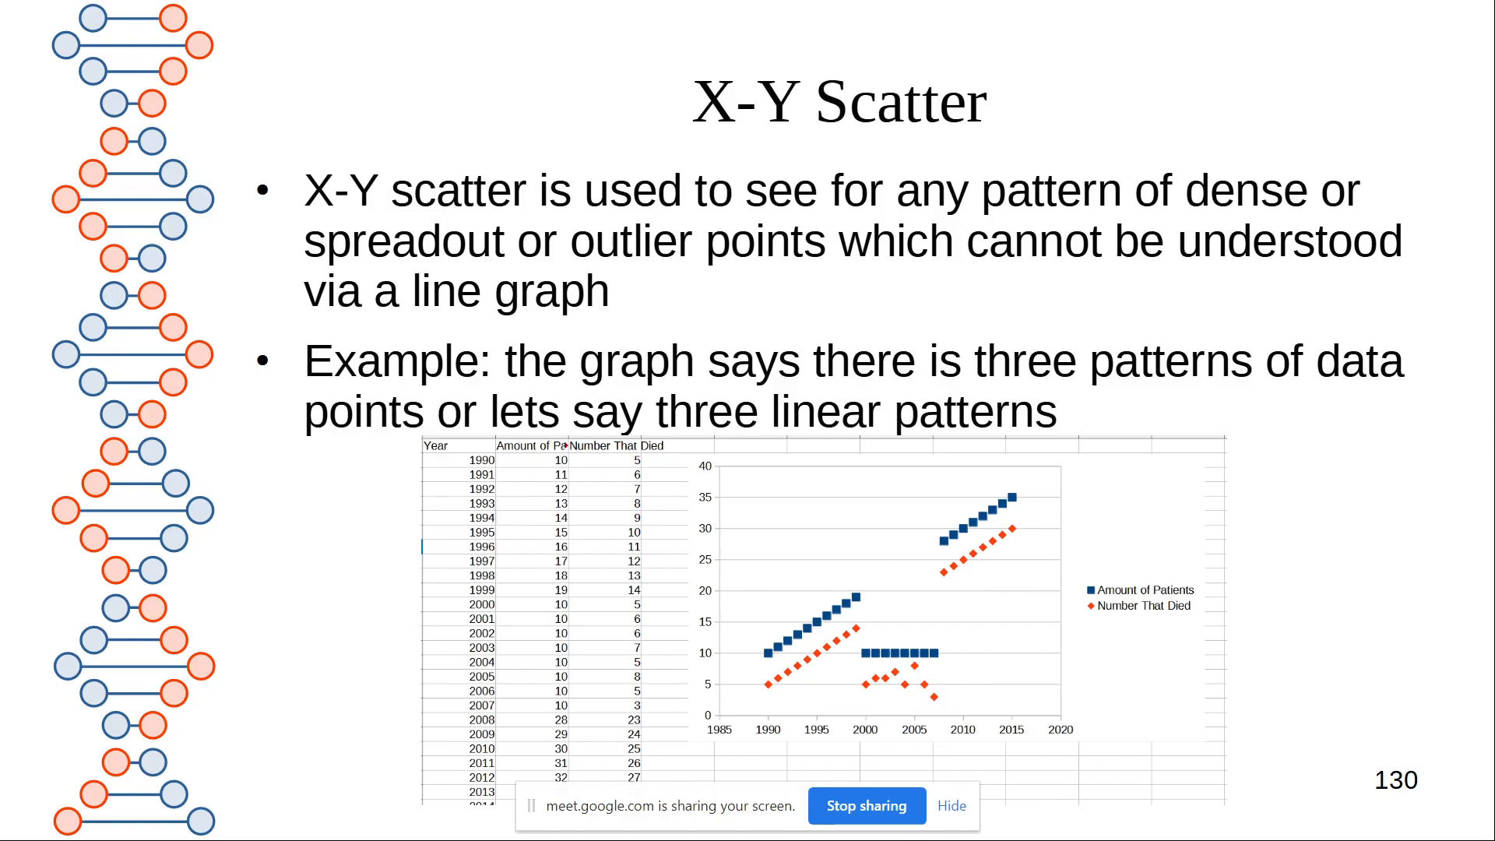
# Return to LibreOffice Calc and compare the scatter chart on the XYScatter sheet with the line graph on the LineGraph sheet
pyautogui.hotkey('alt', 'Tab')
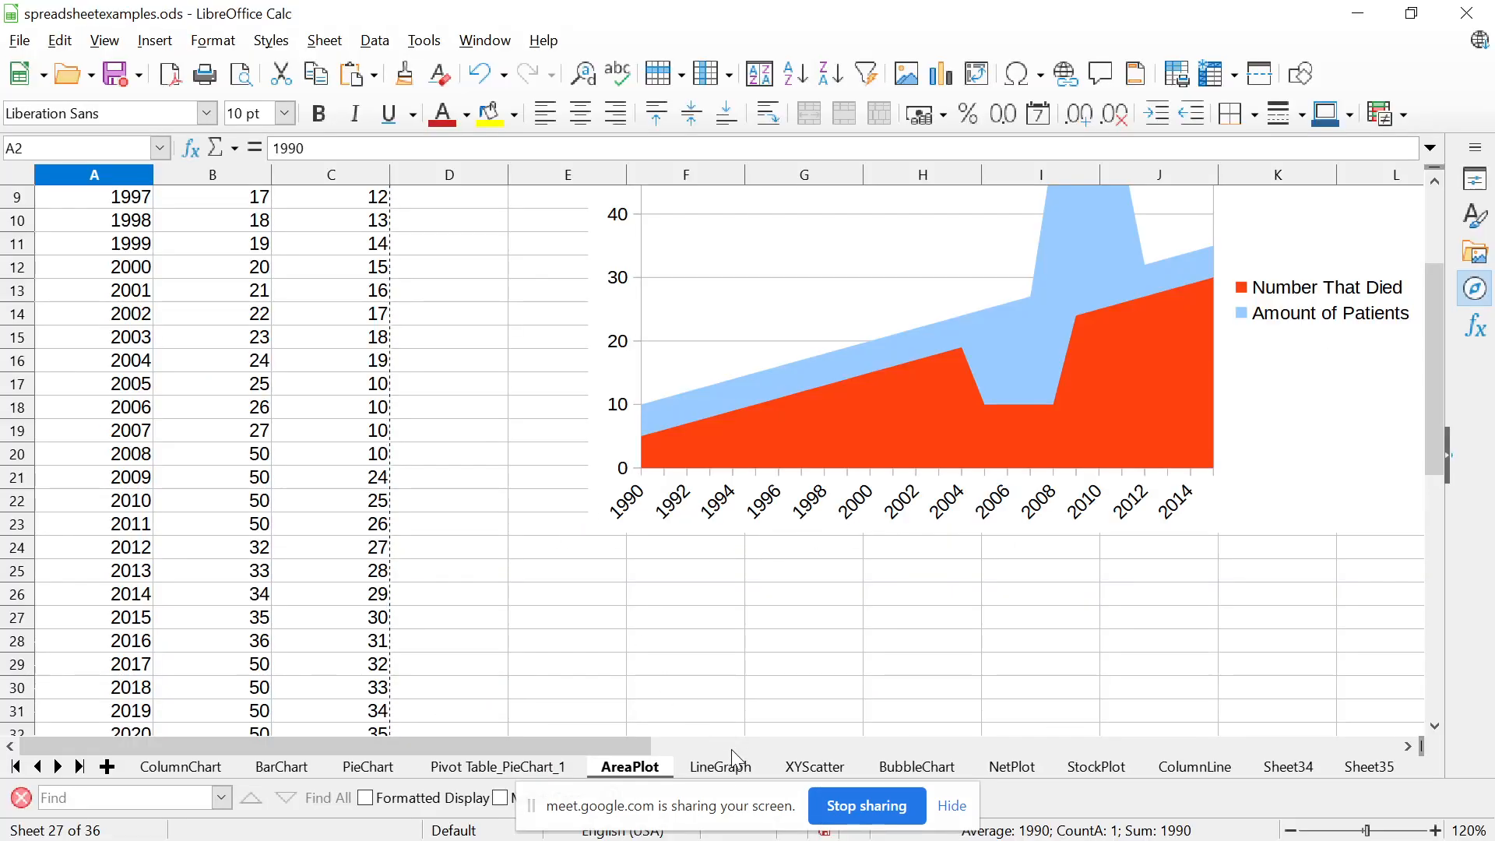
pyautogui.click(816, 767)
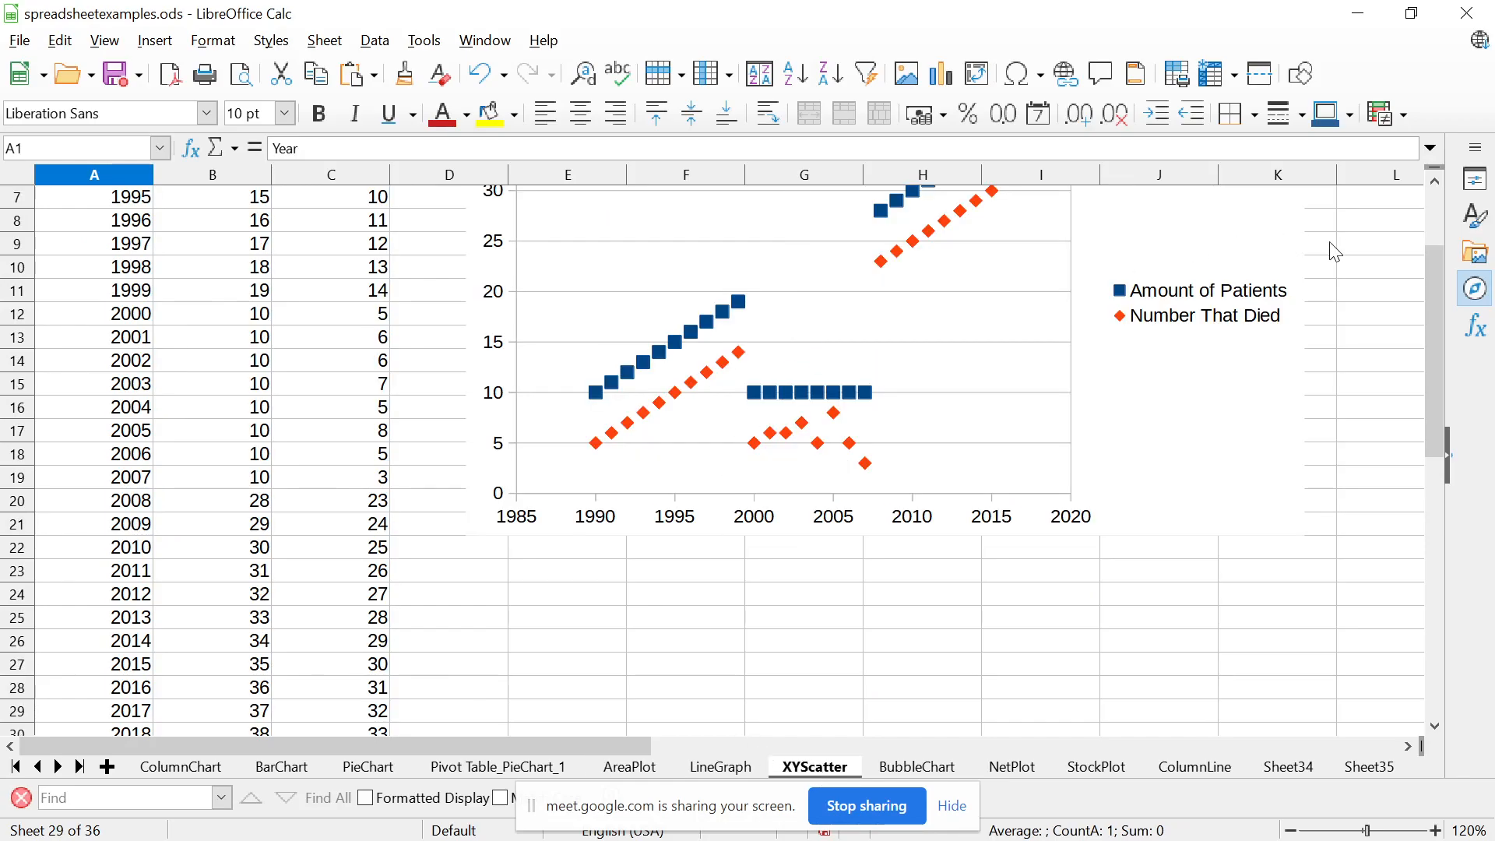
pyautogui.moveTo(1437, 296); pyautogui.dragTo(1440, 233)
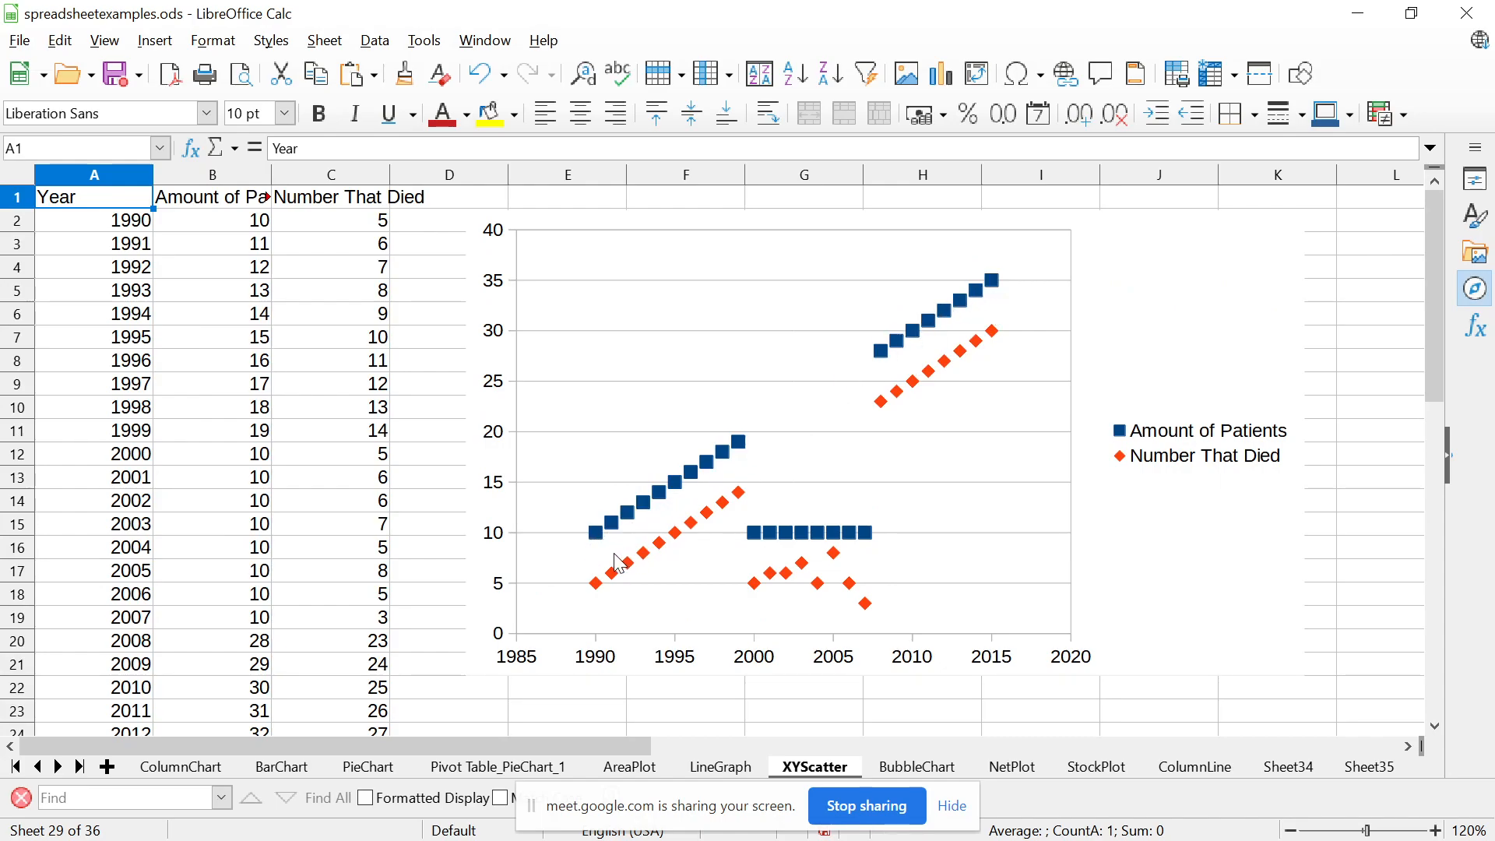
pyautogui.click(720, 767)
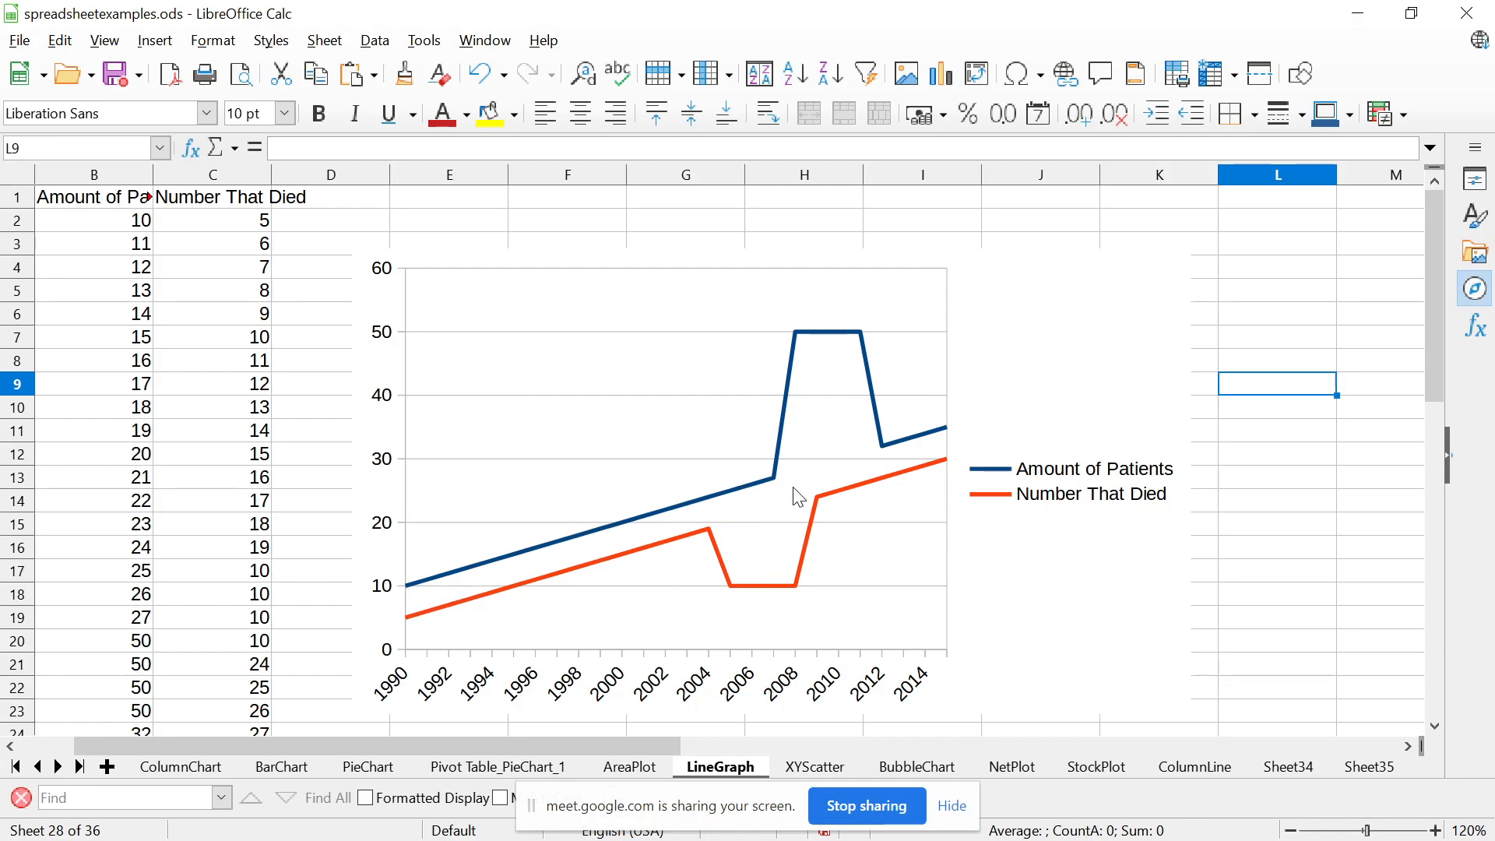
pyautogui.click(836, 765)
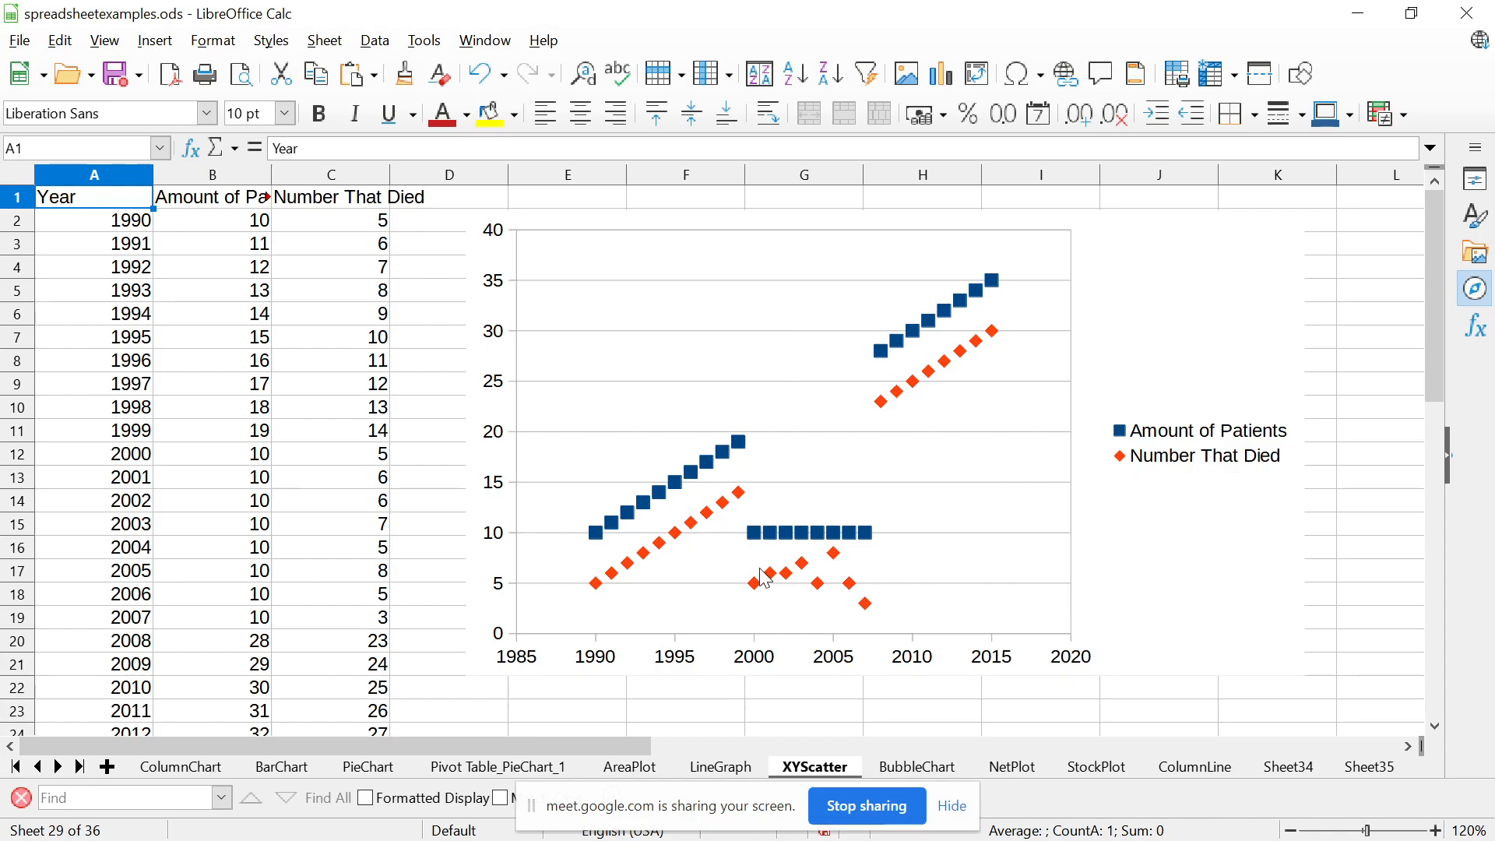
# Save the spreadsheet, switch to the presentation and advance to the first Bubble Plot slide
pyautogui.hotkey('ctrl', 's')
pyautogui.hotkey('alt', 'Tab')
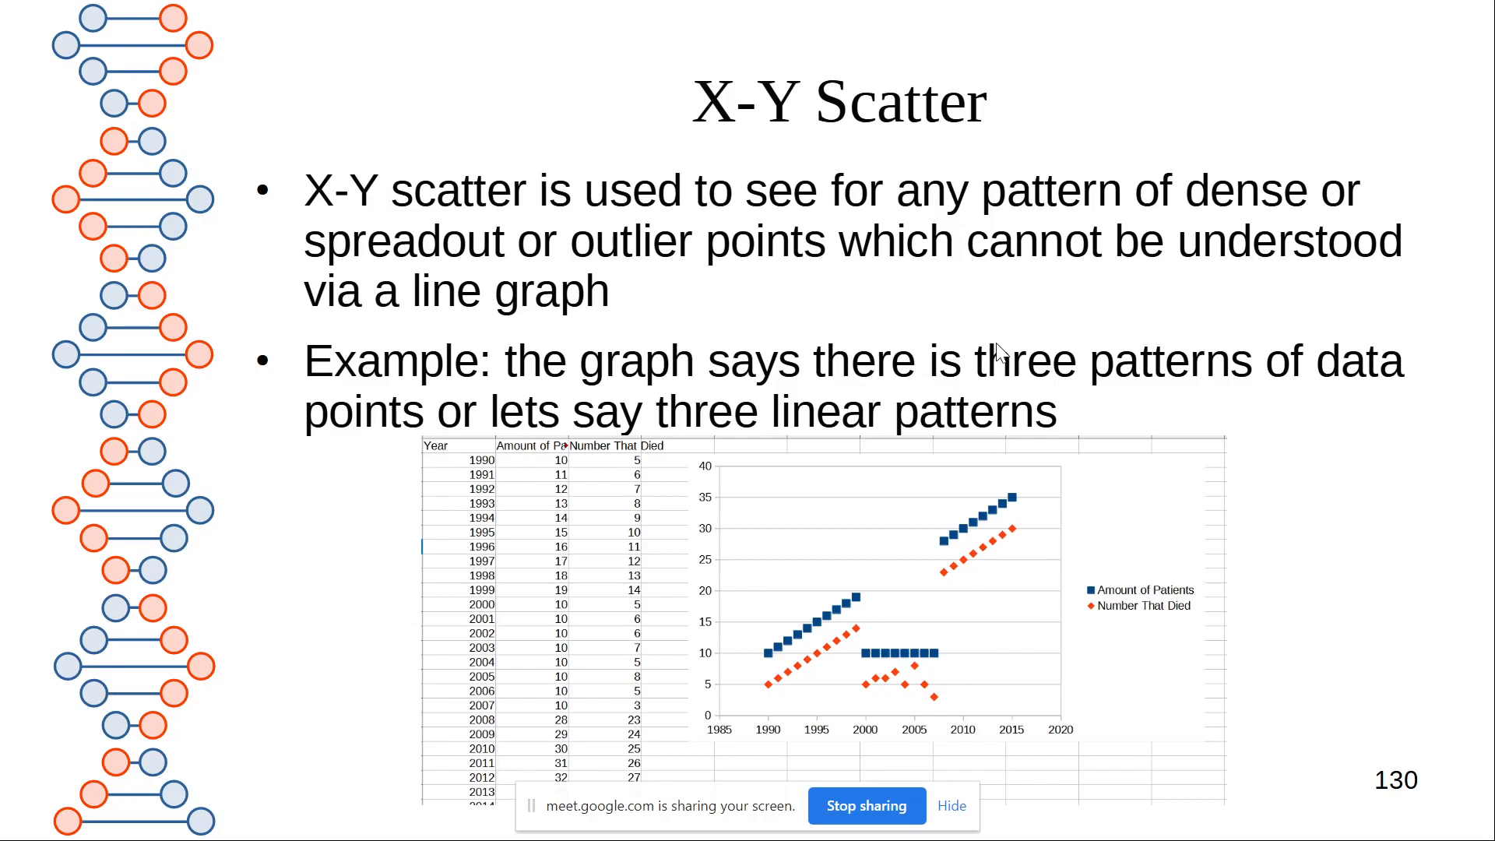
pyautogui.press('Right')
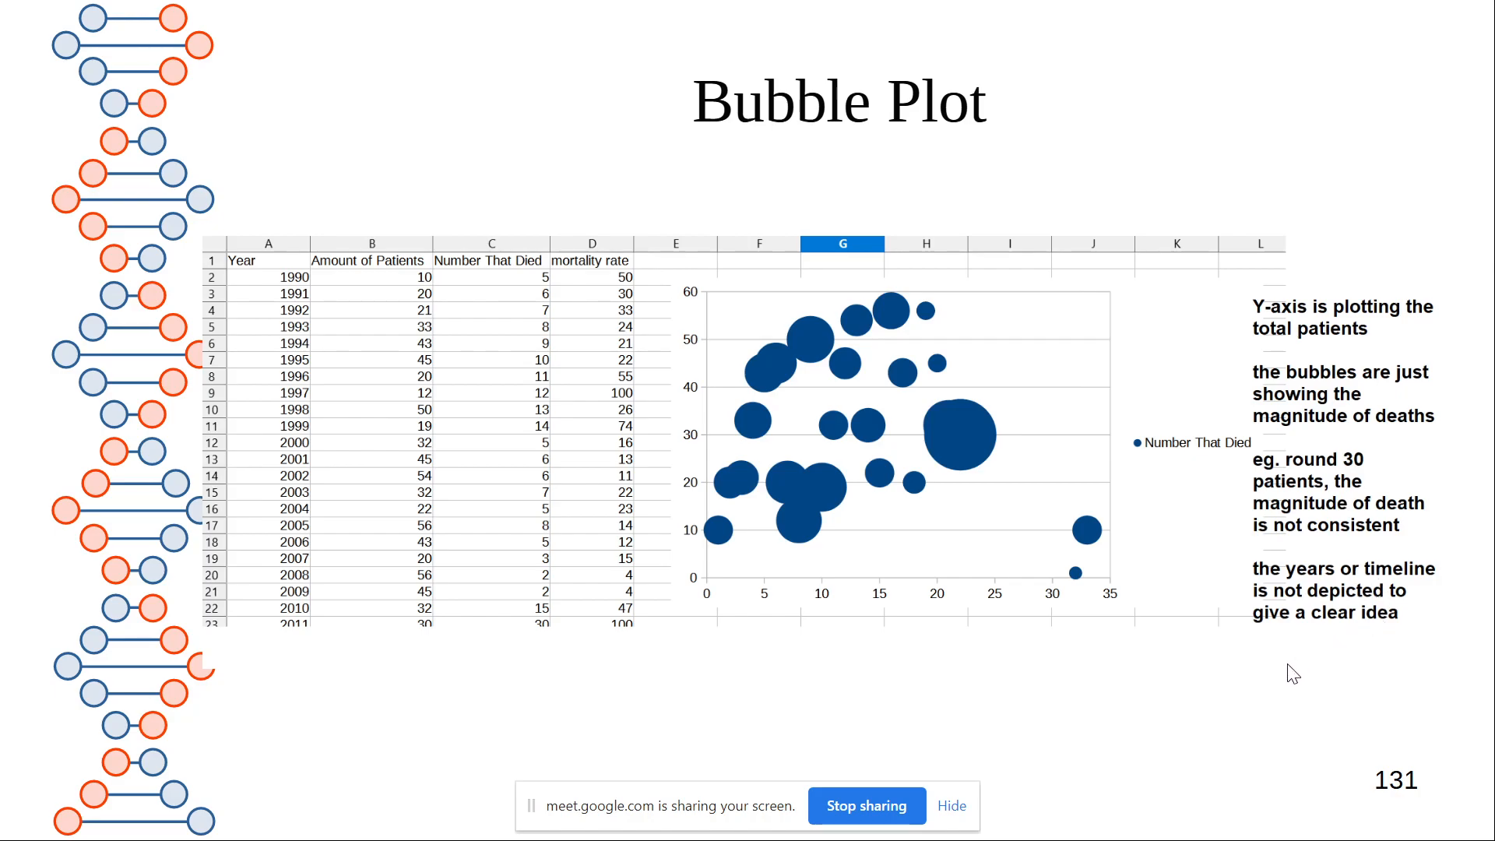
# Compare the two Bubble Plot slides, ending on the one that plots deaths by year
pyautogui.press('Right')
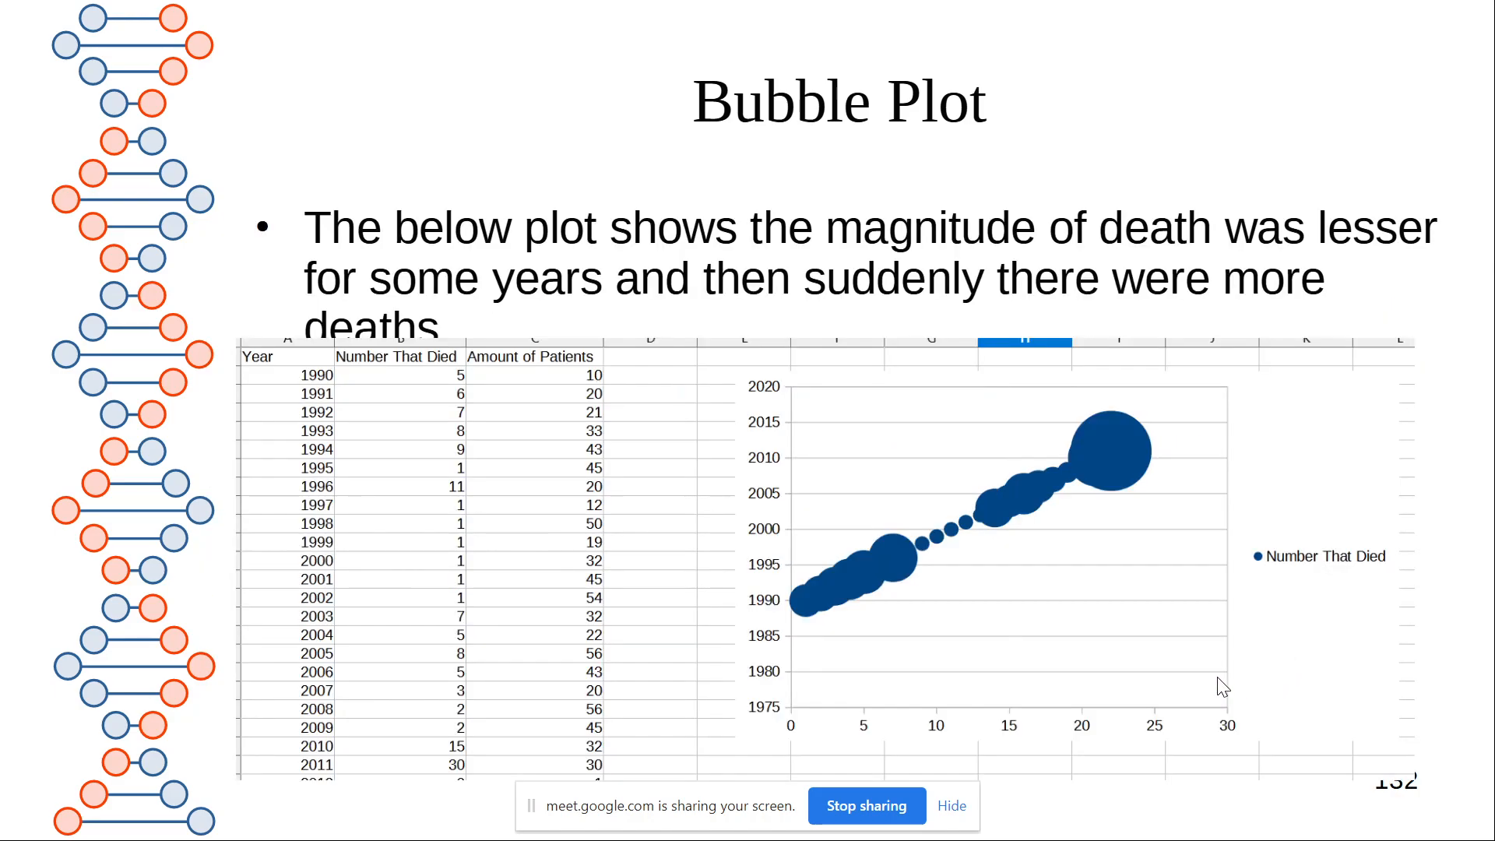
pyautogui.press('Left')
pyautogui.press('Right')
pyautogui.press('Left')
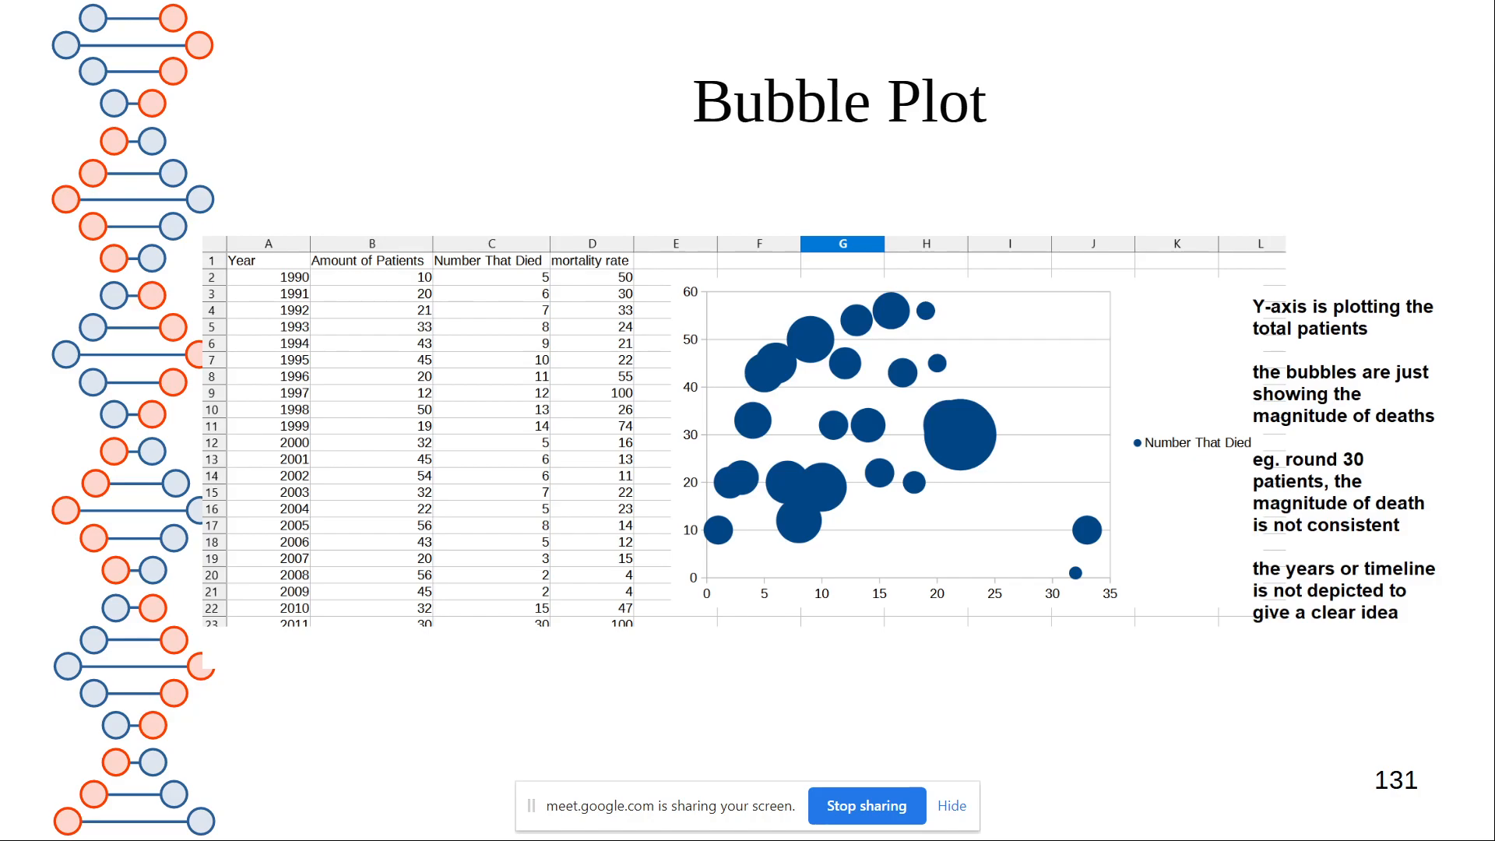
pyautogui.press('Right')
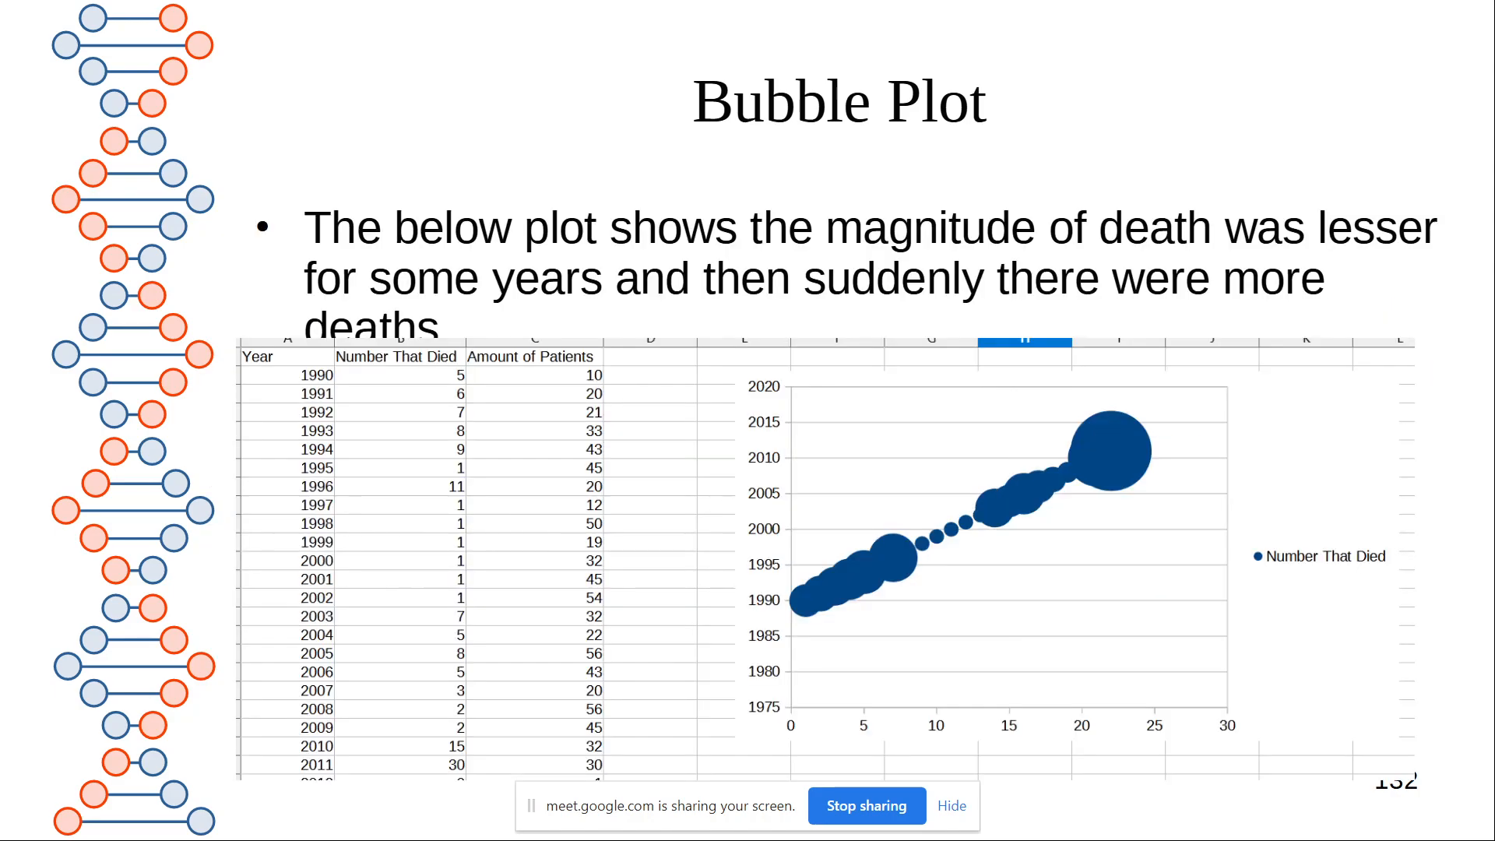
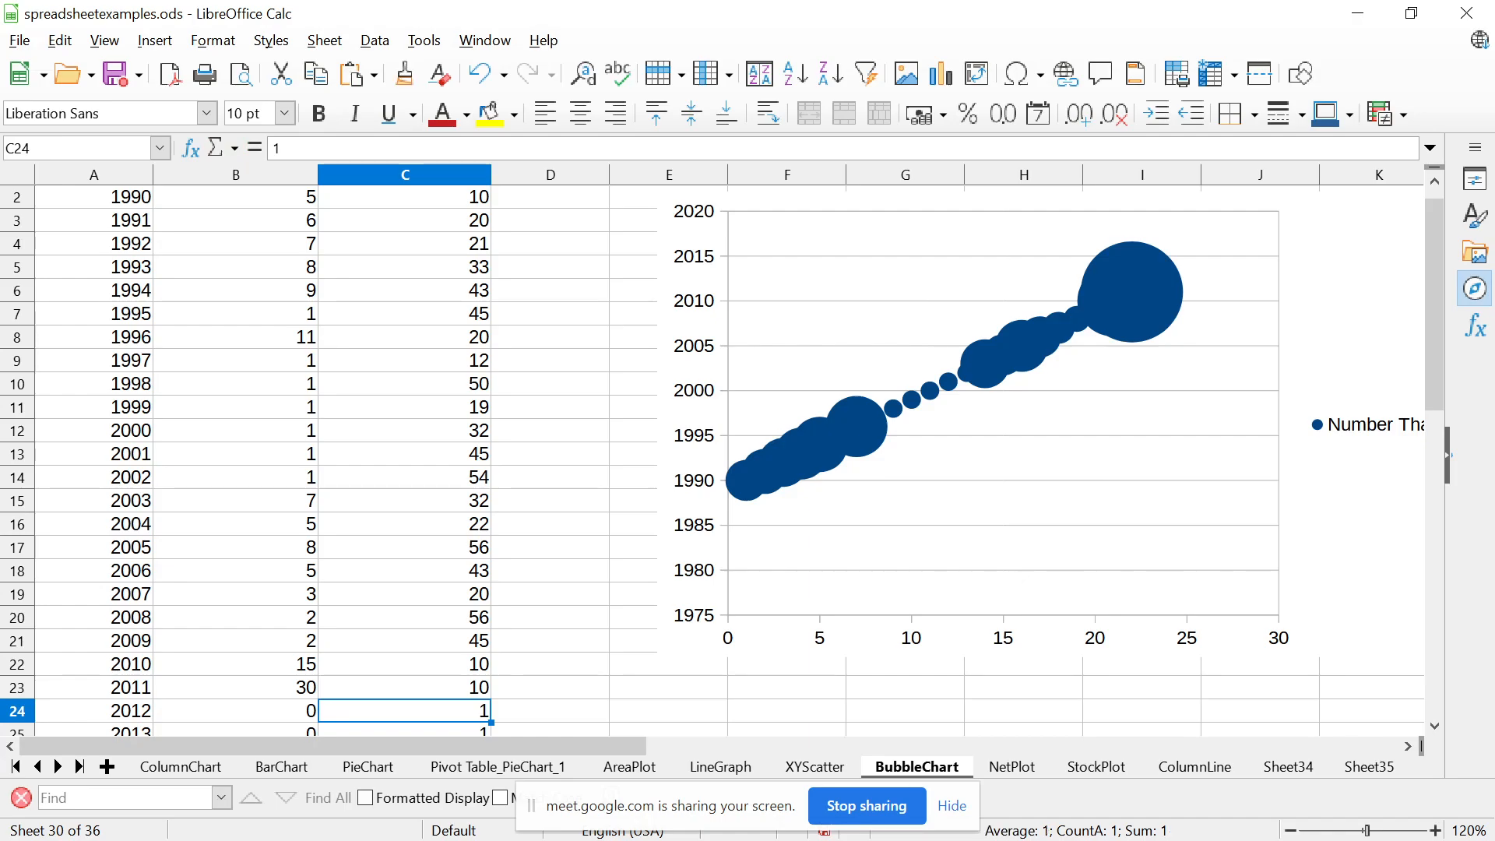
# Set the Amount of Patients for 2012 to 5 on the BubbleChart sheet
pyautogui.press('Up')
pyautogui.press('Up')
pyautogui.press('Up')
pyautogui.press('Up')
pyautogui.press('Down')
pyautogui.press('Down')
pyautogui.press('Down')
pyautogui.press('Down')
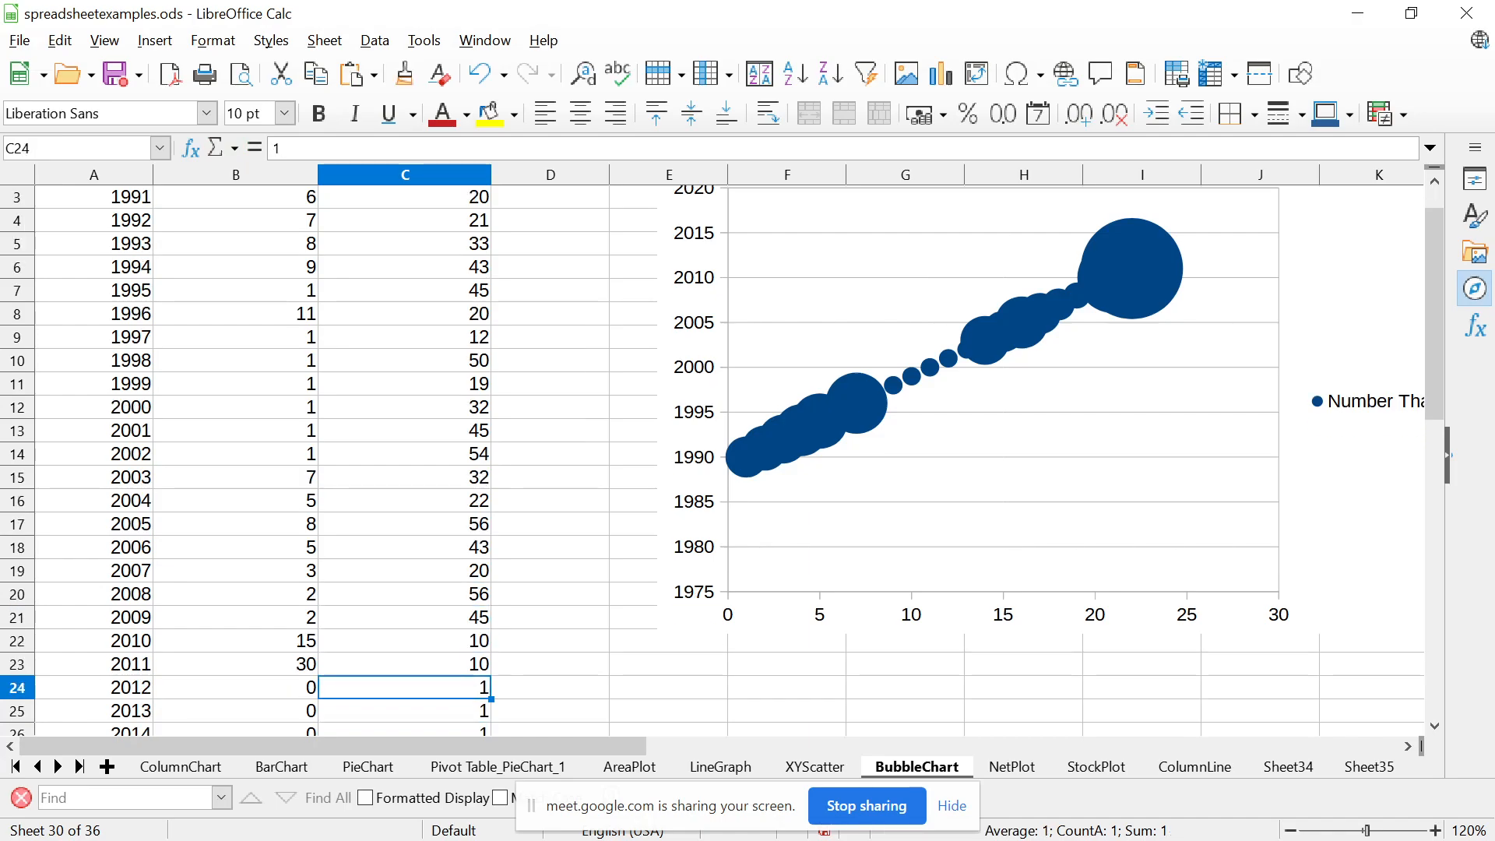
pyautogui.press('Down')
pyautogui.press('Down')
pyautogui.press('Down')
pyautogui.press('Down')
pyautogui.press('Down')
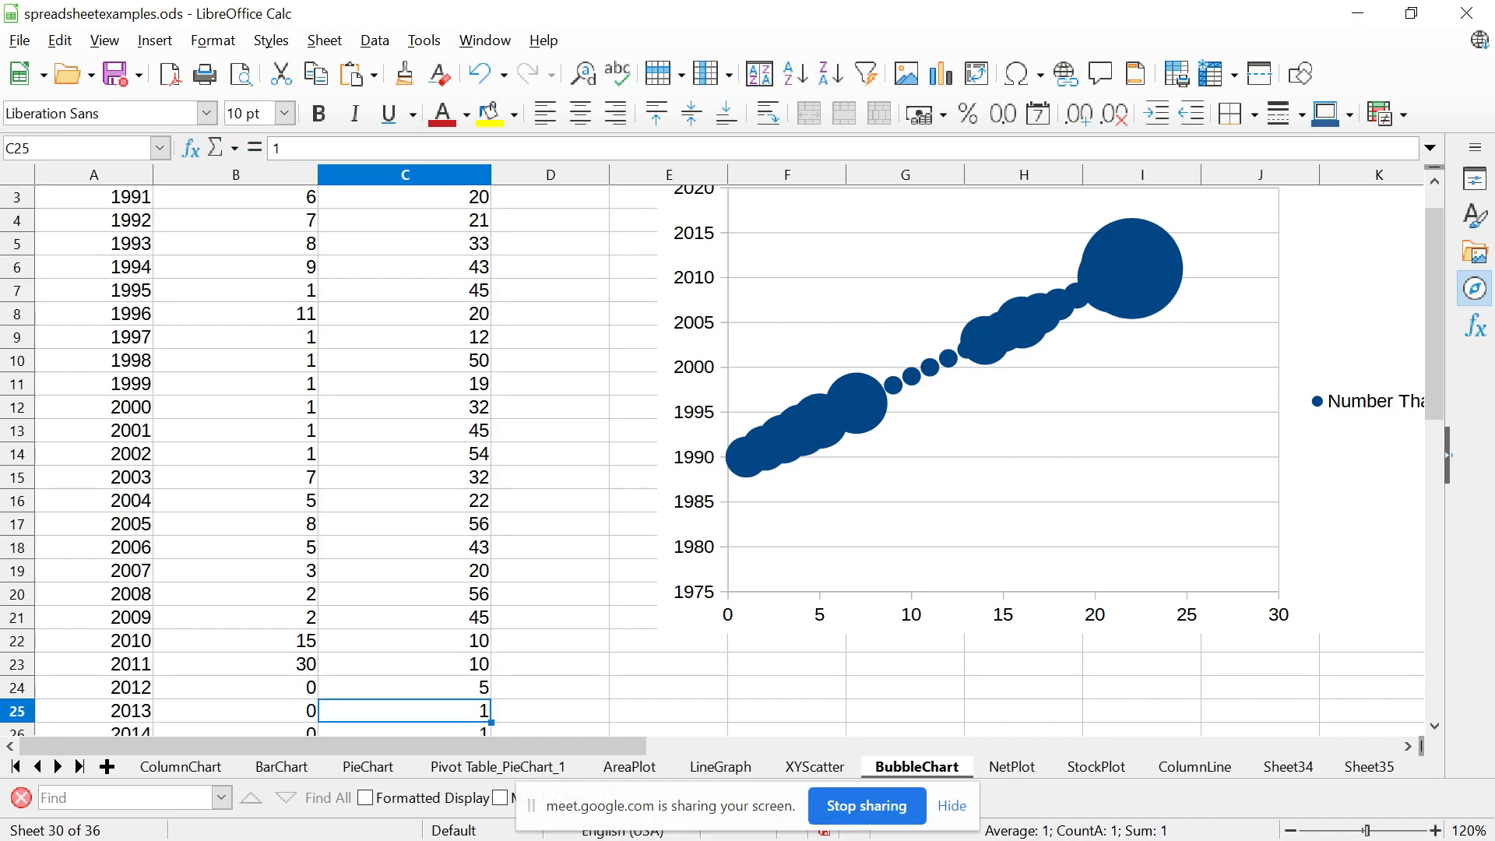
# Set the Amount of Patients for 2016, 2017 and 2018 to 5
pyautogui.press('Up')
pyautogui.press('Up')
pyautogui.press('Up')
pyautogui.press('Up')
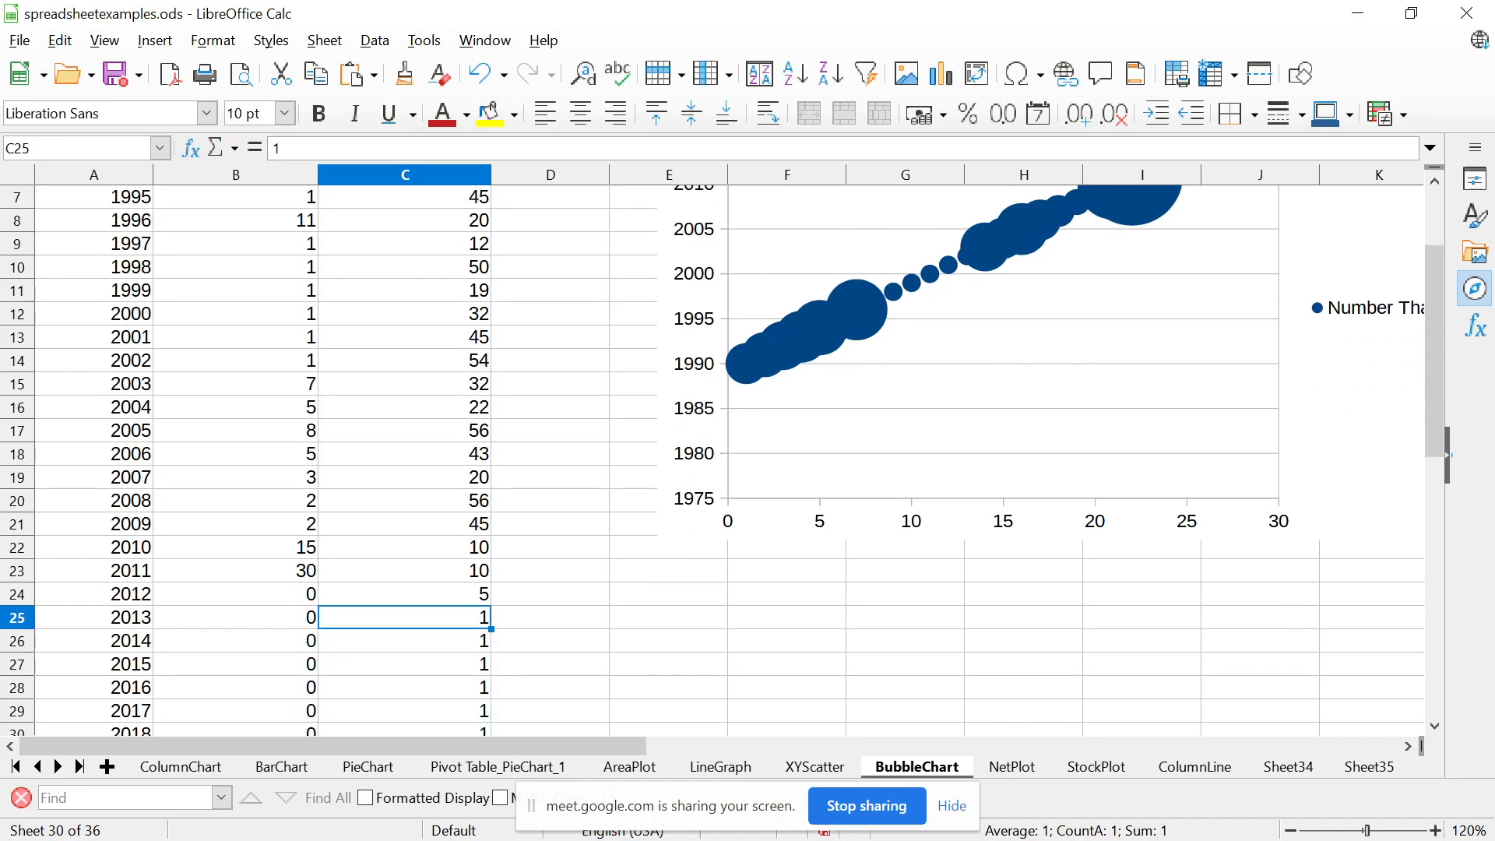
pyautogui.press('Down')
pyautogui.press('Down')
pyautogui.press('Down')
pyautogui.write('5')
pyautogui.press('Return')
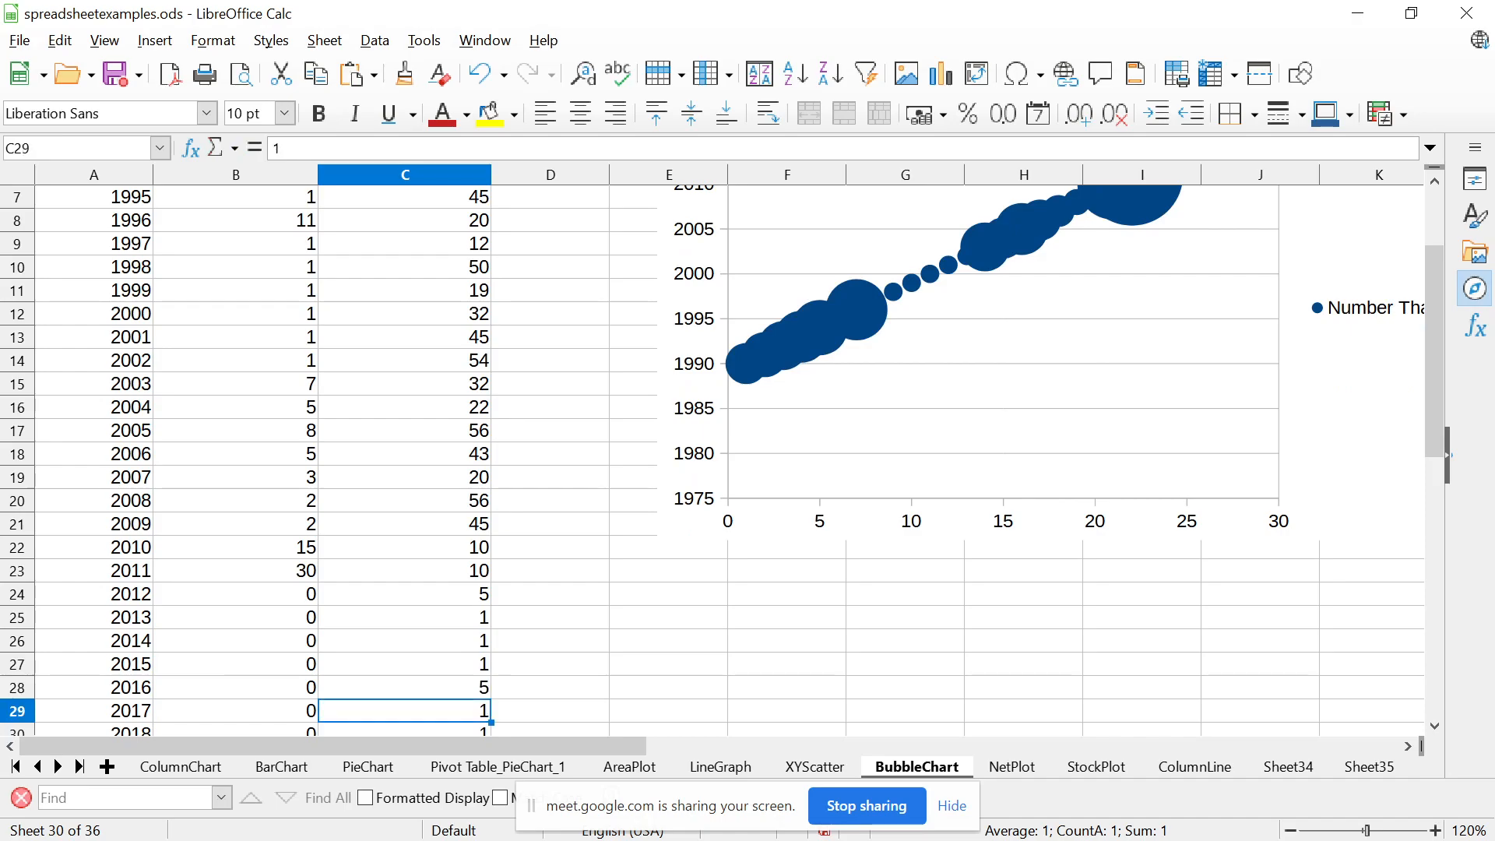
pyautogui.write('5')
pyautogui.press('Return')
pyautogui.write('5')
pyautogui.press('Return')
# Examine the Number That Died values from 1990 to 2022 alongside the bubble chart
pyautogui.press('Up')
pyautogui.press('Up')
pyautogui.press('Up')
pyautogui.press('Up')
pyautogui.press('Up')
pyautogui.press('Up')
pyautogui.press('Up')
pyautogui.press('Up')
pyautogui.press('Up')
pyautogui.press('Up')
pyautogui.press('Up')
pyautogui.press('Up')
pyautogui.press('Up')
pyautogui.press('Up')
pyautogui.press('Up')
pyautogui.press('Up')
pyautogui.press('Up')
pyautogui.press('Up')
pyautogui.press('Up')
pyautogui.press('Up')
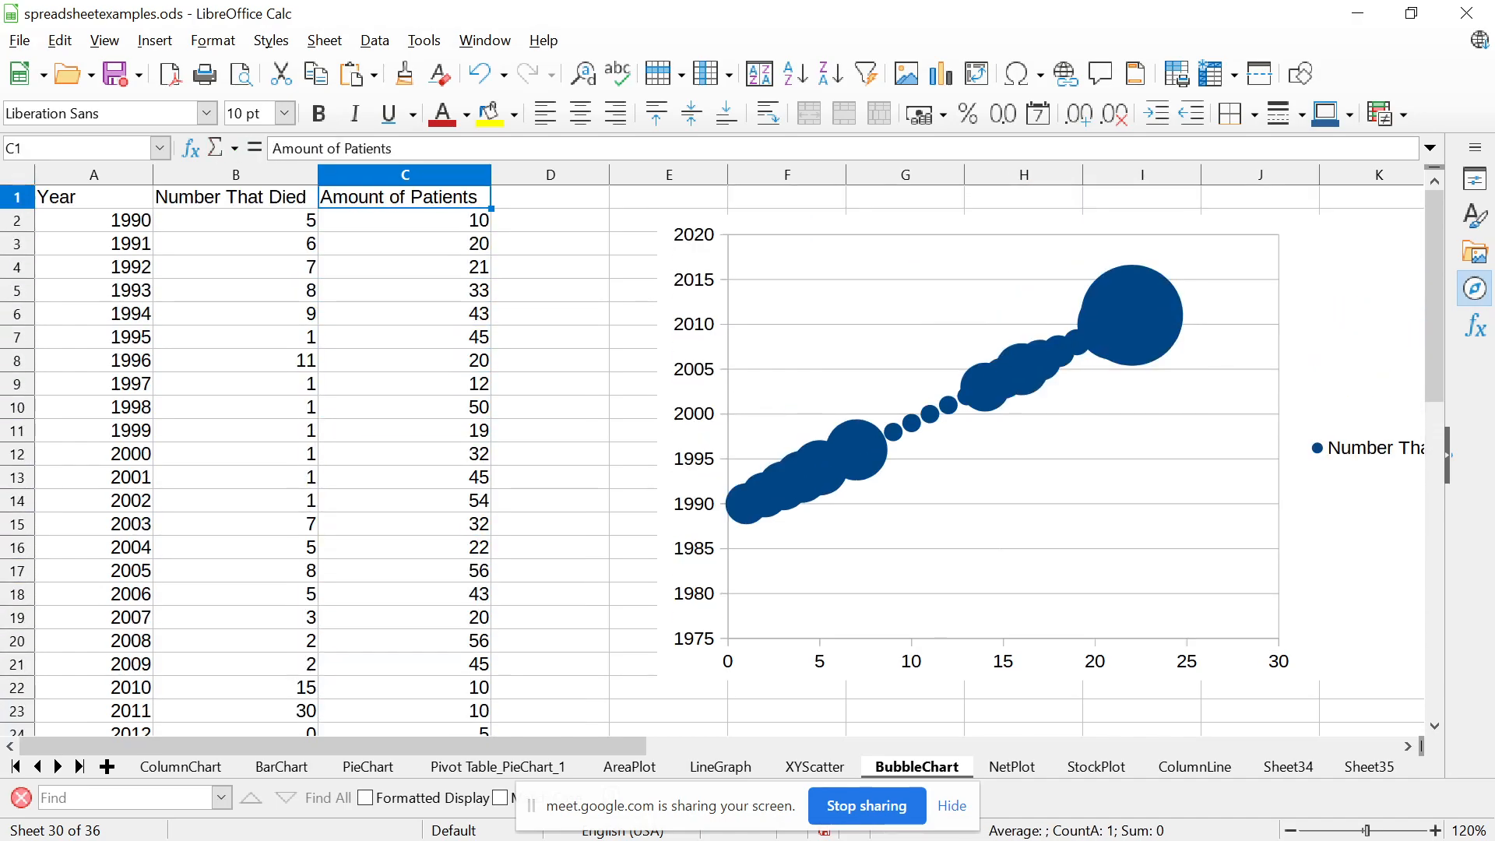
pyautogui.press('Down')
pyautogui.press('Left')
pyautogui.press('Down')
pyautogui.press('Down')
pyautogui.press('Down')
pyautogui.press('Down')
pyautogui.press('Down')
pyautogui.press('Down')
pyautogui.press('Down')
pyautogui.press('Down')
pyautogui.press('Down')
pyautogui.press('Down')
pyautogui.press('Down')
pyautogui.press('Down')
pyautogui.press('Down')
pyautogui.press('Down')
pyautogui.press('Down')
pyautogui.press('Down')
pyautogui.press('Down')
pyautogui.press('Down')
pyautogui.press('Down')
pyautogui.press('Down')
pyautogui.press('Down')
pyautogui.press('Down')
pyautogui.press('Down')
pyautogui.press('Down')
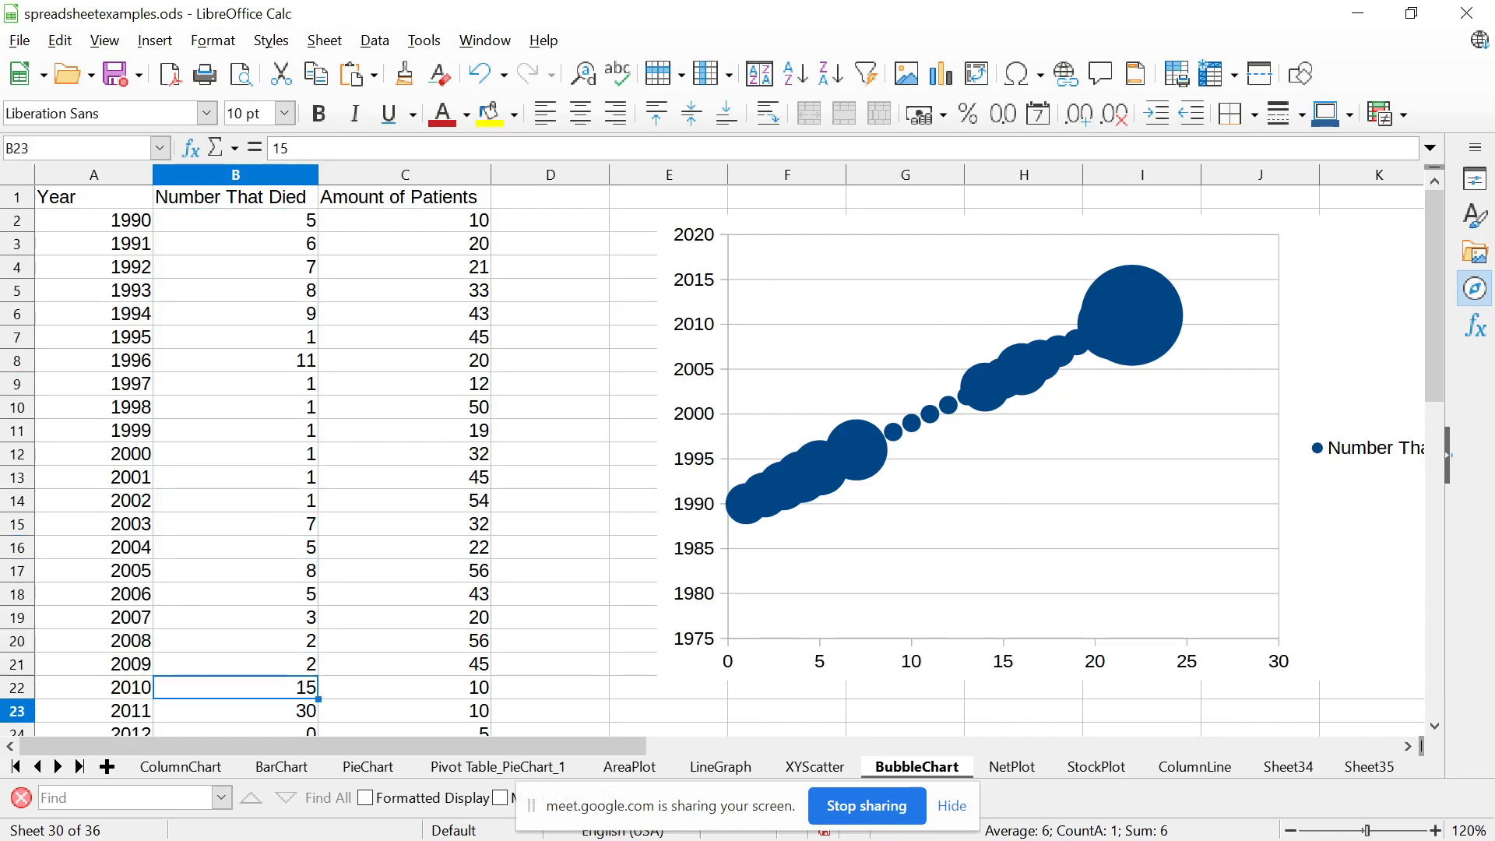
pyautogui.press('Up')
pyautogui.press('Up')
pyautogui.press('Up')
pyautogui.press('Up')
pyautogui.press('Up')
pyautogui.press('Up')
pyautogui.press('Up')
pyautogui.press('Up')
pyautogui.press('Up')
pyautogui.press('Up')
pyautogui.press('Up')
pyautogui.press('Up')
pyautogui.press('Up')
pyautogui.press('Up')
pyautogui.press('Up')
pyautogui.press('Up')
pyautogui.press('Up')
pyautogui.press('Up')
pyautogui.press('Up')
pyautogui.press('Up')
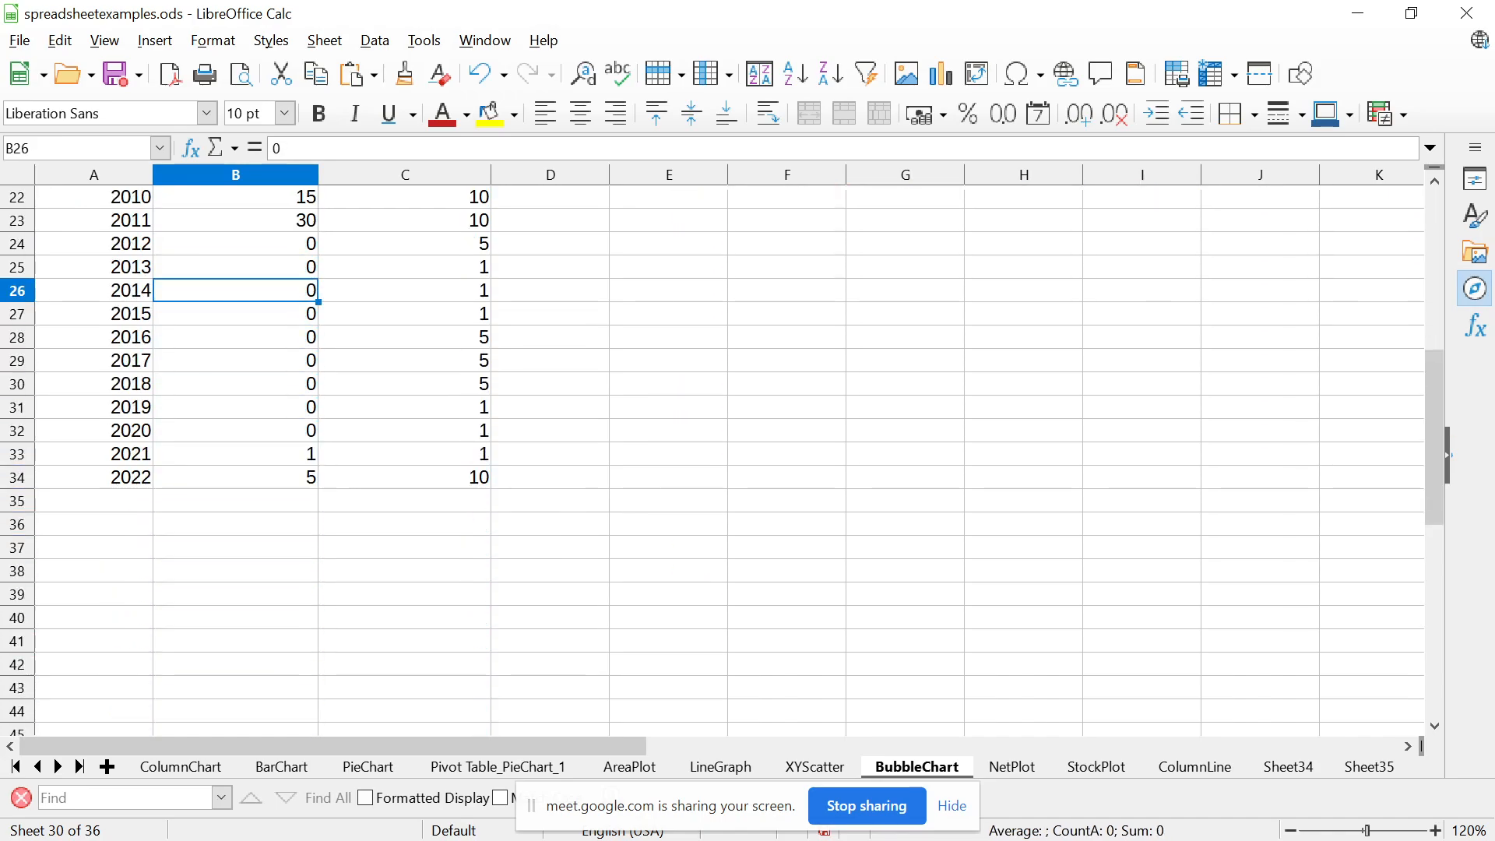
pyautogui.press('Down')
pyautogui.press('Down')
pyautogui.press('Down')
pyautogui.press('Down')
pyautogui.press('Down')
pyautogui.press('Down')
pyautogui.press('Down')
pyautogui.press('Down')
pyautogui.press('Down')
pyautogui.press('Down')
pyautogui.press('Down')
pyautogui.press('Down')
pyautogui.press('Down')
pyautogui.press('Down')
pyautogui.press('Down')
pyautogui.press('Down')
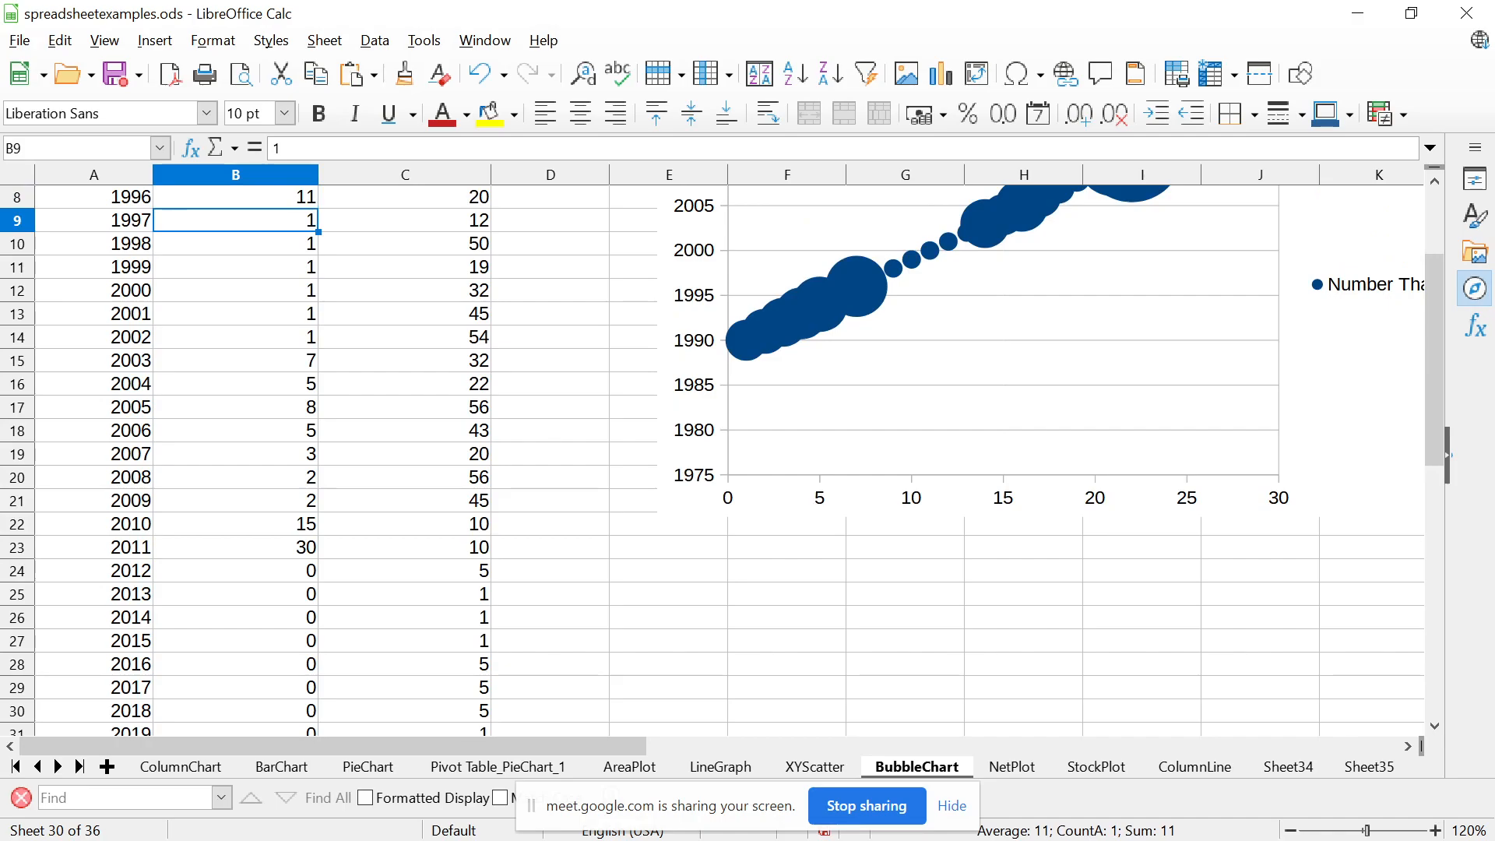
# Set the Number That Died for 2011 and 2010 to 10
pyautogui.press('Up')
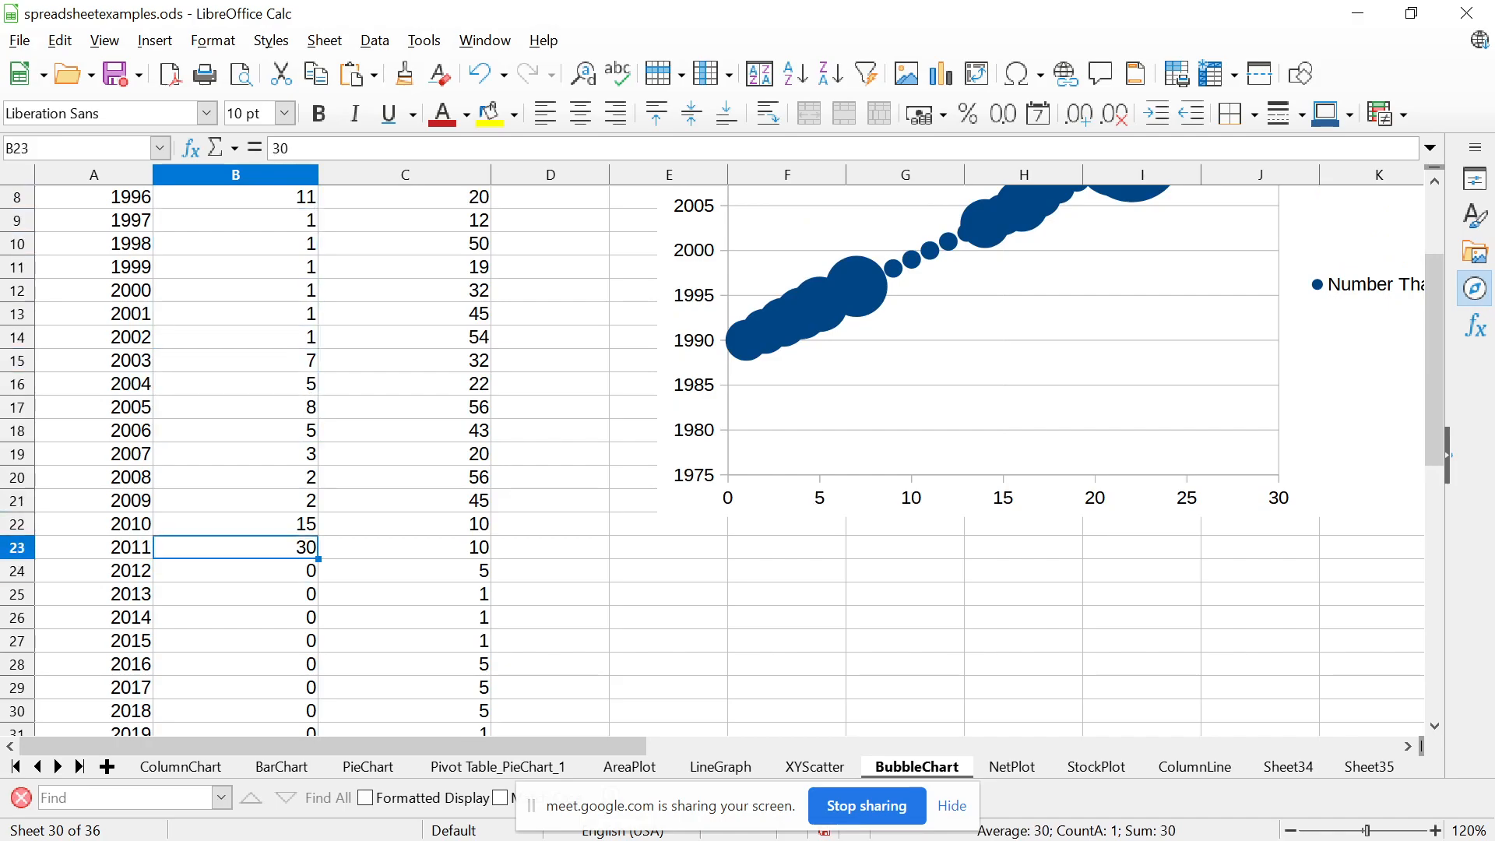
pyautogui.press('Down')
pyautogui.press('Down')
pyautogui.press('Down')
pyautogui.press('Up')
pyautogui.press('Up')
pyautogui.press('Up')
pyautogui.write('10')
pyautogui.press('Return')
pyautogui.press('Up')
pyautogui.press('Up')
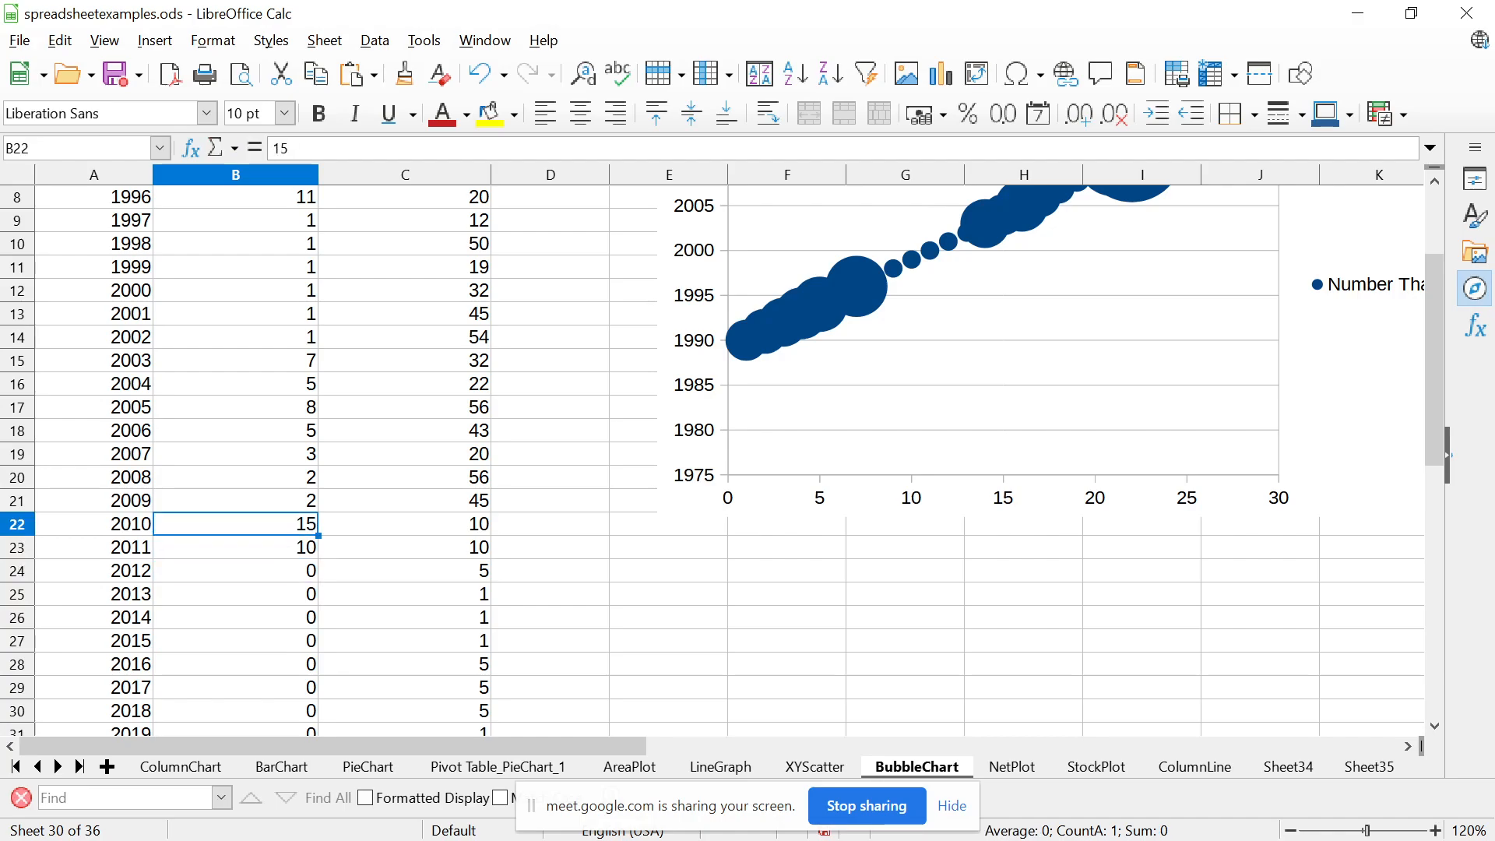
pyautogui.press('Up')
pyautogui.press('Down')
pyautogui.write('1')
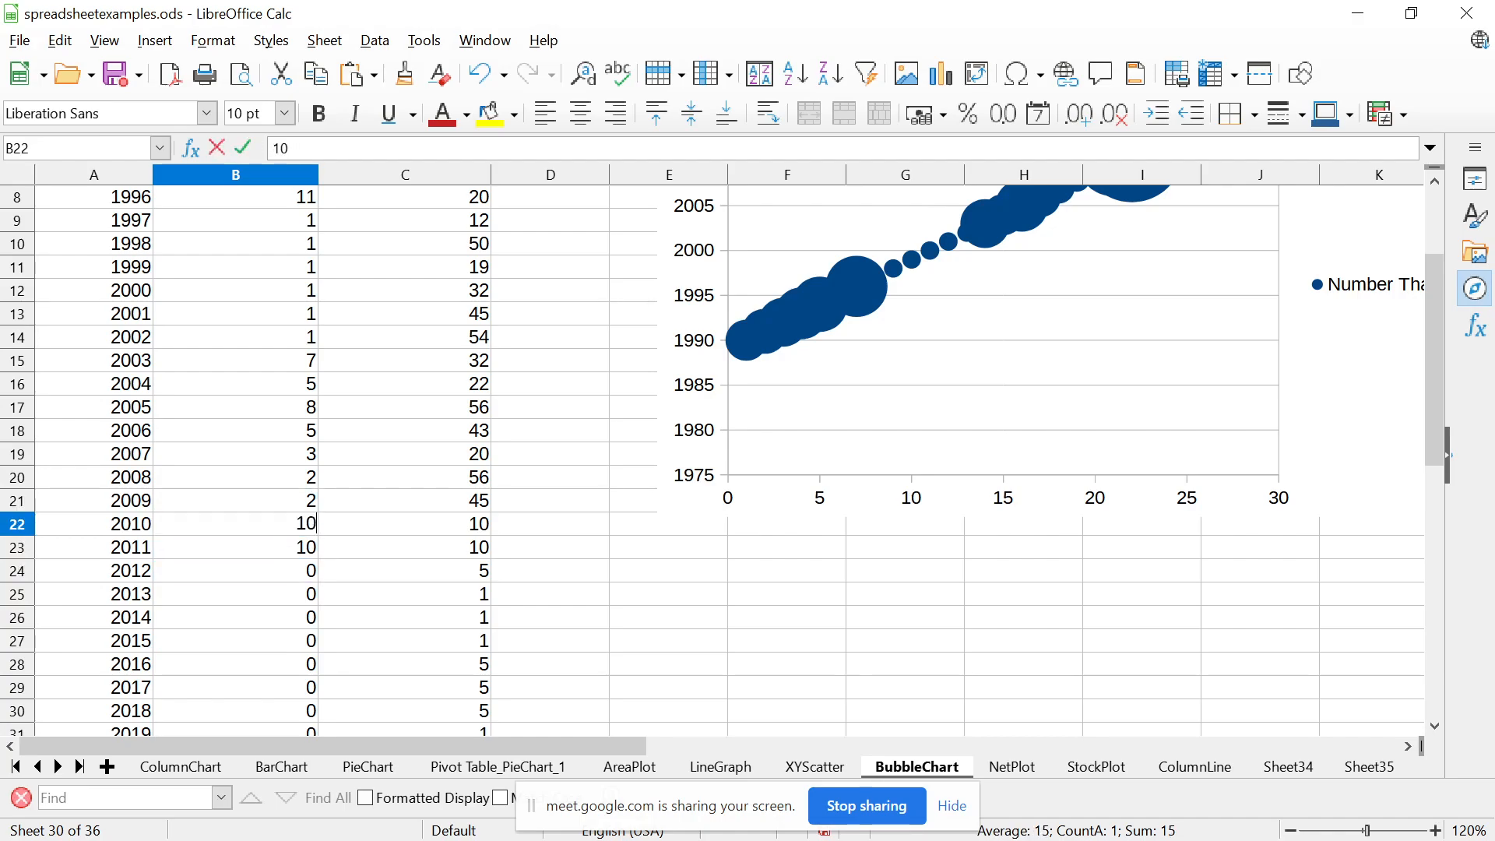
pyautogui.press('Return')
pyautogui.press('Up')
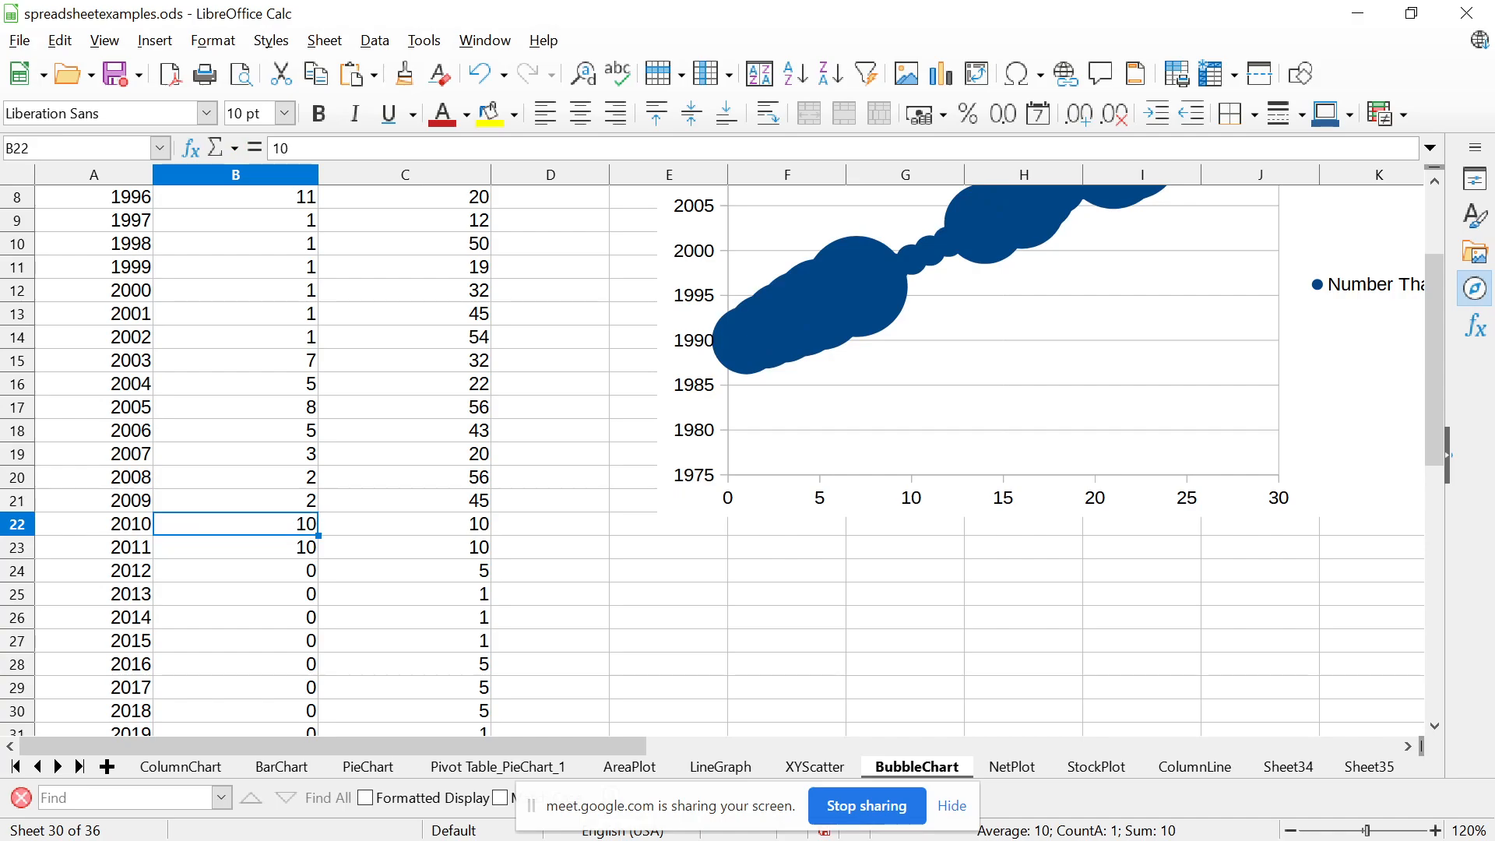
# Set the Number That Died for 2010 and 2011 to 1
pyautogui.press('Down')
pyautogui.press('Up')
pyautogui.write('1')
pyautogui.press('Return')
pyautogui.write('1')
pyautogui.press('Return')
pyautogui.press('Down')
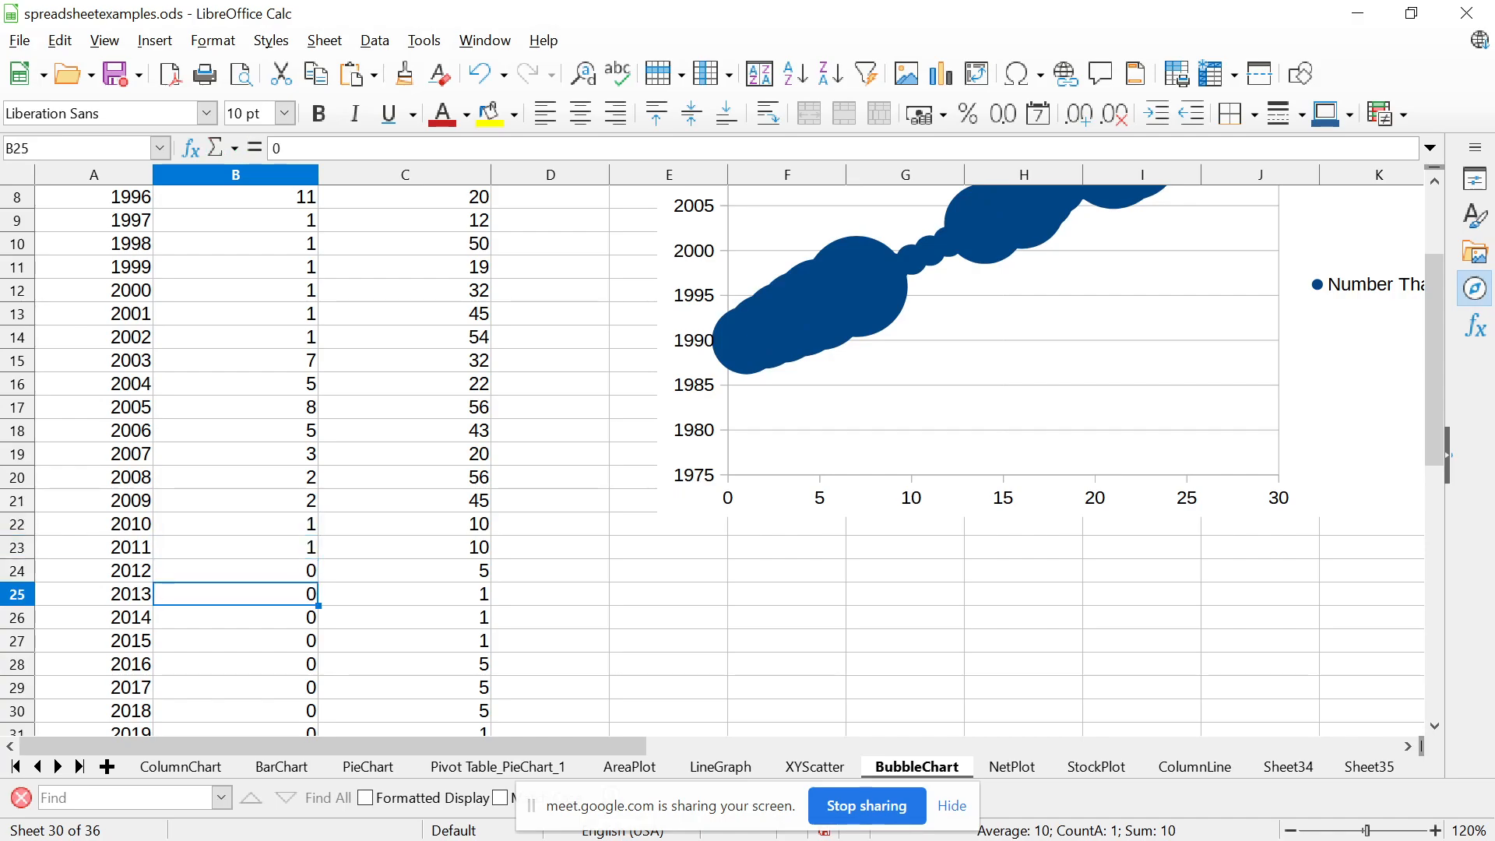
# Set the Number That Died for 2009 and 2008 to 1
pyautogui.press('Up')
pyautogui.press('Up')
pyautogui.press('Up')
pyautogui.press('Up')
pyautogui.press('Up')
pyautogui.press('Down')
pyautogui.write('1')
pyautogui.press('Up')
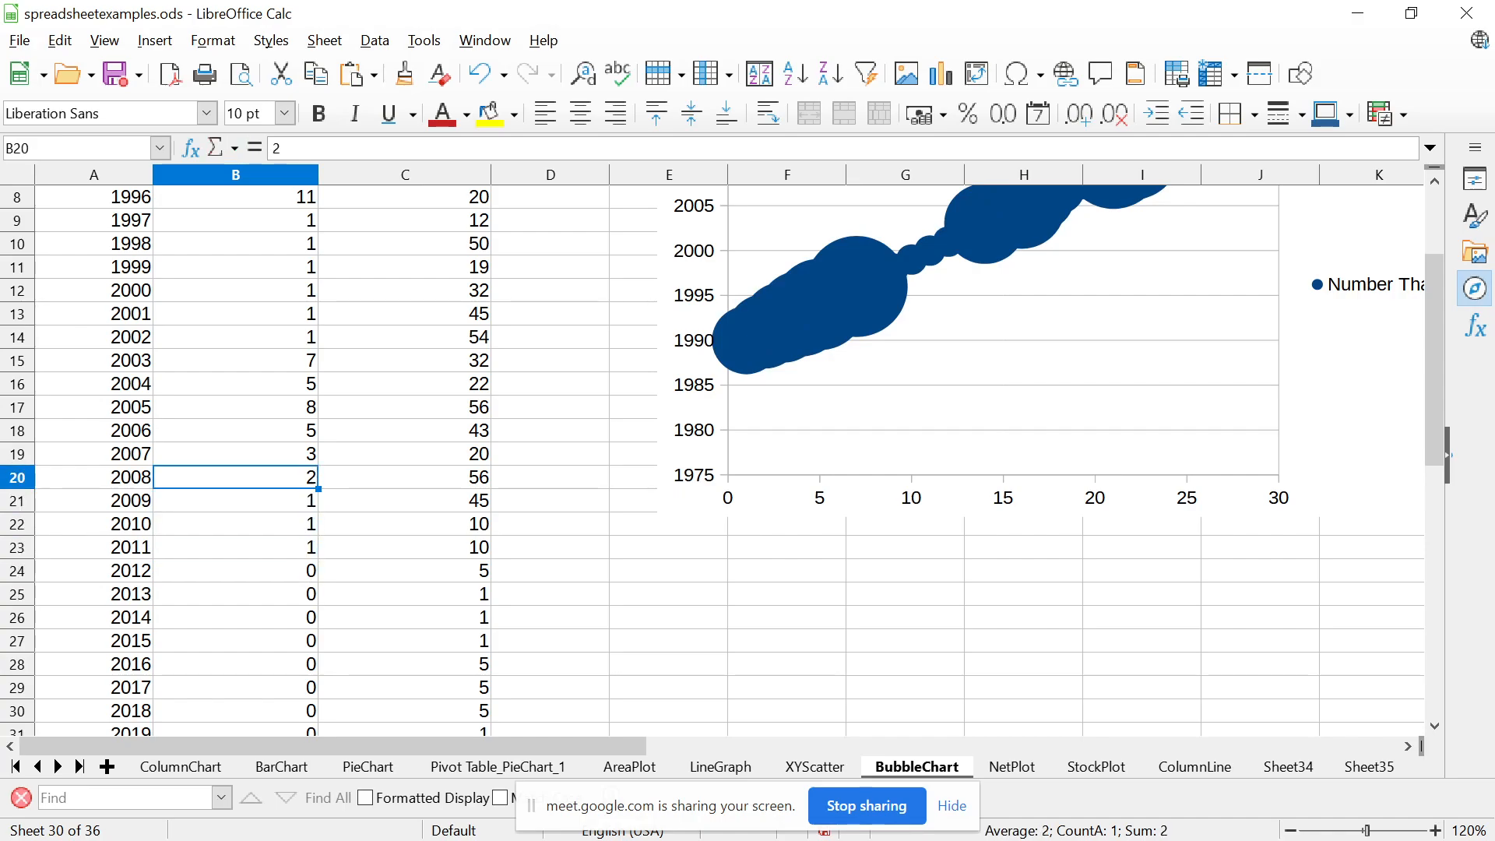
pyautogui.write('1')
# Go back to the start of the data and compare the updated bubble chart with the Number That Died column
pyautogui.press('Up')
pyautogui.press('Down')
pyautogui.press('Up')
pyautogui.press('Up')
pyautogui.press('Up')
pyautogui.press('Up')
pyautogui.press('Up')
pyautogui.press('Up')
pyautogui.press('Up')
pyautogui.press('Up')
pyautogui.press('Up')
pyautogui.press('Up')
pyautogui.press('Up')
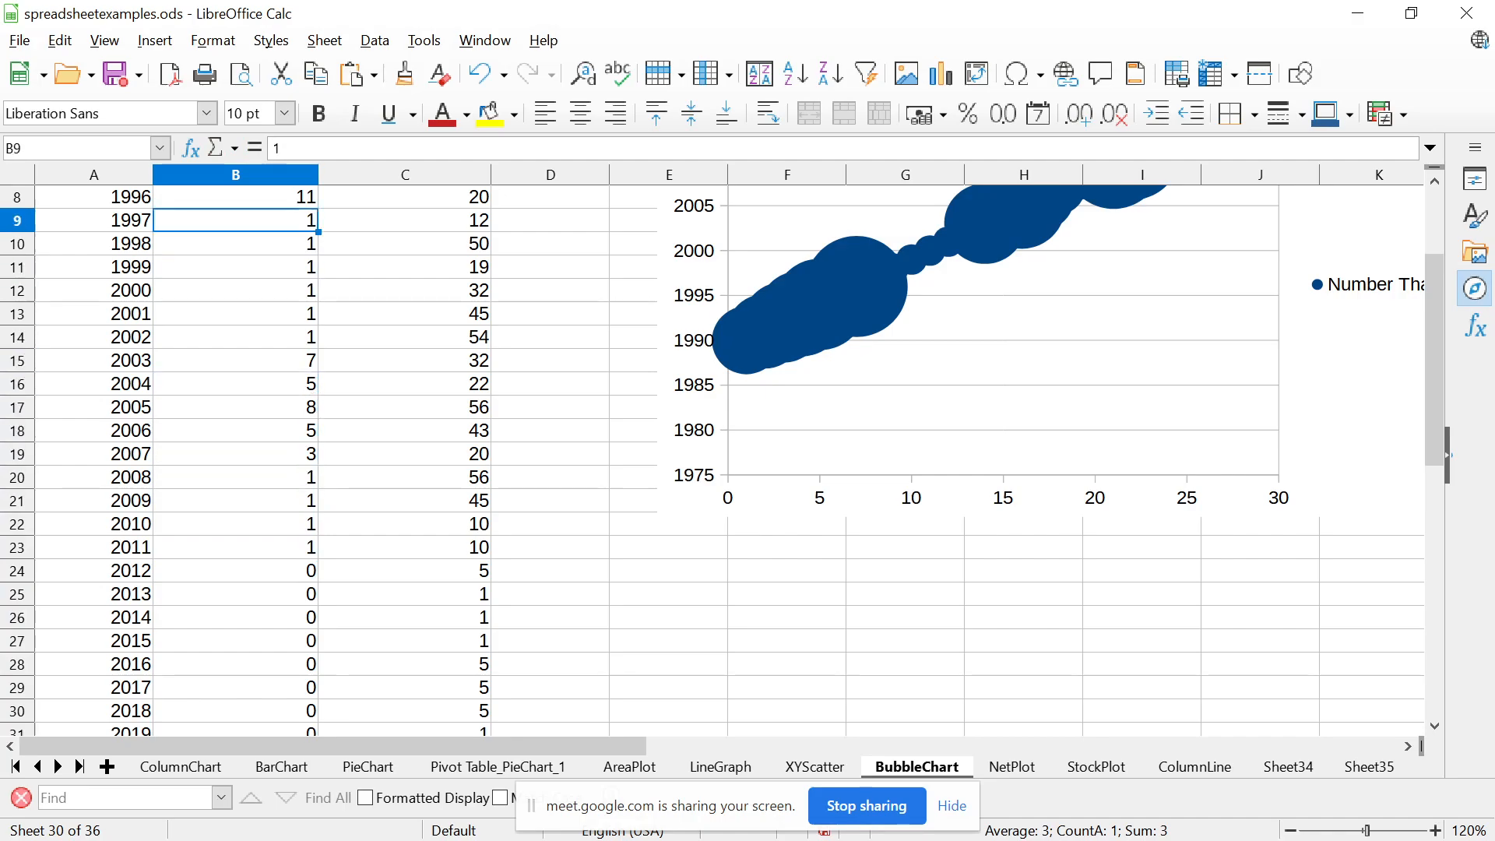
pyautogui.press('Up')
pyautogui.press('Up')
pyautogui.press('Up')
pyautogui.press('Up')
pyautogui.press('Up')
pyautogui.press('Up')
pyautogui.press('Up')
pyautogui.press('Up')
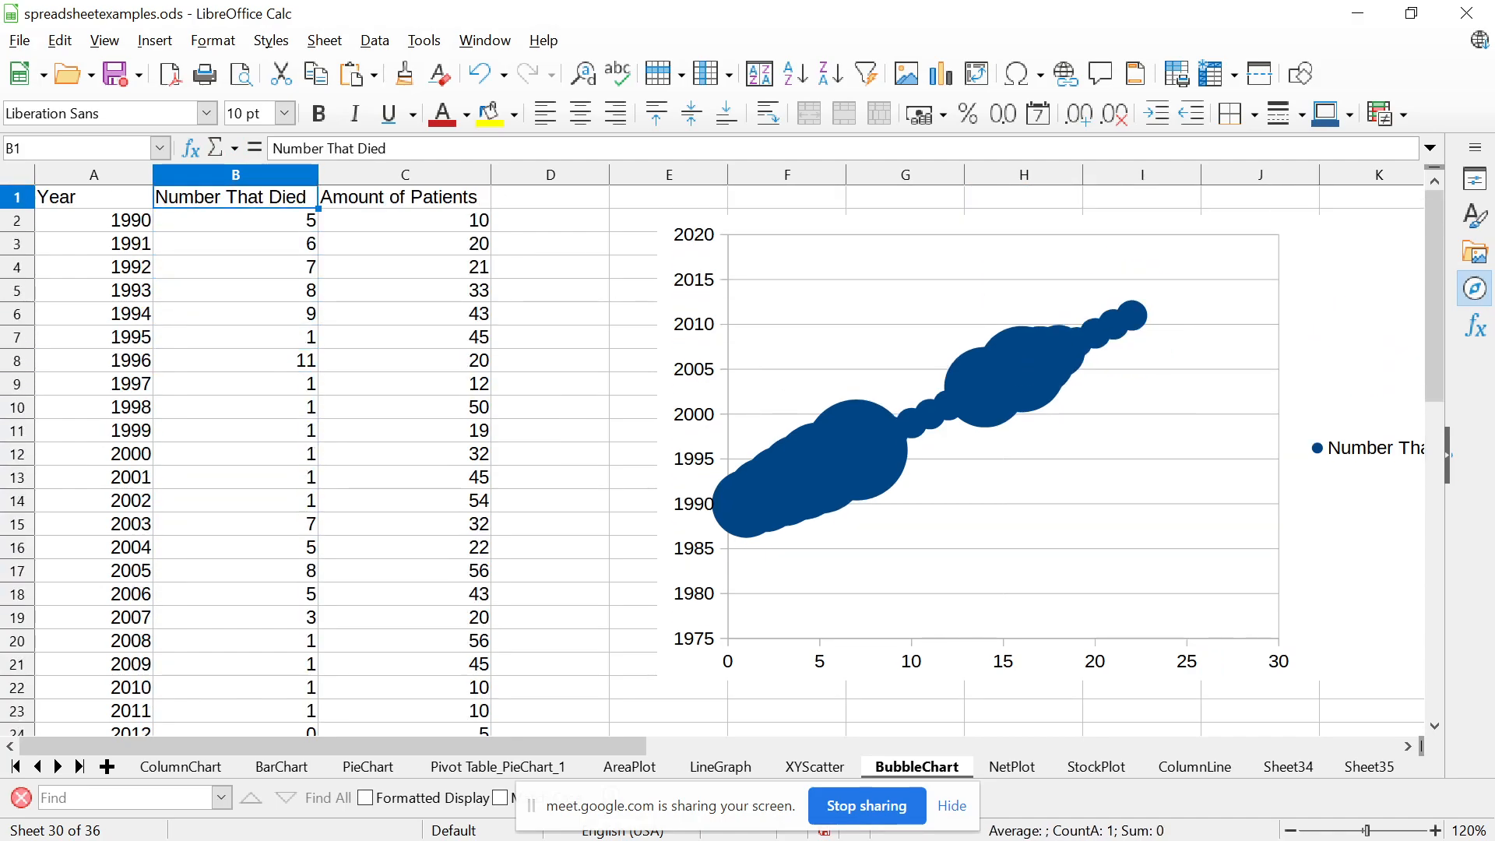
pyautogui.press('Down')
pyautogui.press('Down')
pyautogui.press('Down')
pyautogui.press('Down')
pyautogui.press('Down')
pyautogui.press('Down')
pyautogui.press('Down')
pyautogui.press('Down')
pyautogui.press('Down')
pyautogui.press('Down')
pyautogui.press('Down')
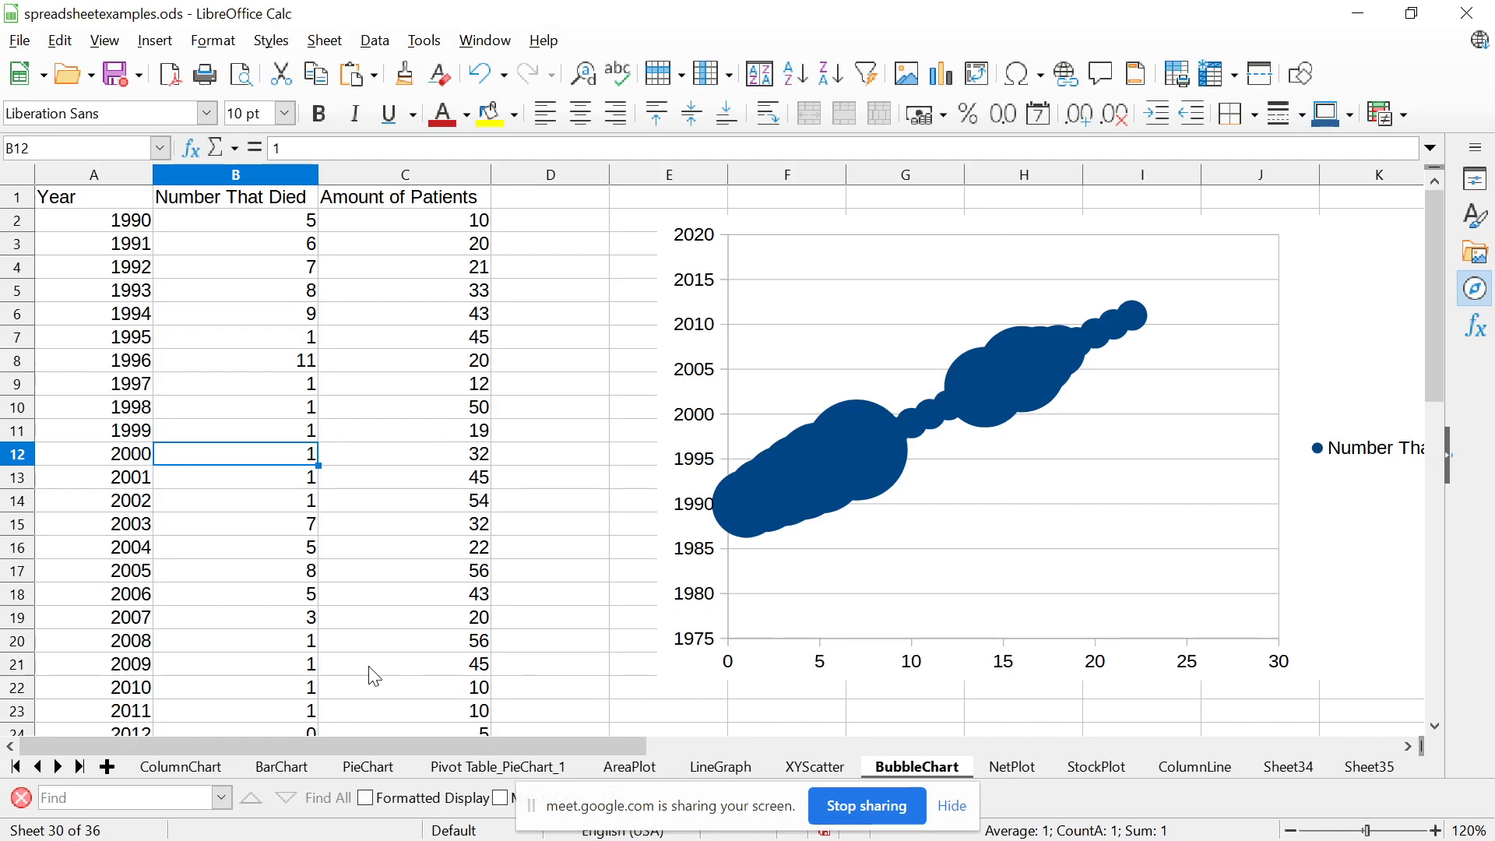
# Select the Number That Died values for 2008 to 2011 and compare them with the last bubbles in the chart
pyautogui.click(298, 651)
pyautogui.moveTo(304, 660); pyautogui.dragTo(303, 713)
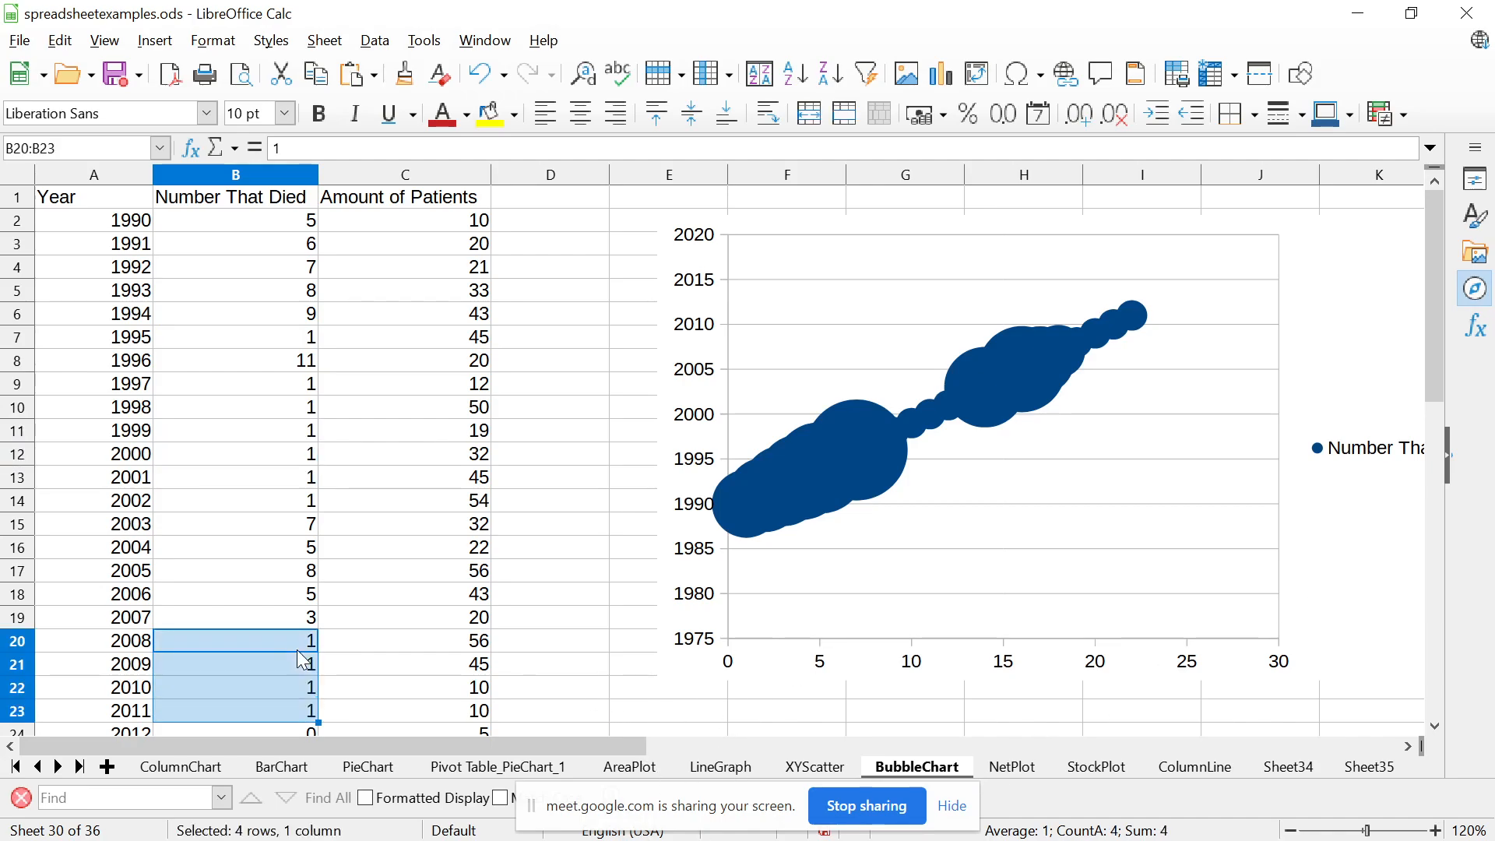
pyautogui.click(1141, 321)
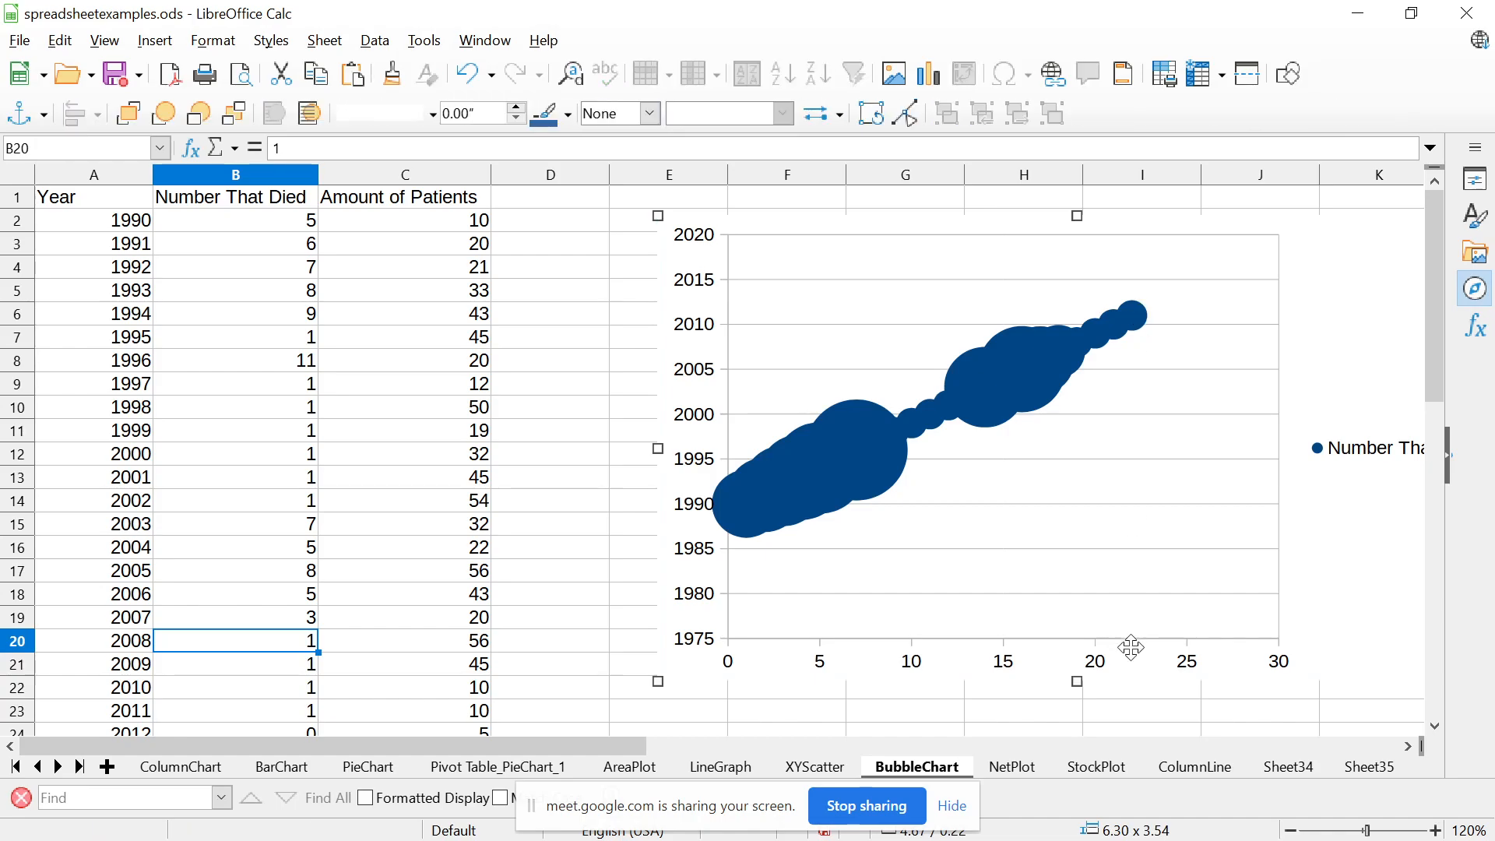
pyautogui.moveTo(607, 746)
pyautogui.mouseDown()
pyautogui.moveTo(844, 744)
pyautogui.moveTo(606, 741)
pyautogui.mouseUp()
# Examine the patient amount, number that died and year cells of the 2008 row
pyautogui.click(404, 648)
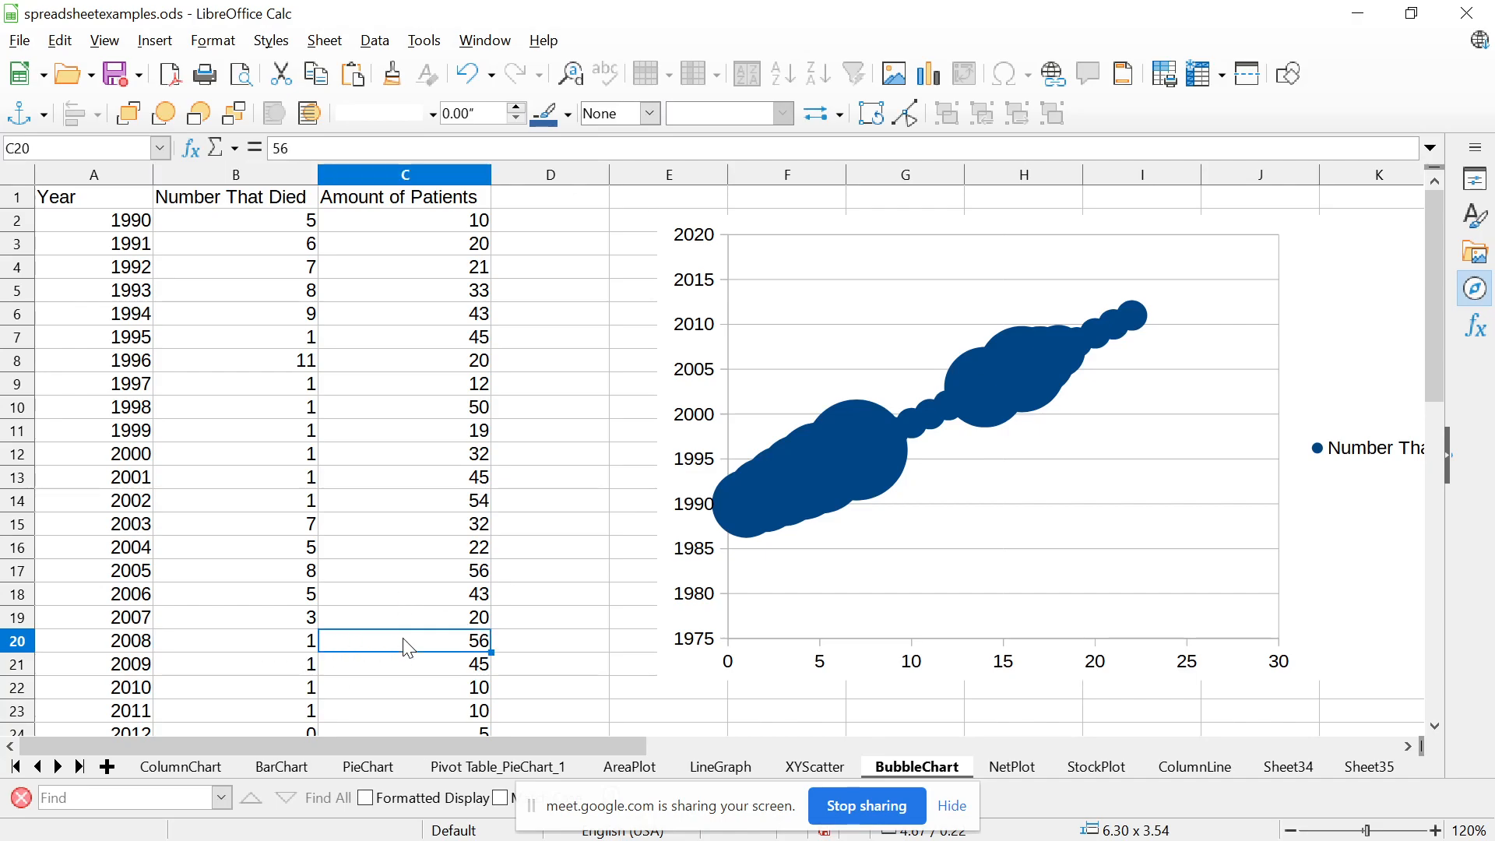
pyautogui.click(290, 649)
pyautogui.click(145, 650)
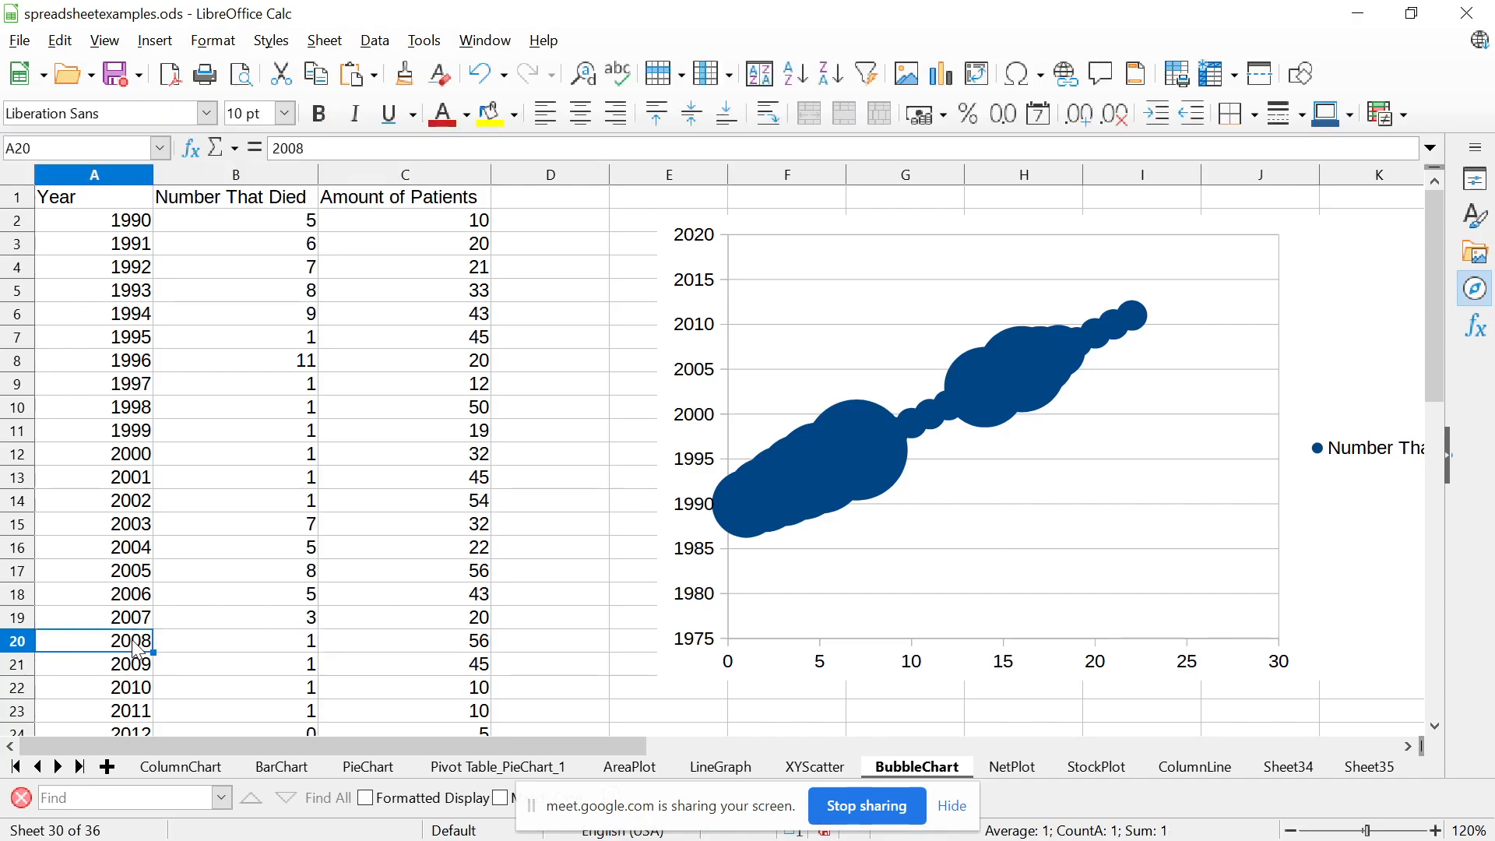
pyautogui.click(261, 651)
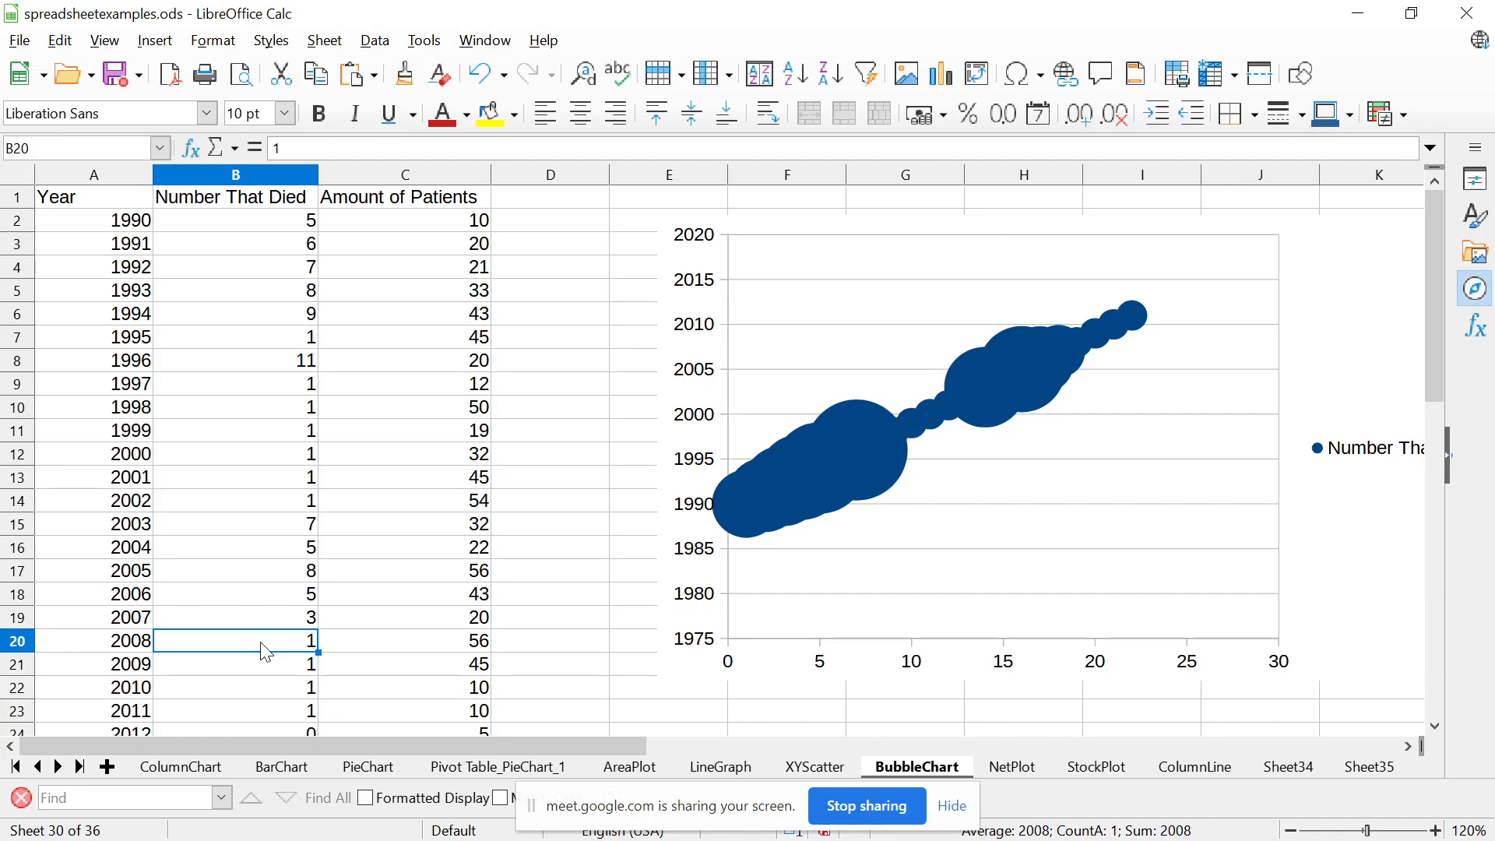
# Insert data labels on the bubble chart's Number That Died series and leave chart editing
pyautogui.click(998, 376)
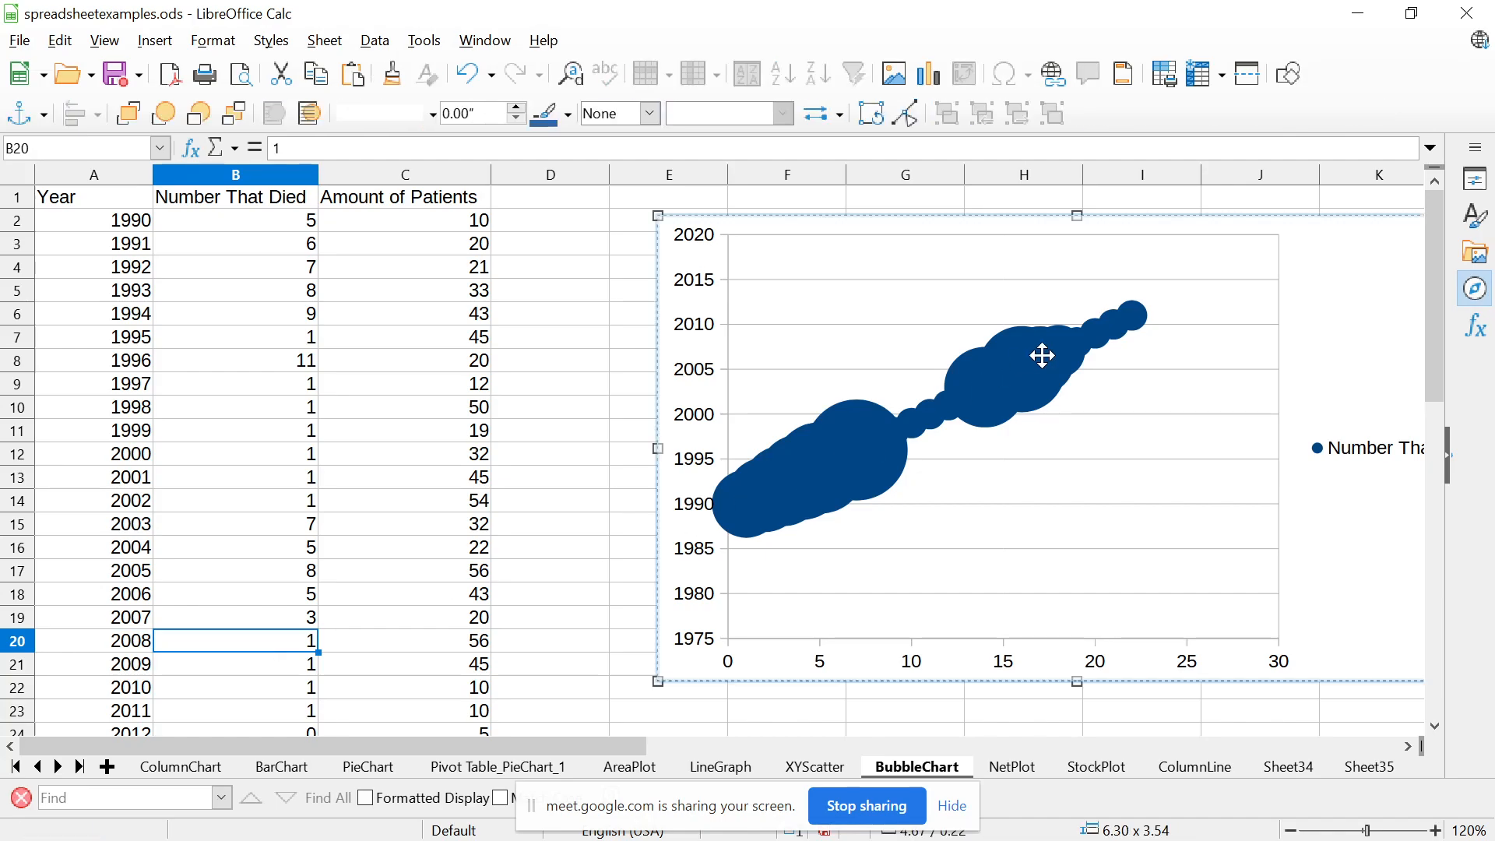
pyautogui.doubleClick(1041, 355)
pyautogui.rightClick(1043, 356)
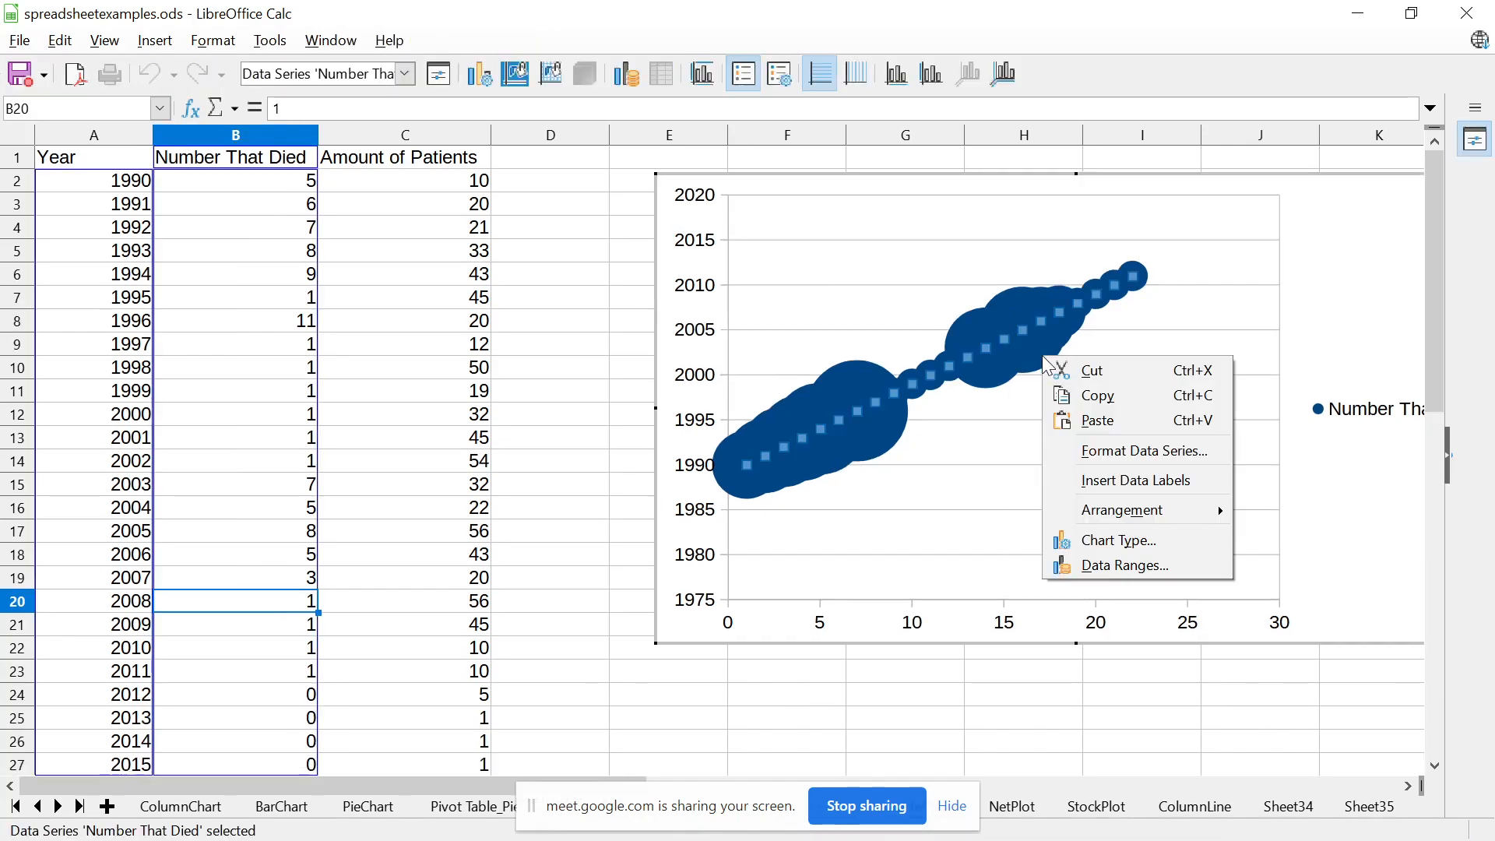
pyautogui.click(1113, 480)
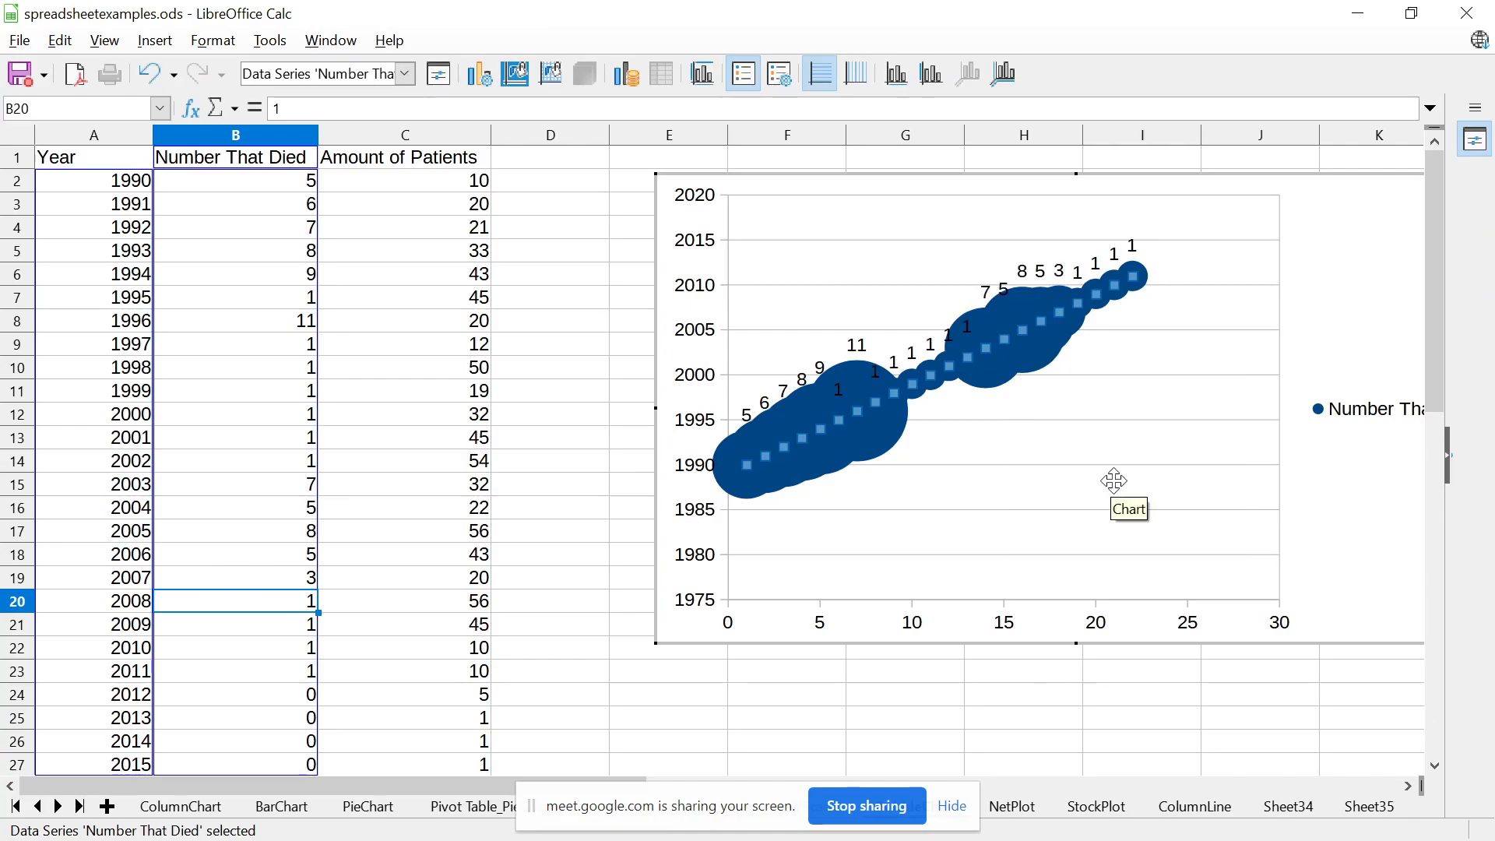
pyautogui.click(576, 377)
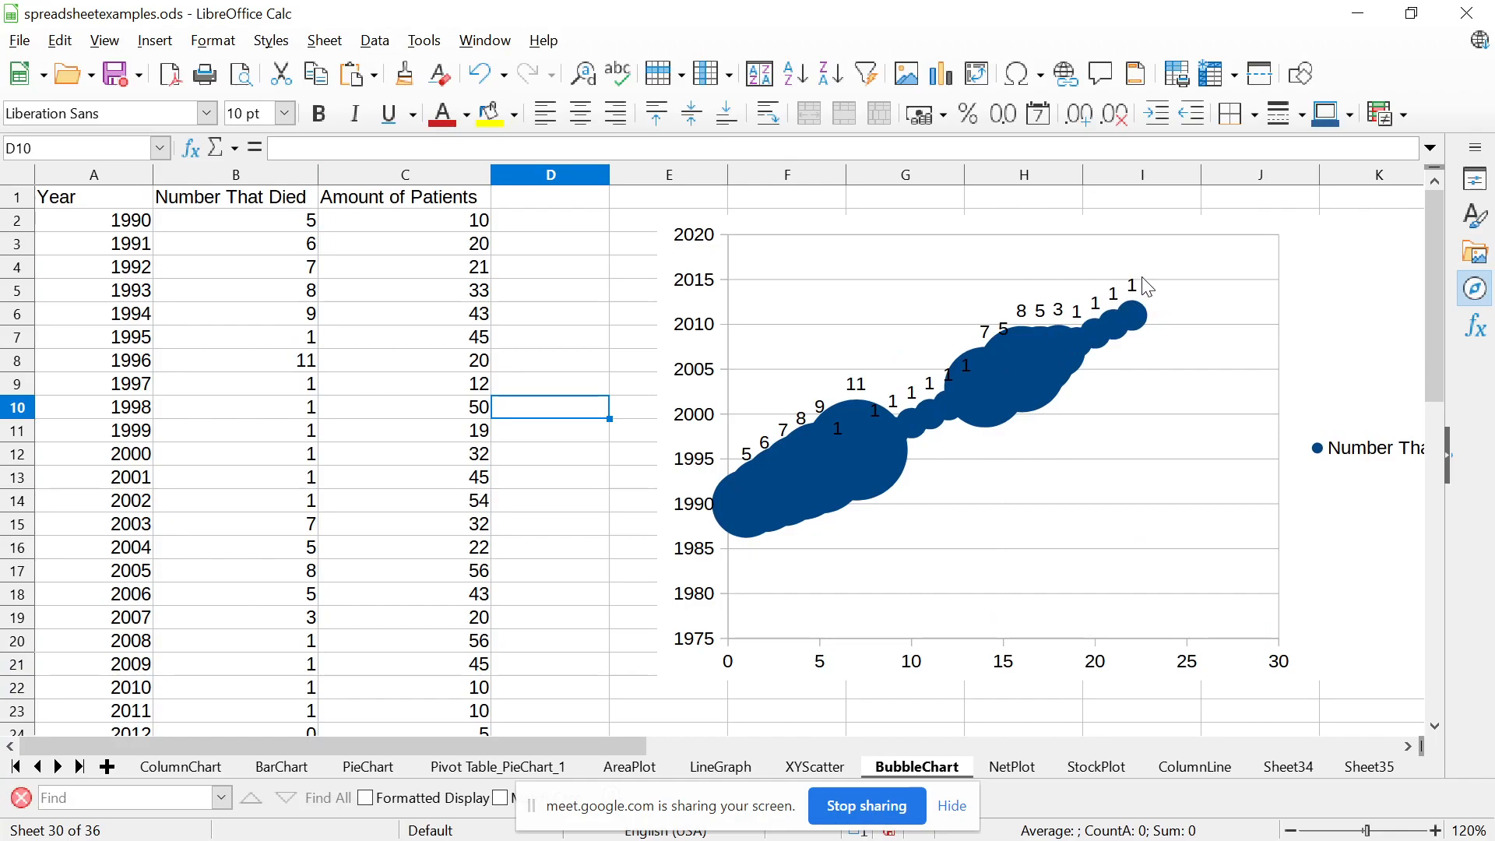
# Compare the label on the last bubble with the 2011 row, selecting its year and Number That Died cells
pyautogui.click(1138, 313)
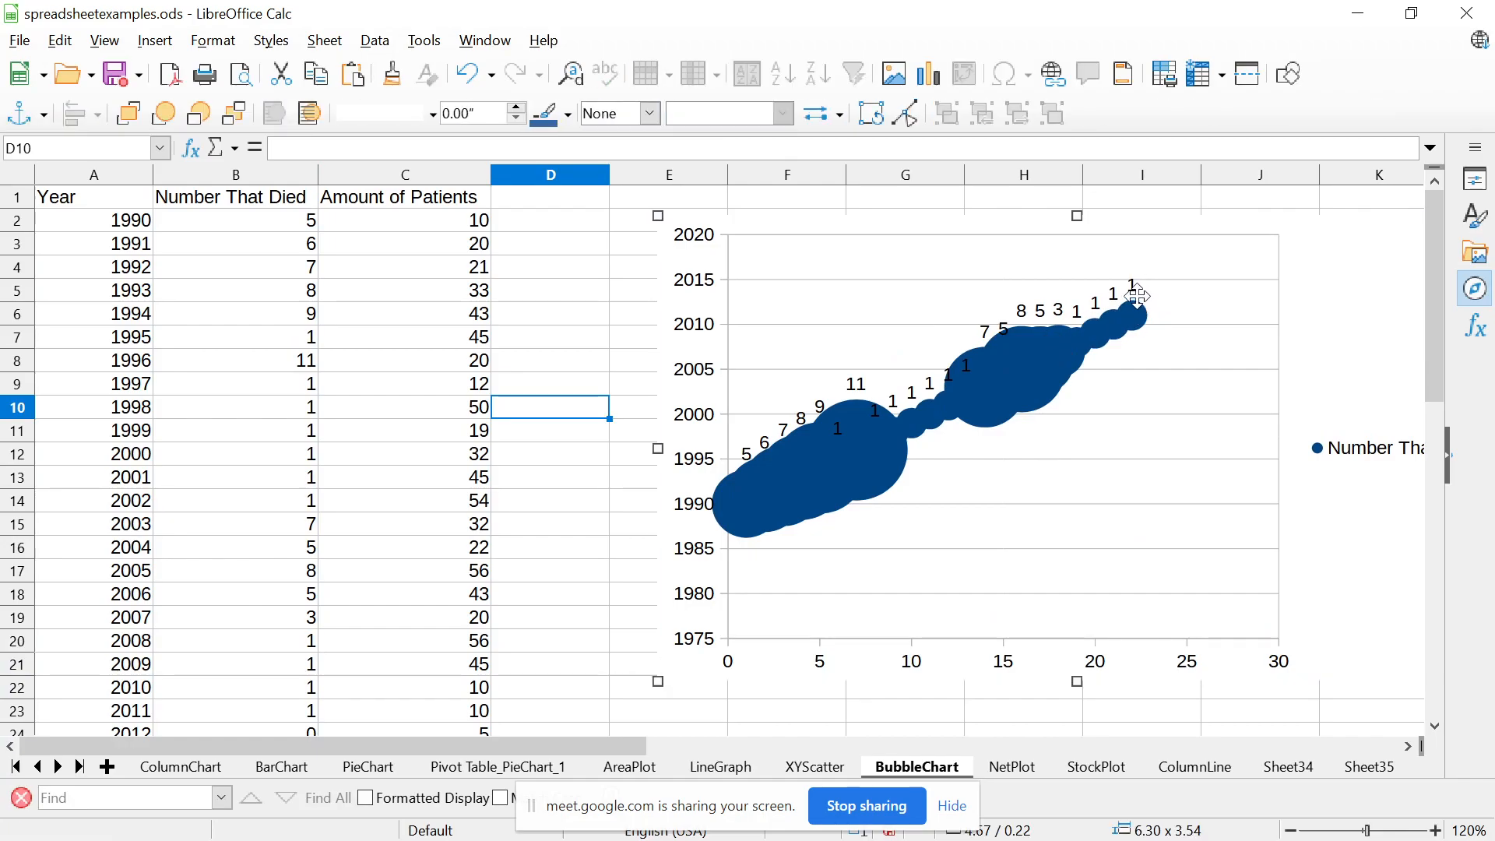
pyautogui.press('Escape')
pyautogui.press('Up')
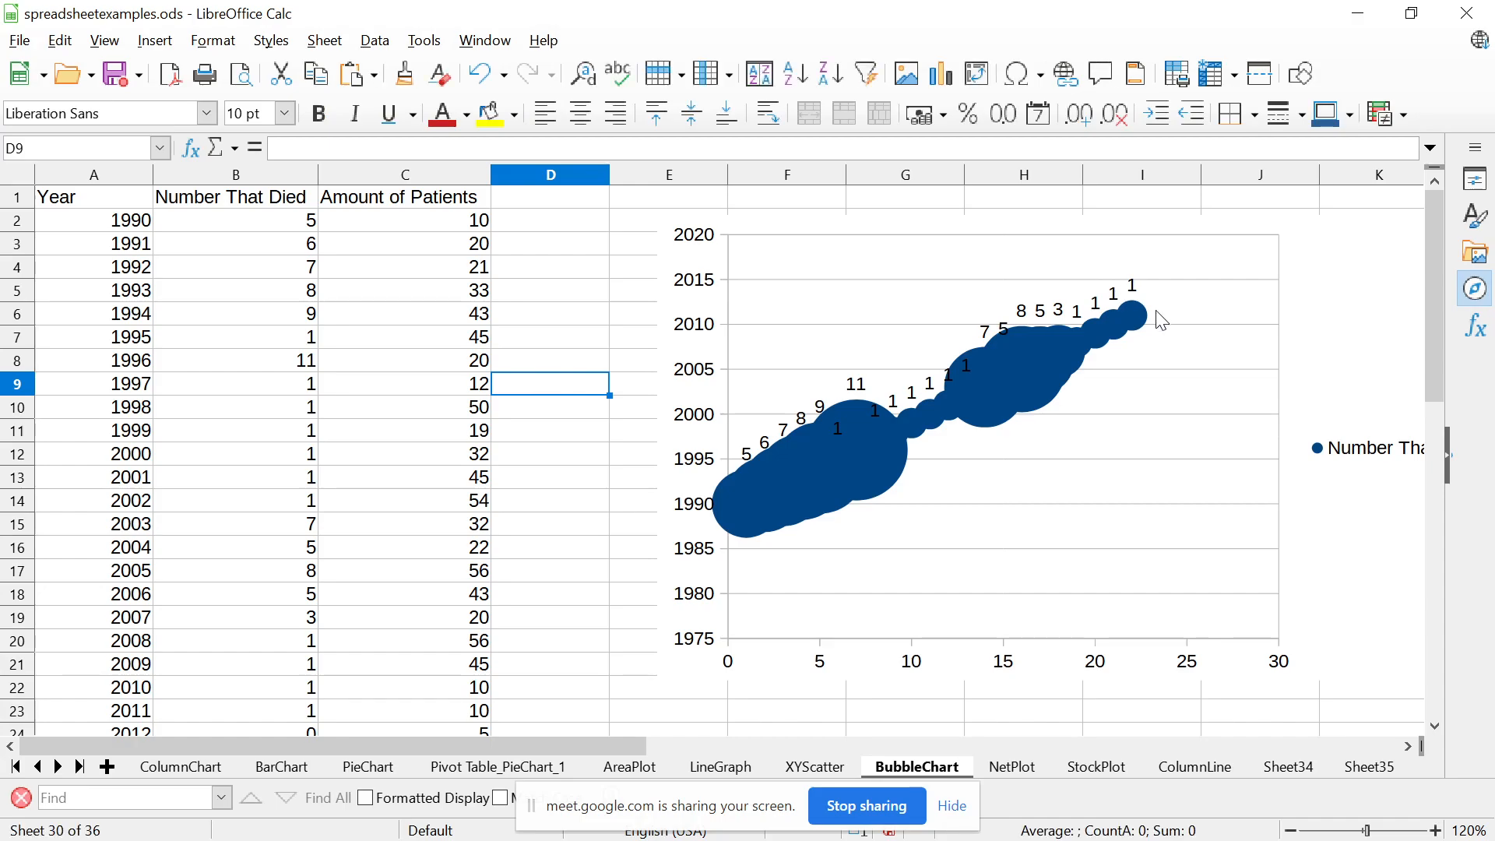
pyautogui.click(302, 716)
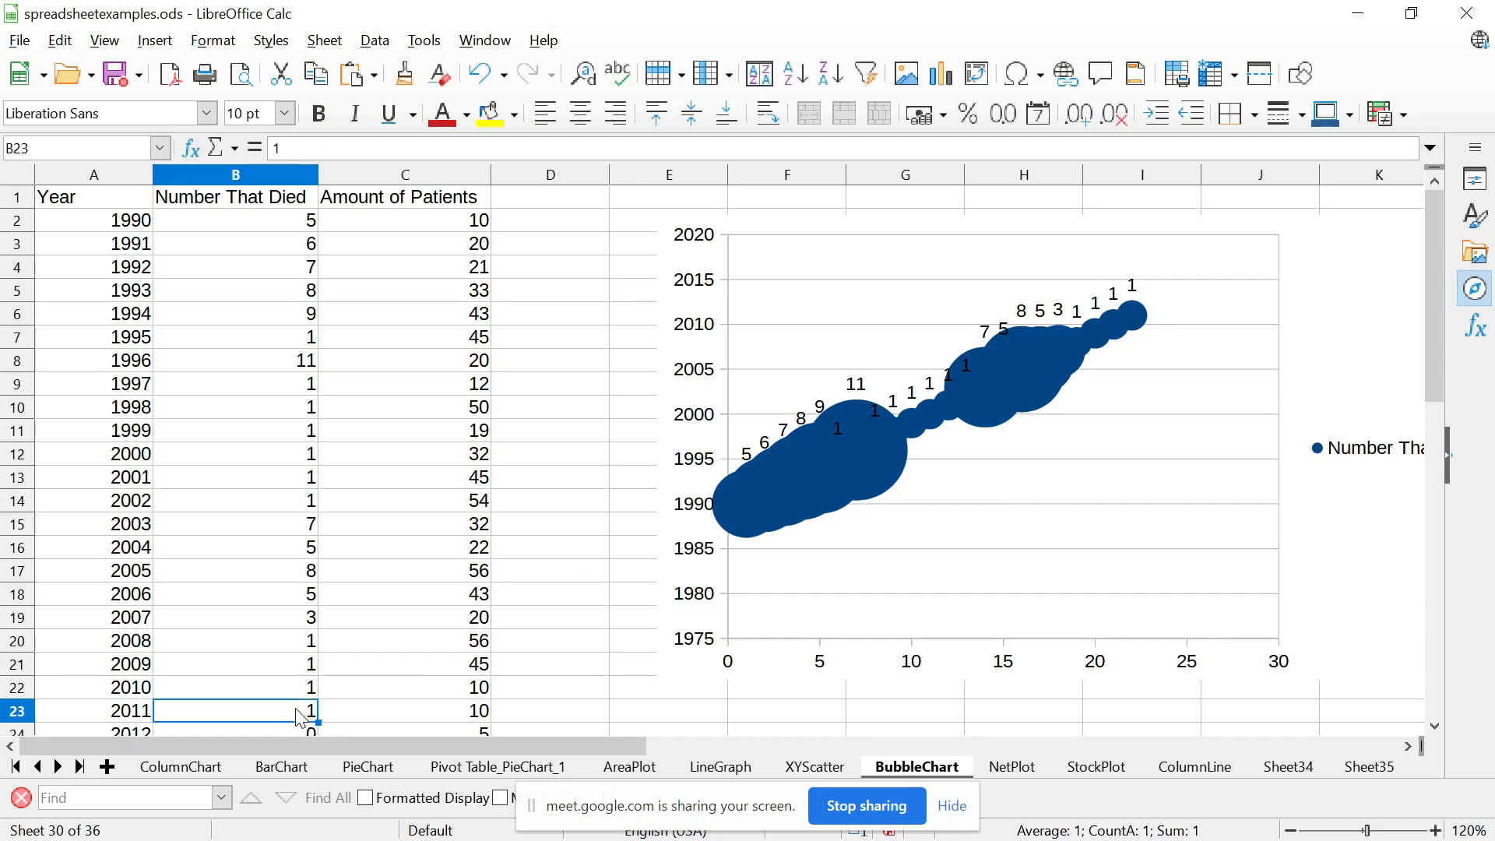
pyautogui.press('Down')
pyautogui.press('Up')
pyautogui.press('Left')
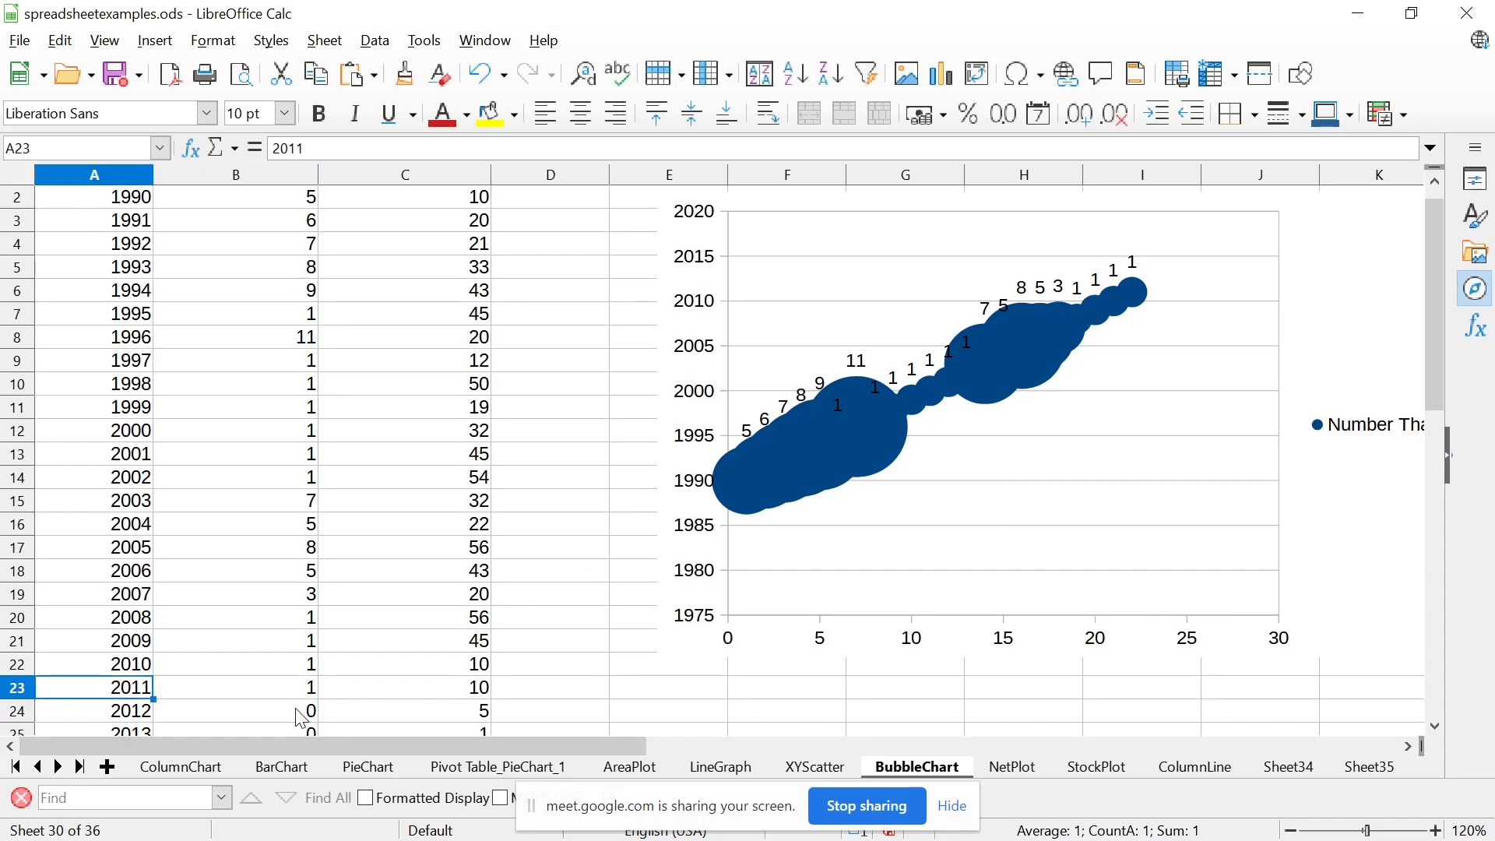
pyautogui.hotkey('shift', 'Right')
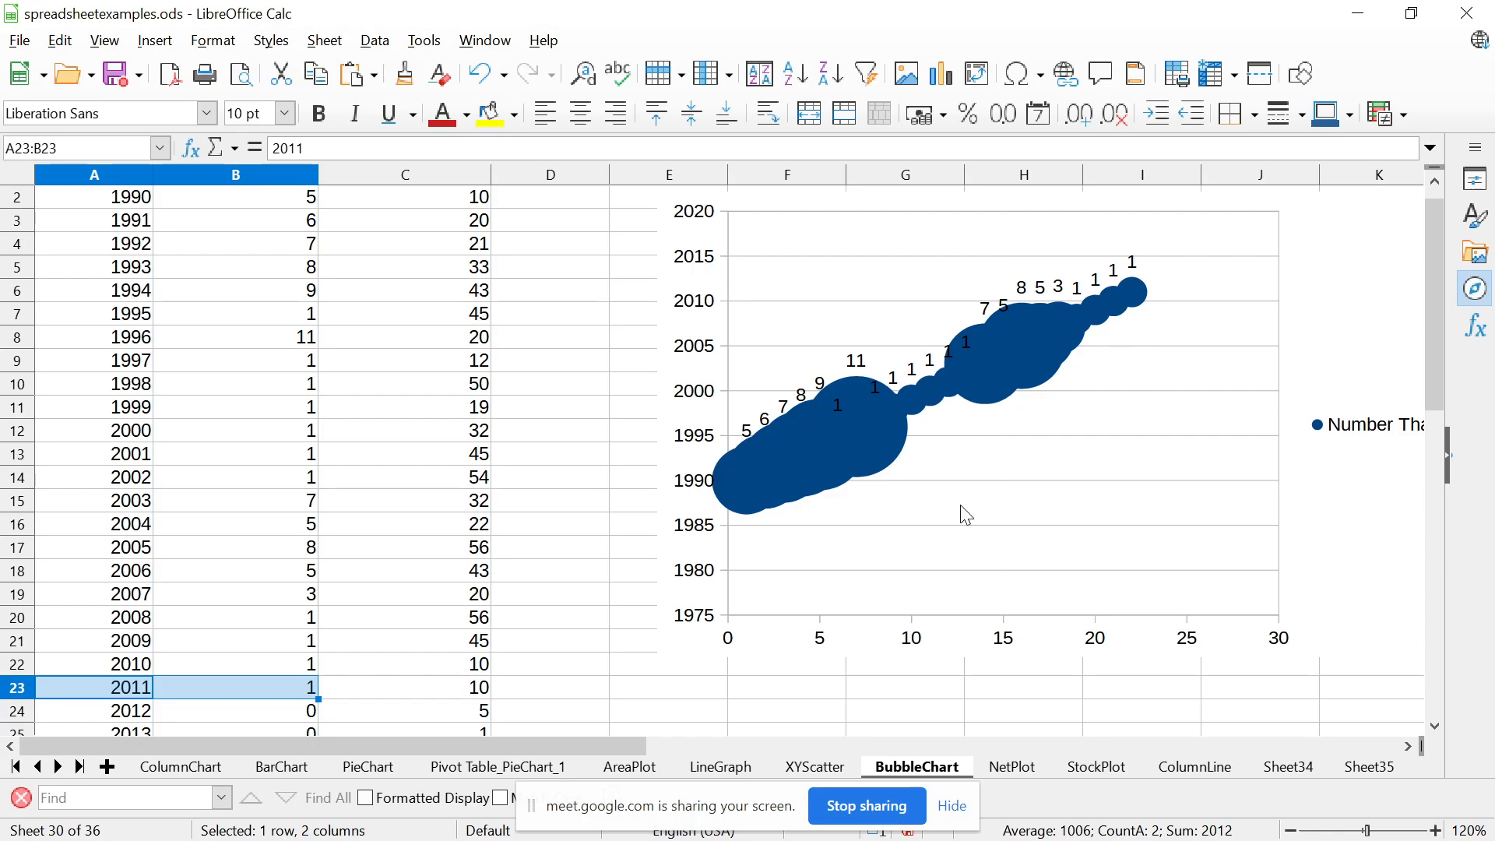
# View the line graph on the LineGraph sheet for comparison and return to the BubbleChart sheet
pyautogui.click(716, 769)
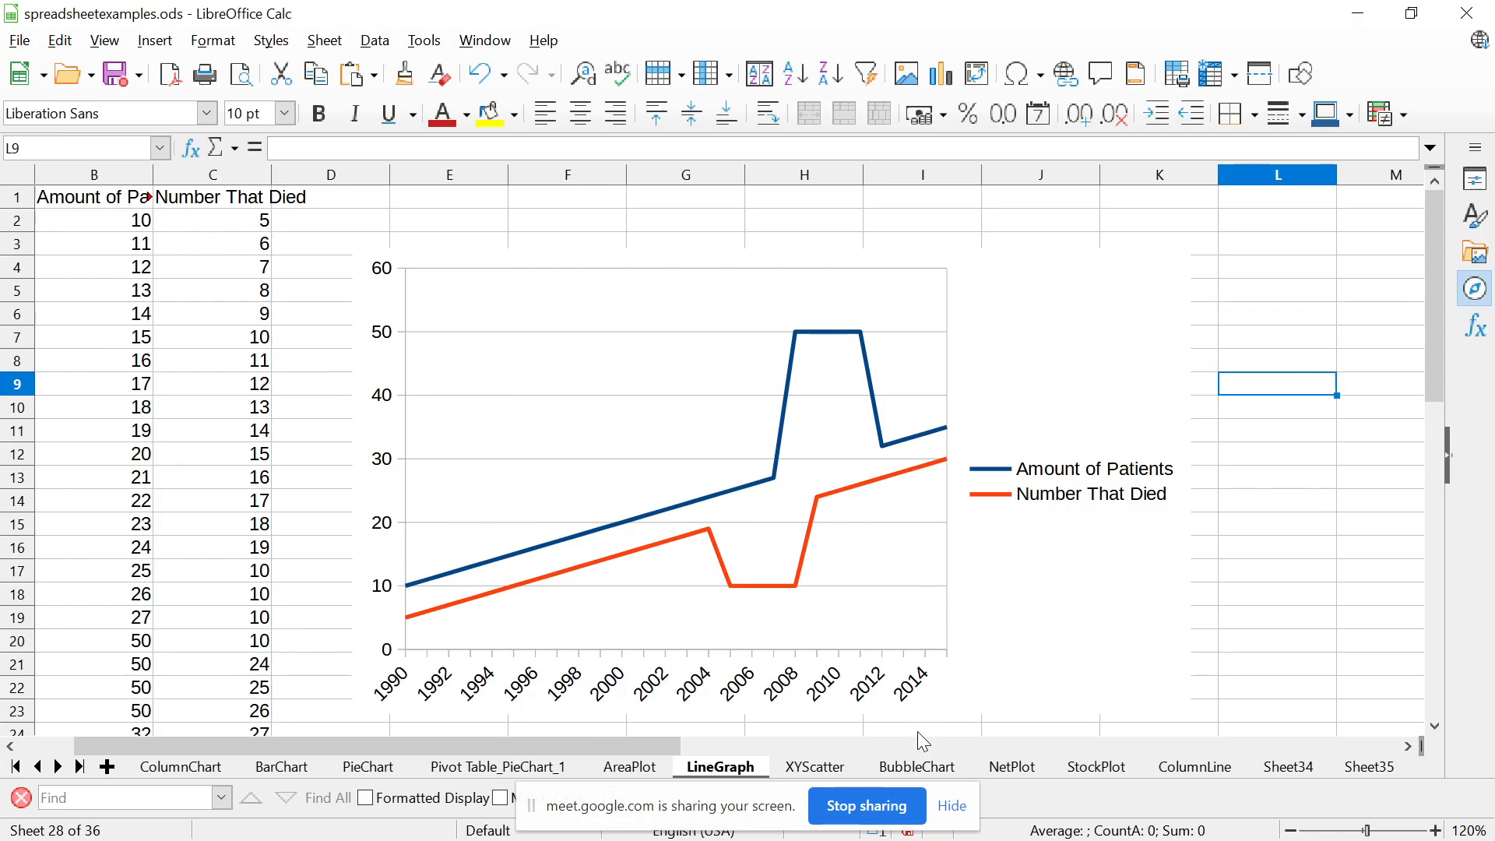
pyautogui.click(918, 768)
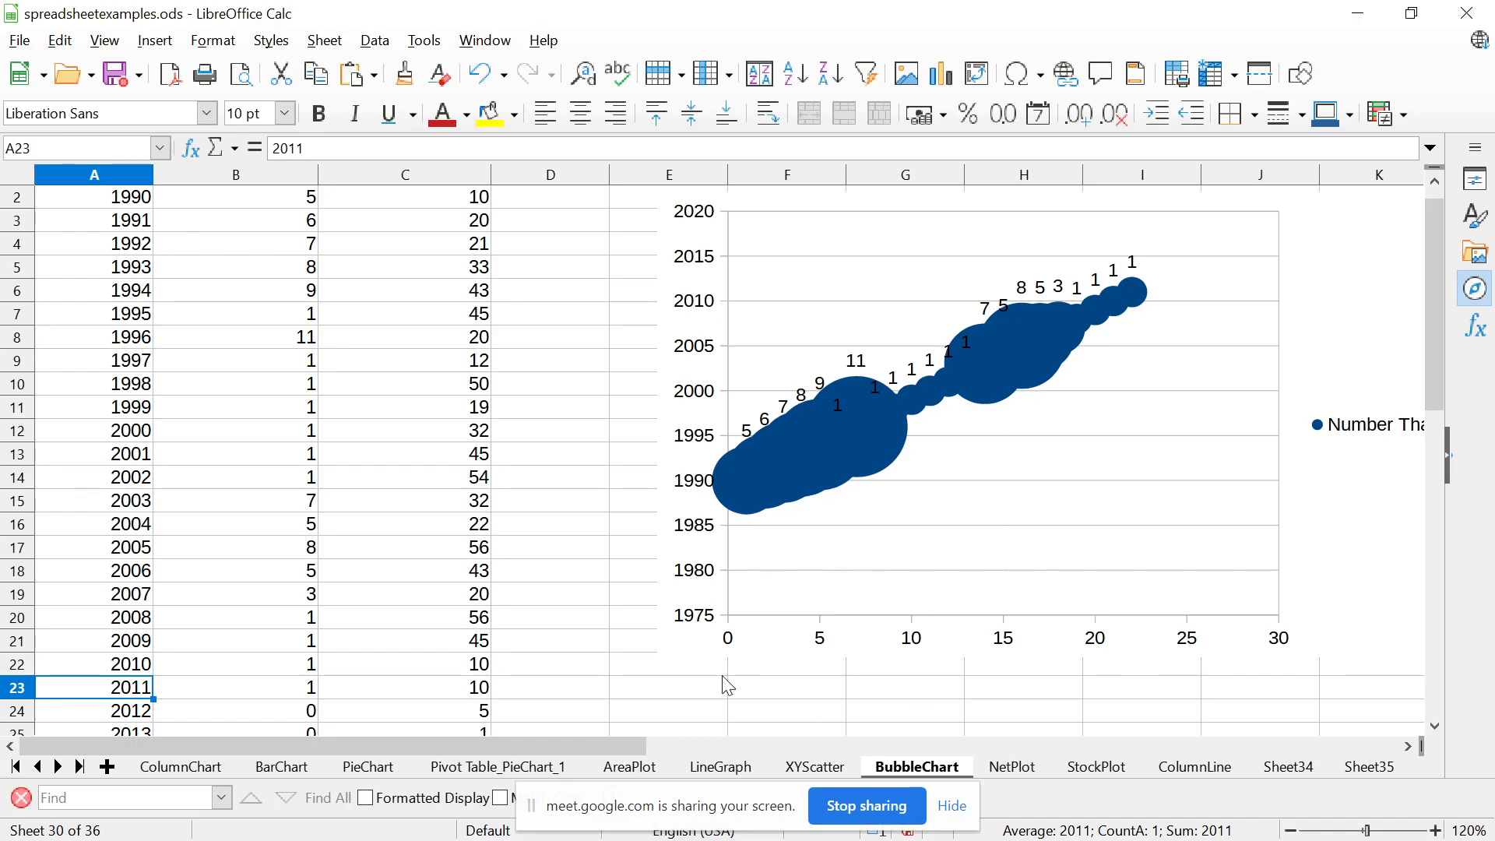
# Open the NetPlot sheet and go up to the Number That Died header to examine the yearly table and its net chart
pyautogui.click(1012, 767)
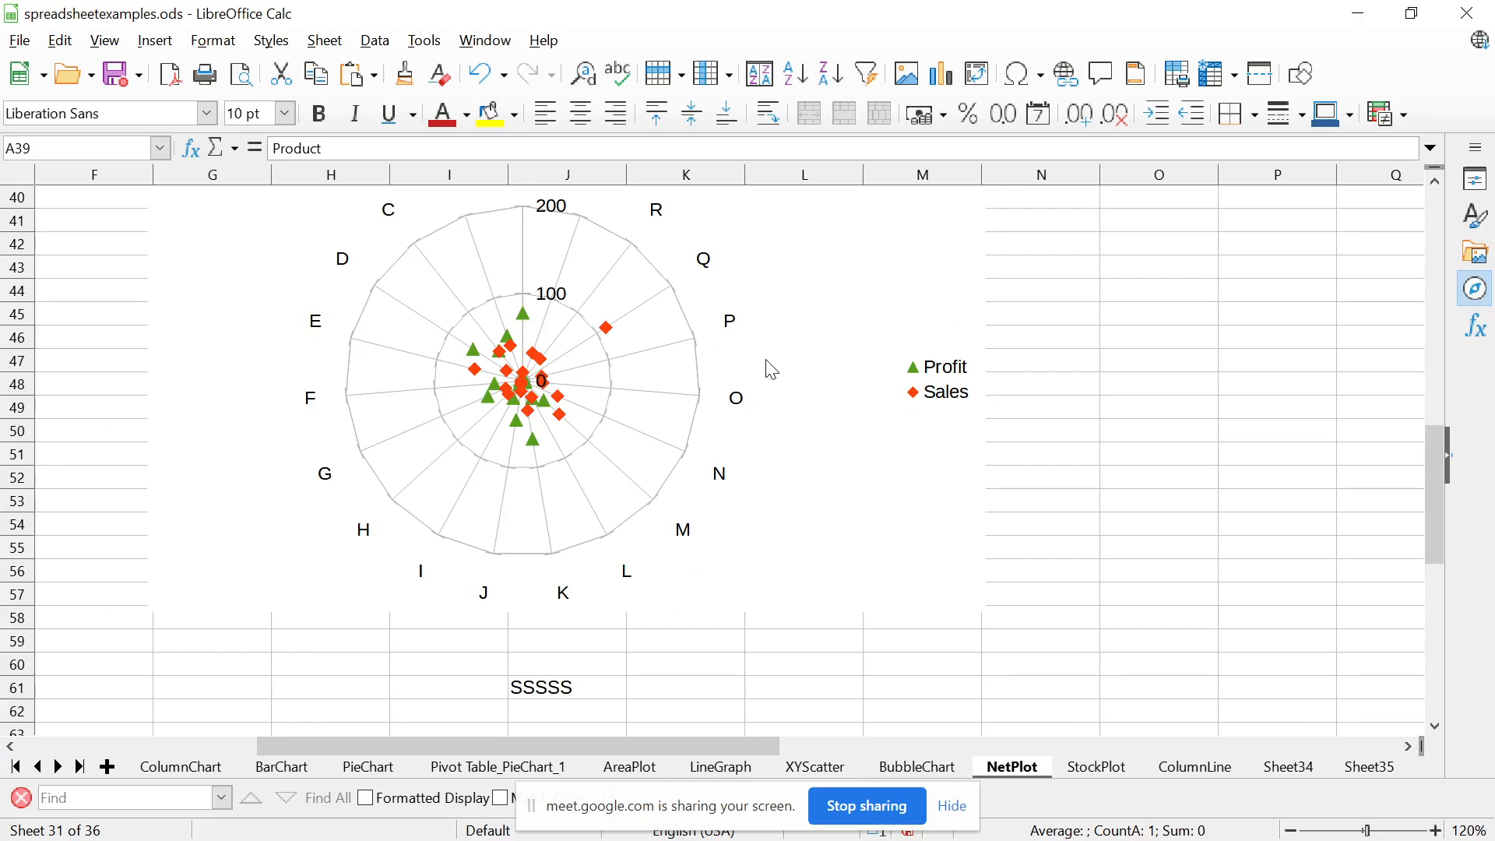
pyautogui.click(115, 405)
pyautogui.press('Up')
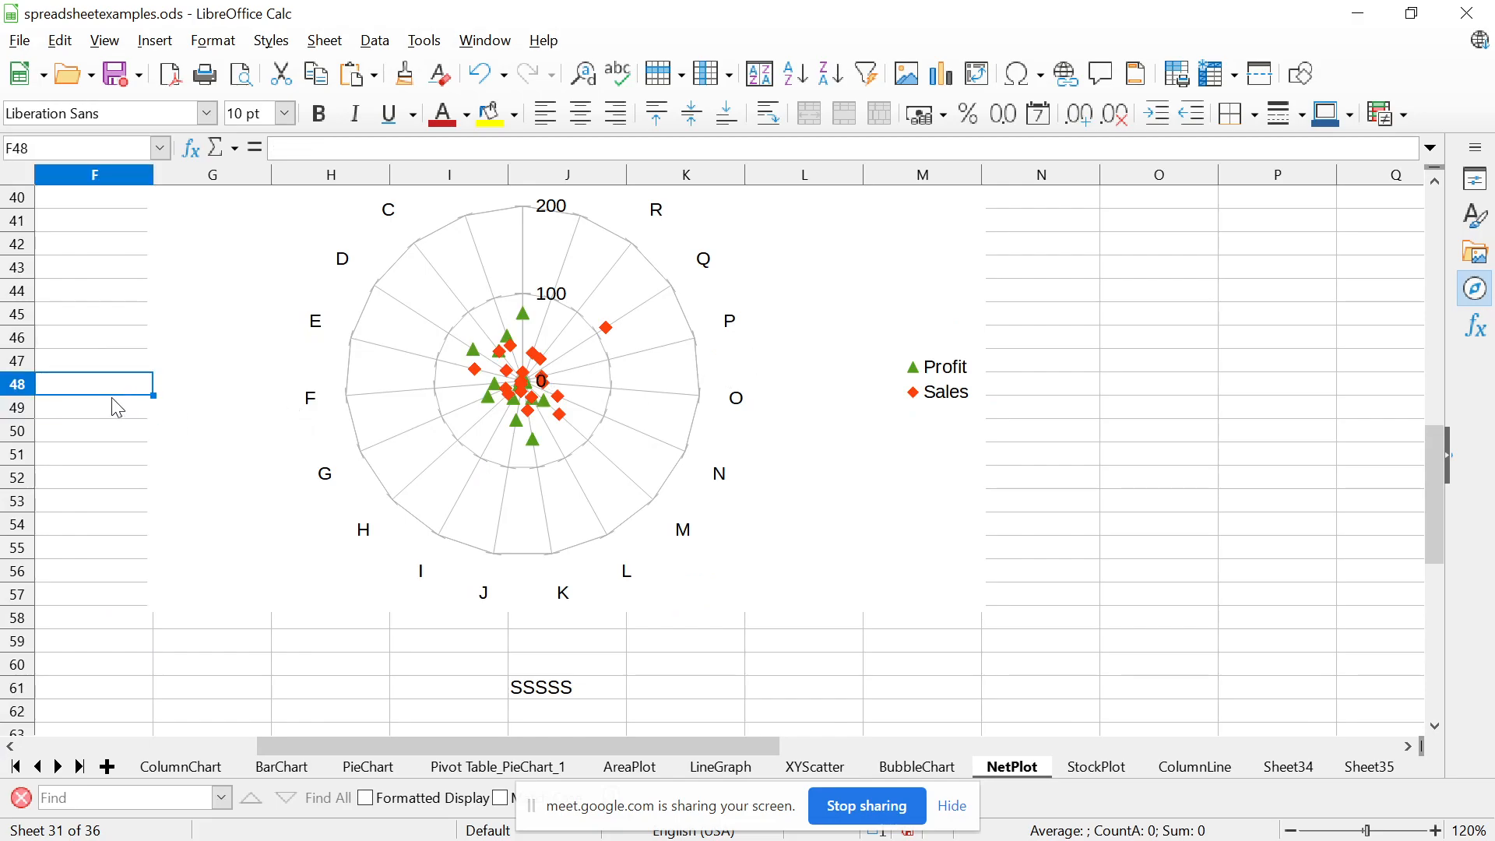
pyautogui.press('Up')
pyautogui.press('Up')
pyautogui.press('Up')
pyautogui.press('Up')
pyautogui.press('Up')
pyautogui.press('Up')
pyautogui.press('Up')
pyautogui.press('Up')
pyautogui.press('Up')
pyautogui.press('Up')
pyautogui.press('Up')
pyautogui.press('Up')
pyautogui.press('Up')
pyautogui.press('Up')
pyautogui.press('Up')
pyautogui.press('Up')
pyautogui.press('Up')
pyautogui.press('Up')
pyautogui.press('Up')
pyautogui.press('Up')
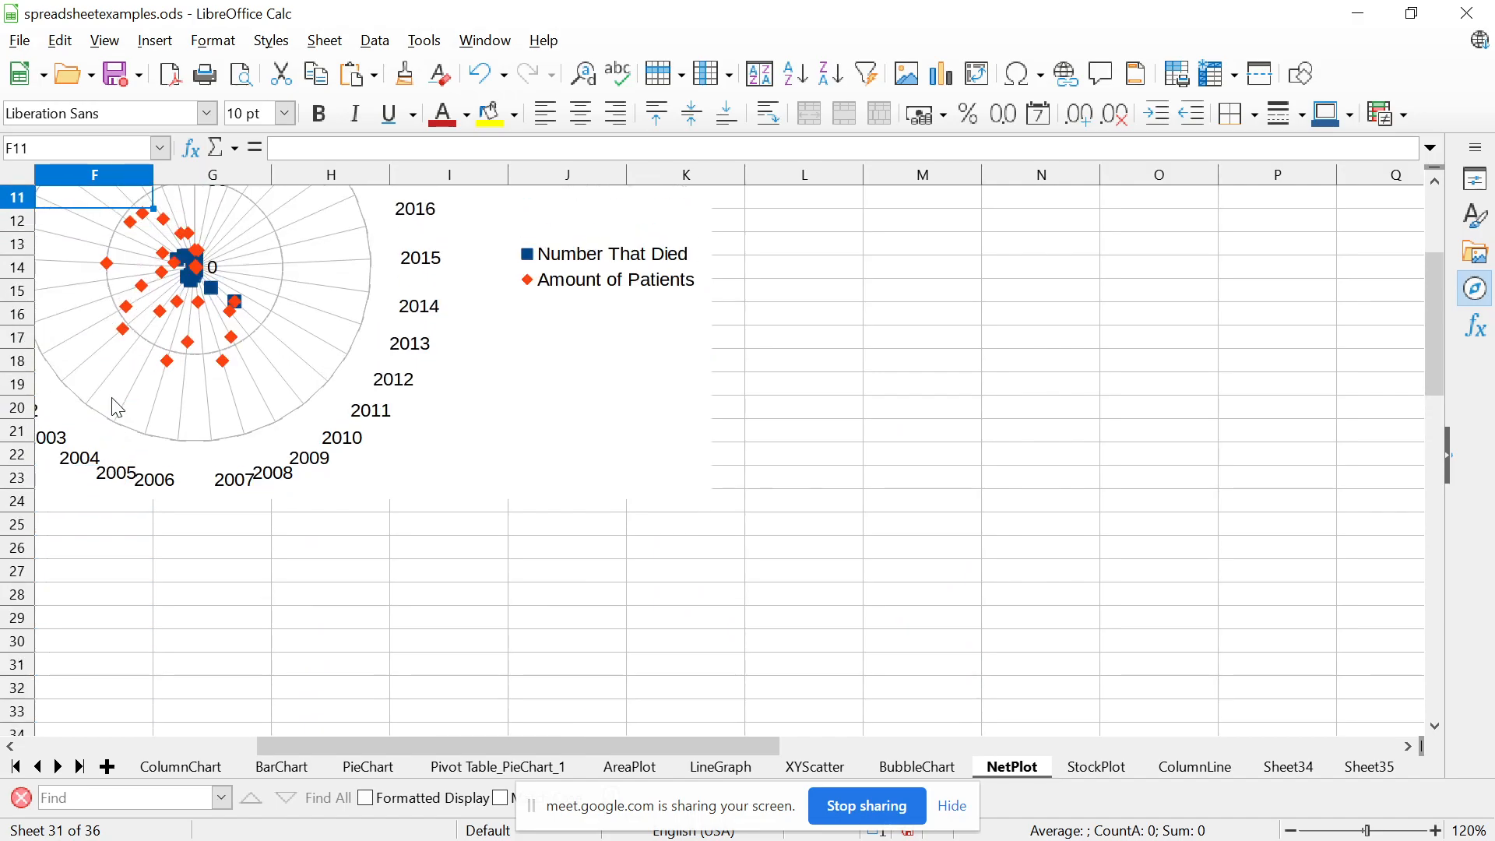
pyautogui.press('Left')
pyautogui.press('Left')
pyautogui.press('Left')
pyautogui.press('Left')
pyautogui.press('Left')
pyautogui.press('Up')
pyautogui.press('Up')
pyautogui.press('Up')
pyautogui.press('Up')
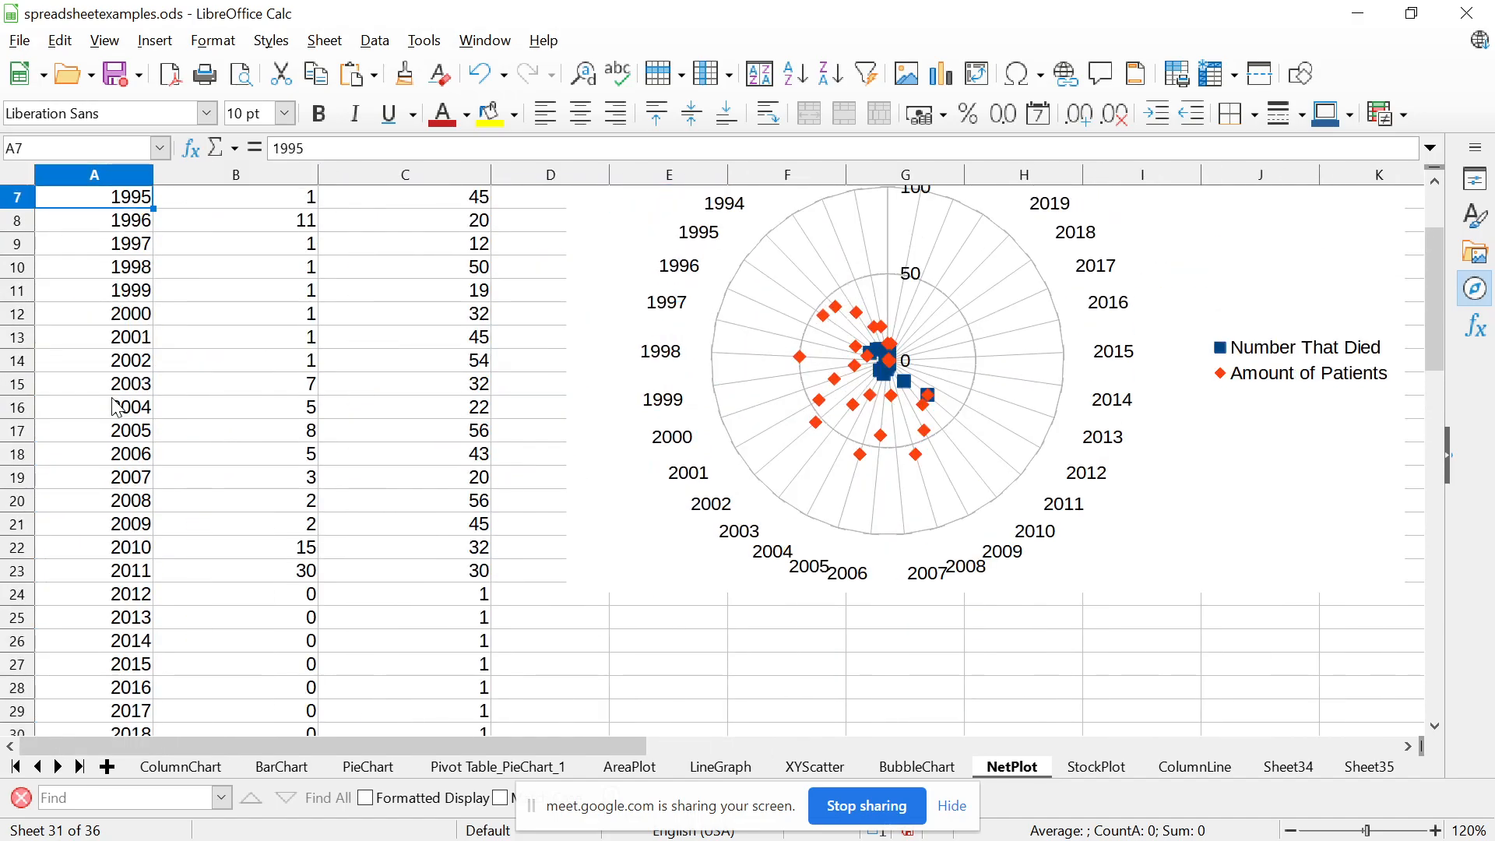
pyautogui.press('Up')
pyautogui.press('Up')
pyautogui.press('Up')
pyautogui.press('Up')
pyautogui.press('Up')
pyautogui.press('Up')
pyautogui.press('Right')
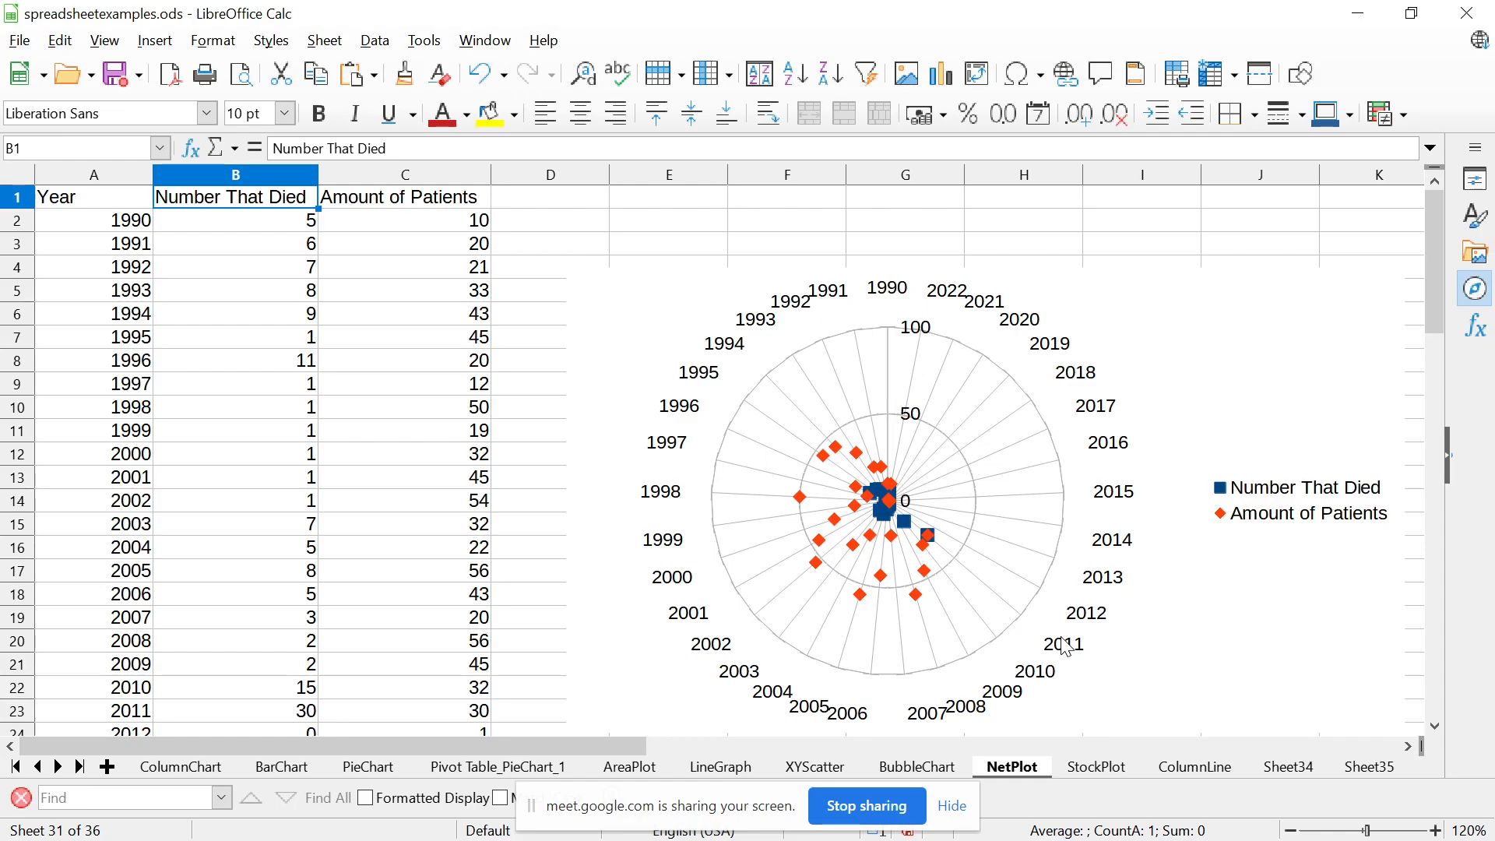
# Examine product A's product, sales, quality and profit cells in the lower table, and select the Profit and Sales net chart
pyautogui.moveTo(1435, 724); pyautogui.dragTo(1436, 724)
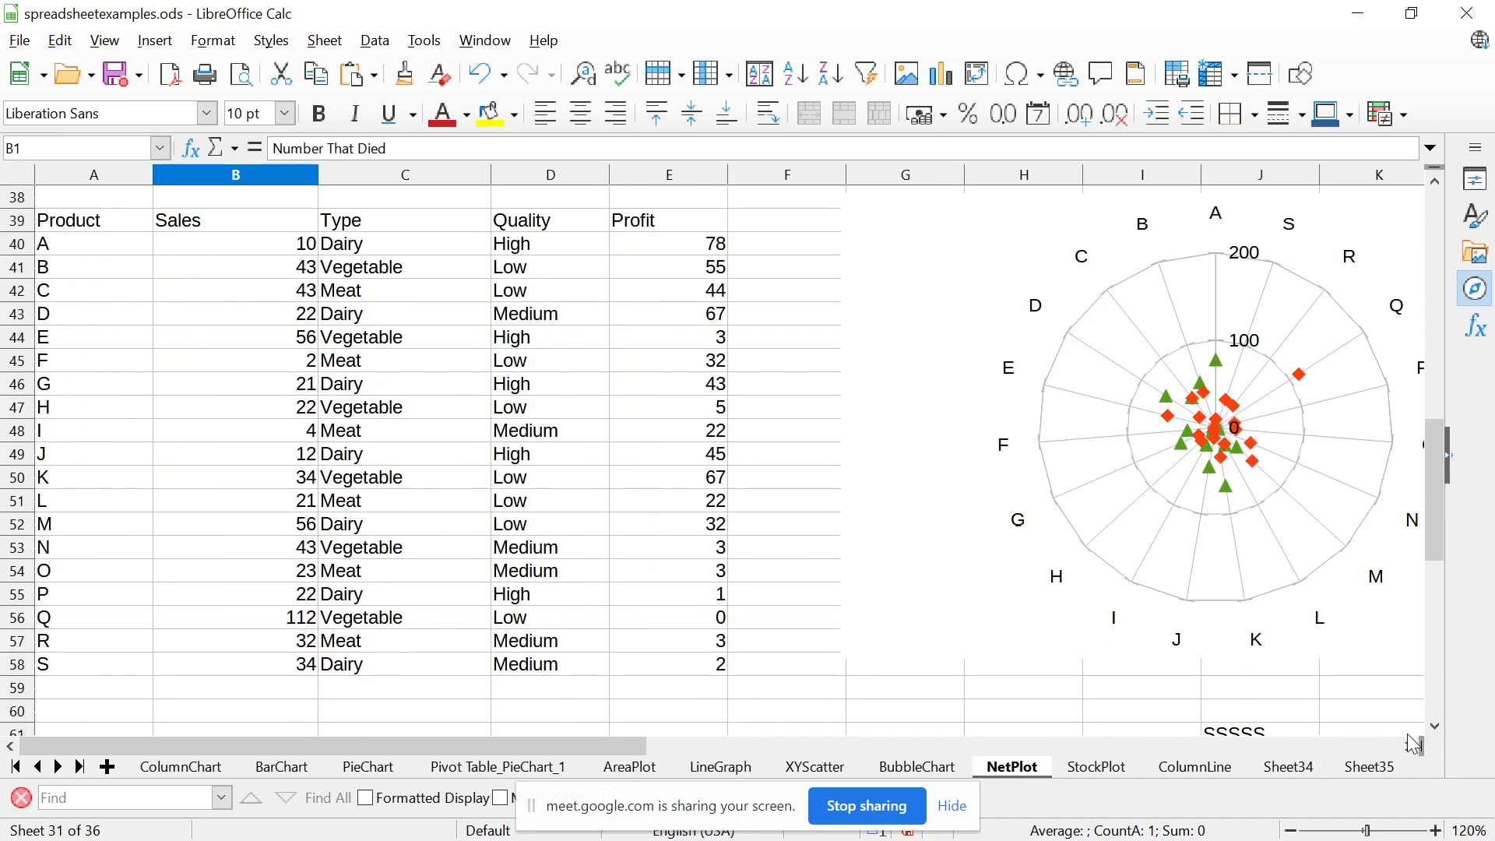
pyautogui.click(100, 244)
pyautogui.click(233, 231)
pyautogui.click(508, 246)
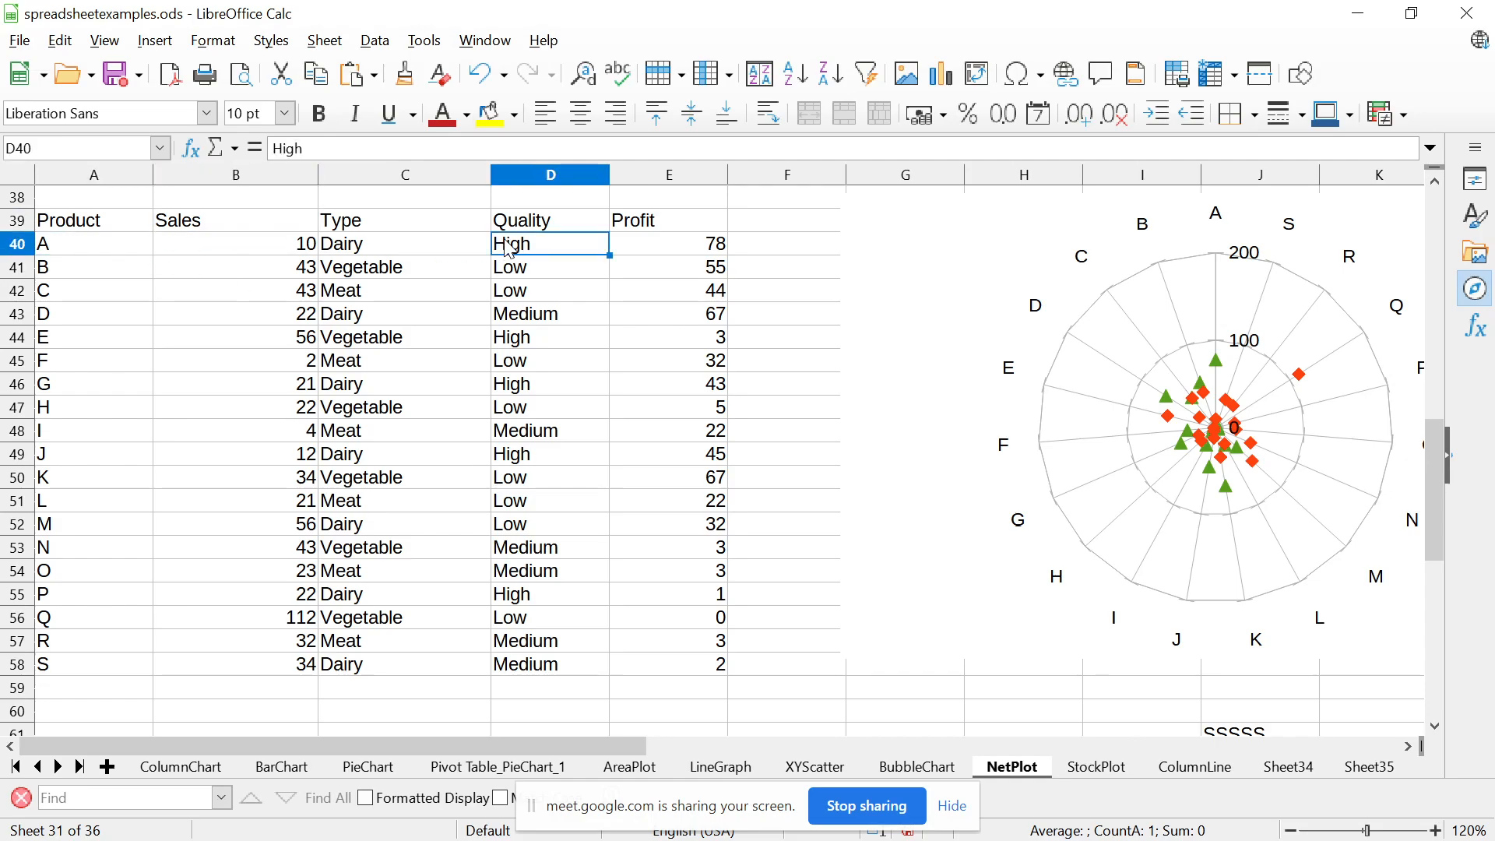
pyautogui.click(679, 248)
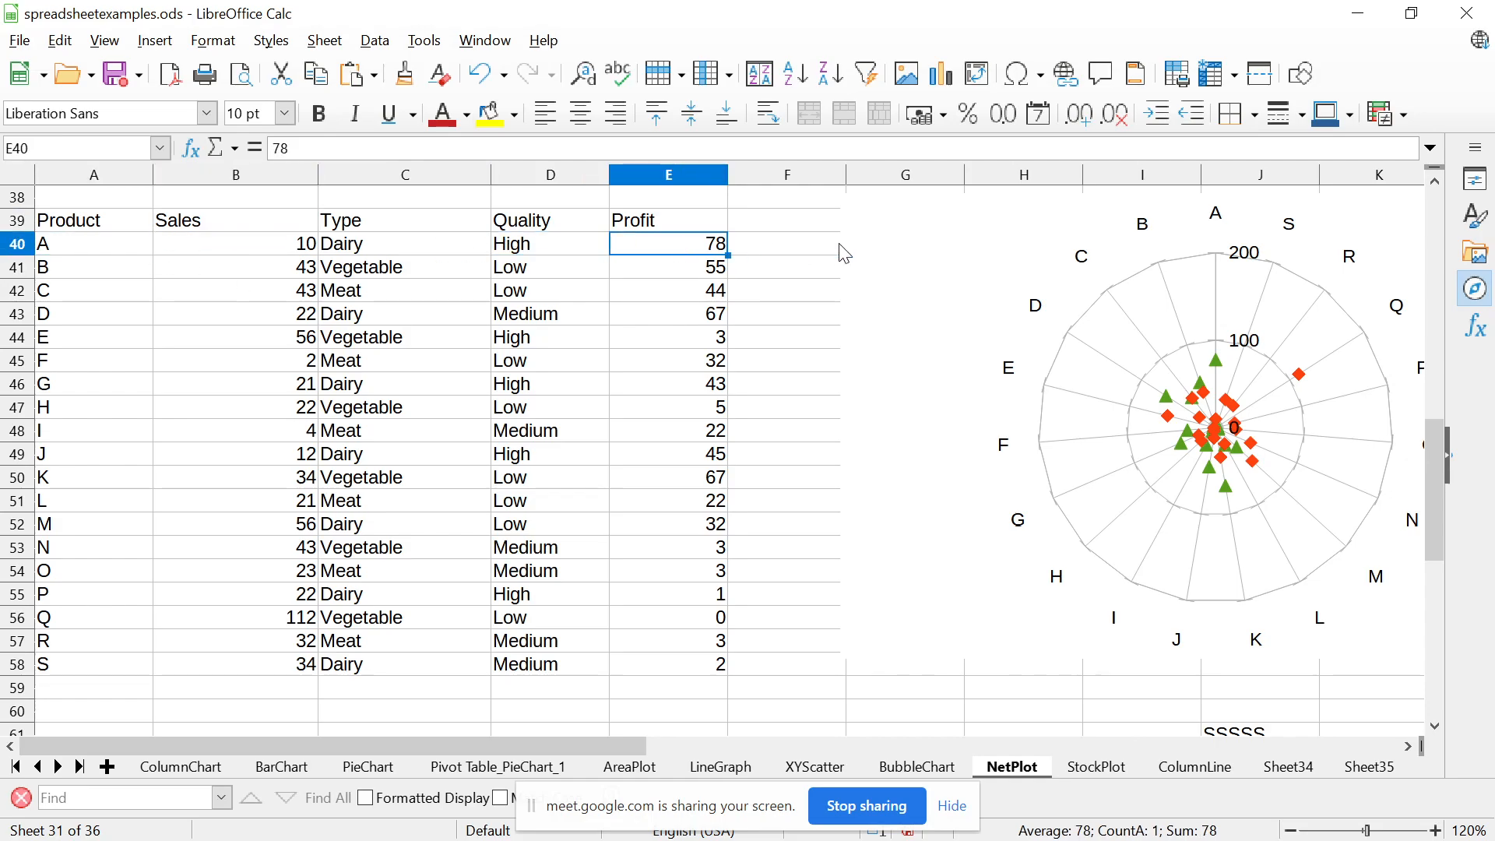
pyautogui.click(873, 257)
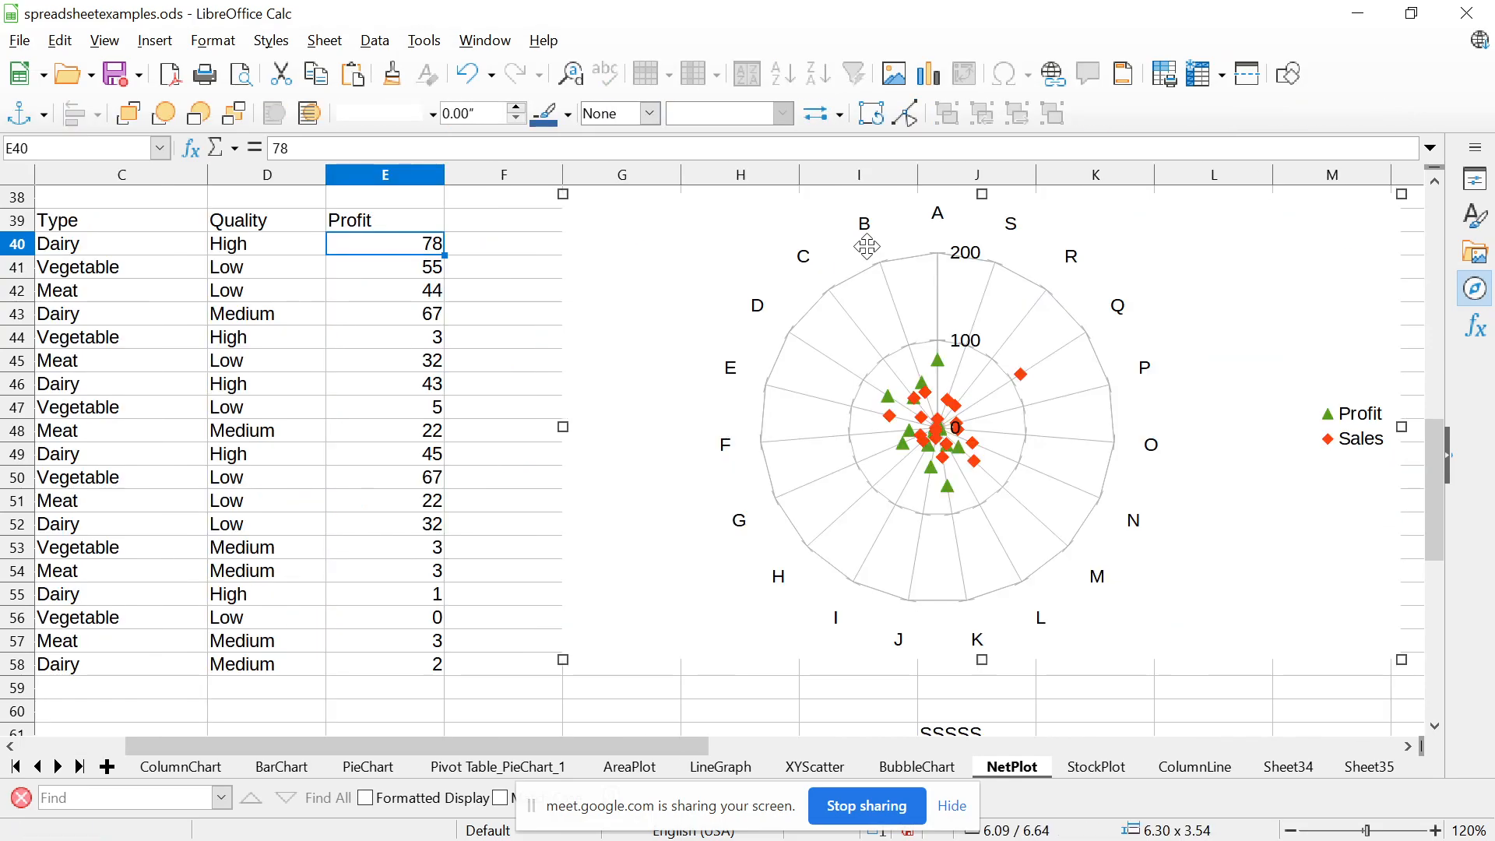
pyautogui.press('Right')
# Switch to the presentation slideshow and compare the two Net Plot slides, 133 and 134, ending on the Profit and Sales slide
pyautogui.hotkey('alt', 'Tab')
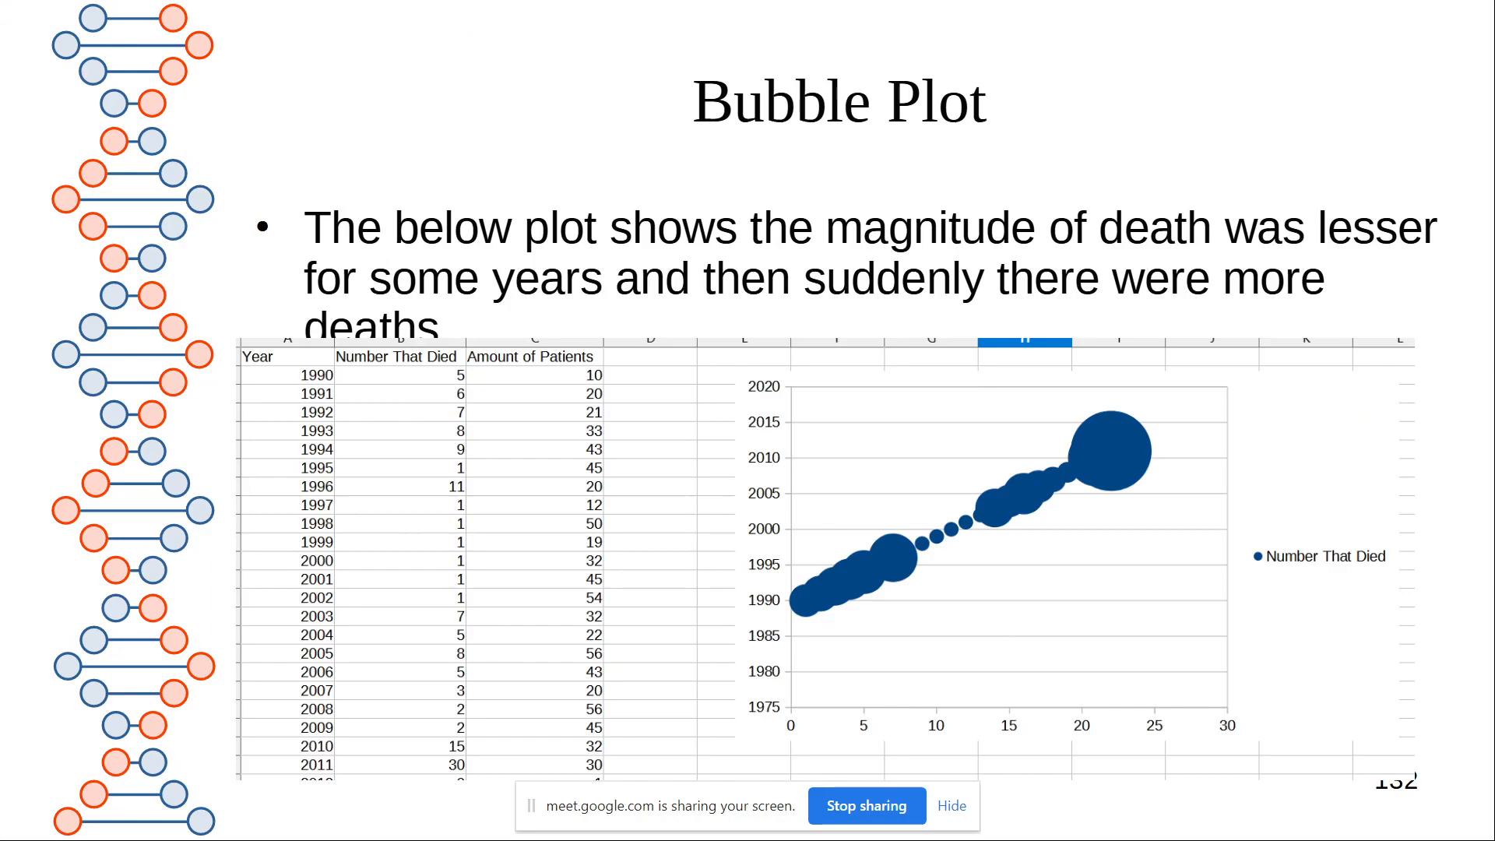
pyautogui.press('Right')
pyautogui.press('Right')
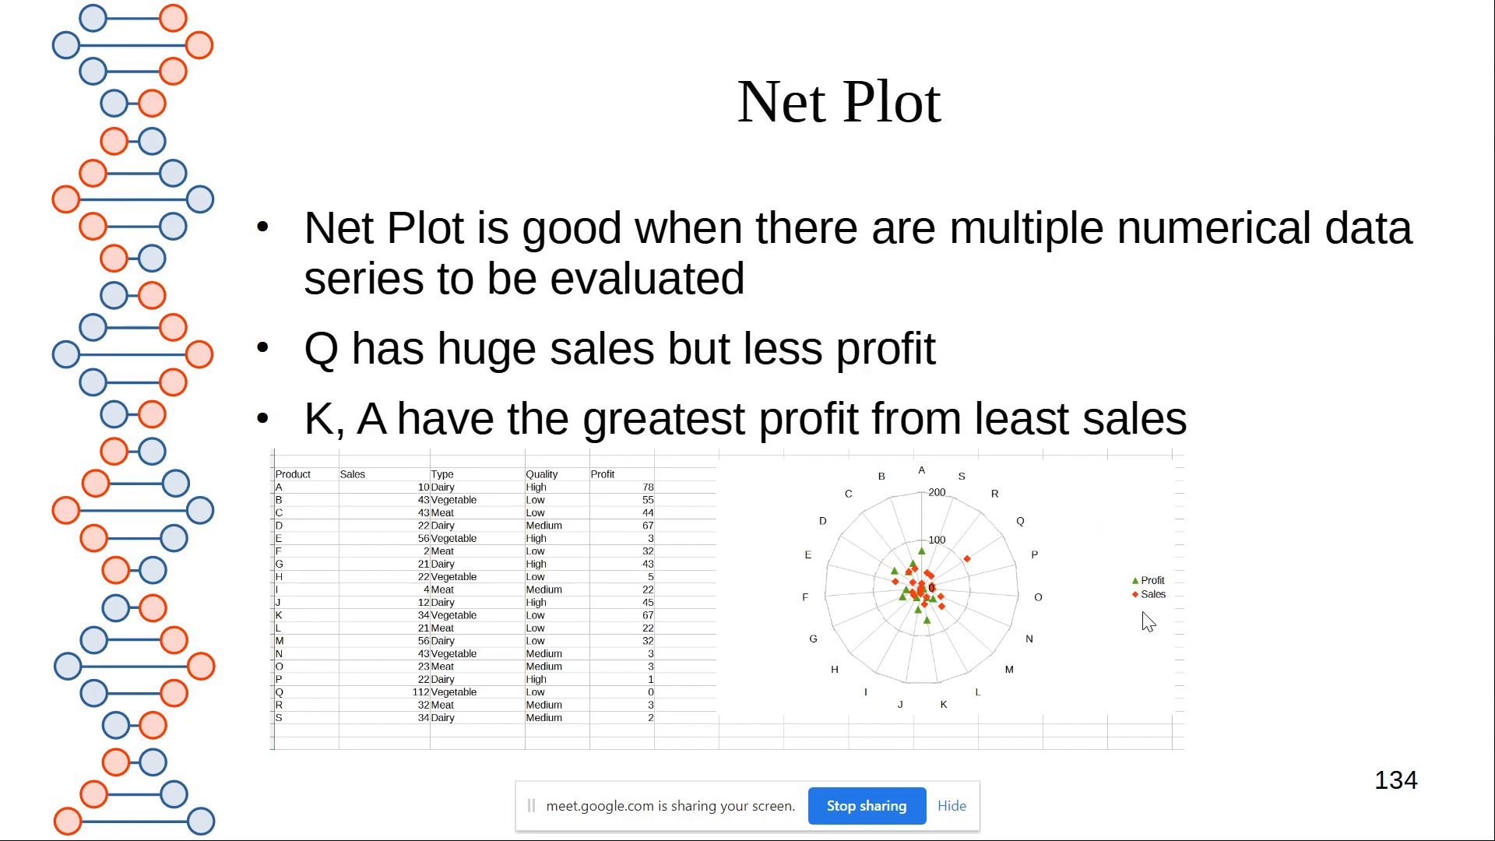
pyautogui.press('Left')
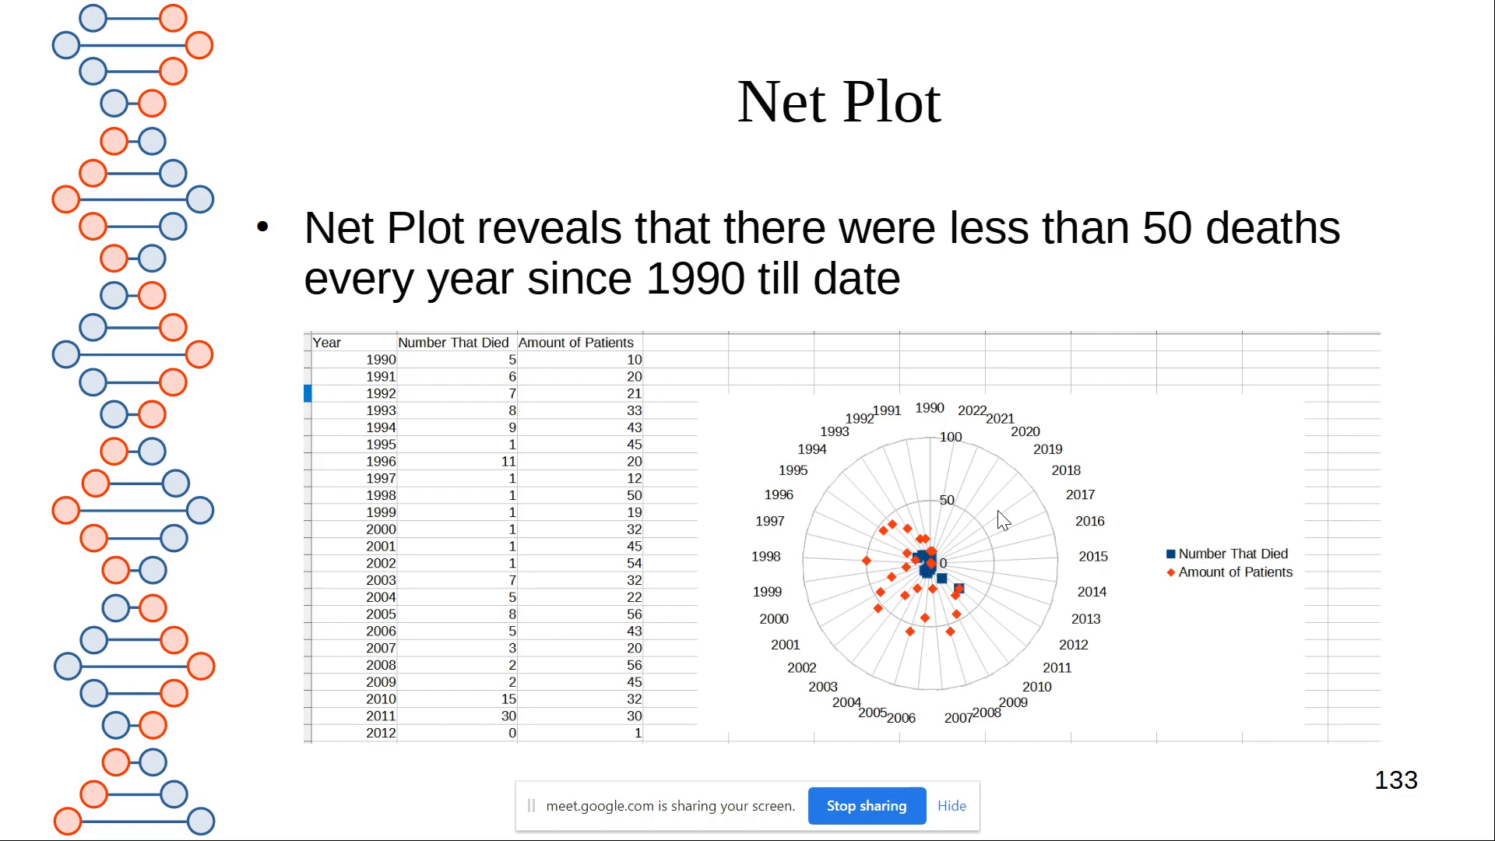
pyautogui.press('Right')
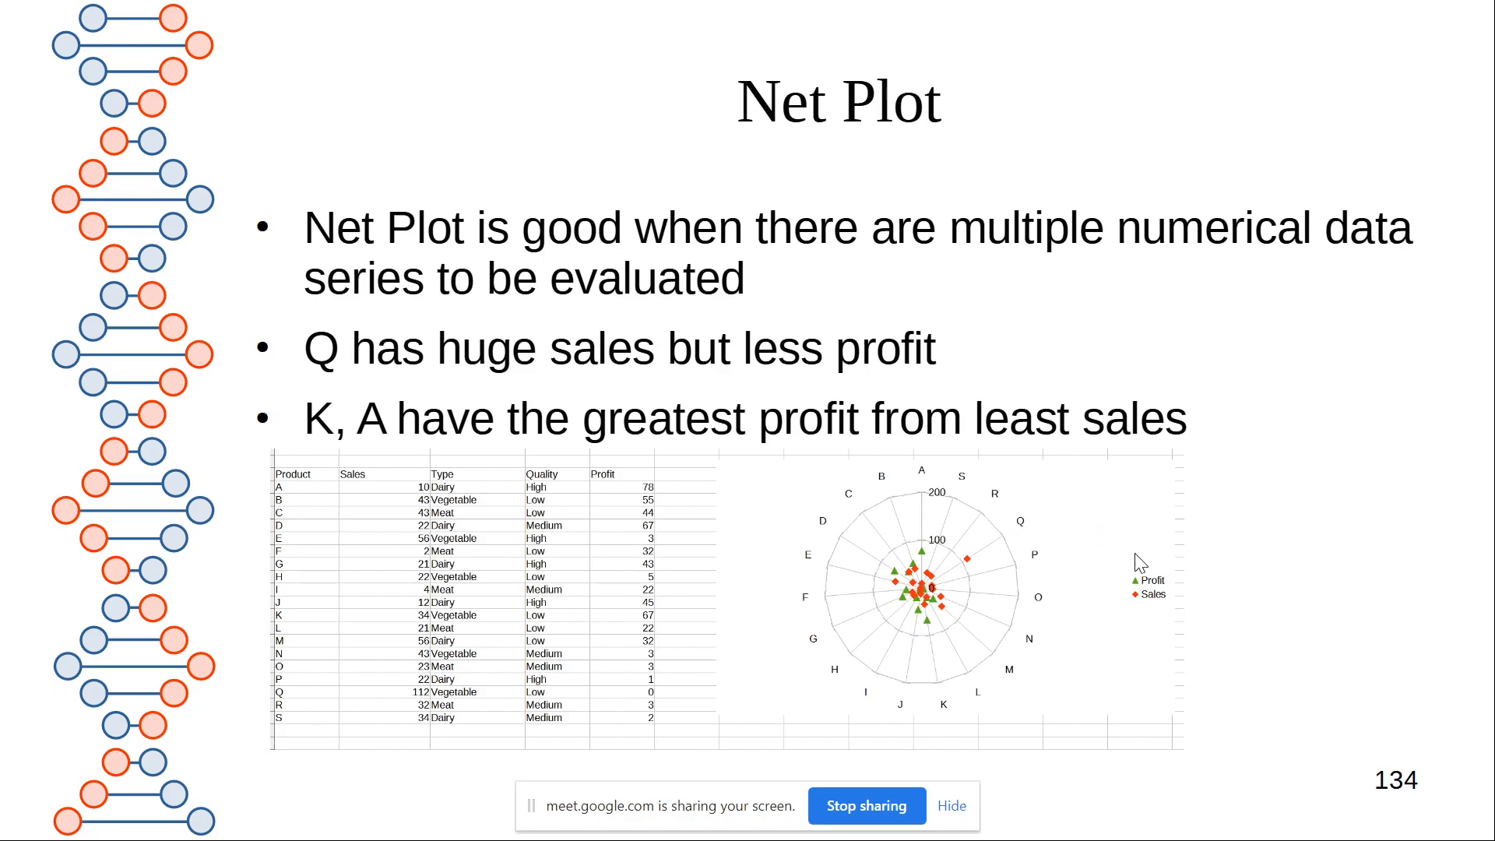
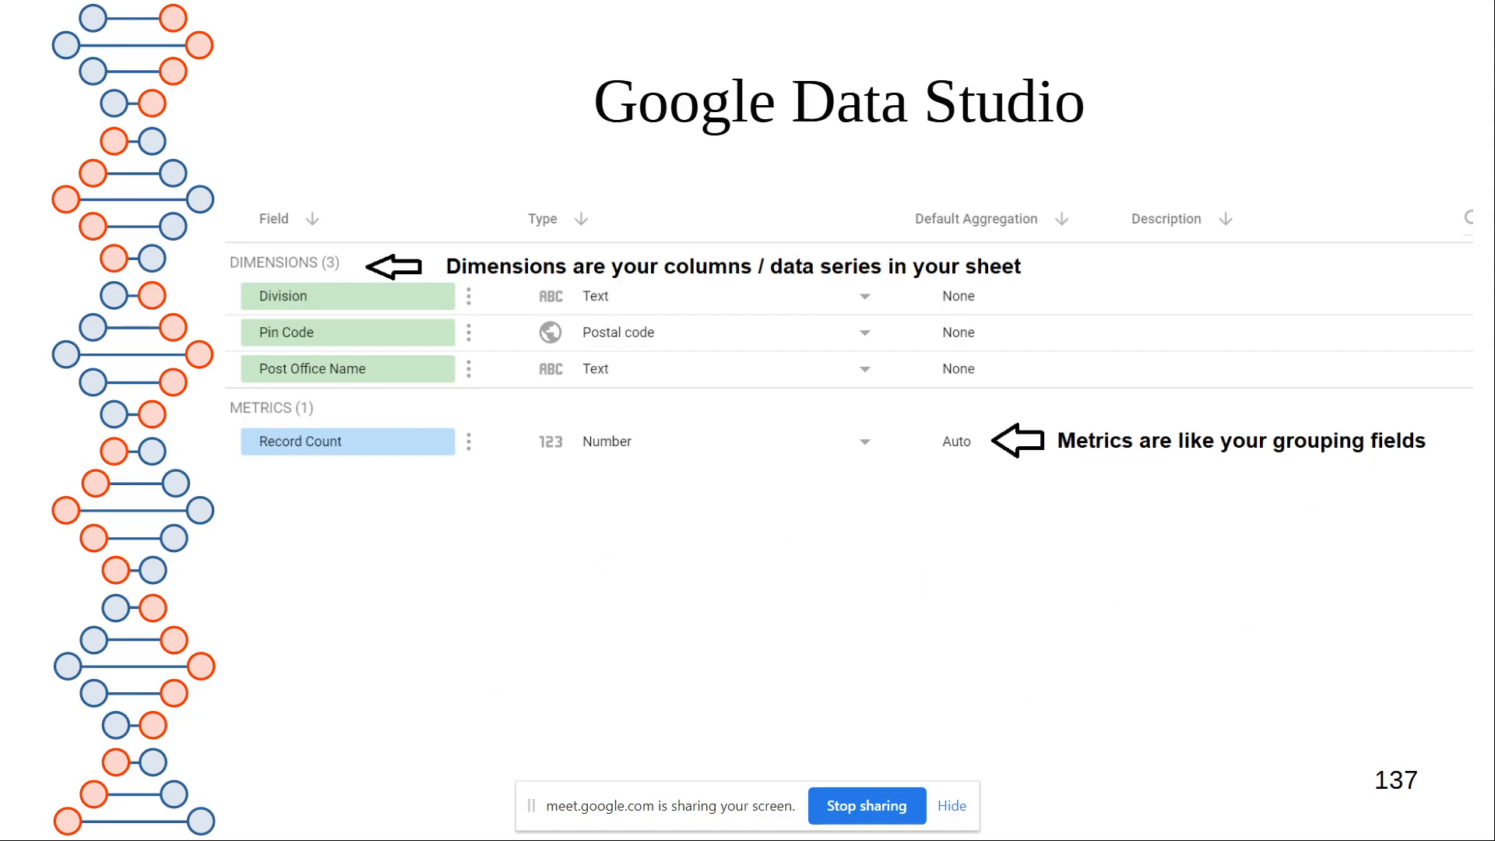
# Review the Column Line, Google Data Studio and GeoMap Chart slides, 136 to 138, ending on the GeoMap Chart slide
pyautogui.press('Left')
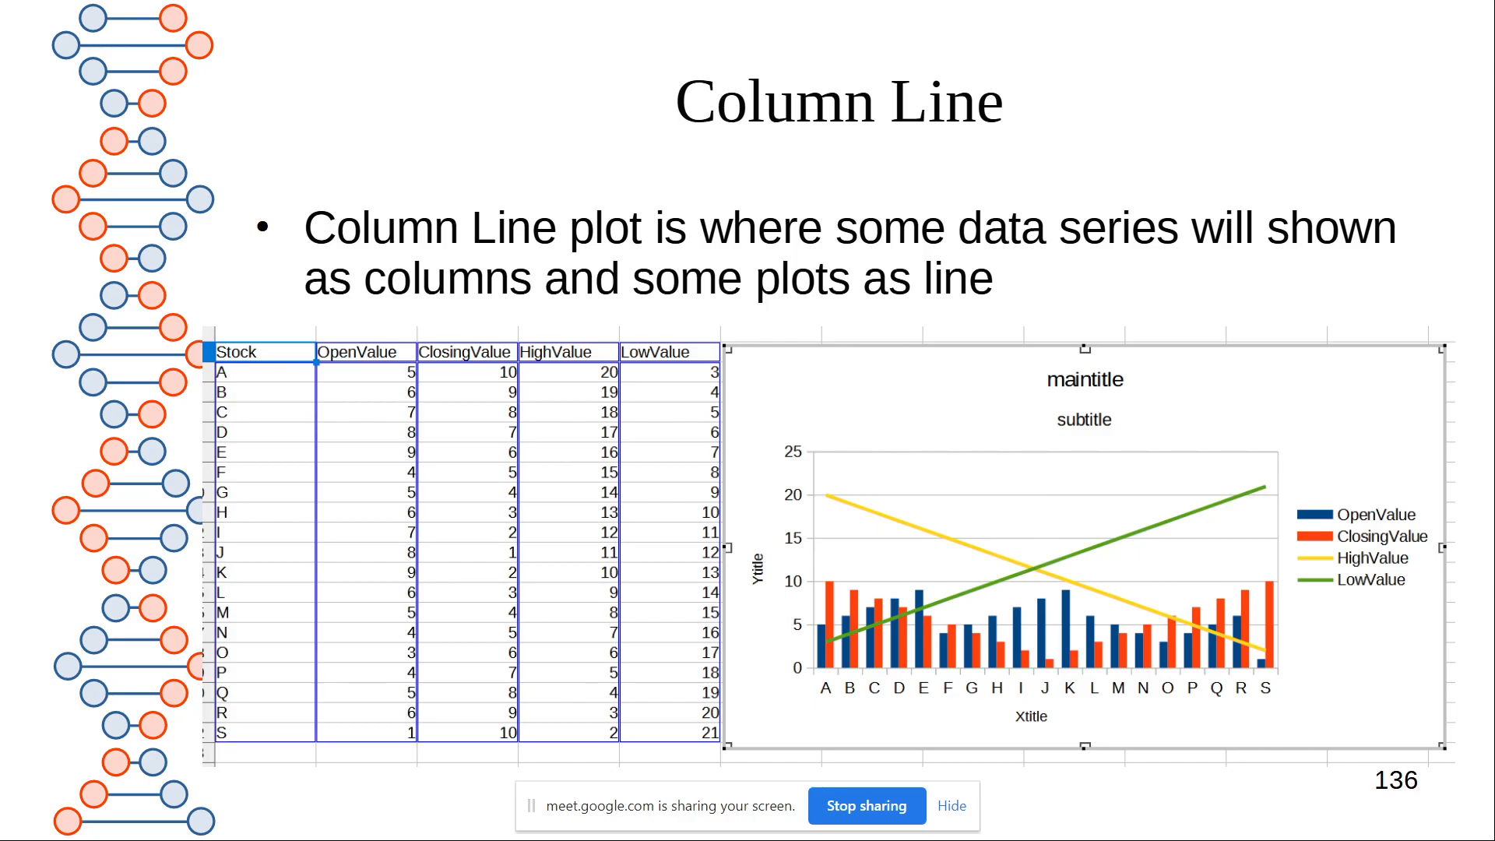
pyautogui.press('Right')
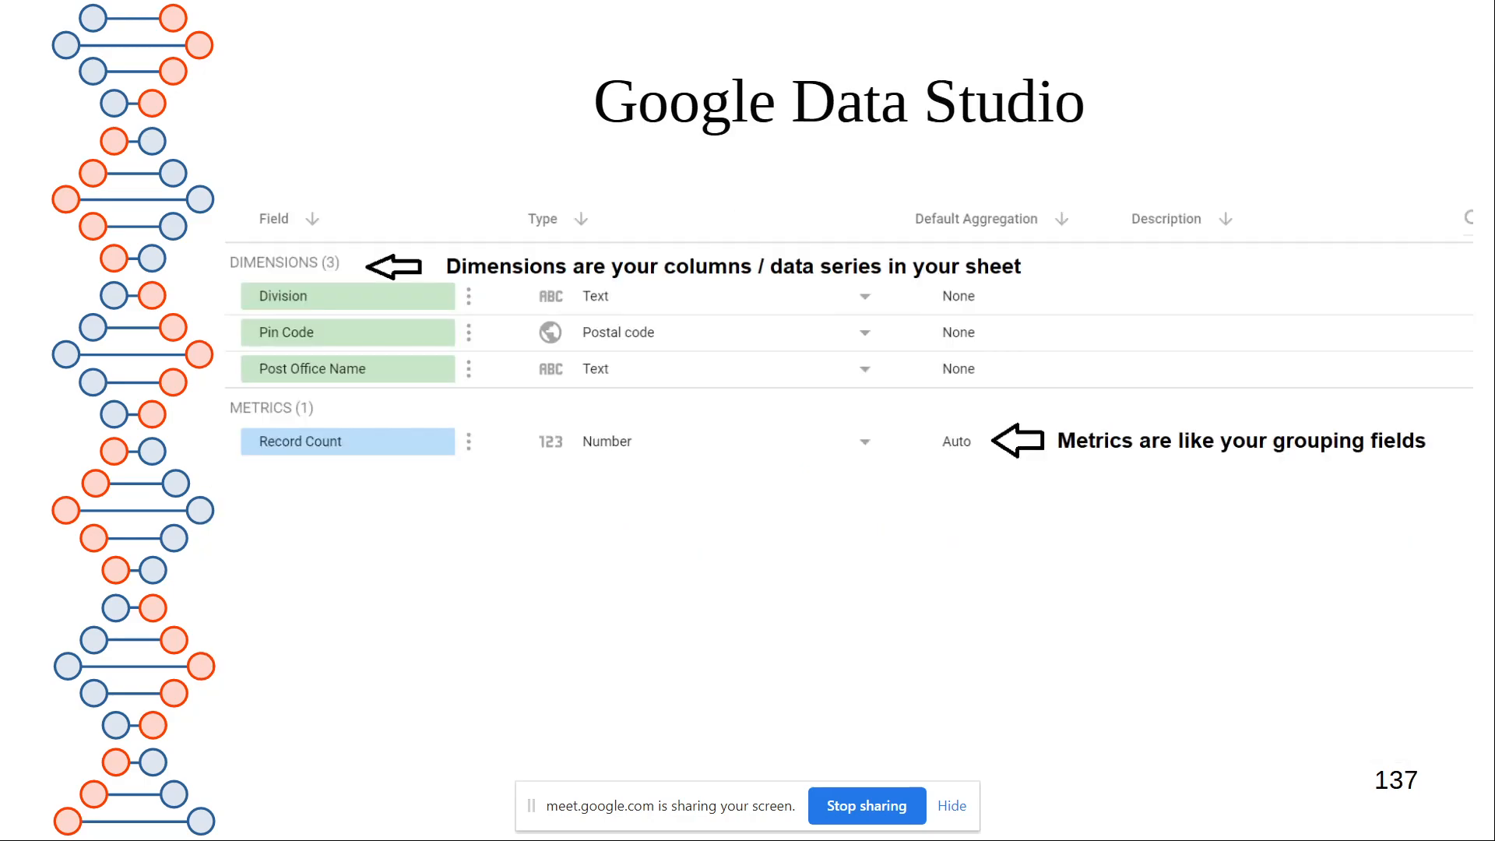
pyautogui.press('Right')
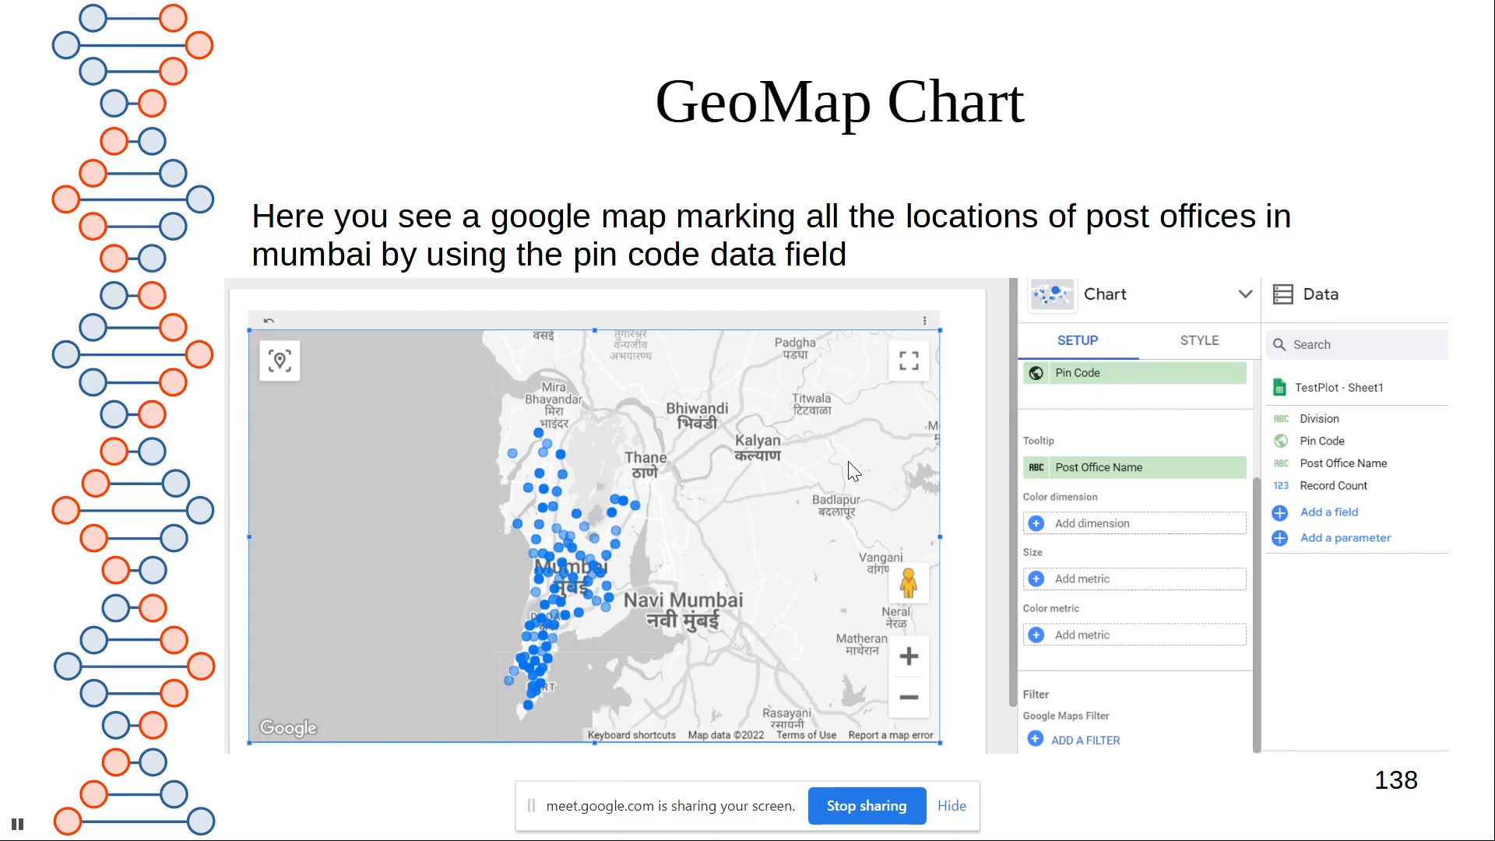
pyautogui.press('Left')
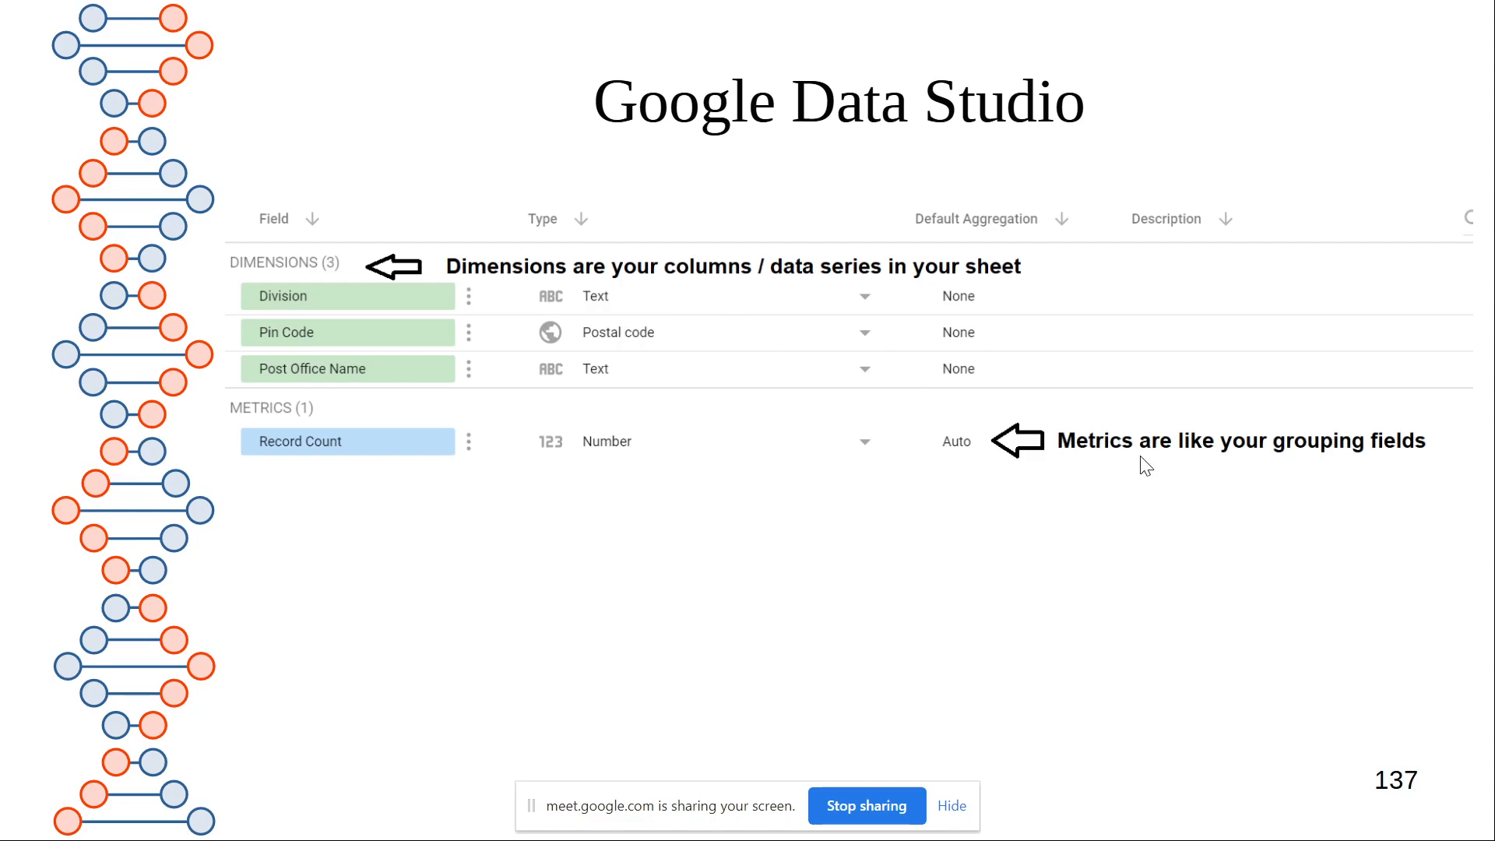
pyautogui.press('Right')
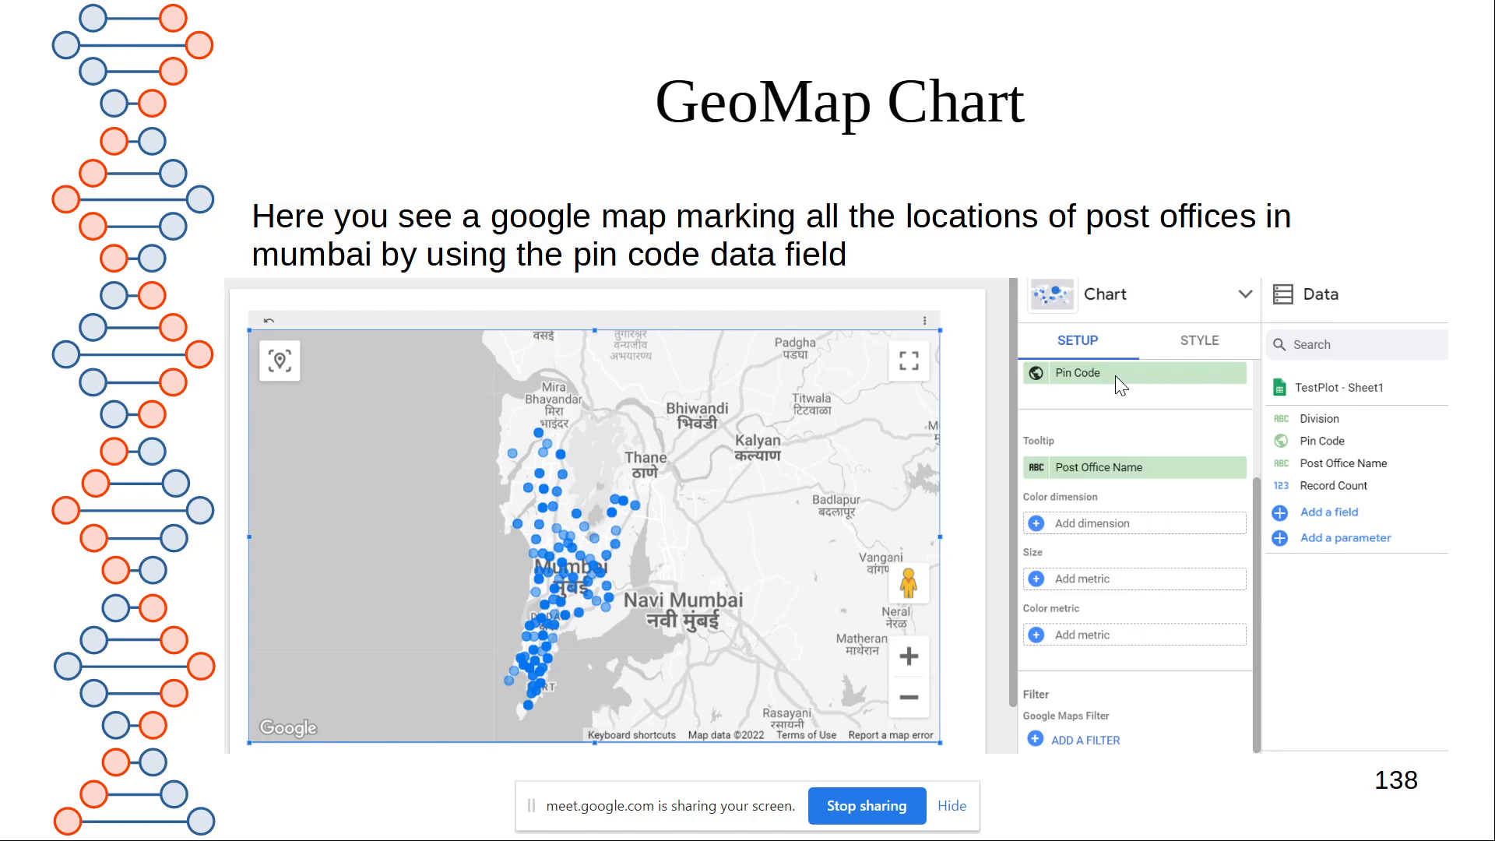
# Switch from the slideshow to Chrome and open Sheet1 of the TestPlot spreadsheet in Google Sheets
pyautogui.hotkey('alt', 'Tab')
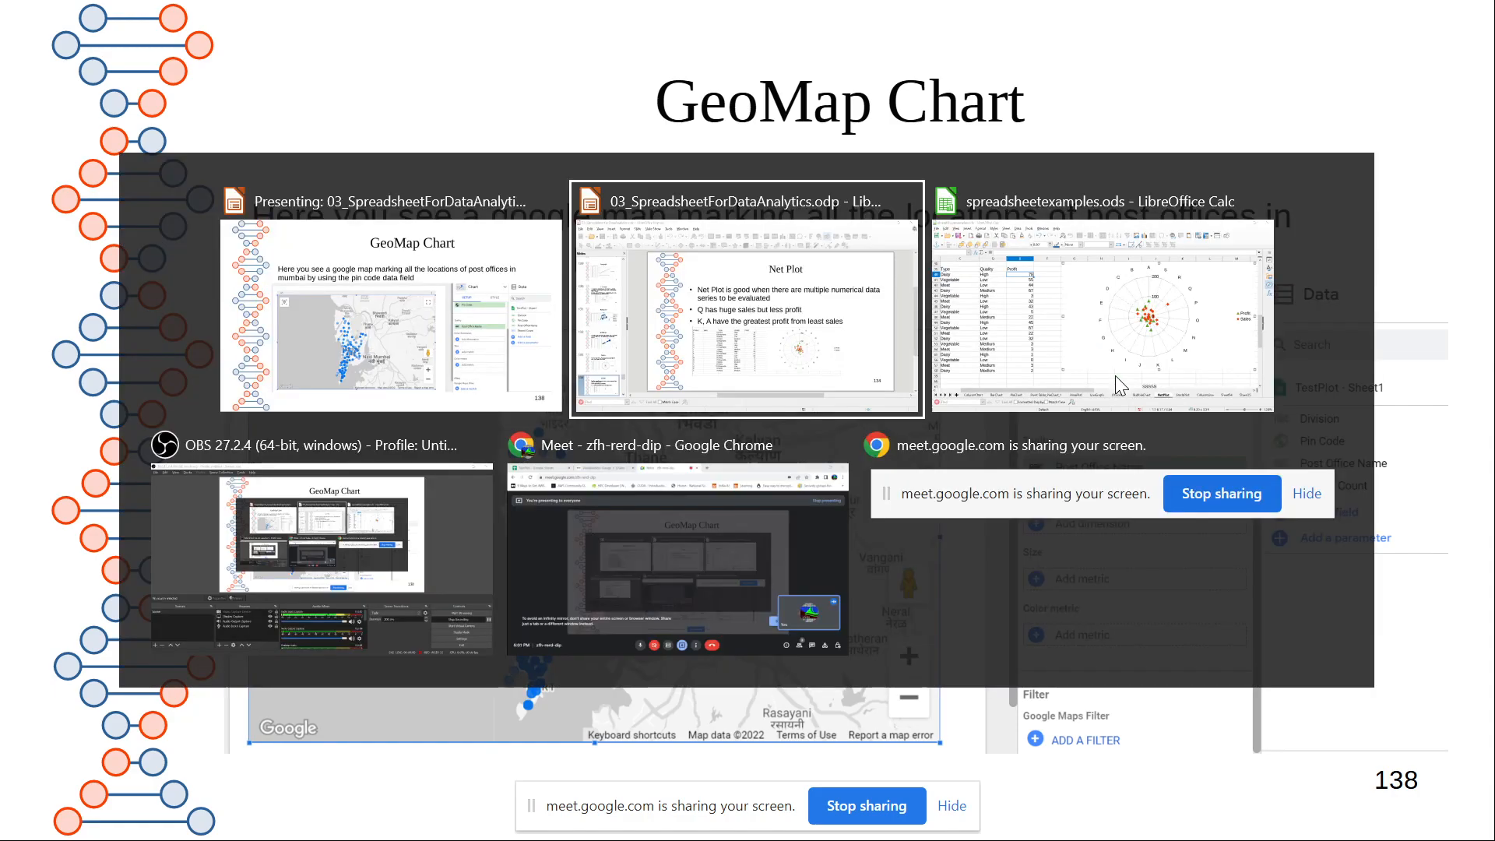
pyautogui.hotkey('alt', 'Tab')
pyautogui.hotkey('alt', 'Tab')
pyautogui.hotkey('alt', 'Tab')
pyautogui.hotkey('alt', 'Tab')
pyautogui.hotkey('alt', 'Tab')
pyautogui.hotkey('alt', 'Tab')
pyautogui.hotkey('alt', 'Tab')
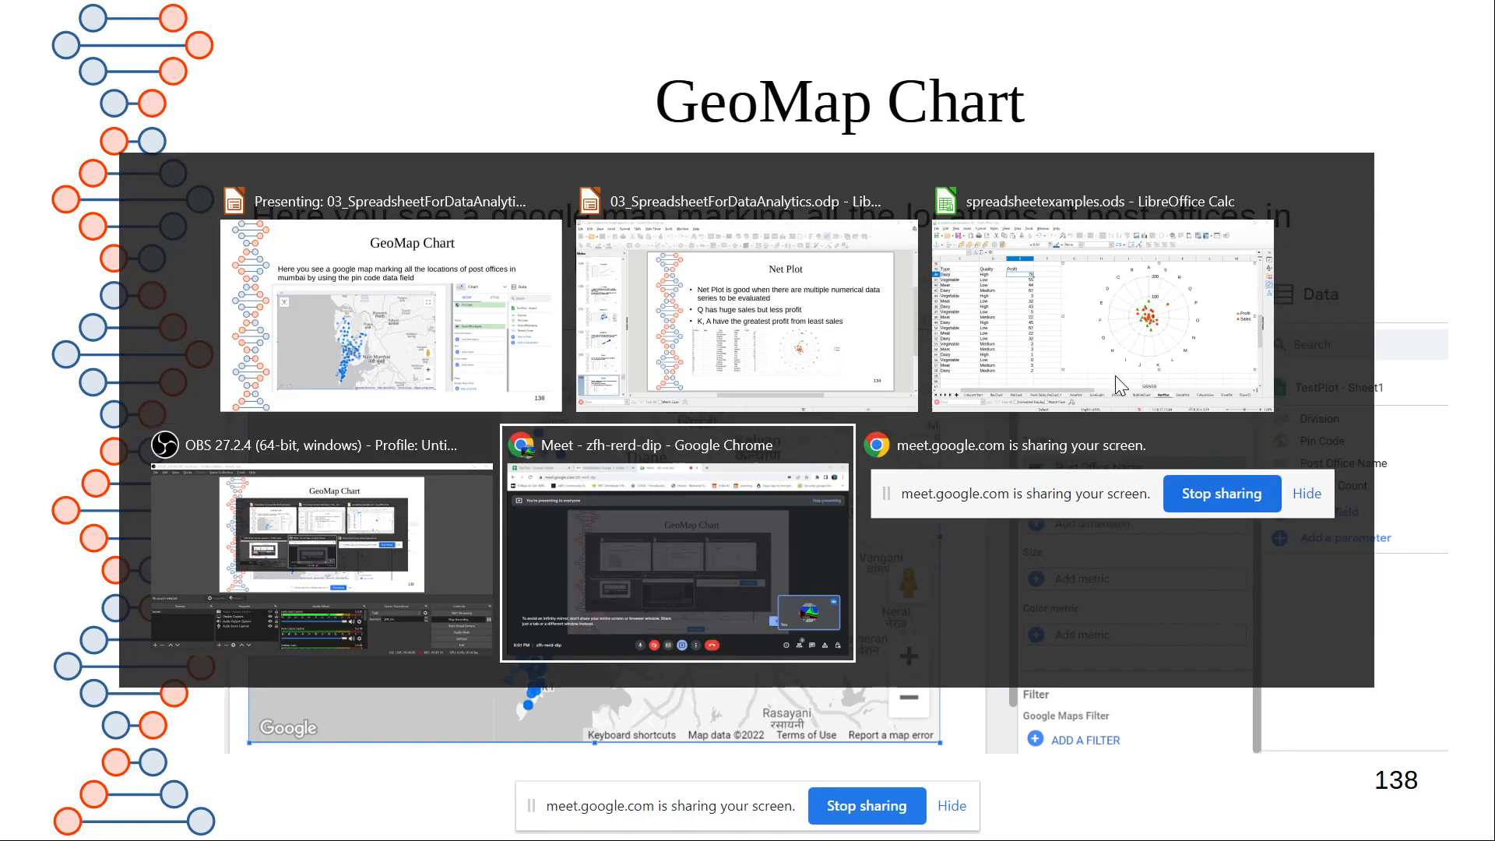
pyautogui.hotkey('alt', 'Tab')
pyautogui.hotkey('alt', 'Tab')
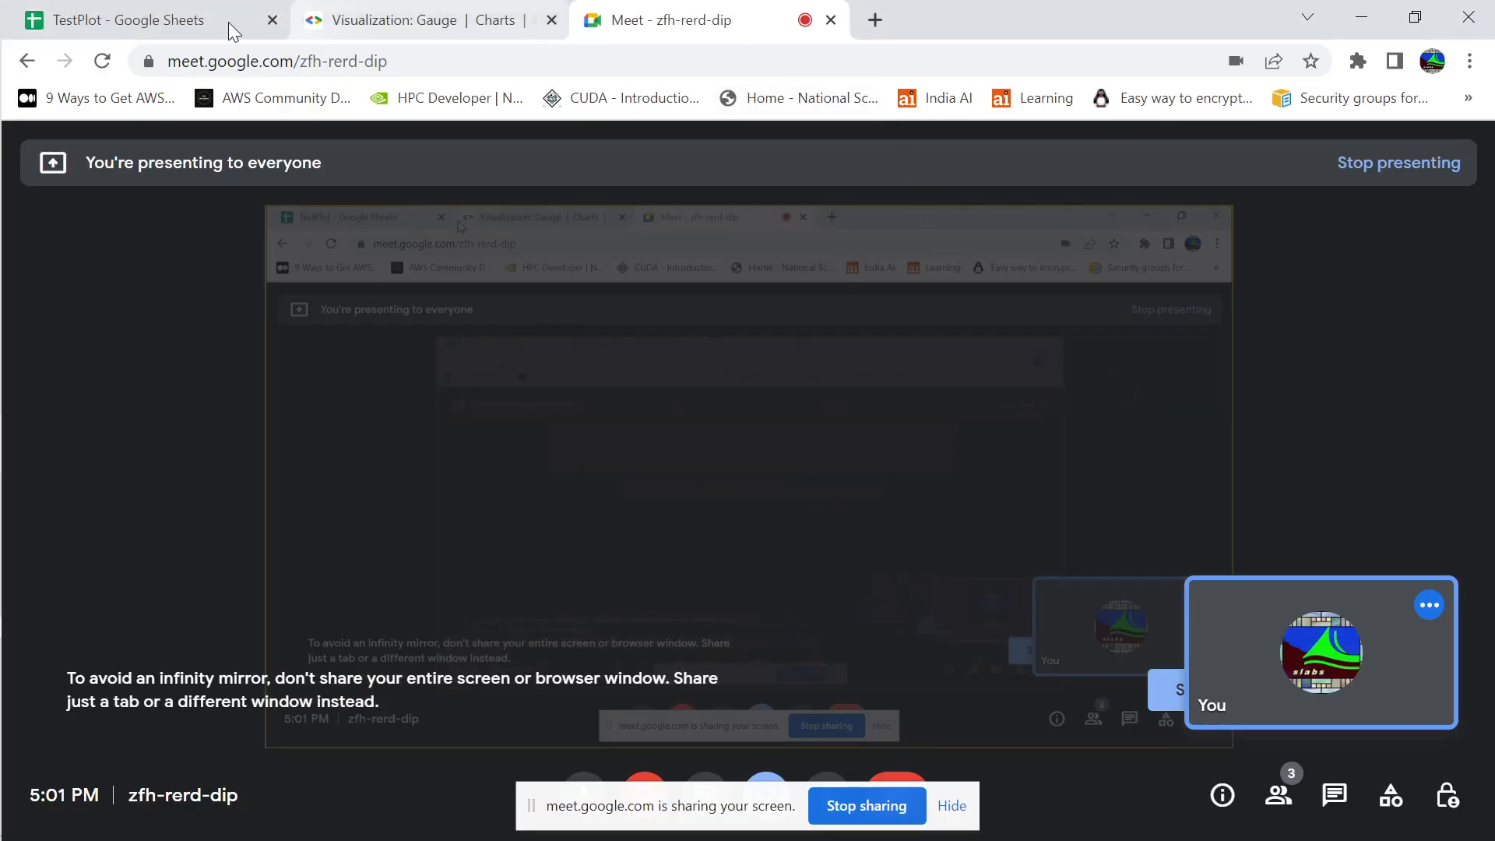
pyautogui.click(177, 21)
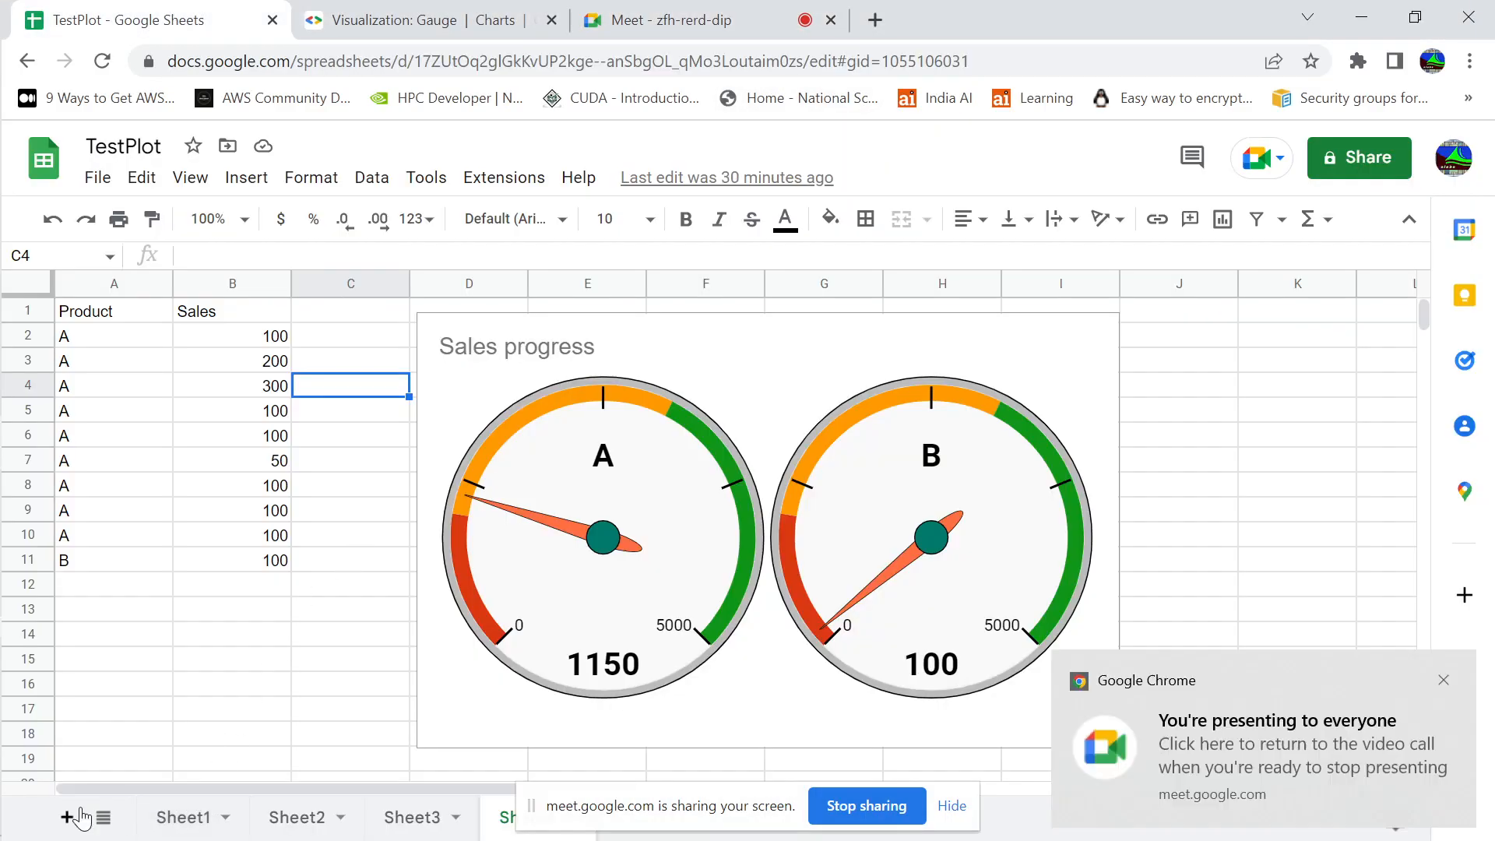
pyautogui.click(174, 822)
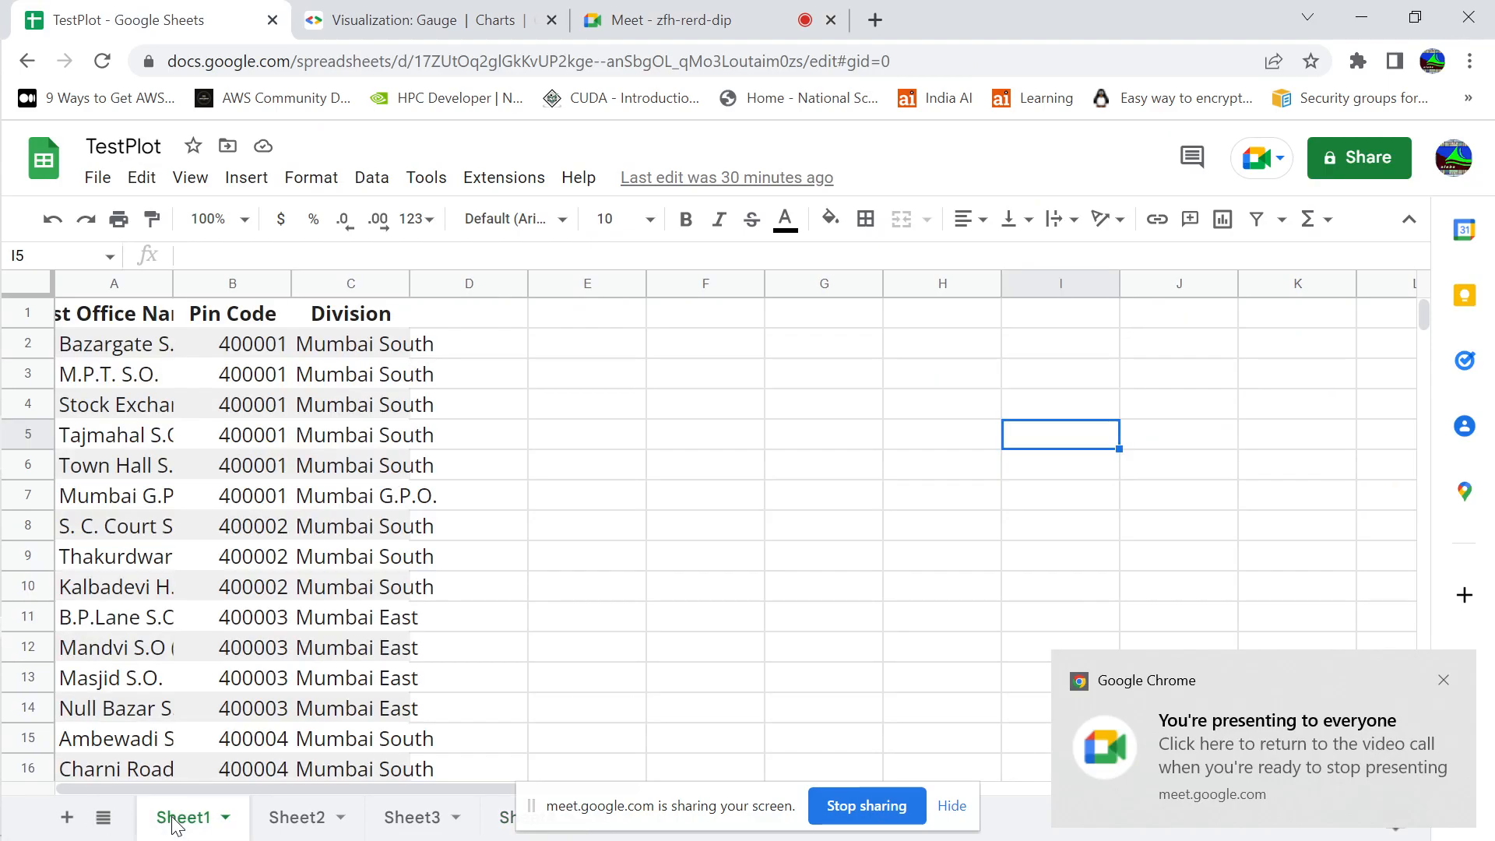
# Go to the Post Office Name header and fit the widths of columns A, B and C to their contents
pyautogui.click(128, 350)
pyautogui.press('Up')
pyautogui.press('Down')
pyautogui.press('Up')
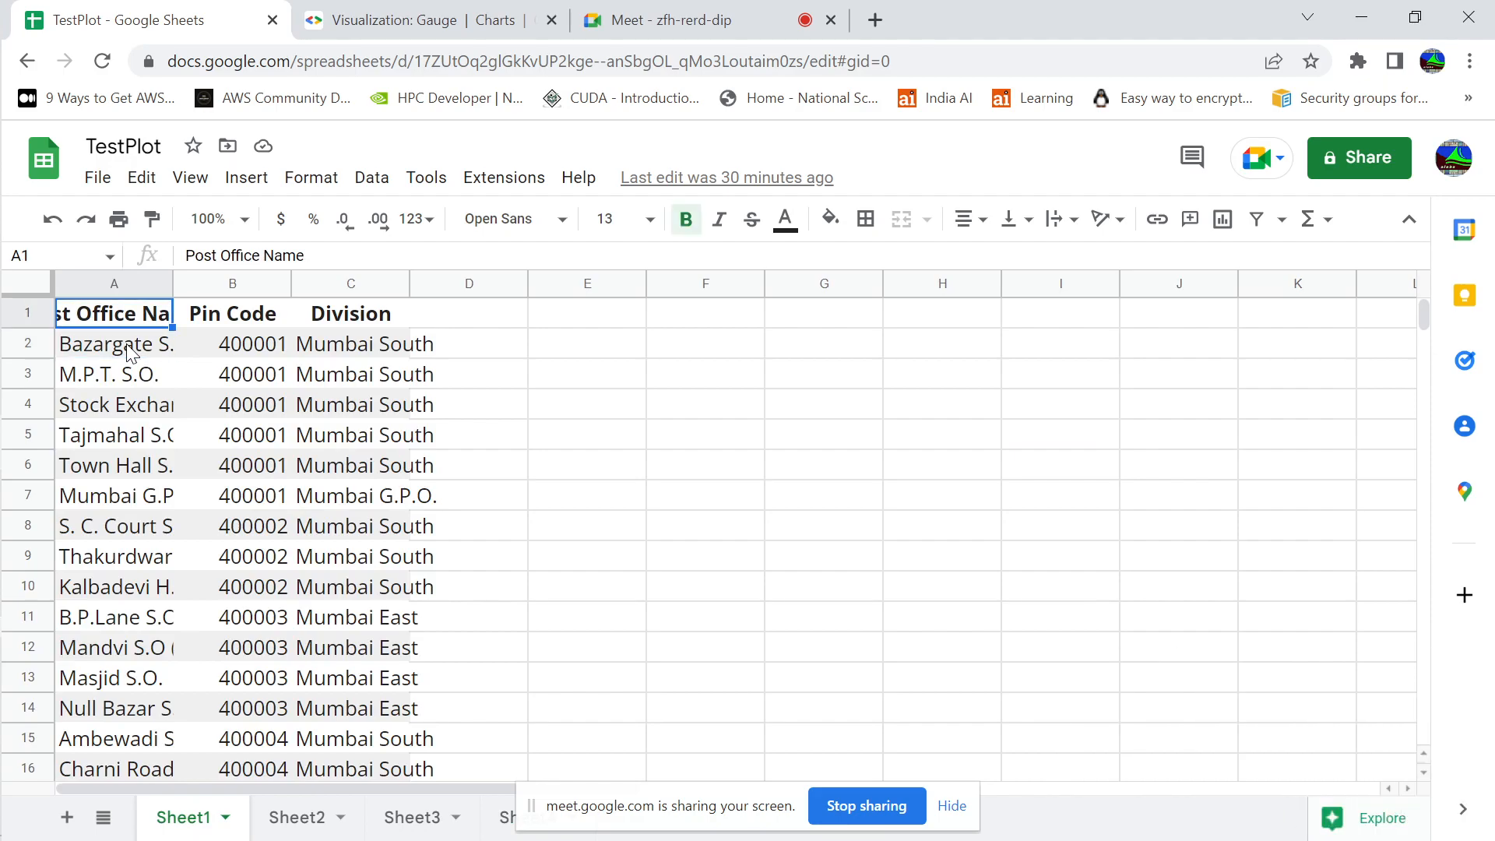
pyautogui.doubleClick(169, 278)
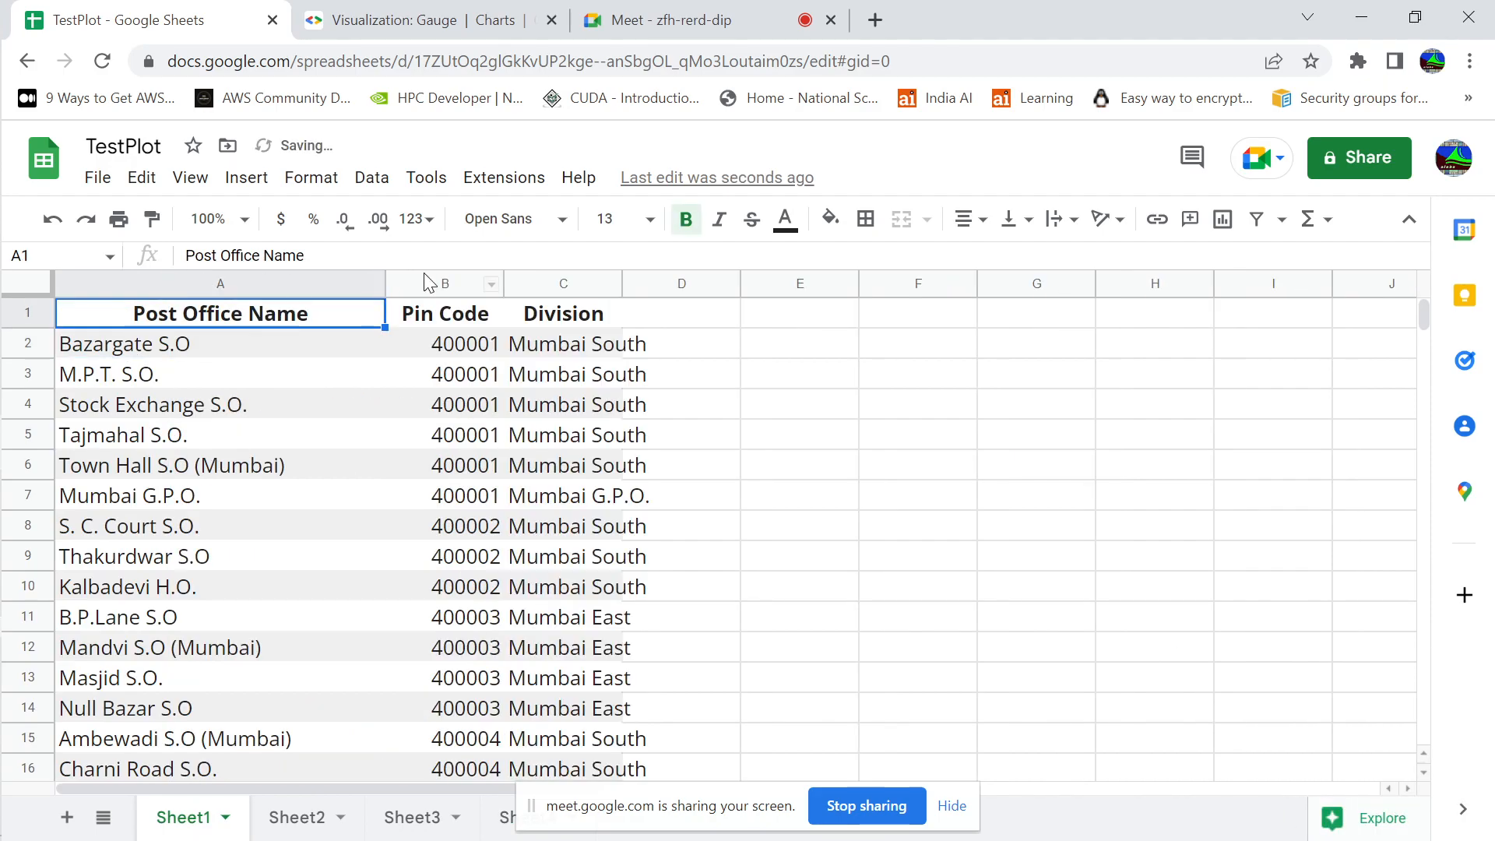
pyautogui.doubleClick(503, 285)
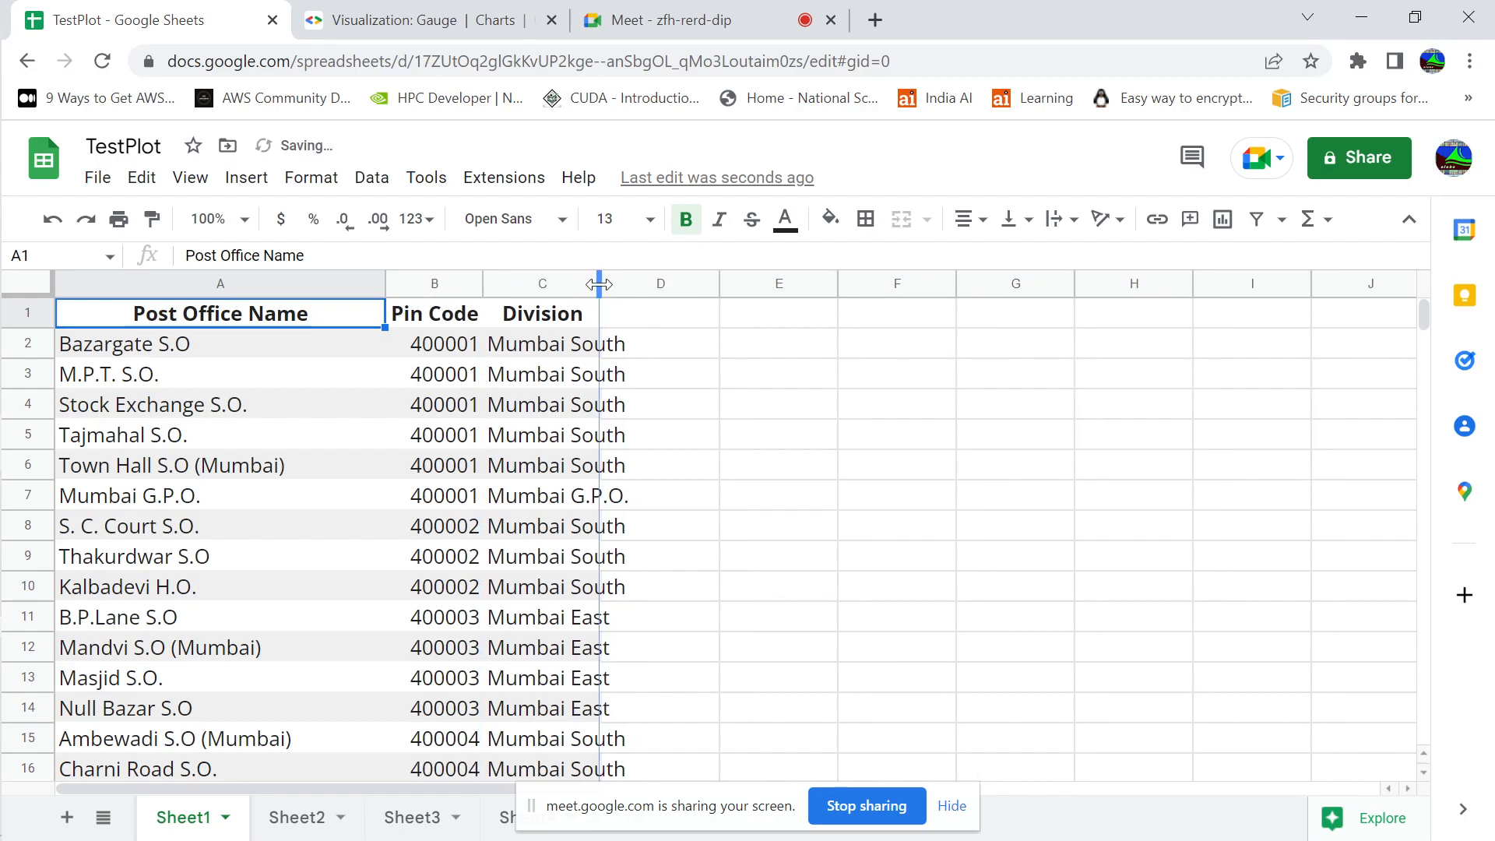
pyautogui.doubleClick(600, 284)
# Examine the post office records by selecting the range A2 to C45, and return to cell A1
pyautogui.click(651, 342)
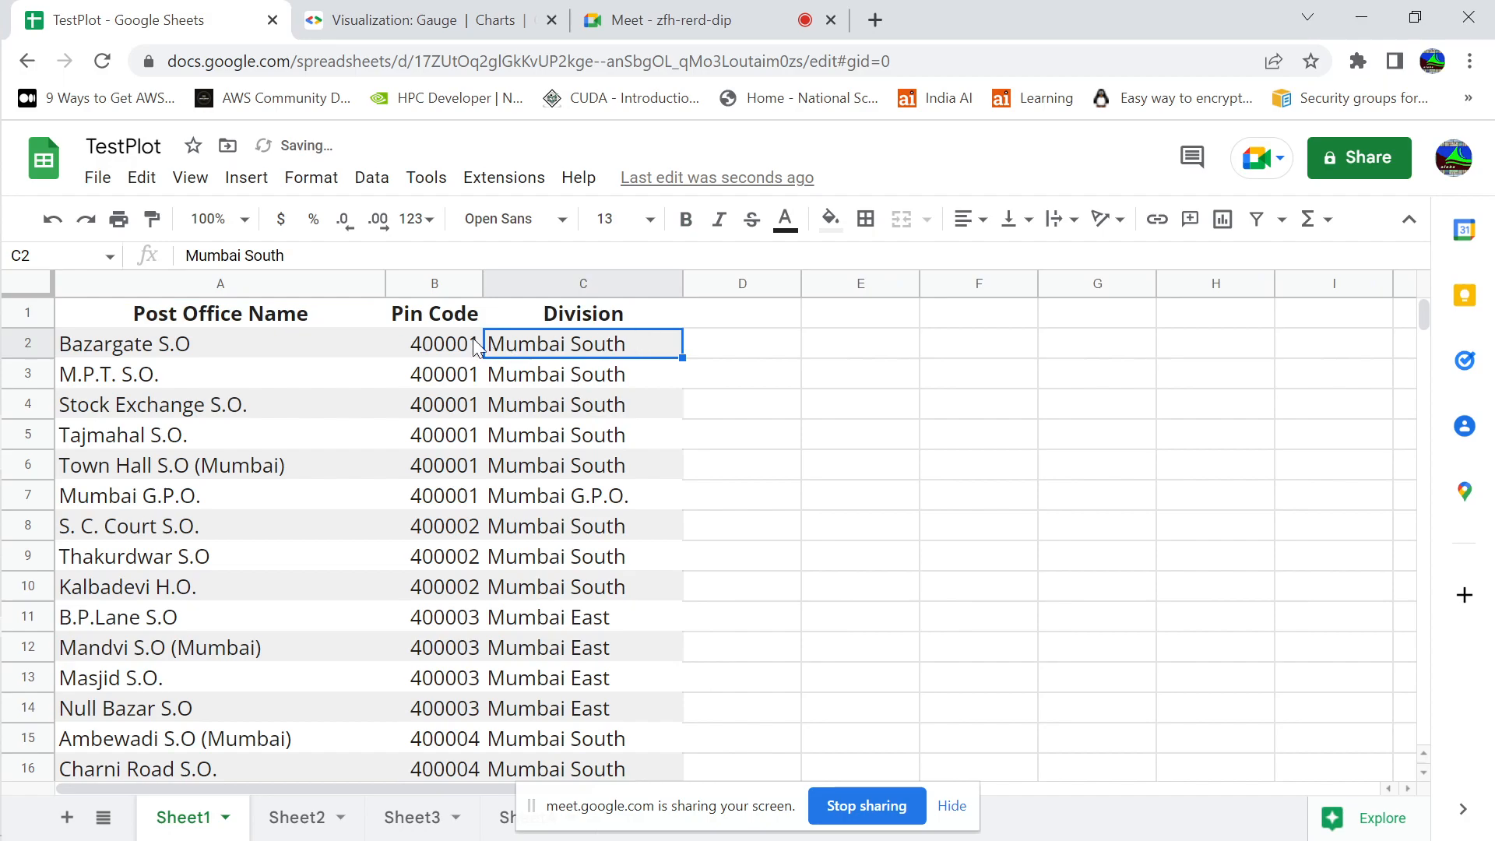
pyautogui.click(417, 354)
pyautogui.press('Left')
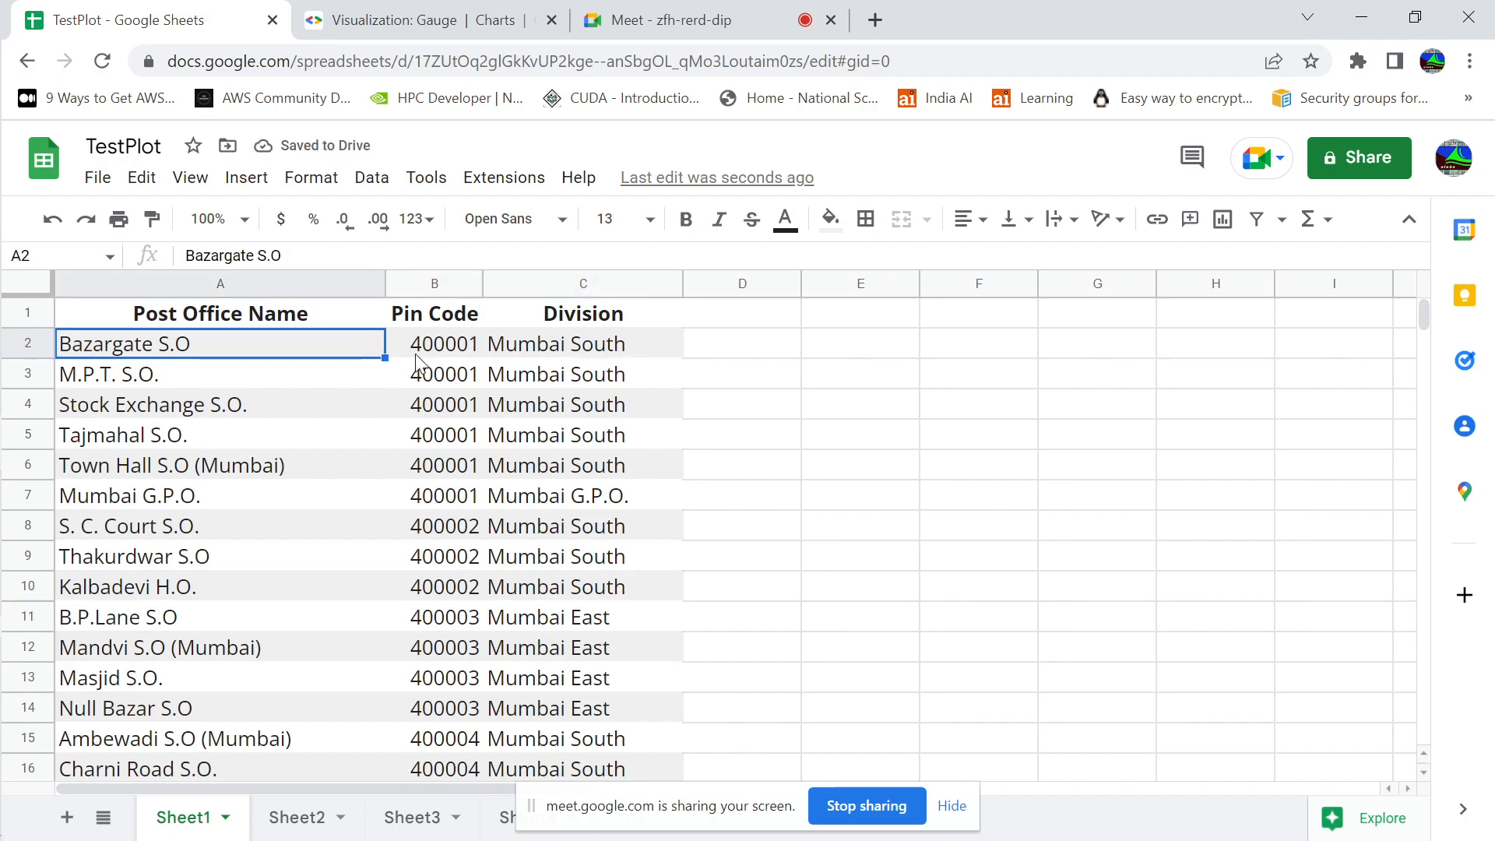
pyautogui.hotkey('shift', 'Right')
pyautogui.hotkey('shift', 'Right')
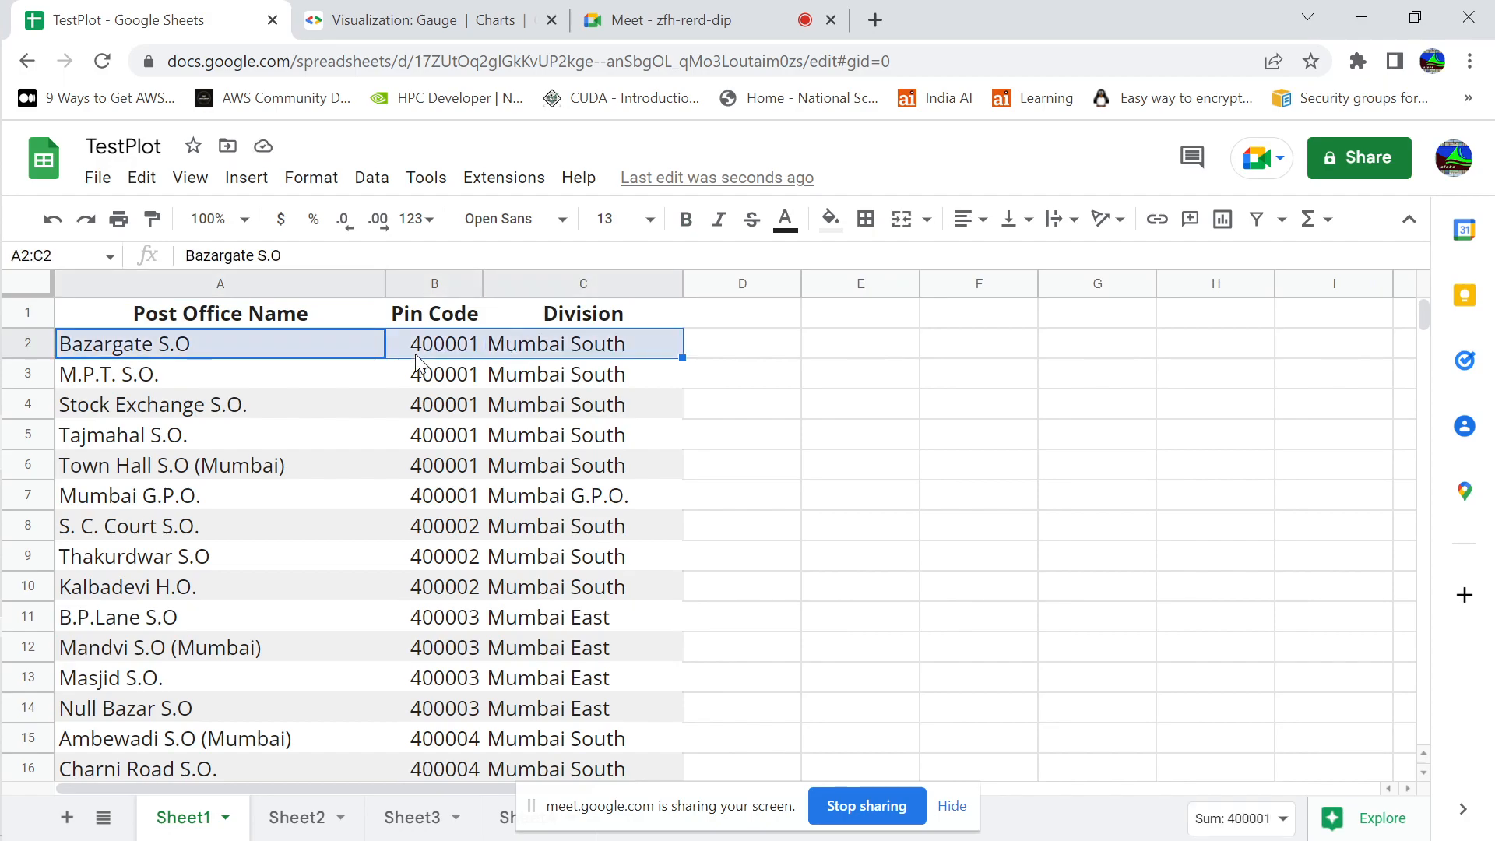
pyautogui.hotkey('shift', 'Down')
pyautogui.hotkey('shift', 'Down')
pyautogui.hotkey('shift', 'Down')
pyautogui.hotkey('shift', 'Down')
pyautogui.hotkey('shift', 'Down')
pyautogui.hotkey('shift', 'Down')
pyautogui.hotkey('shift', 'Down')
pyautogui.hotkey('shift', 'Down')
pyautogui.hotkey('shift', 'Down')
pyautogui.hotkey('shift', 'Down')
pyautogui.hotkey('shift', 'Down')
pyautogui.hotkey('shift', 'Down')
pyautogui.hotkey('shift', 'Down')
pyautogui.hotkey('shift', 'Down')
pyautogui.hotkey('shift', 'Down')
pyautogui.hotkey('shift', 'Down')
pyautogui.hotkey('shift', 'Down')
pyautogui.hotkey('shift', 'Down')
pyautogui.hotkey('shift', 'Down')
pyautogui.hotkey('shift', 'Down')
pyautogui.hotkey('shift', 'Down')
pyautogui.hotkey('shift', 'Down')
pyautogui.hotkey('shift', 'Down')
pyautogui.hotkey('shift', 'Down')
pyautogui.hotkey('shift', 'Down')
pyautogui.hotkey('shift', 'Down')
pyautogui.hotkey('shift', 'Down')
pyautogui.hotkey('shift', 'Down')
pyautogui.hotkey('shift', 'Down')
pyautogui.hotkey('shift', 'Down')
pyautogui.hotkey('shift', 'Down')
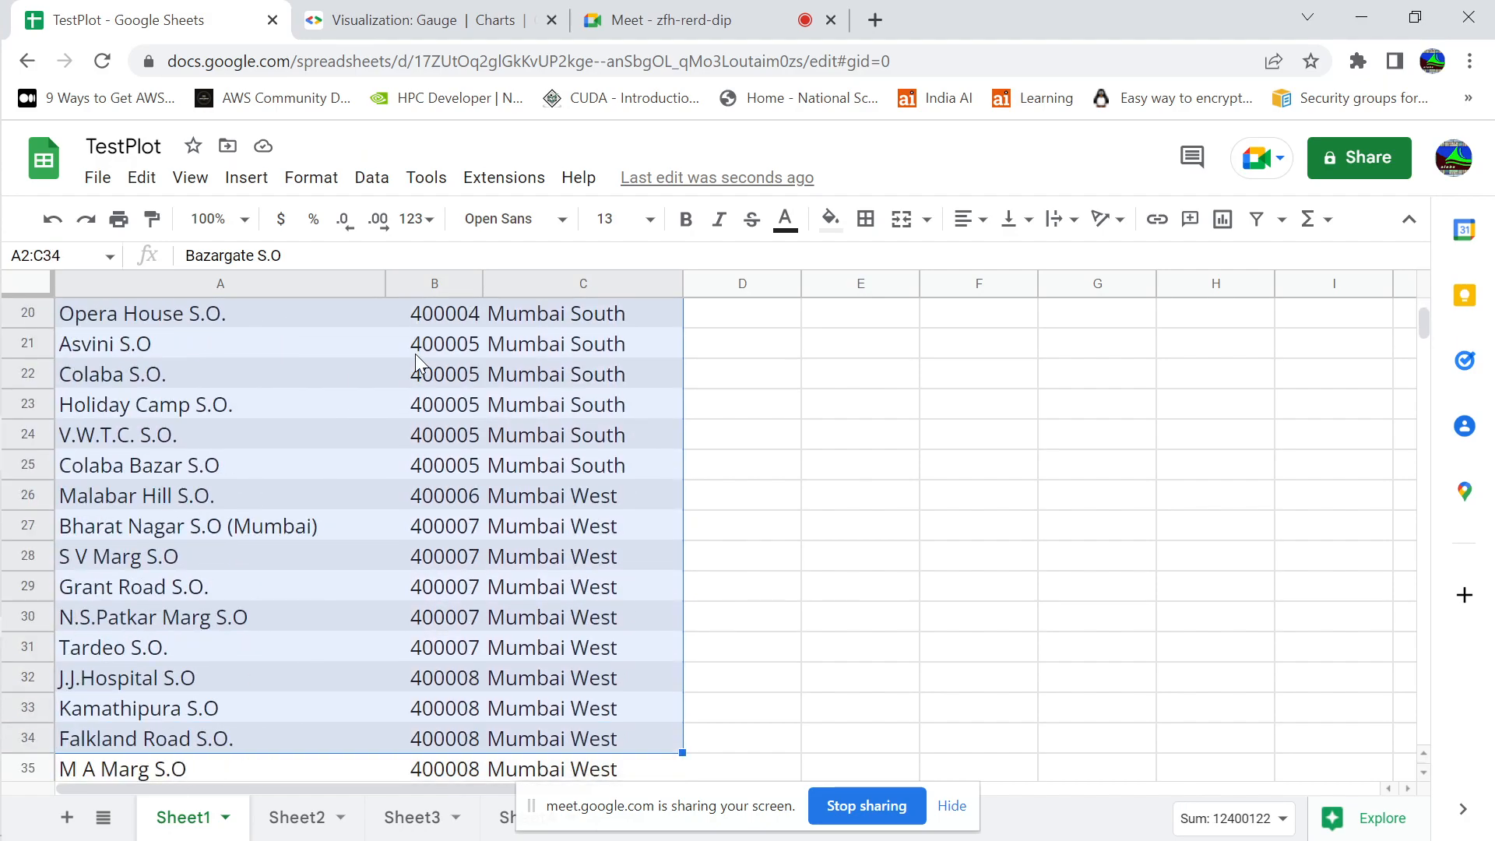
pyautogui.hotkey('shift', 'Down')
pyautogui.hotkey('shift', 'Down')
pyautogui.hotkey('shift', 'Down')
pyautogui.hotkey('shift', 'Down')
pyautogui.hotkey('shift', 'Down')
pyautogui.hotkey('shift', 'Down')
pyautogui.hotkey('shift', 'Down')
pyautogui.hotkey('shift', 'Down')
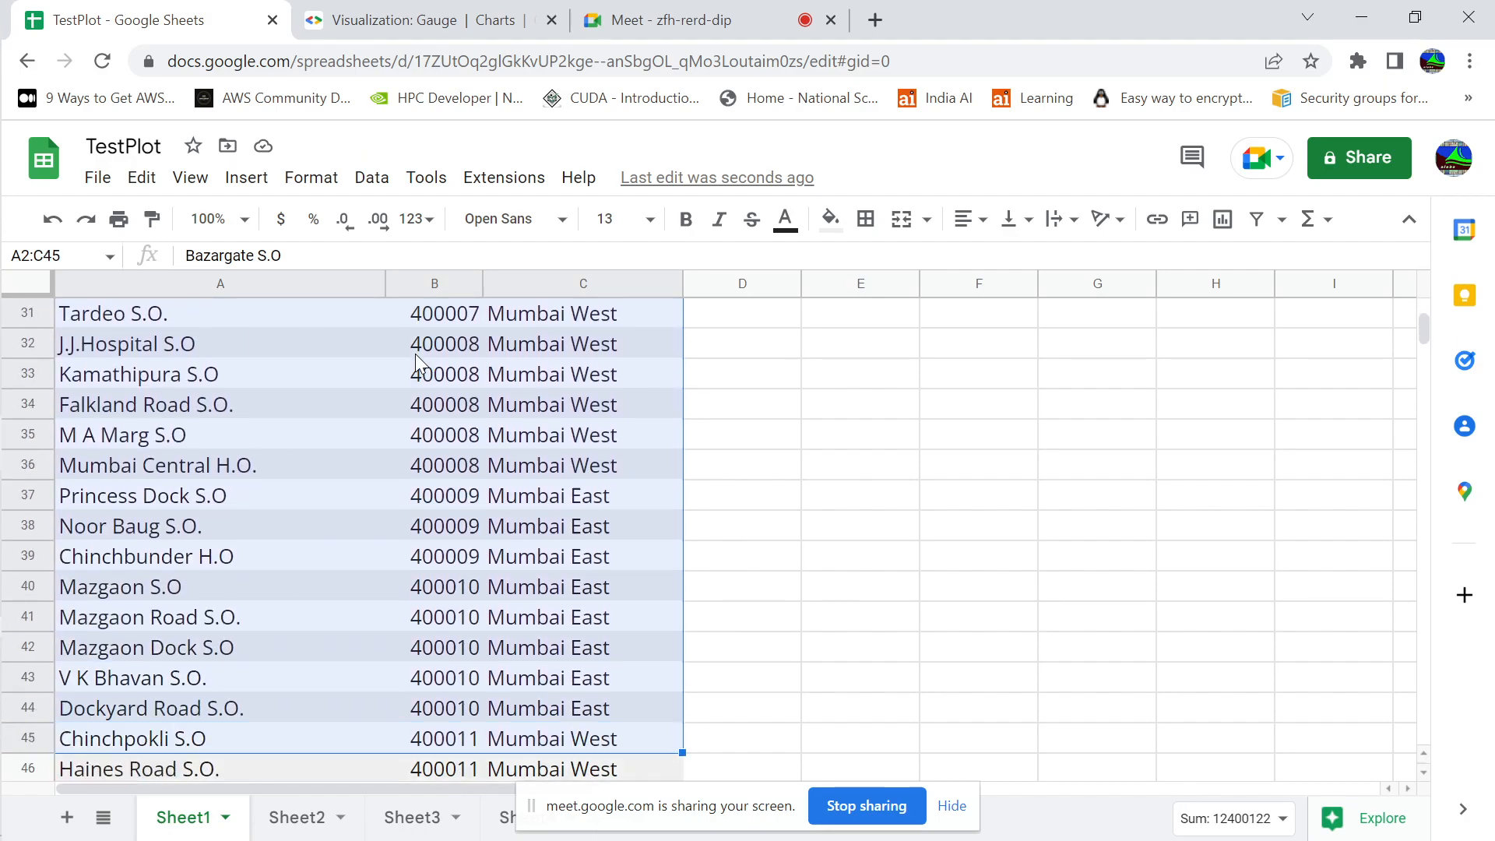
pyautogui.hotkey('ctrl', 'Home')
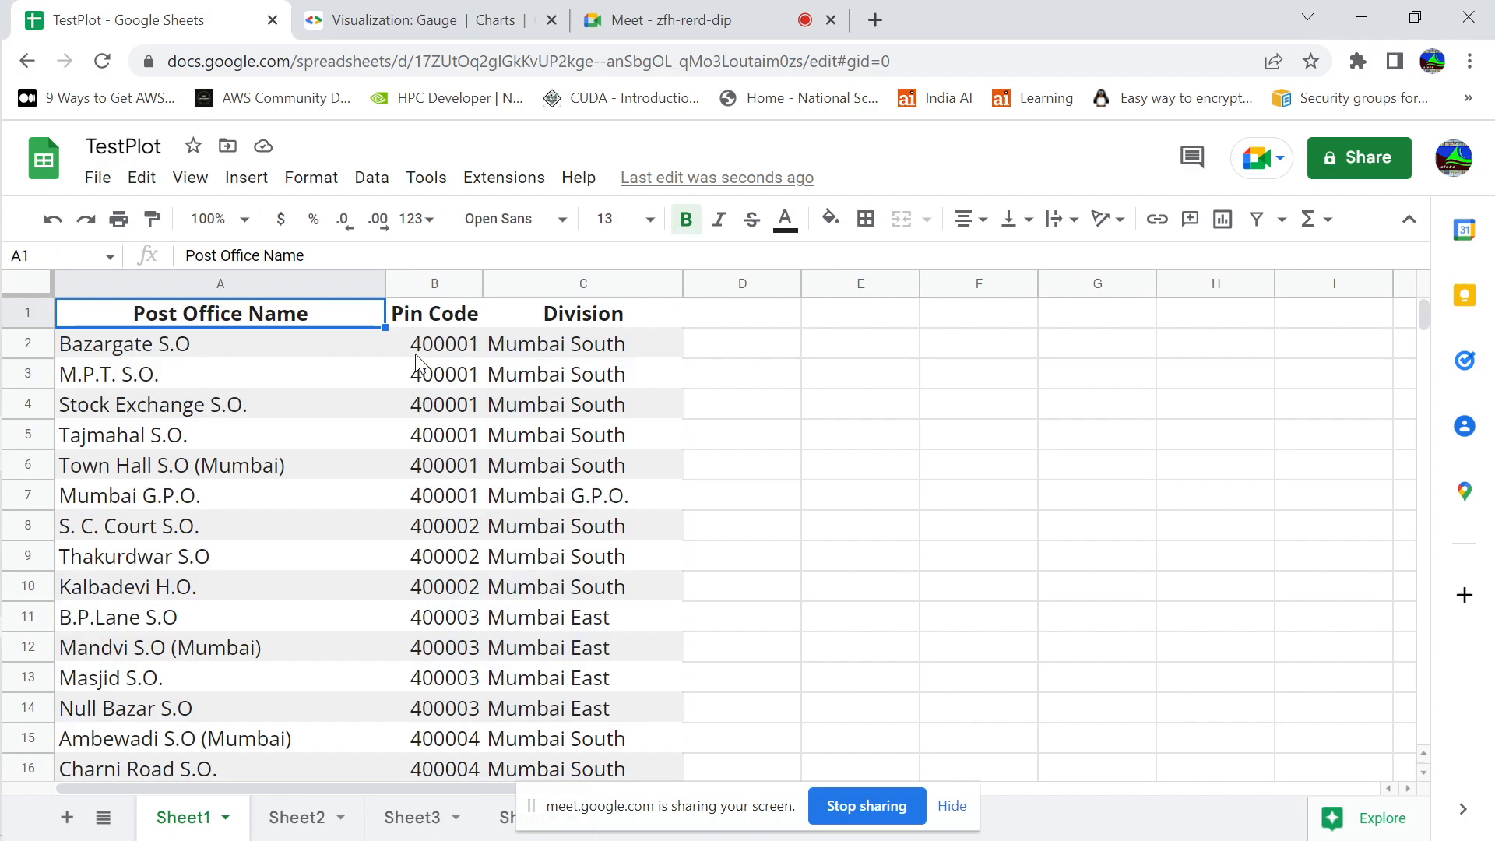
# Highlight the Pin Code column, the Post Office Name column and all three data columns, and clear the selection at cell D3
pyautogui.click(459, 348)
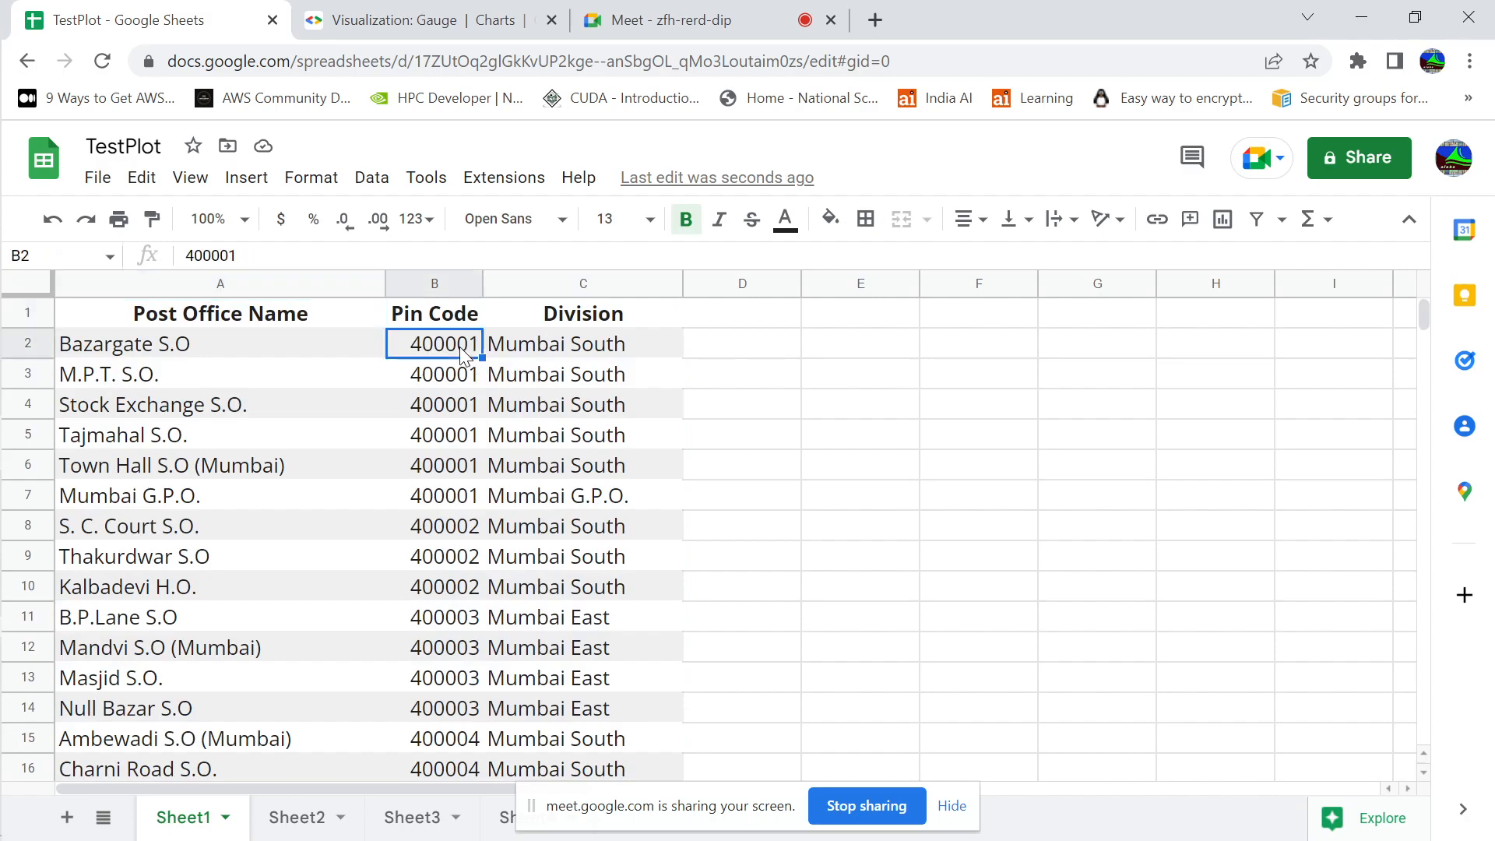
pyautogui.click(433, 285)
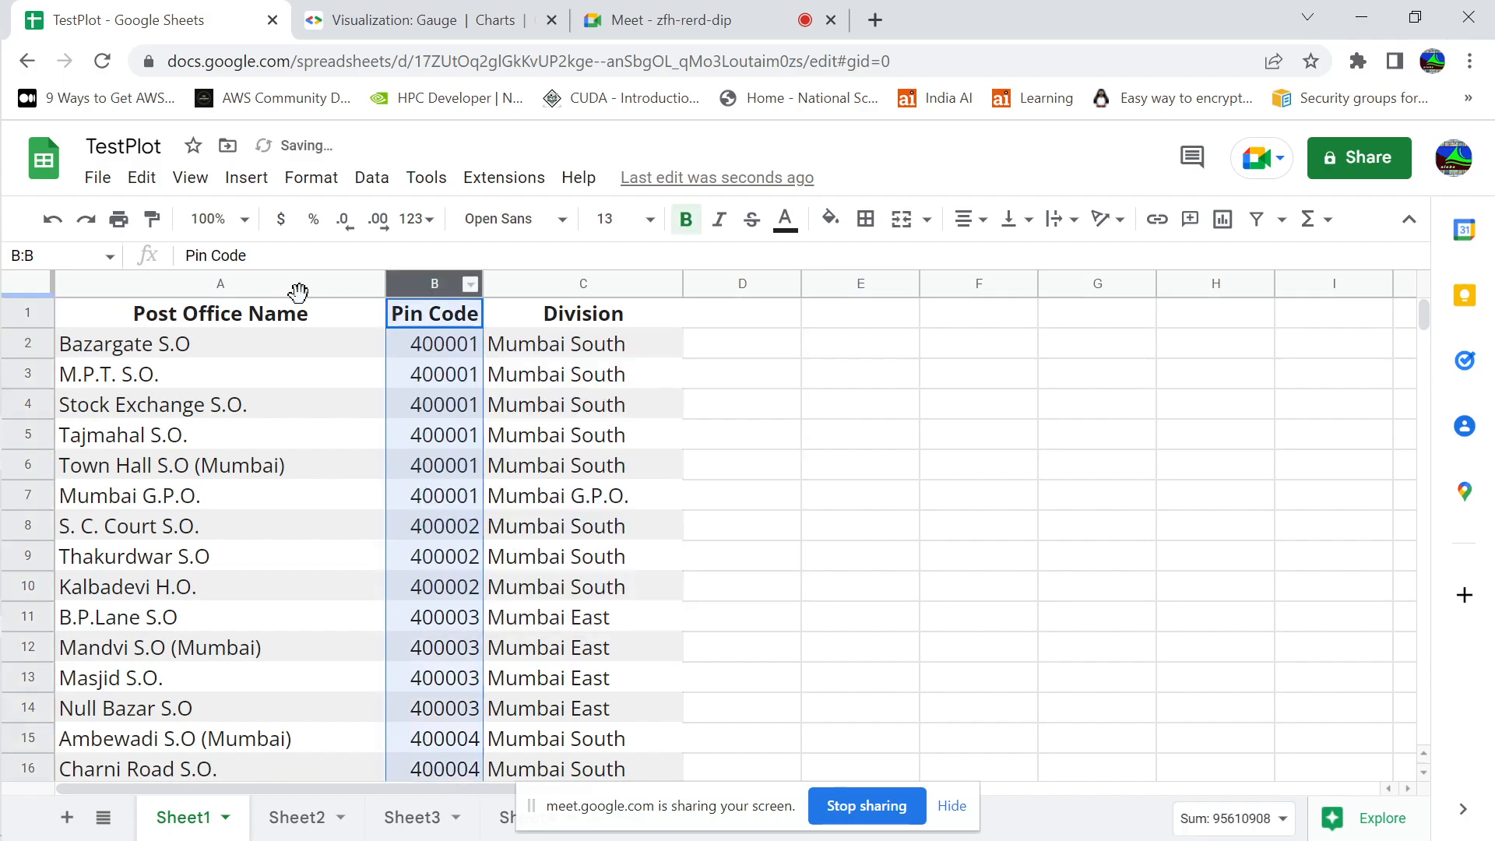
pyautogui.click(304, 286)
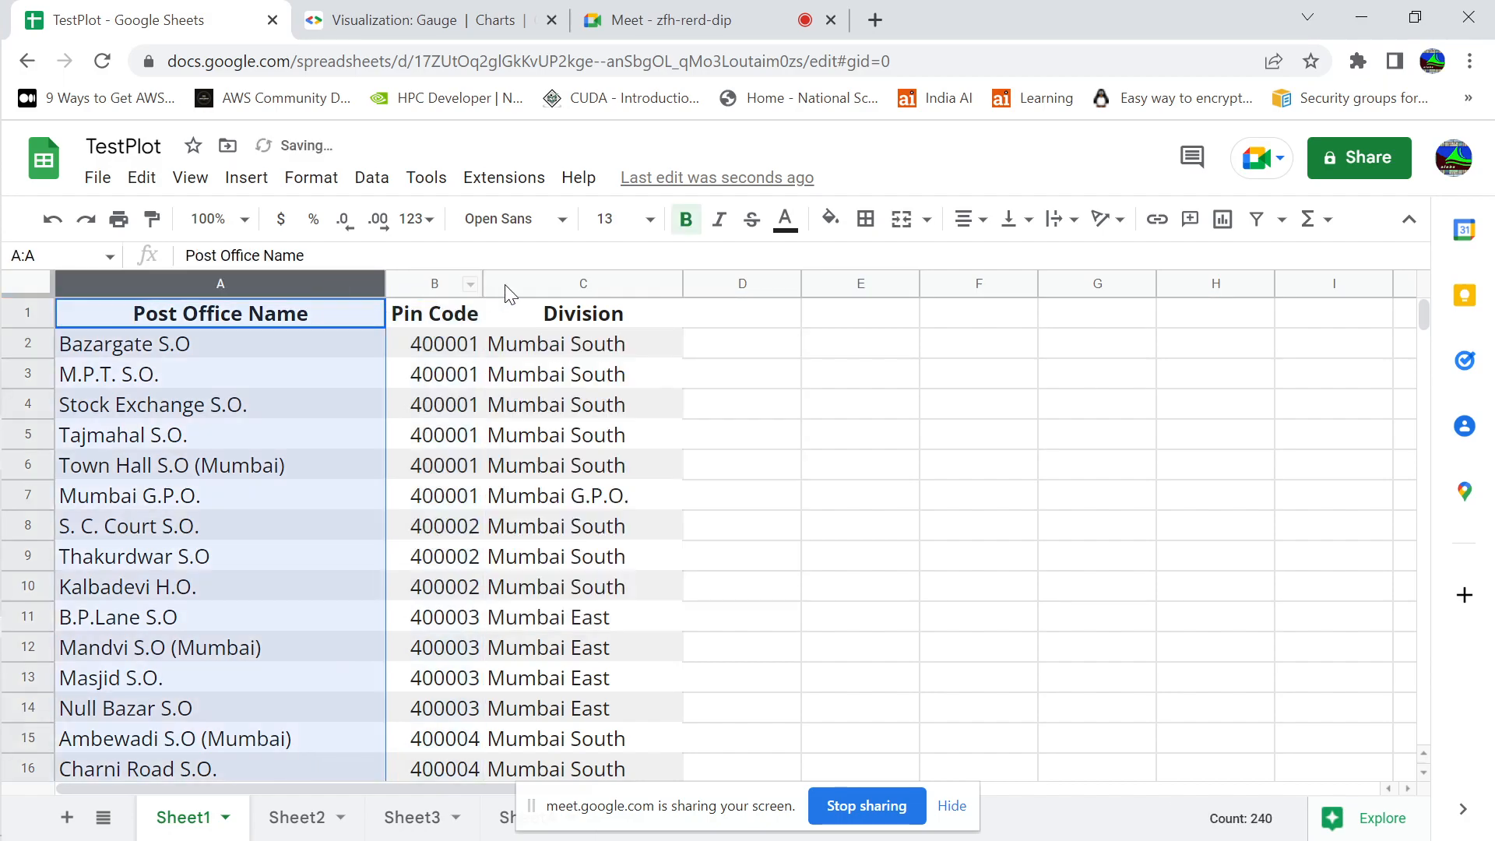
pyautogui.keyDown('shift'); pyautogui.click(587, 285); pyautogui.keyUp('shift')
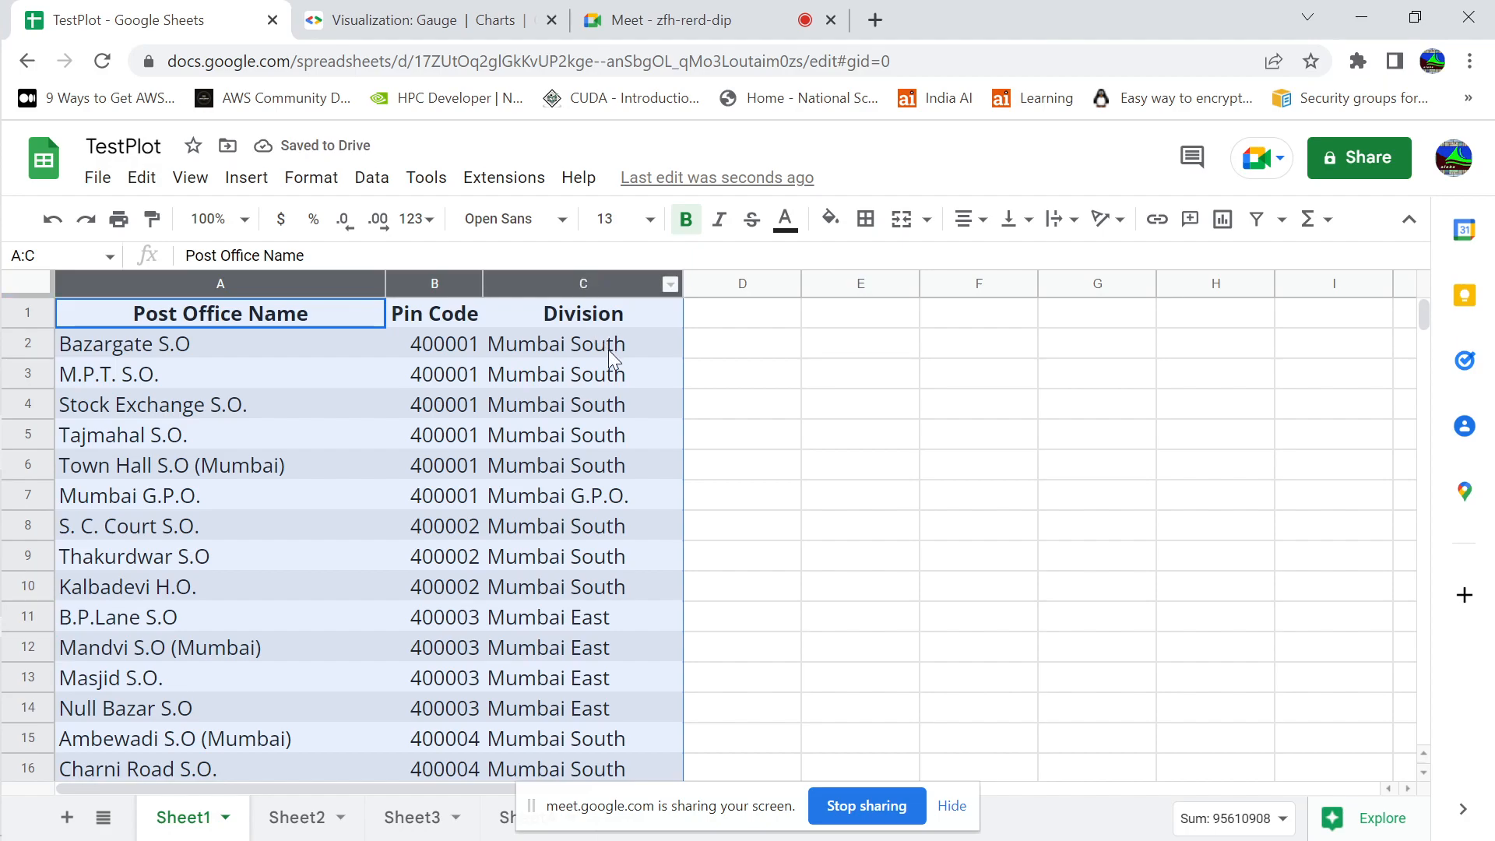
pyautogui.click(775, 366)
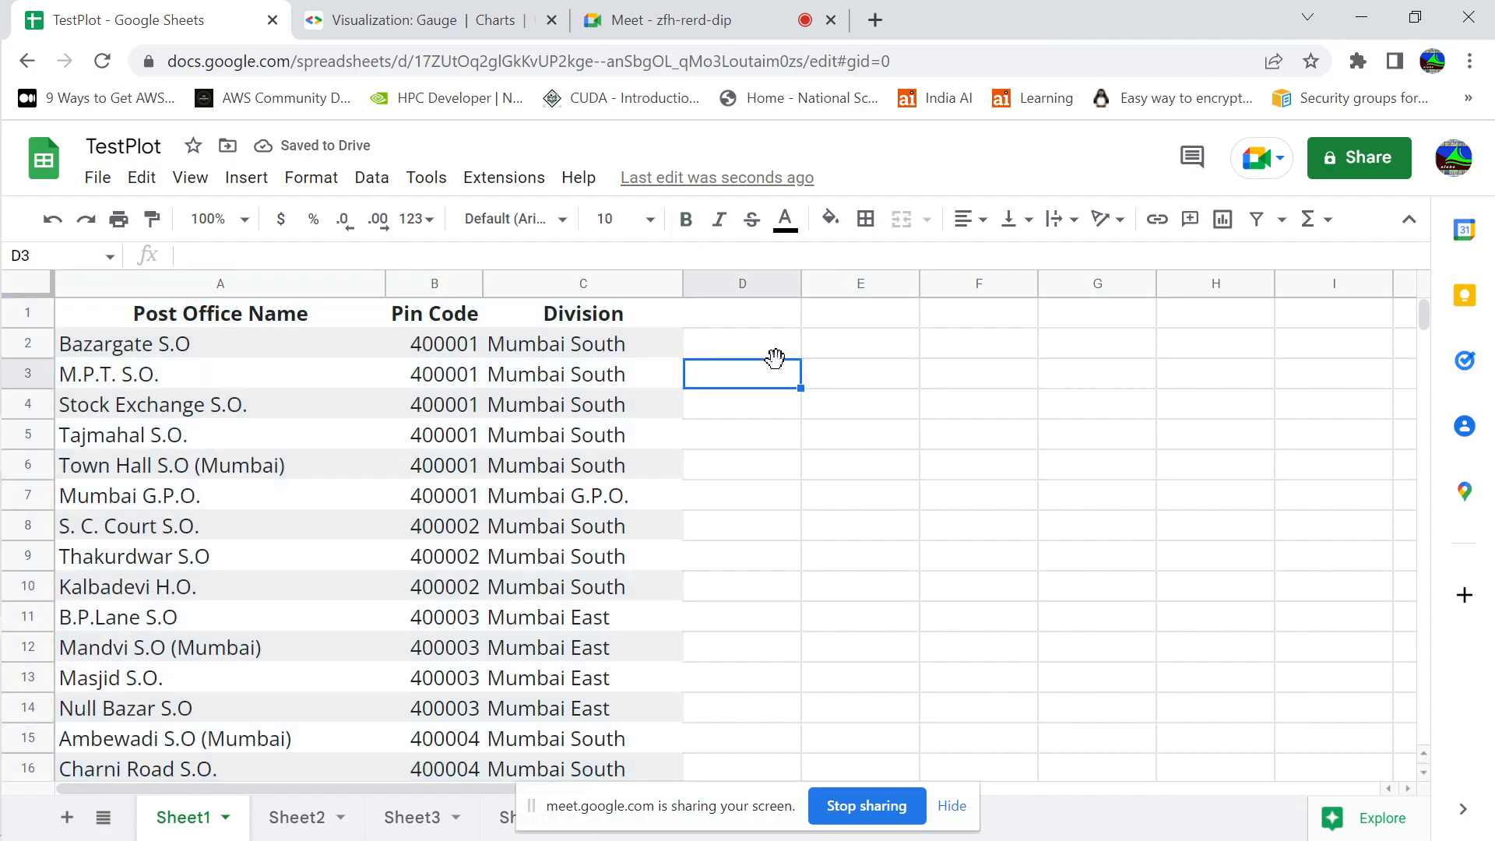
# Select the first pin code in cell B2, and view the sales table on Sheet2 before returning to Sheet1
pyautogui.click(445, 348)
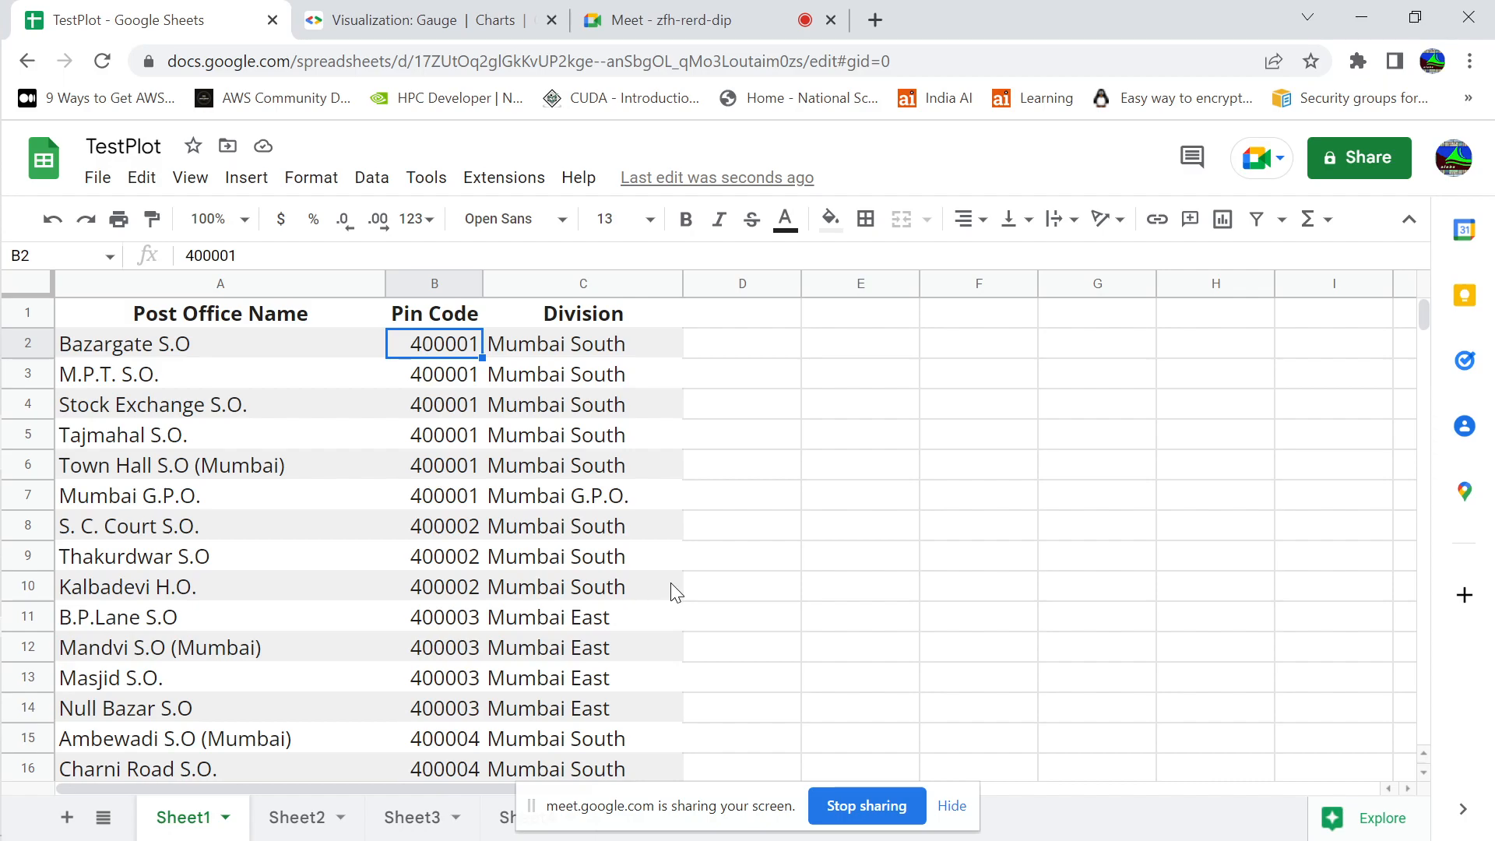
pyautogui.click(311, 821)
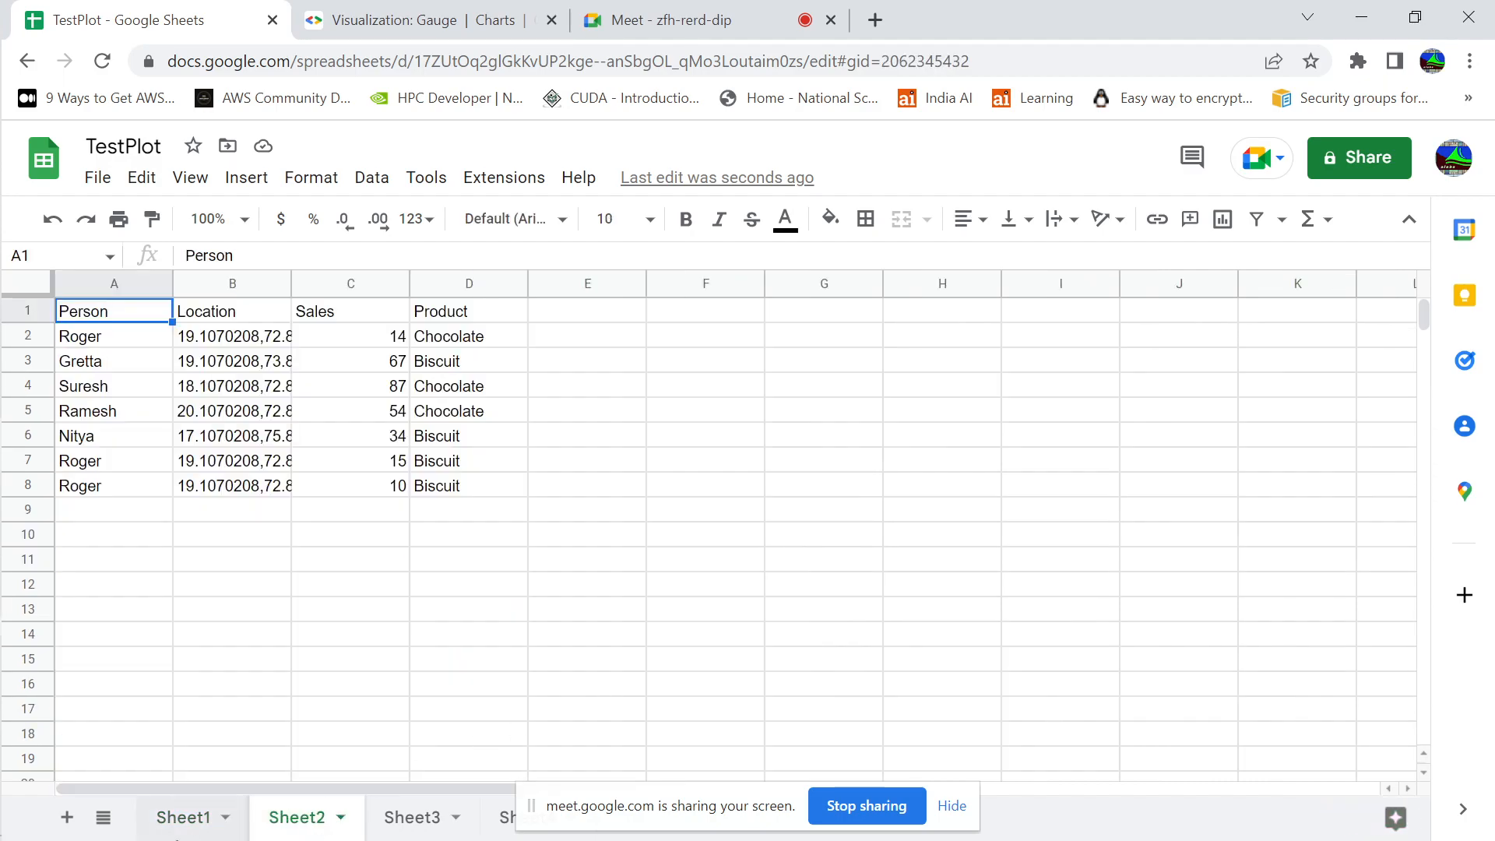
pyautogui.click(207, 819)
# Switch to the slideshow and compare the GeoMap Chart and Google Data Studio slides, ending on slide 137
pyautogui.hotkey('alt', 'Tab')
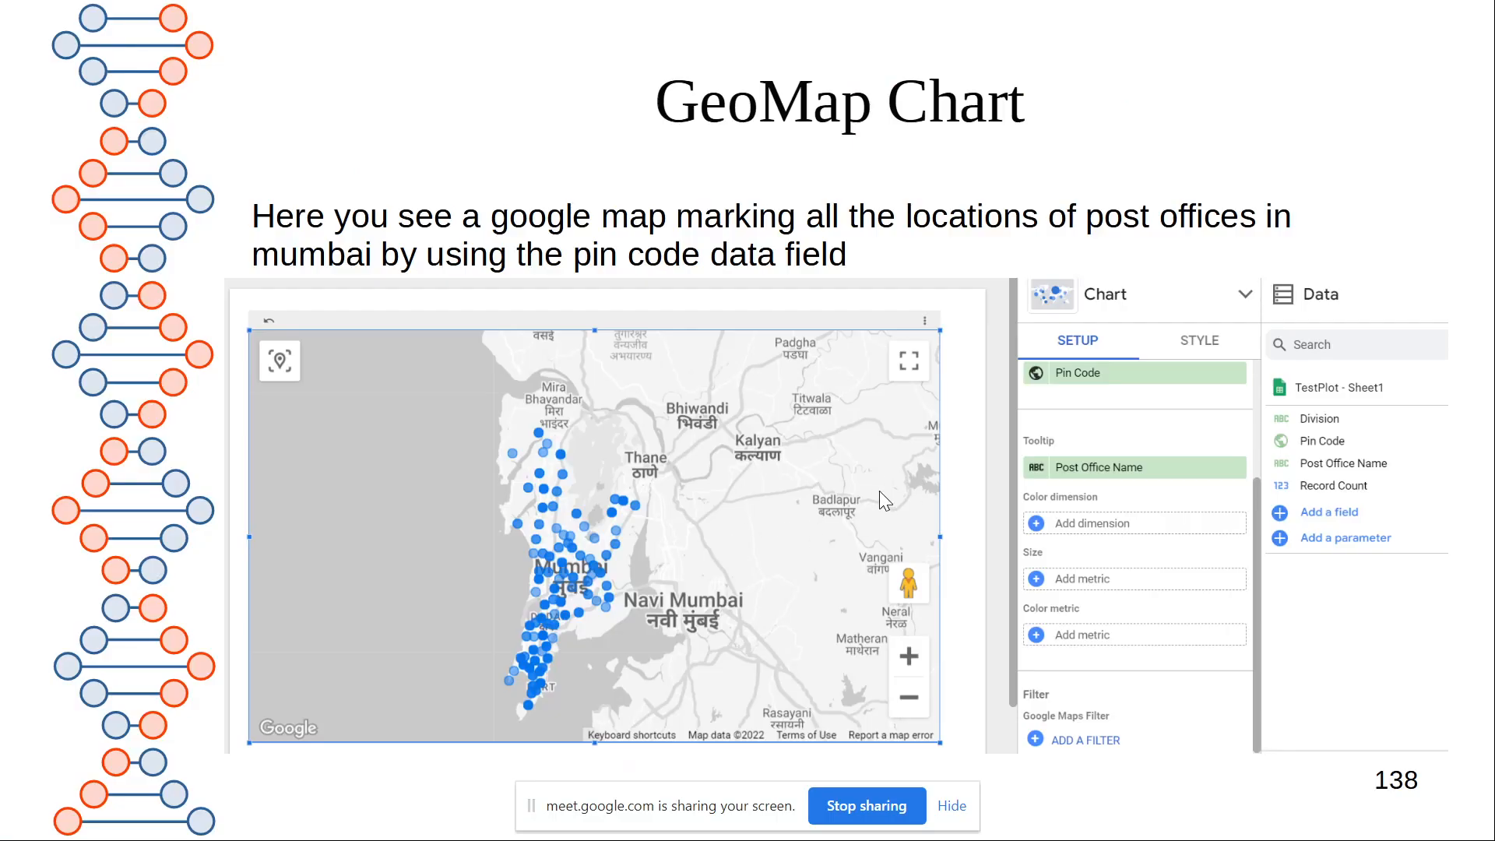
pyautogui.press('Left')
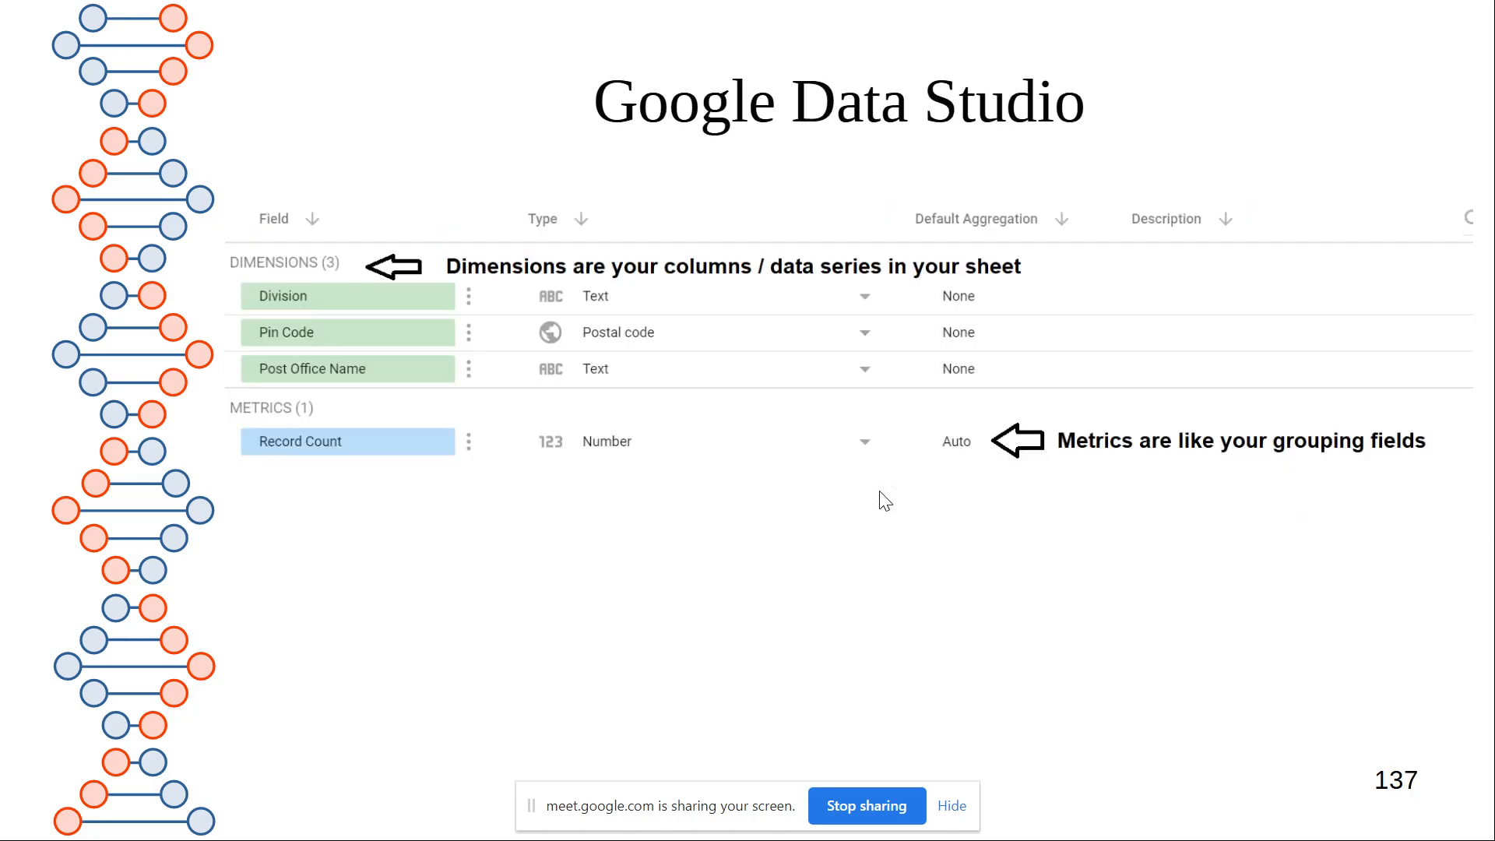
pyautogui.press('Right')
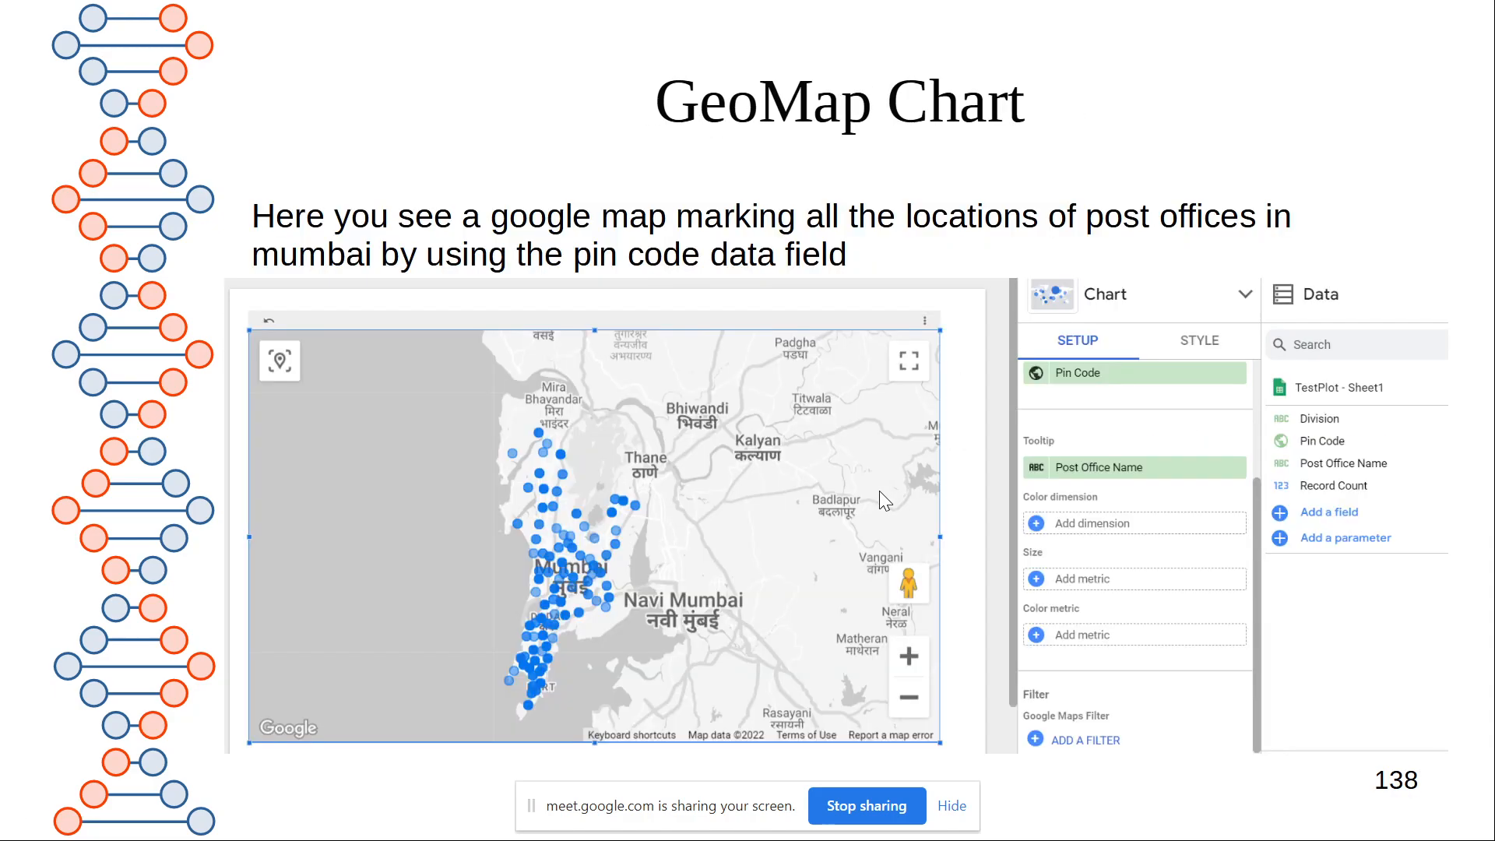
pyautogui.press('Left')
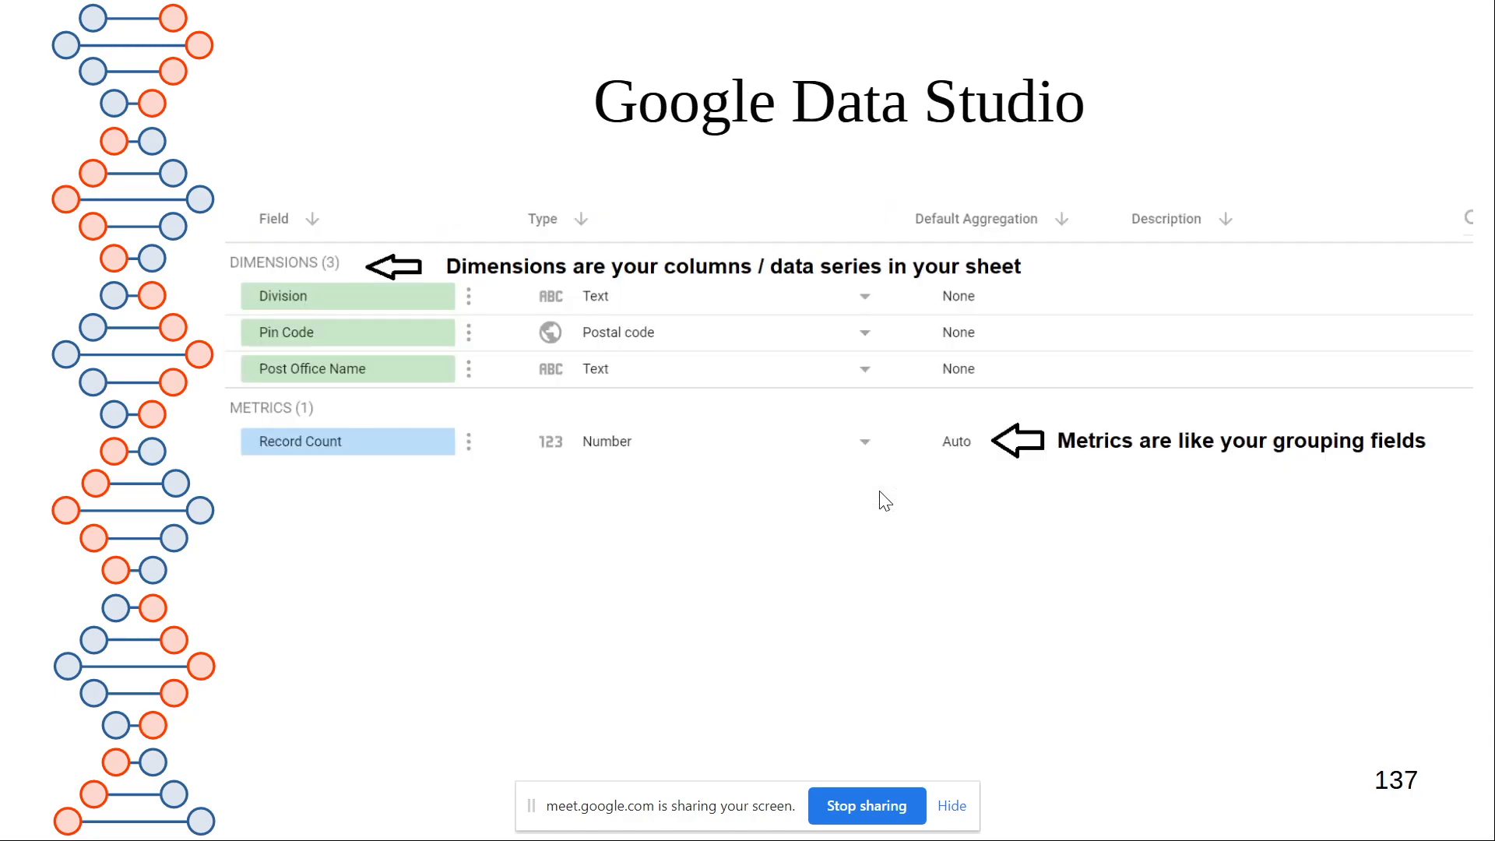
# Switch back to Chrome and open datastudio.google.com in a new browser tab
pyautogui.hotkey('alt', 'Tab')
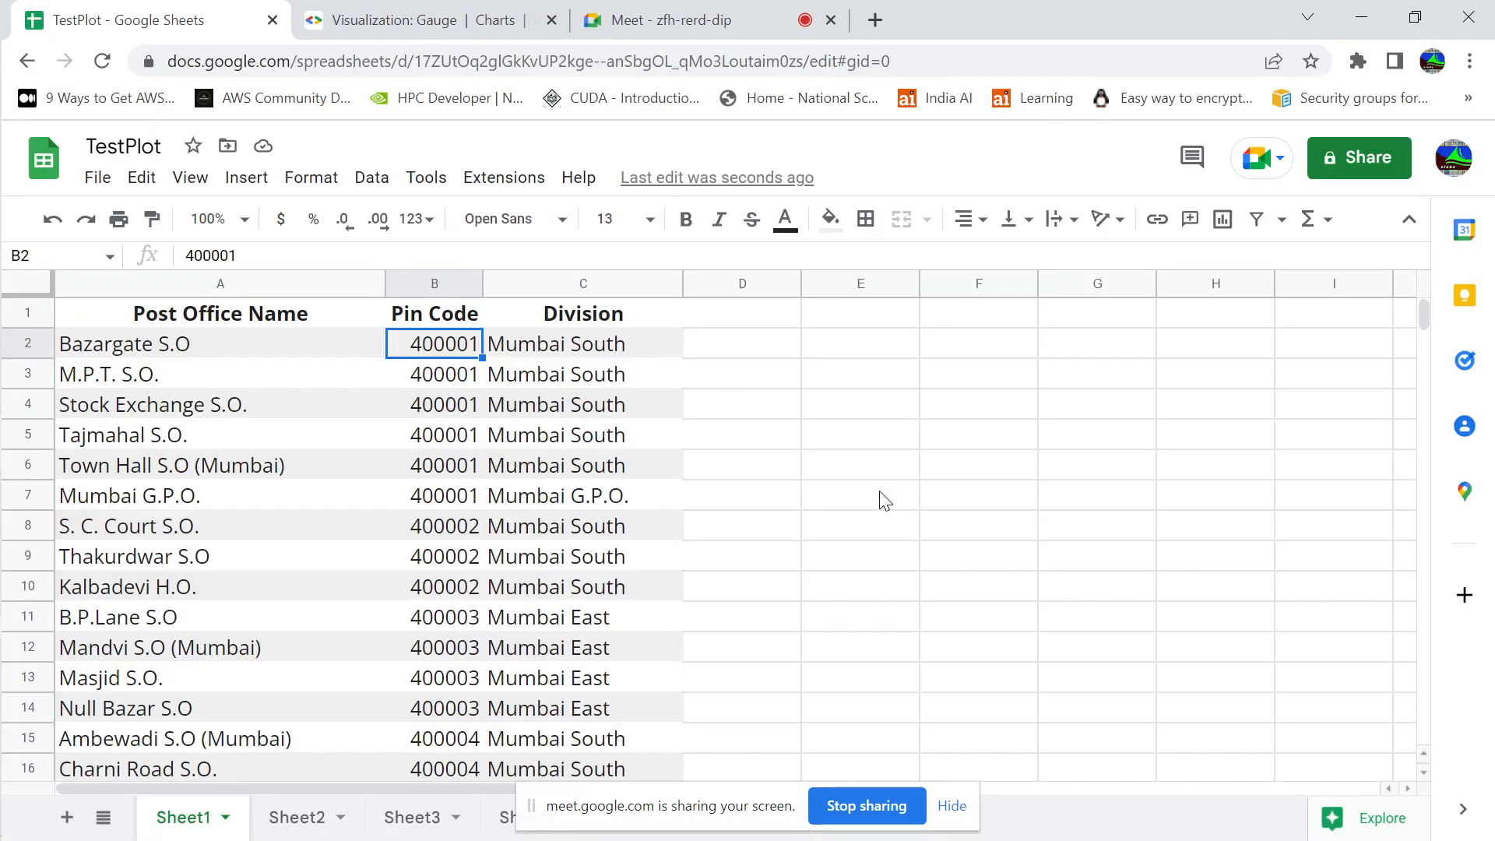
pyautogui.click(881, 25)
pyautogui.write('data')
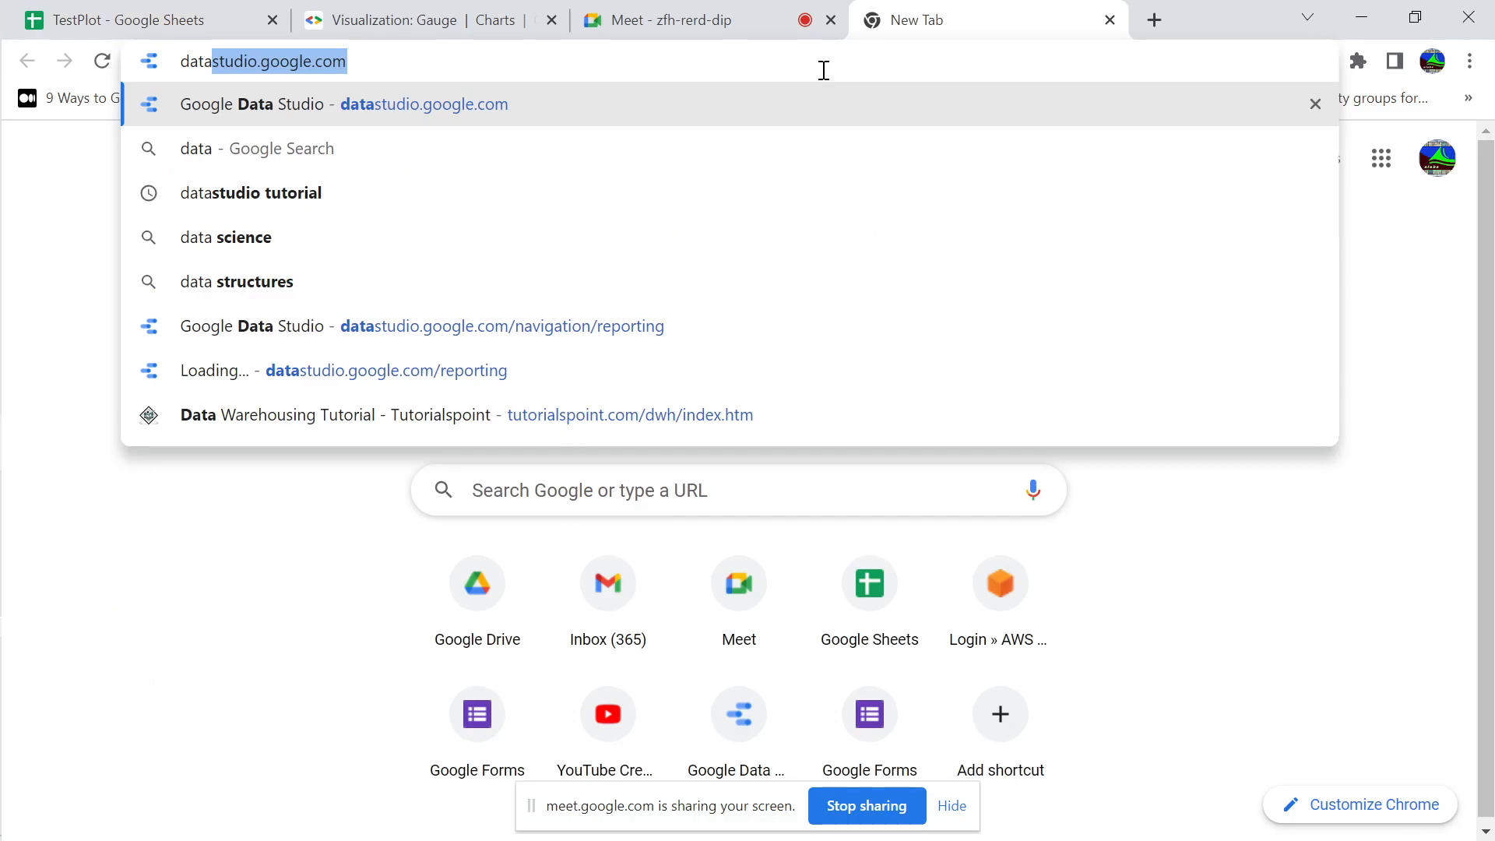
pyautogui.press('Return')
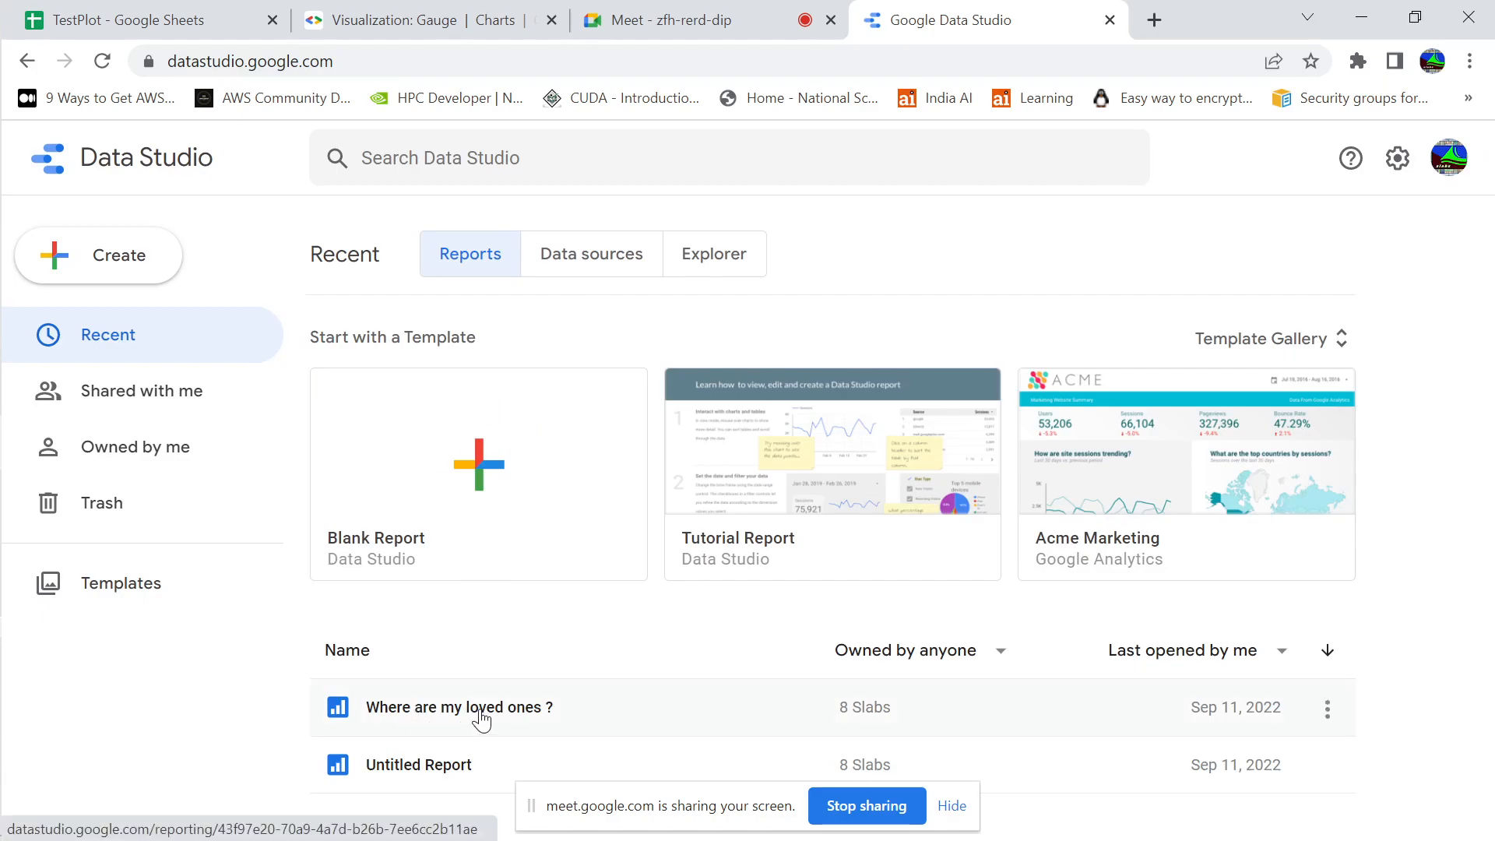
# View the map in Untitled Report and return to the list of recent reports
pyautogui.click(472, 768)
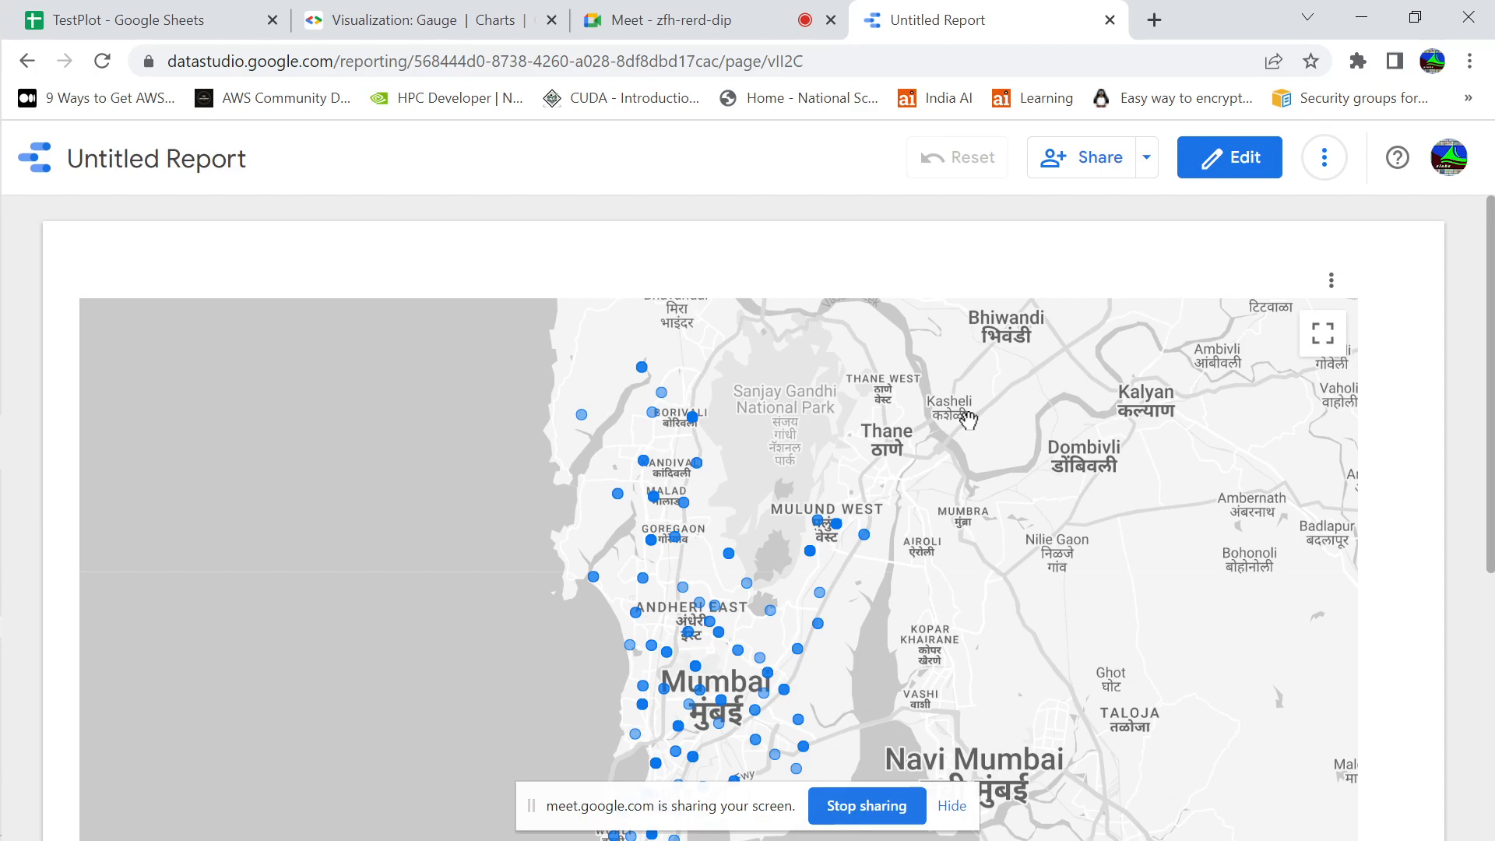
pyautogui.click(29, 64)
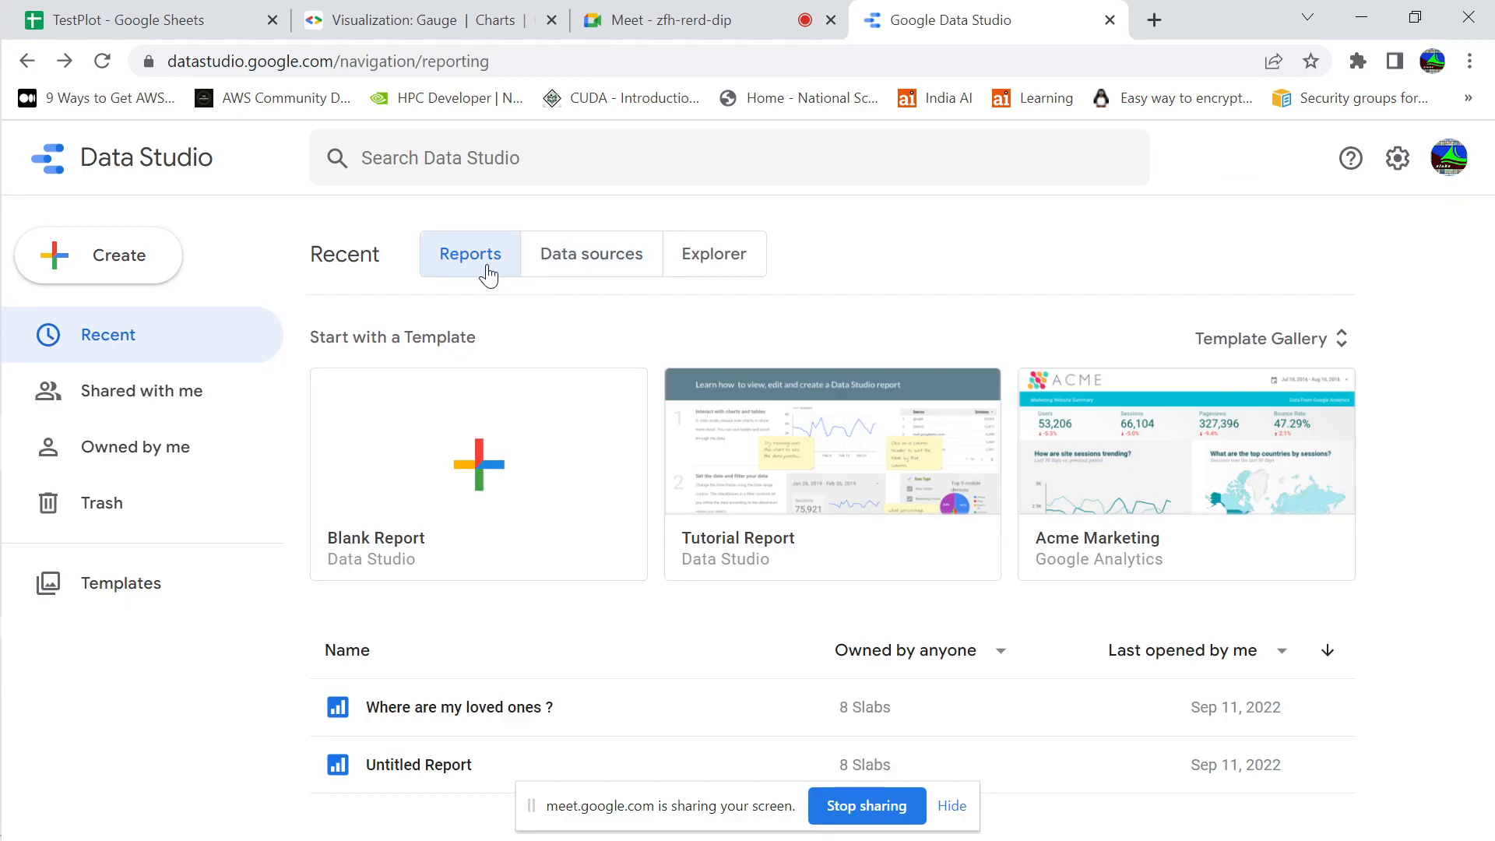
# View the list of recent data sources, return to the reports list and open Untitled Report
pyautogui.click(594, 261)
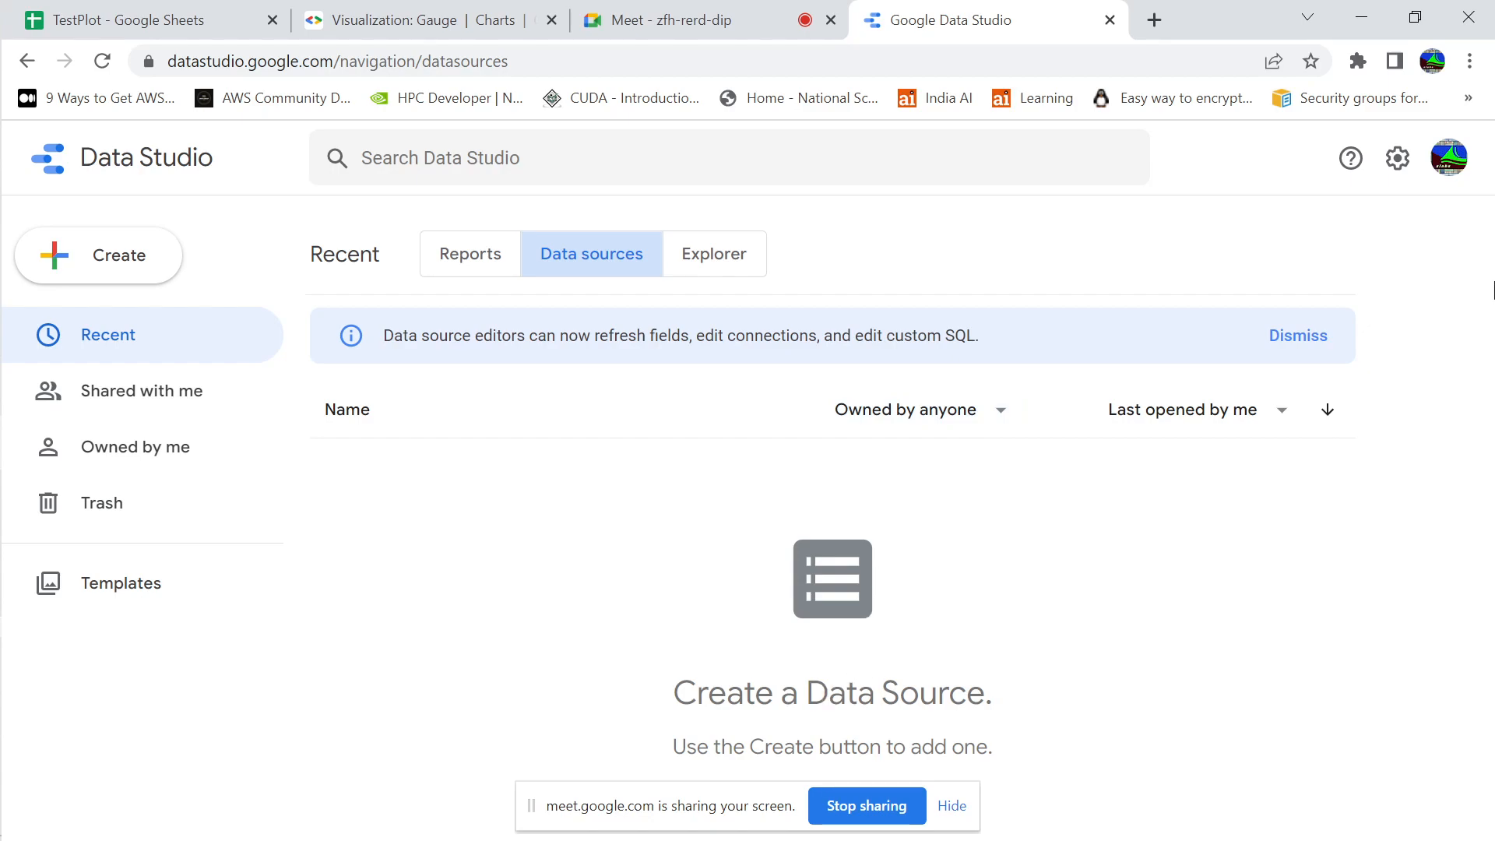
pyautogui.click(484, 272)
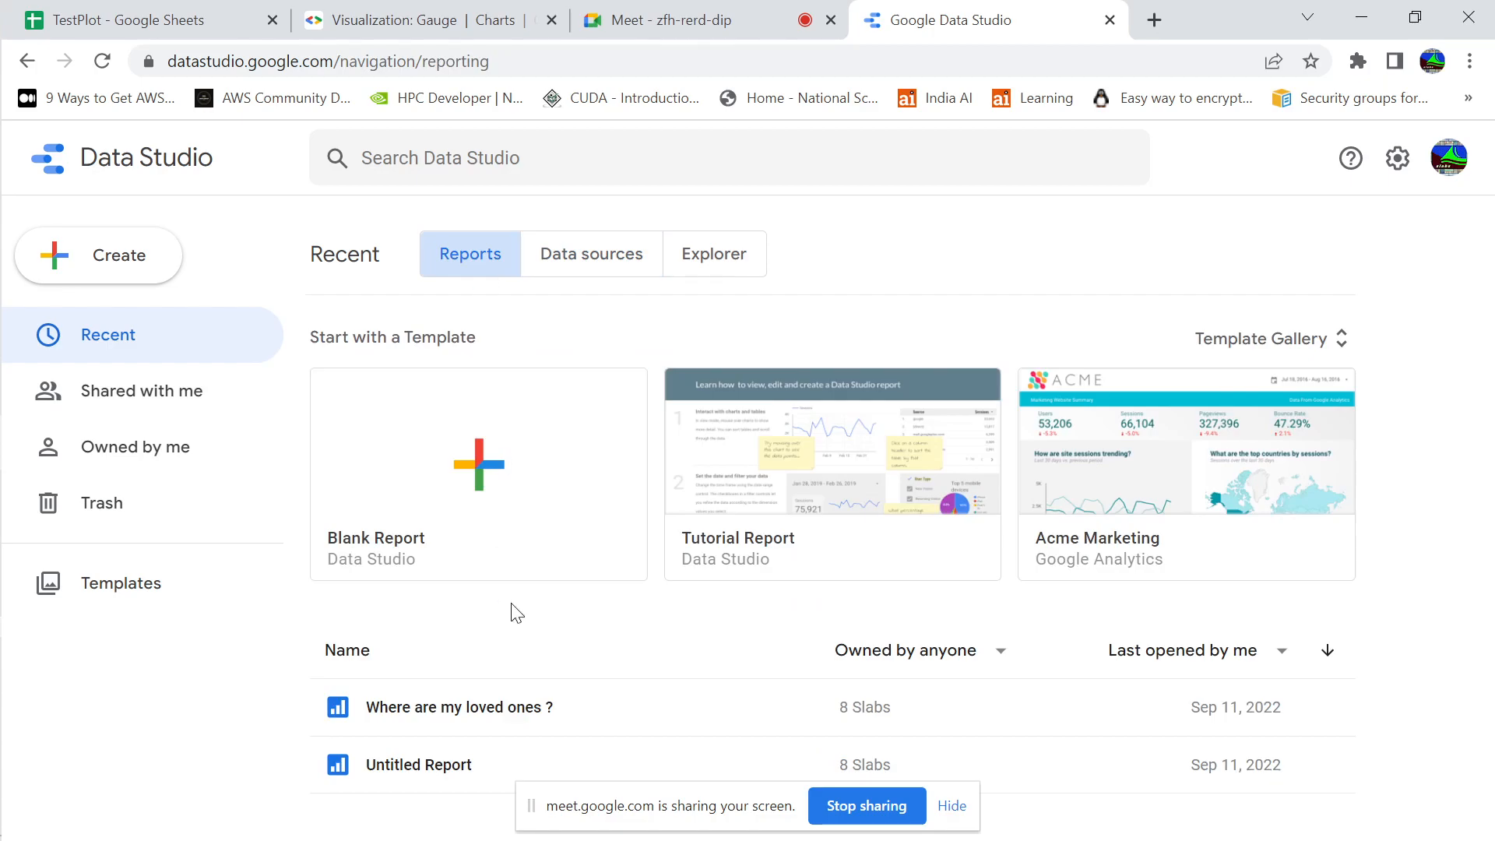
pyautogui.click(420, 757)
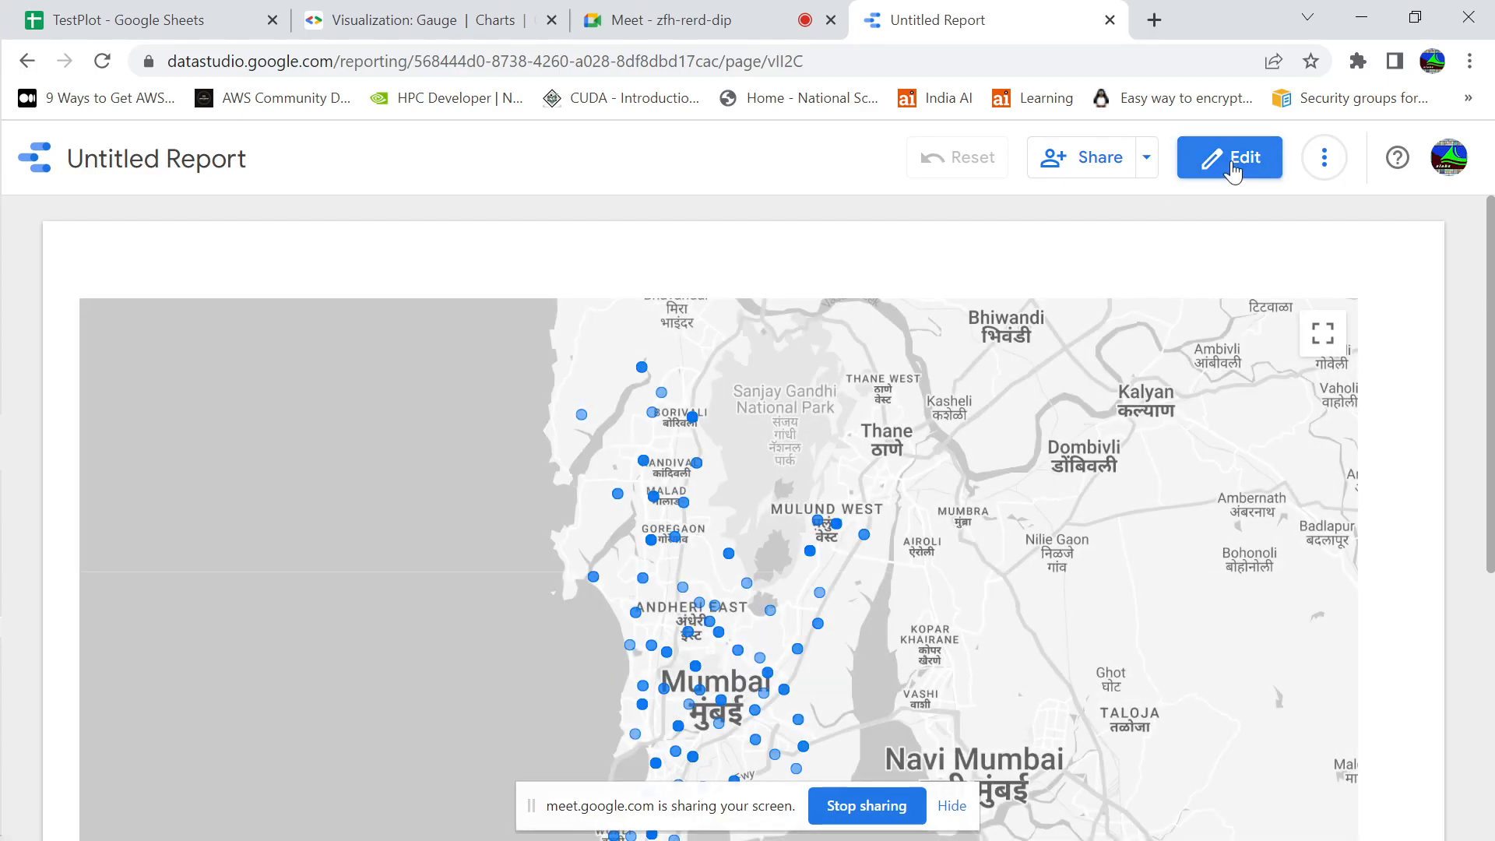
# Open Untitled Report for editing and check its source data on Sheet1 of the TestPlot spreadsheet before returning to the report
pyautogui.click(1235, 160)
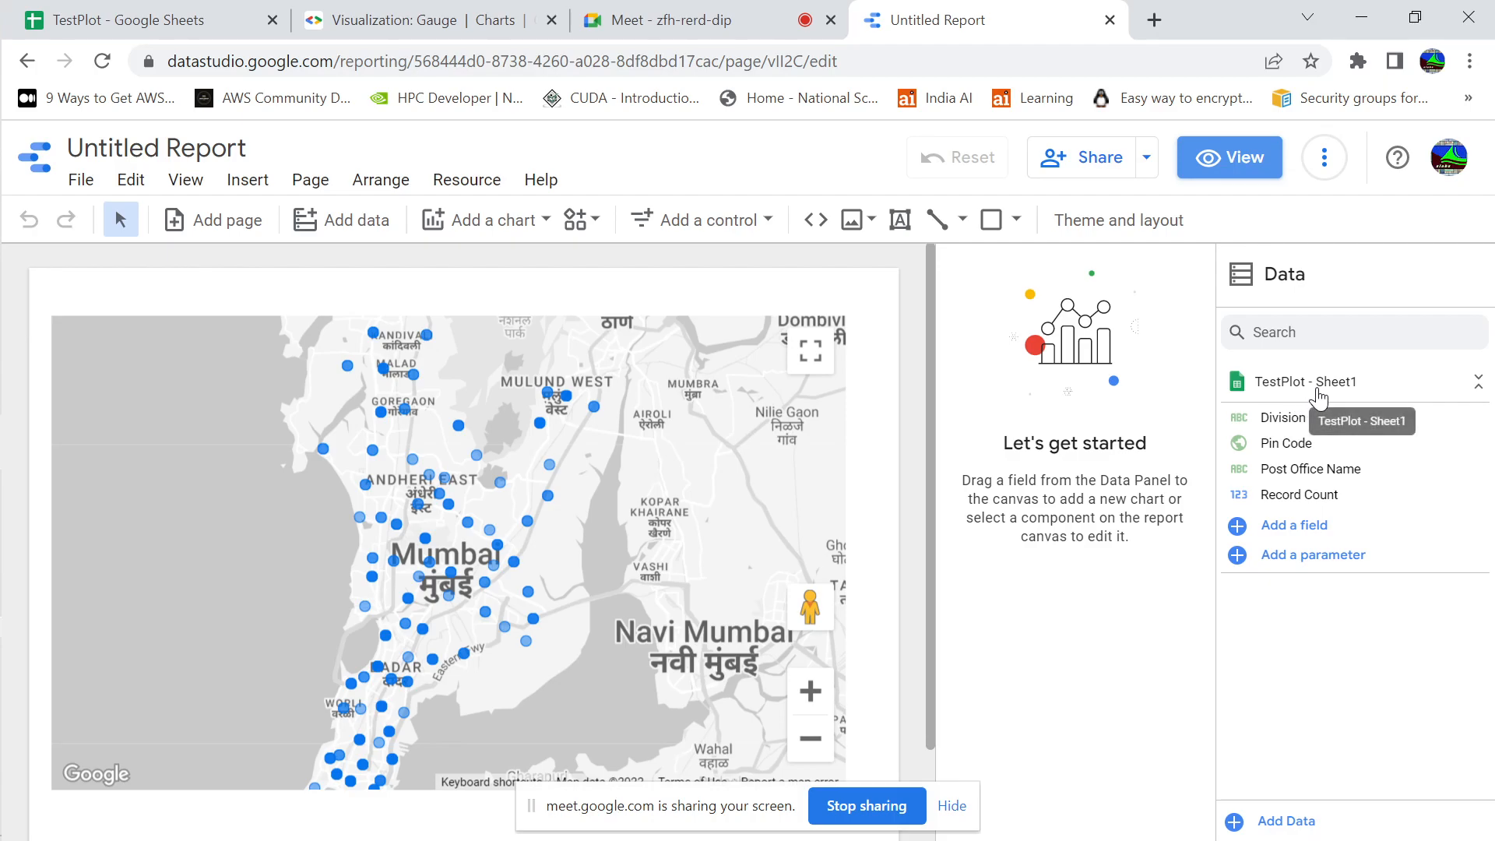
pyautogui.click(159, 20)
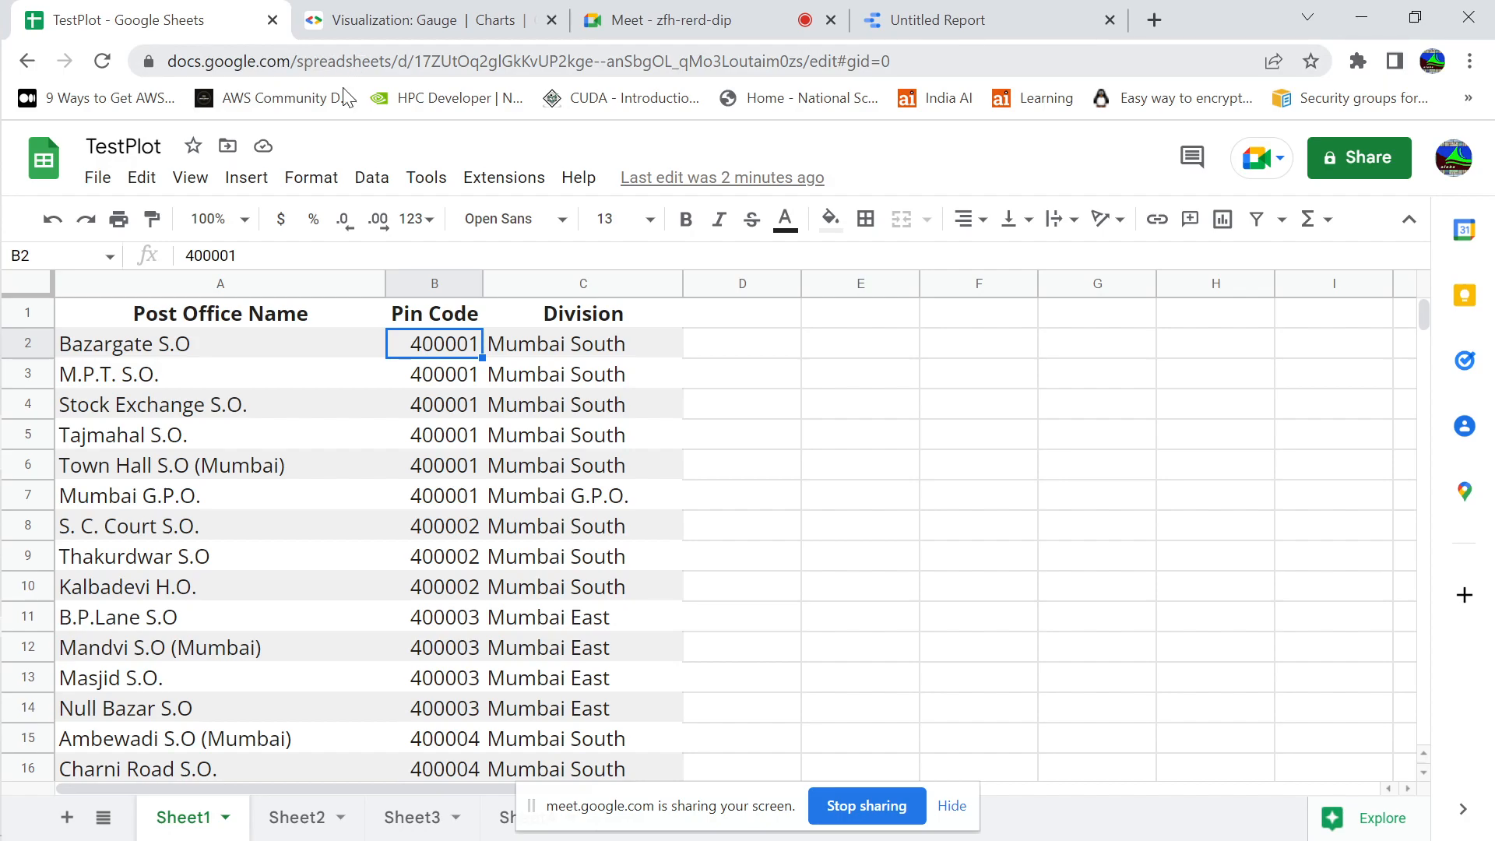
pyautogui.click(980, 9)
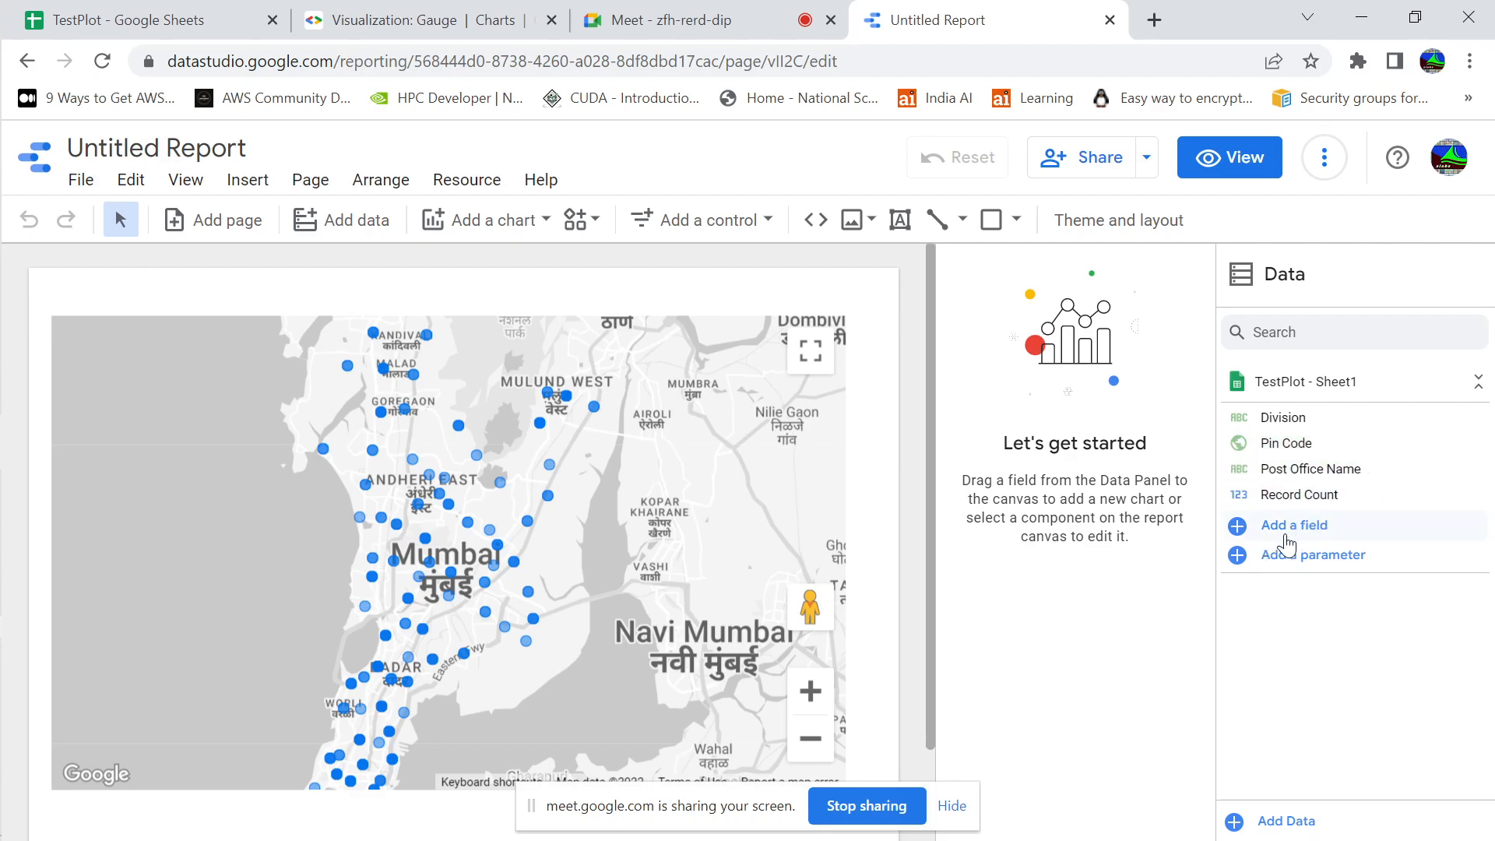
# Look through the report's additional options and the chart types available for insertion
pyautogui.rightClick(1300, 456)
pyautogui.click(1137, 409)
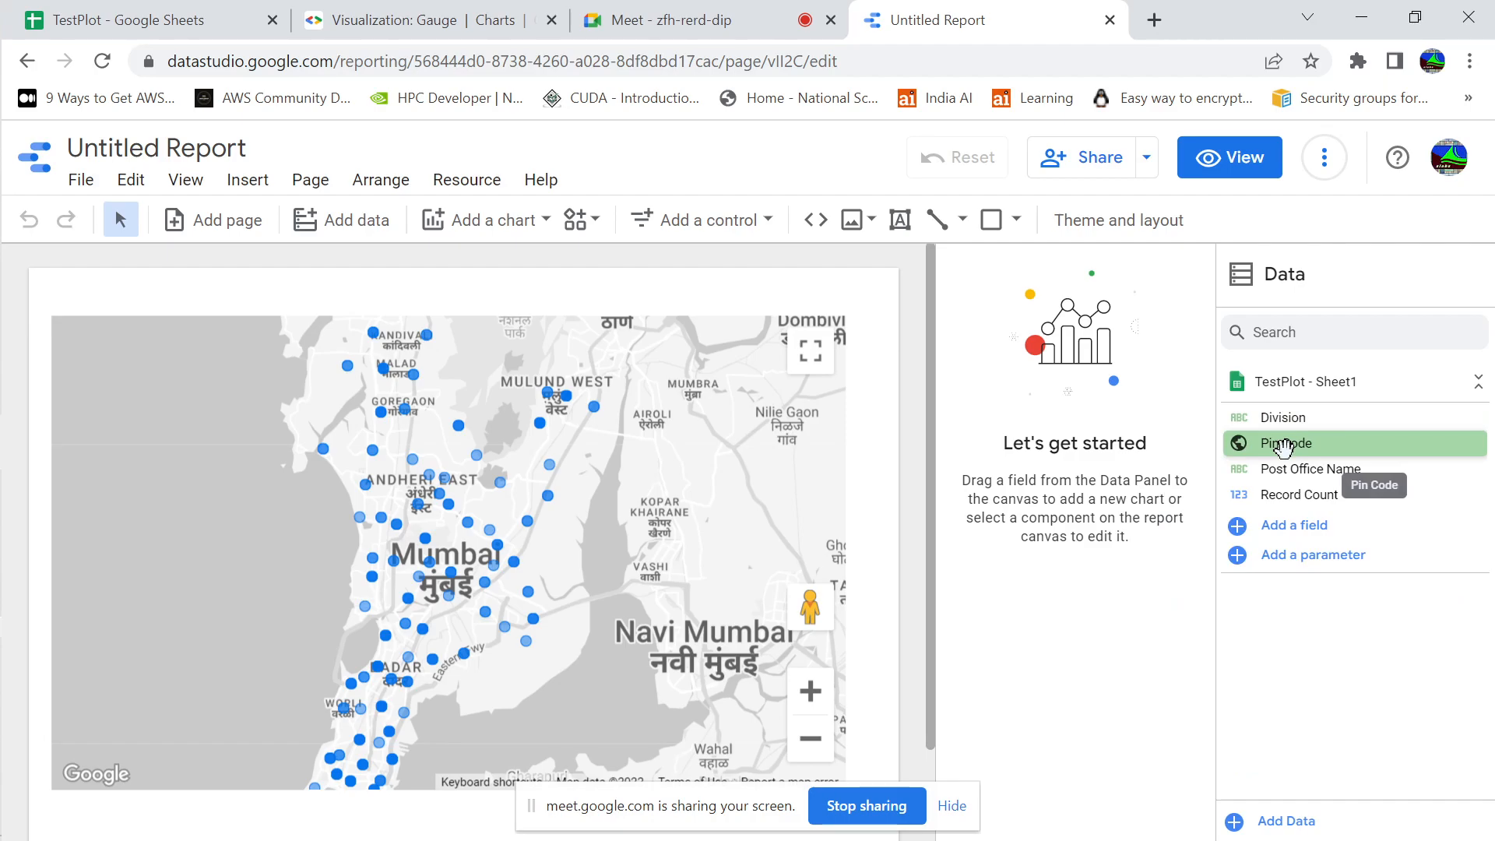
pyautogui.click(1325, 164)
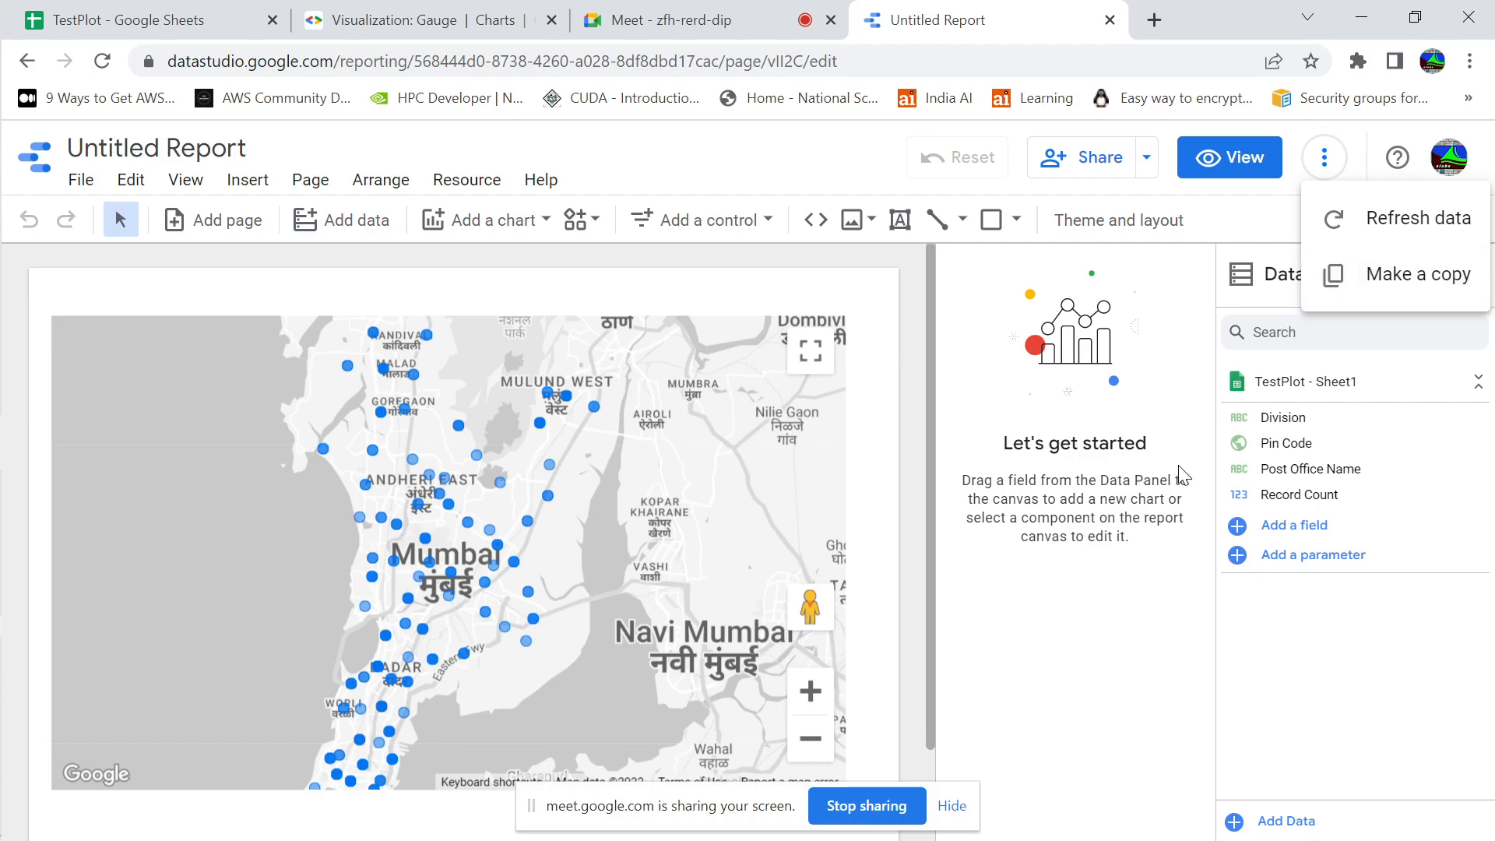
pyautogui.click(1157, 483)
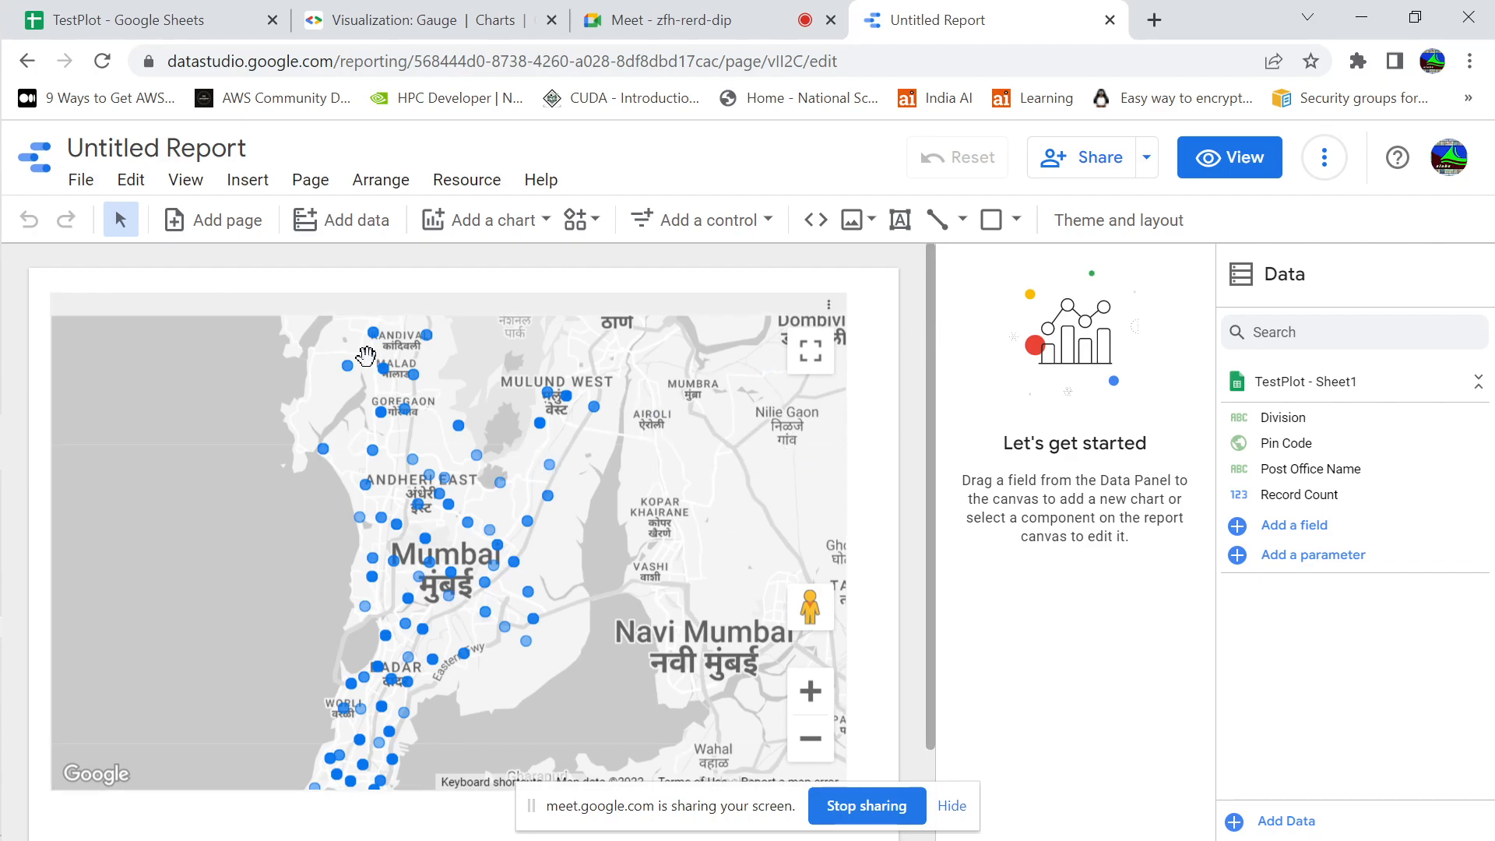
pyautogui.click(245, 181)
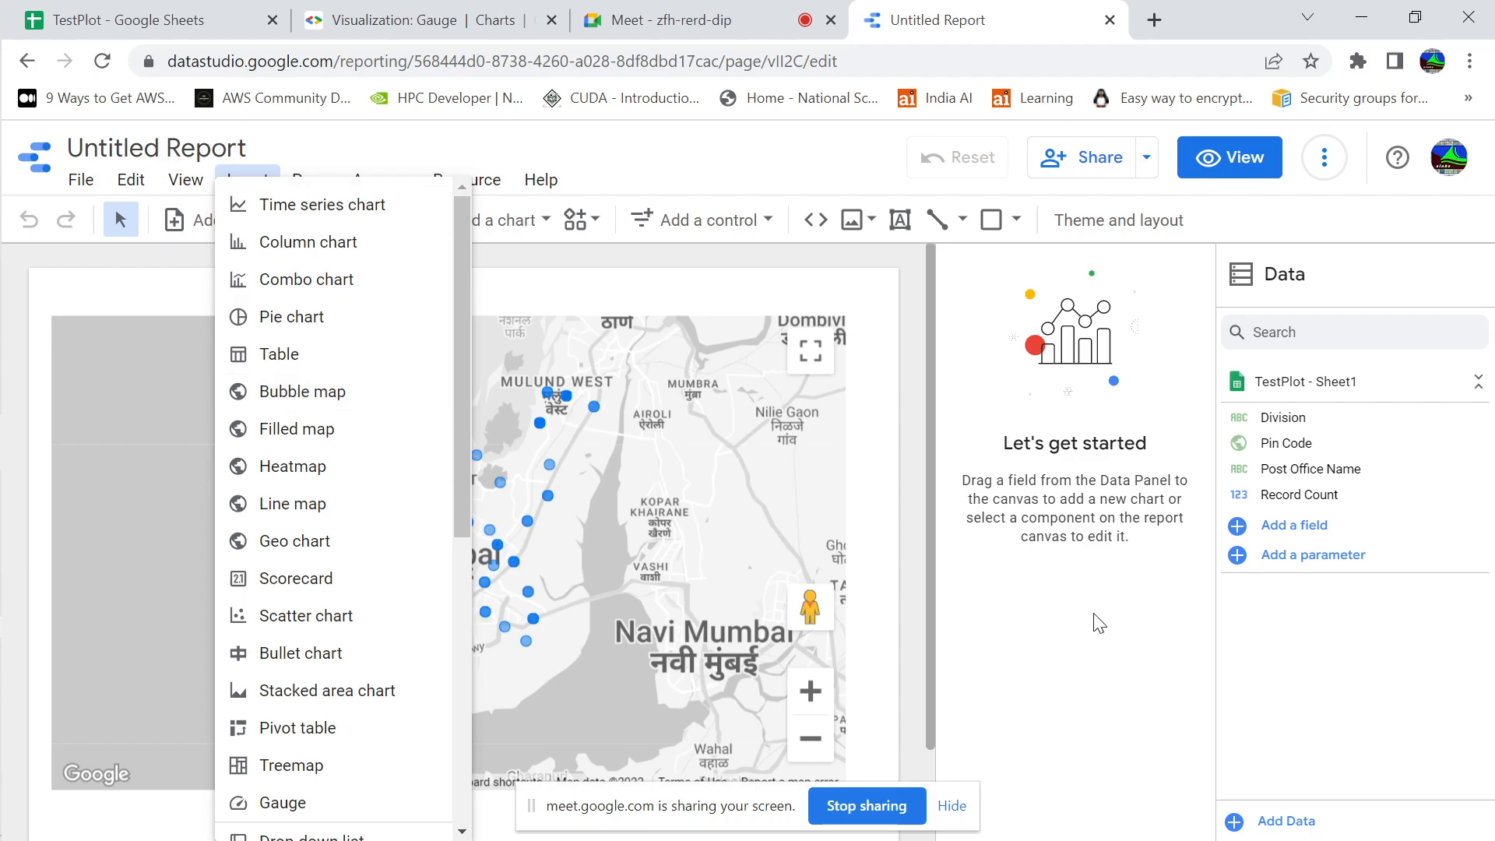
pyautogui.click(608, 529)
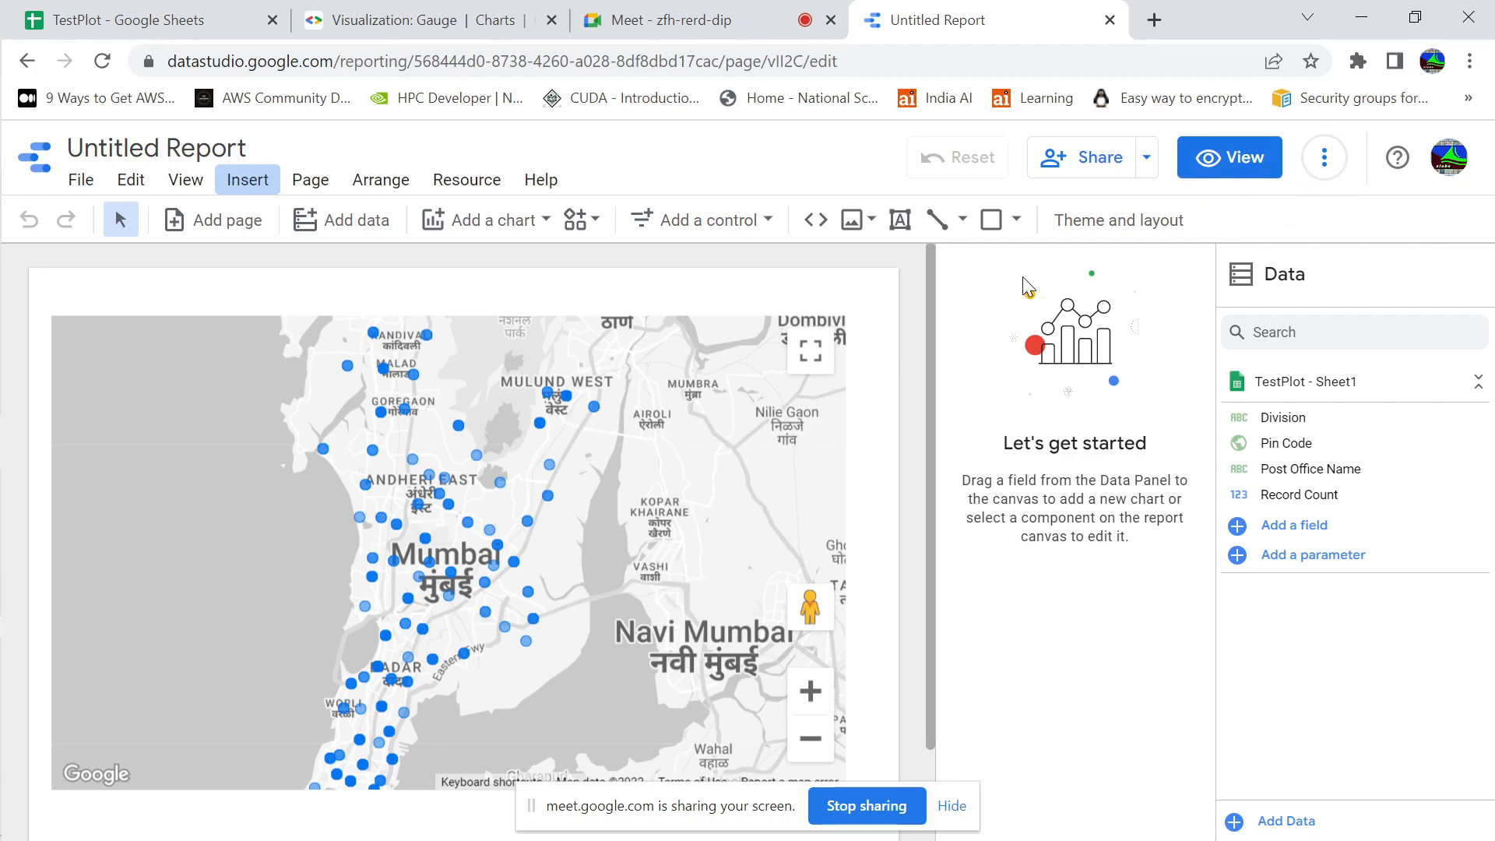
# Return to the reports list and open the report "Where are my loved ones ?"
pyautogui.click(28, 62)
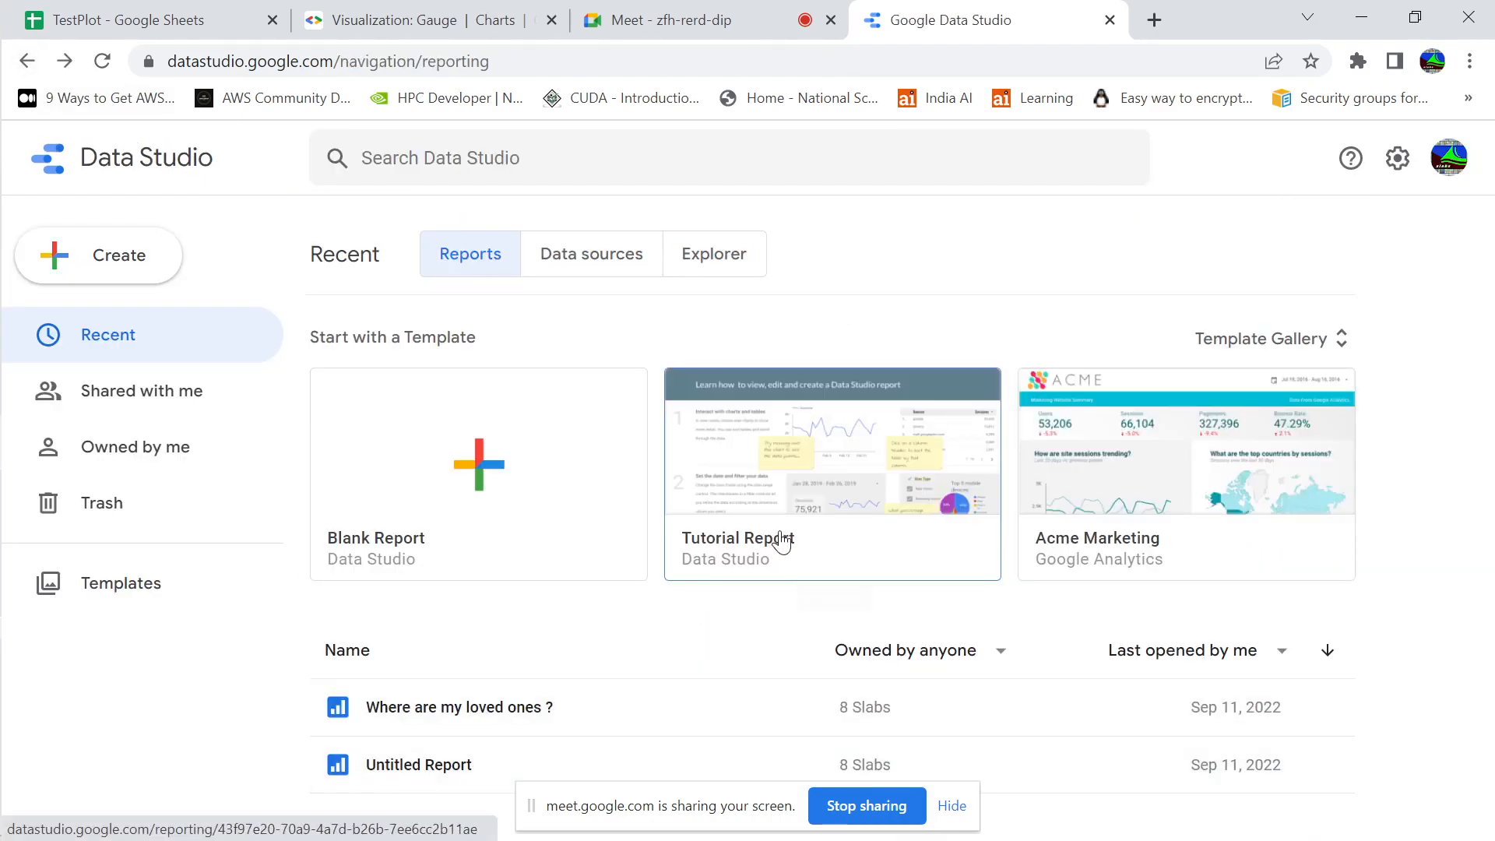
pyautogui.click(570, 58)
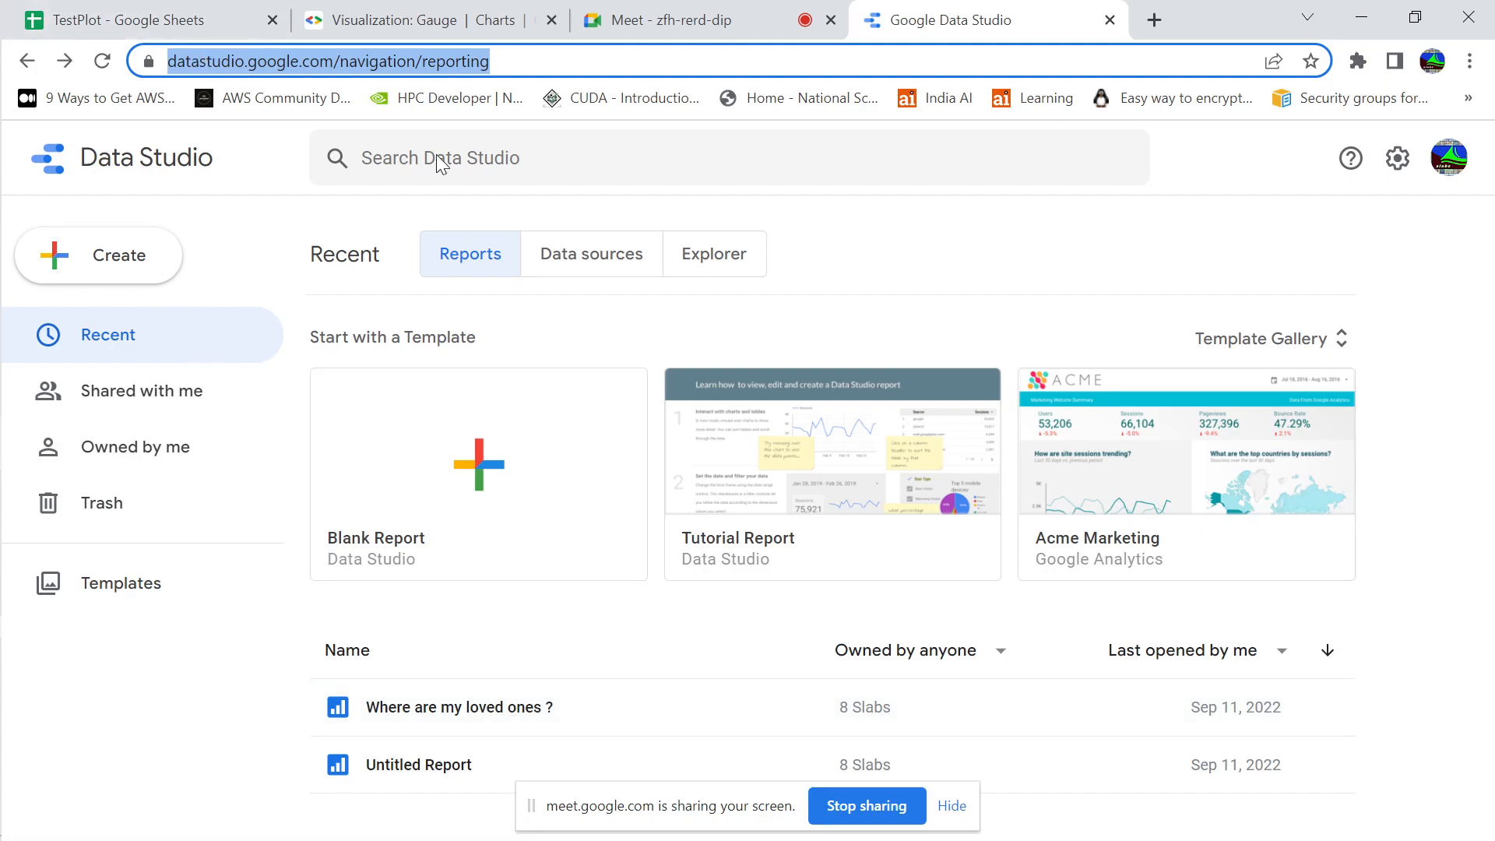
pyautogui.click(469, 709)
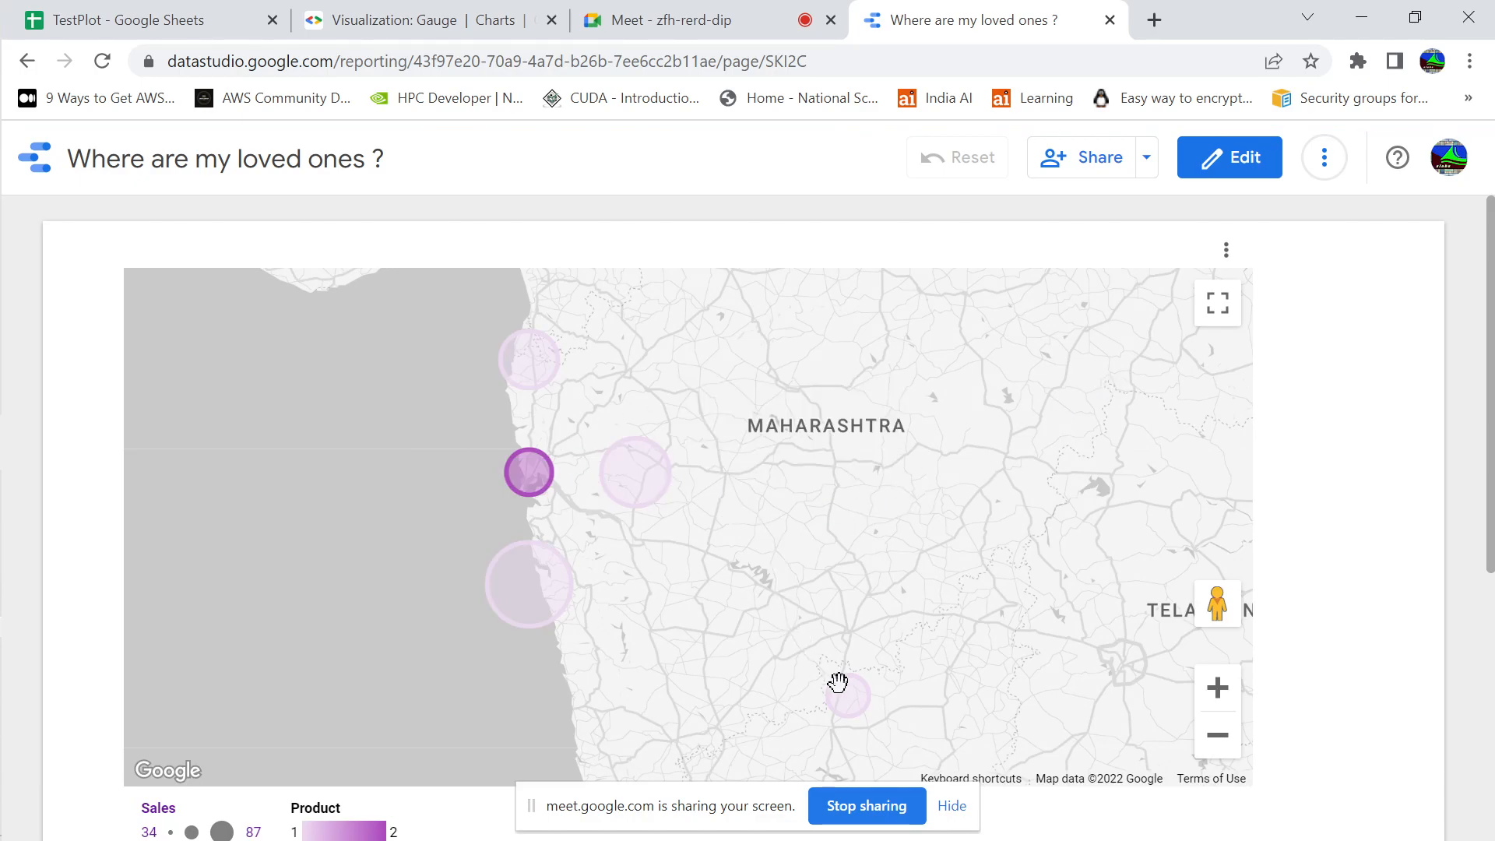
# Inspect the details of the bubbles on the Maharashtra map and the Sales and Product legend below it
pyautogui.moveTo(843, 697)
pyautogui.moveTo(1481, 333); pyautogui.dragTo(1483, 417)
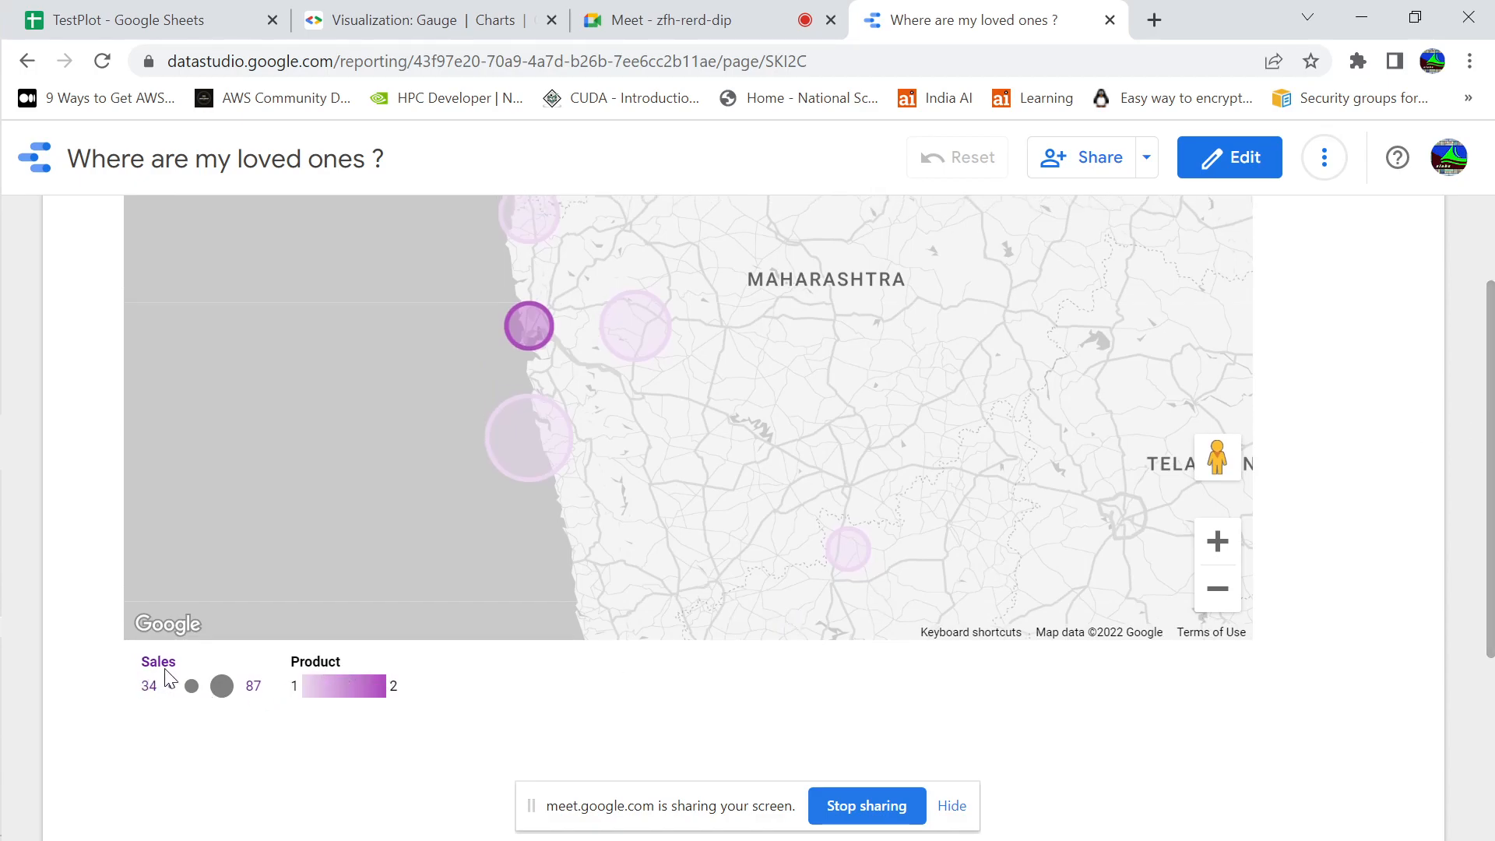
pyautogui.moveTo(533, 323)
pyautogui.moveTo(605, 352)
# Switch to Sheet2 of the TestPlot spreadsheet and select the first location in cell B2
pyautogui.click(156, 21)
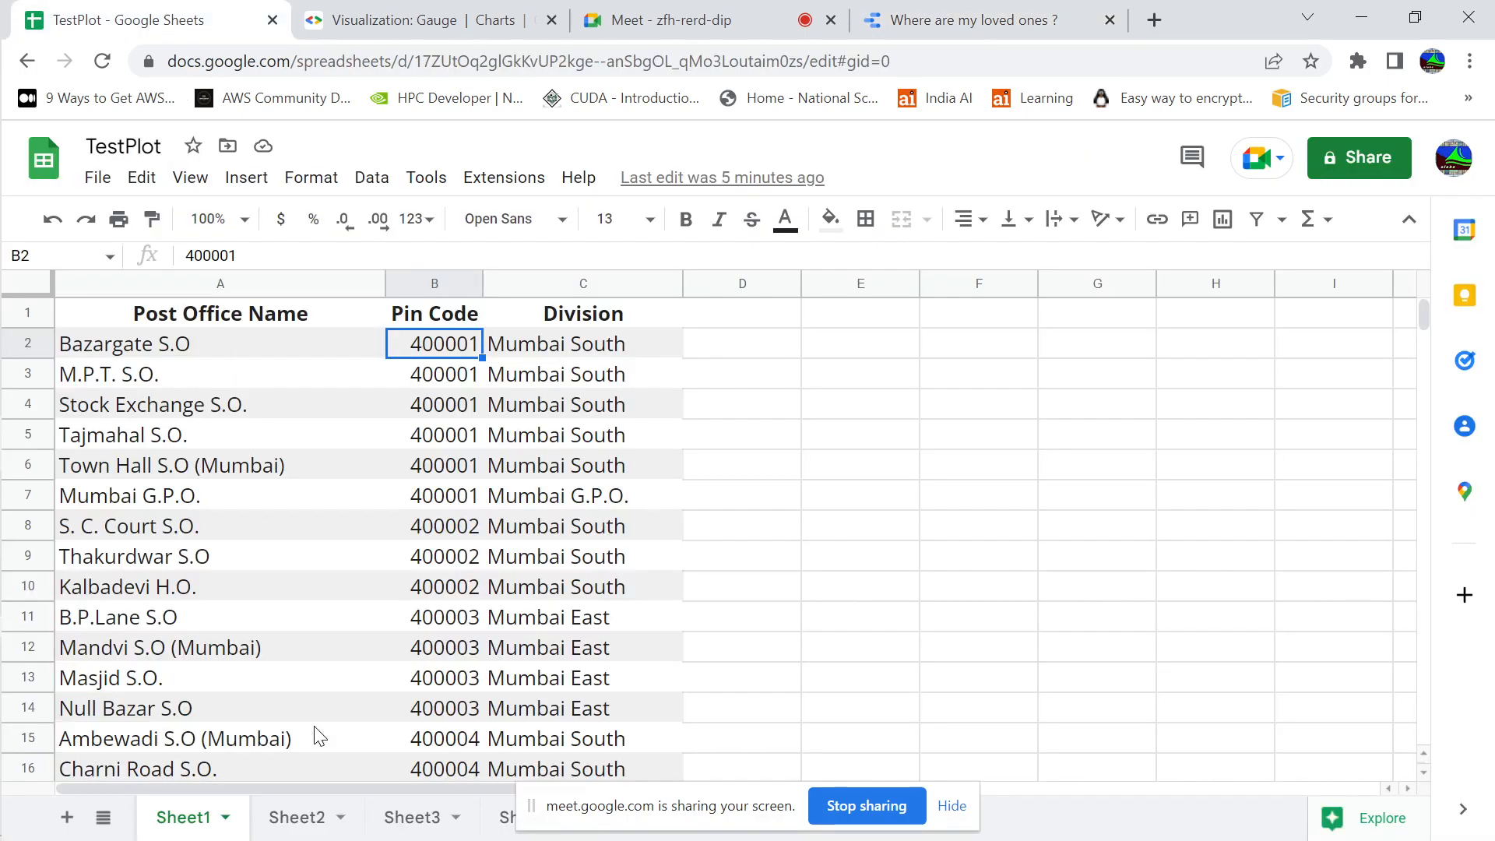
pyautogui.click(296, 824)
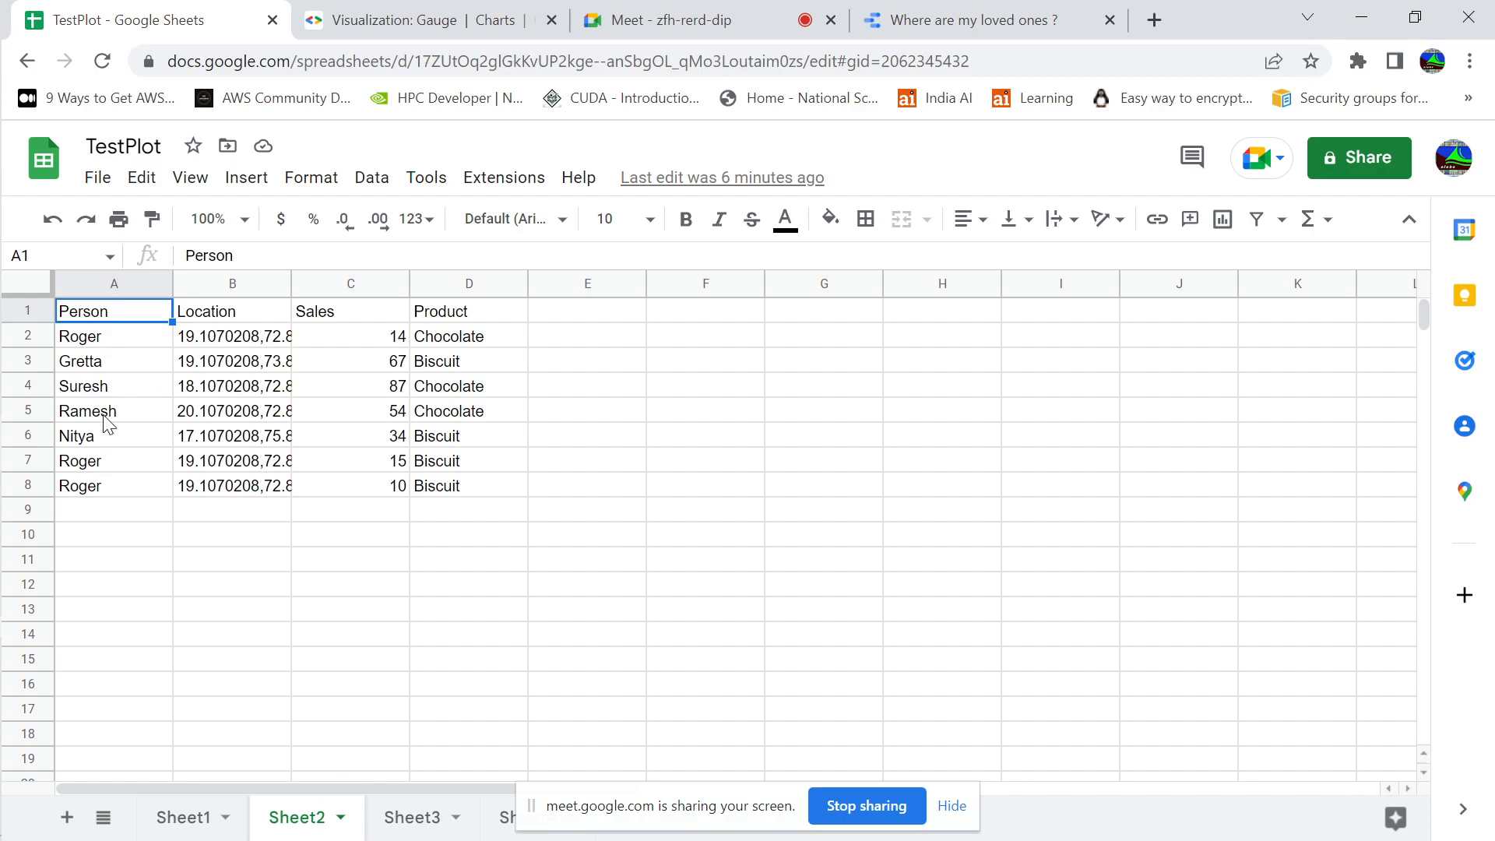
pyautogui.press('Right')
pyautogui.press('Down')
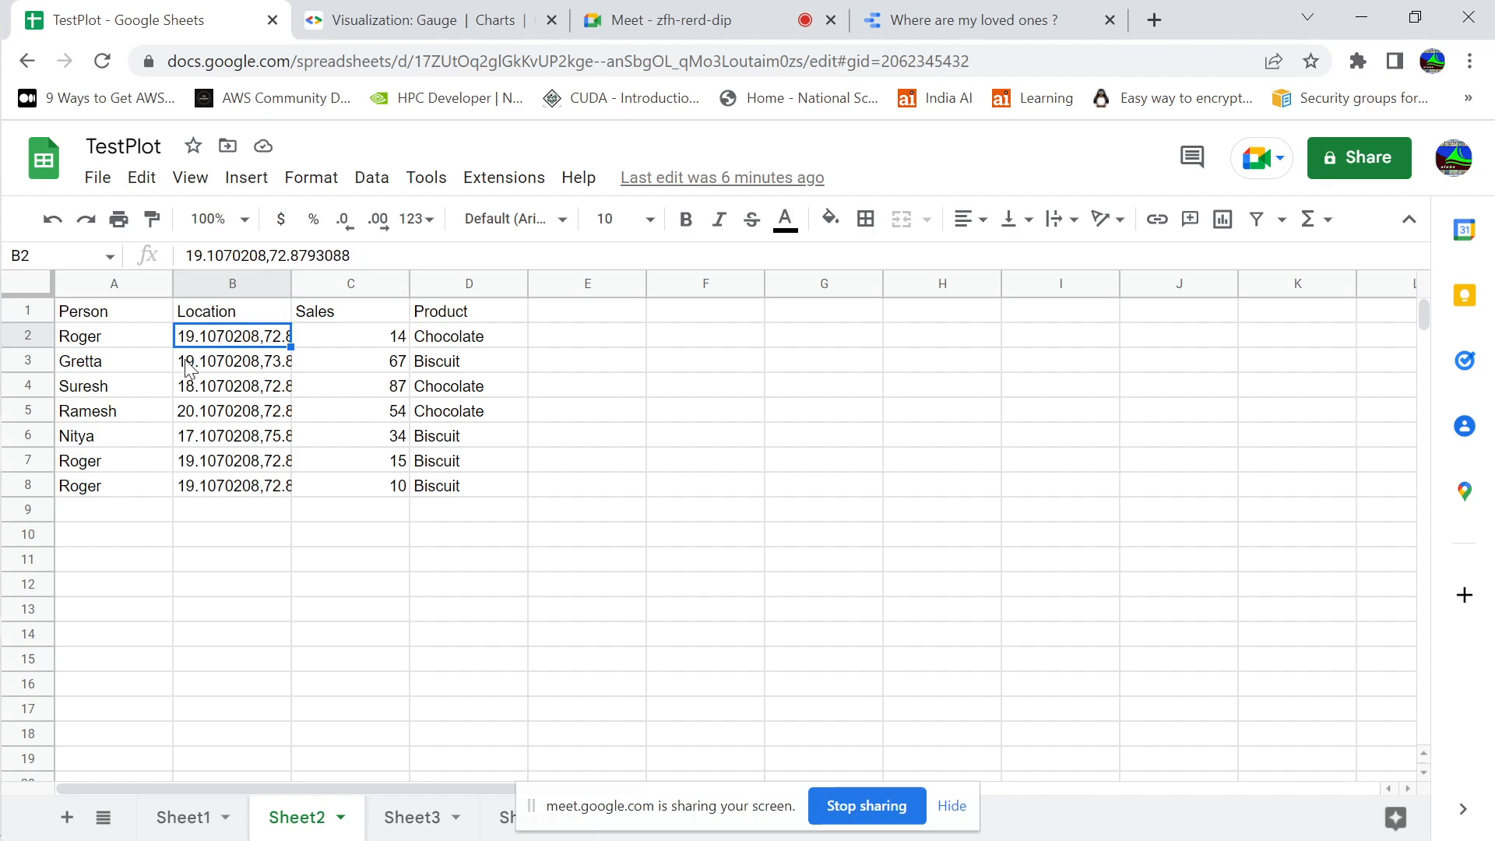
# Step through the first record's cells and examine the Product column entries, ending on cell D6
pyautogui.click(112, 340)
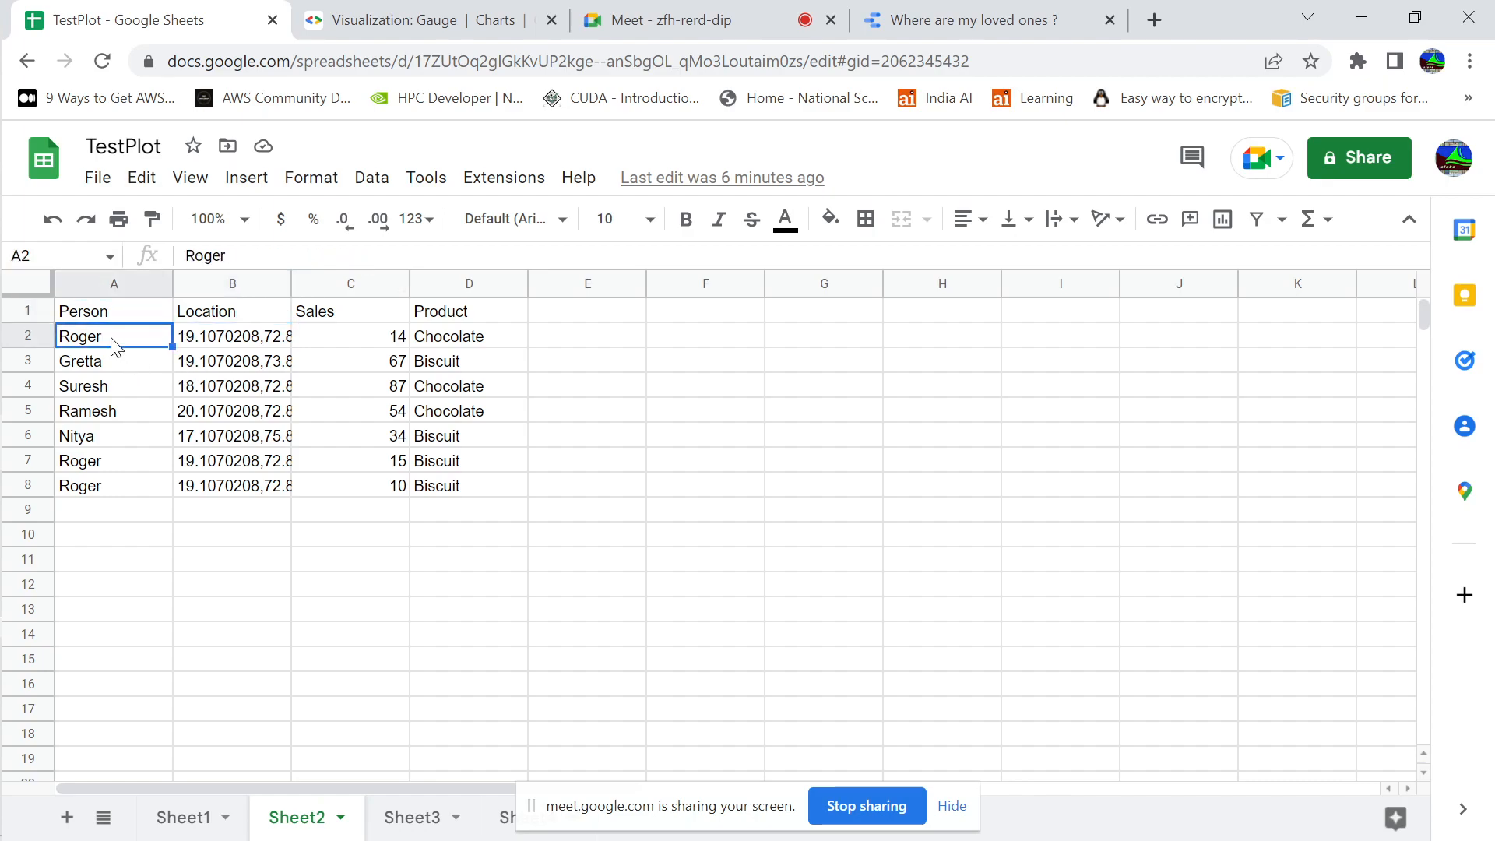
pyautogui.press('Right')
pyautogui.press('Right')
pyautogui.press('Right')
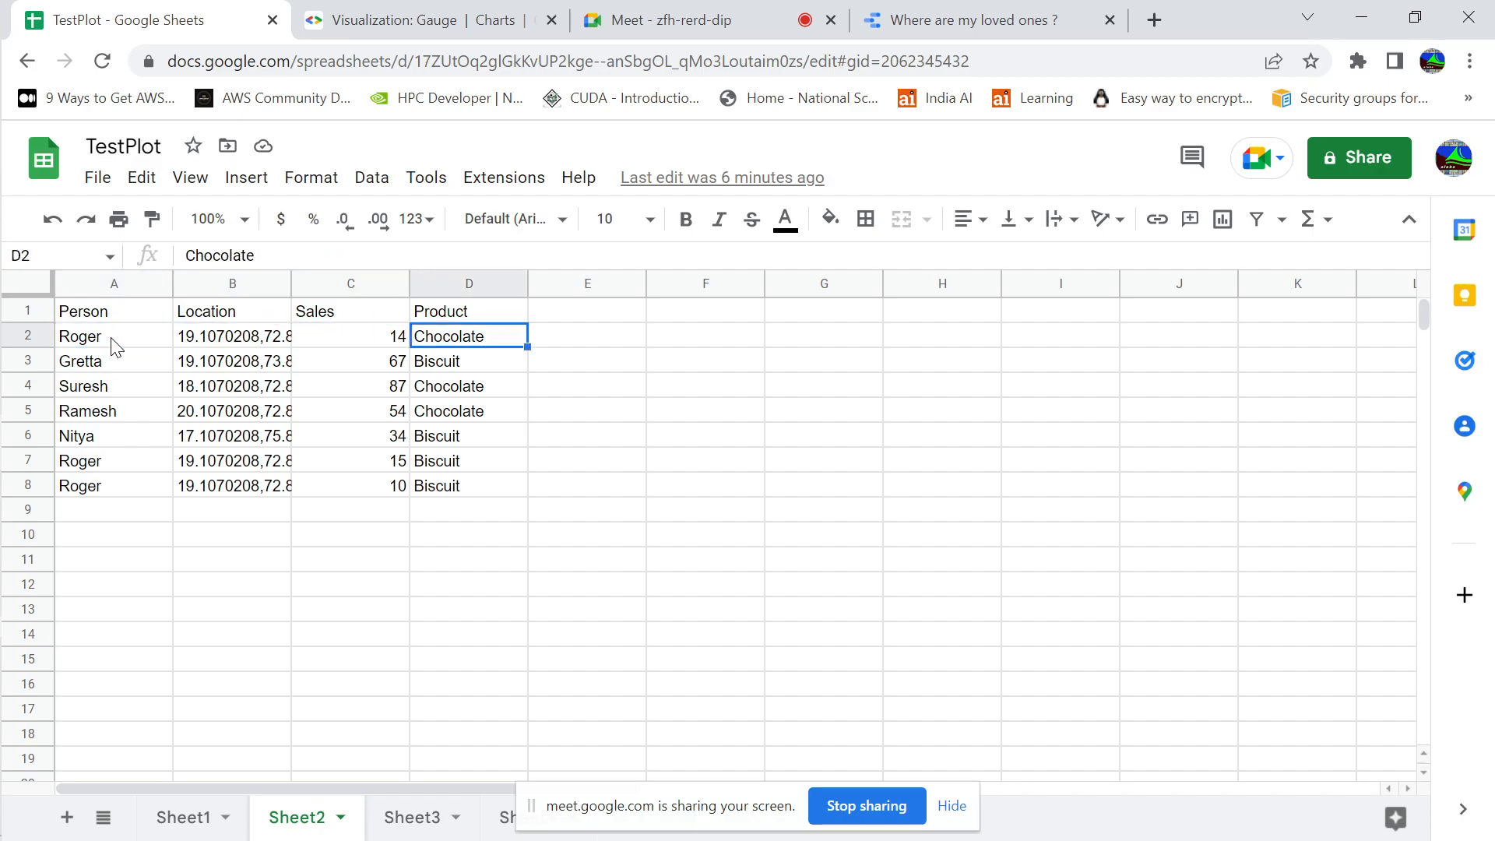
pyautogui.press('Left')
pyautogui.press('Right')
pyautogui.press('Down')
pyautogui.press('Down')
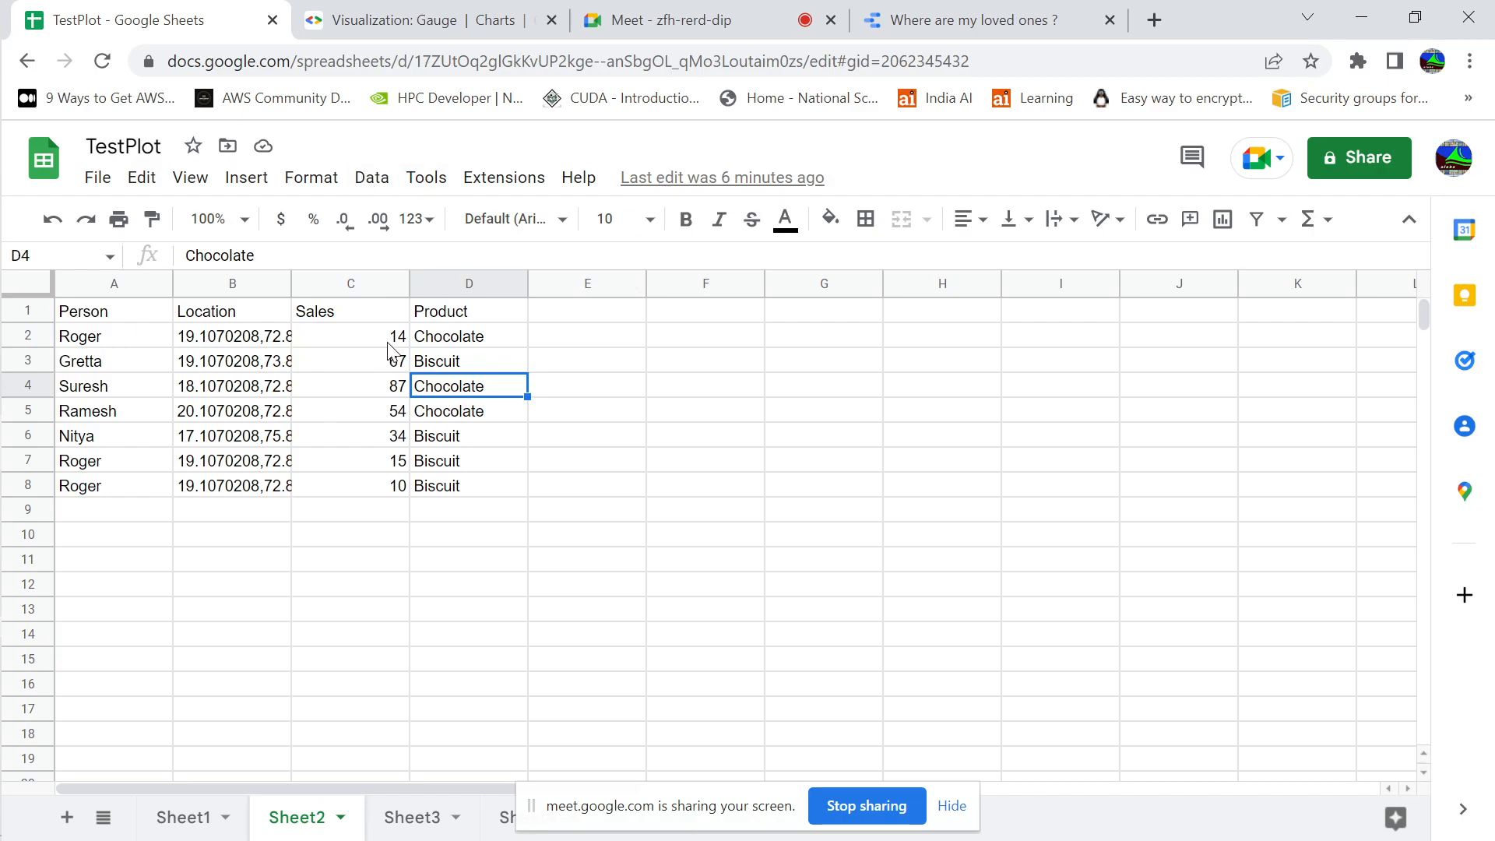
pyautogui.click(464, 341)
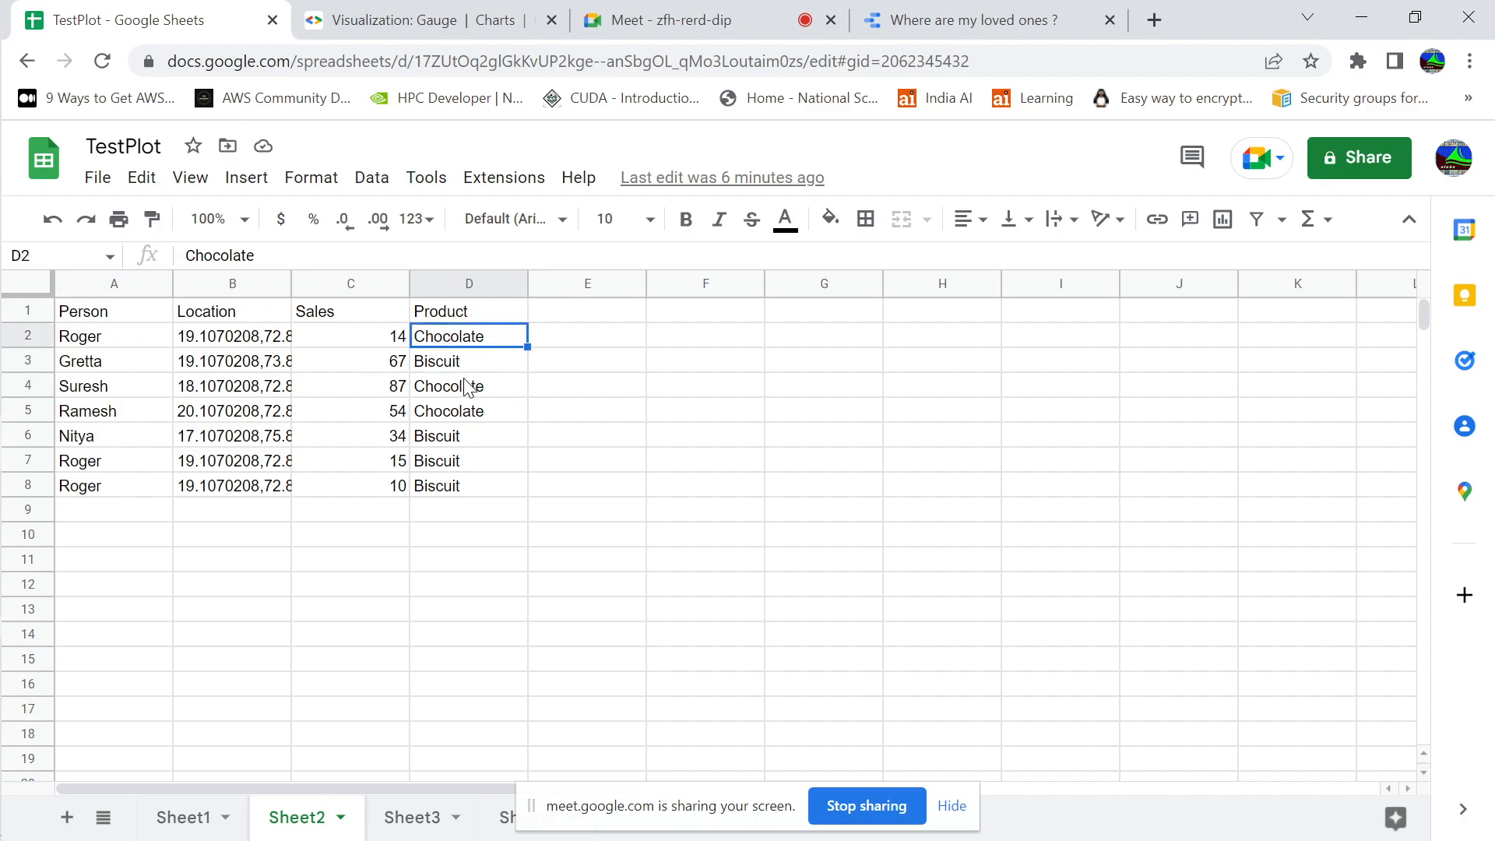
pyautogui.click(470, 442)
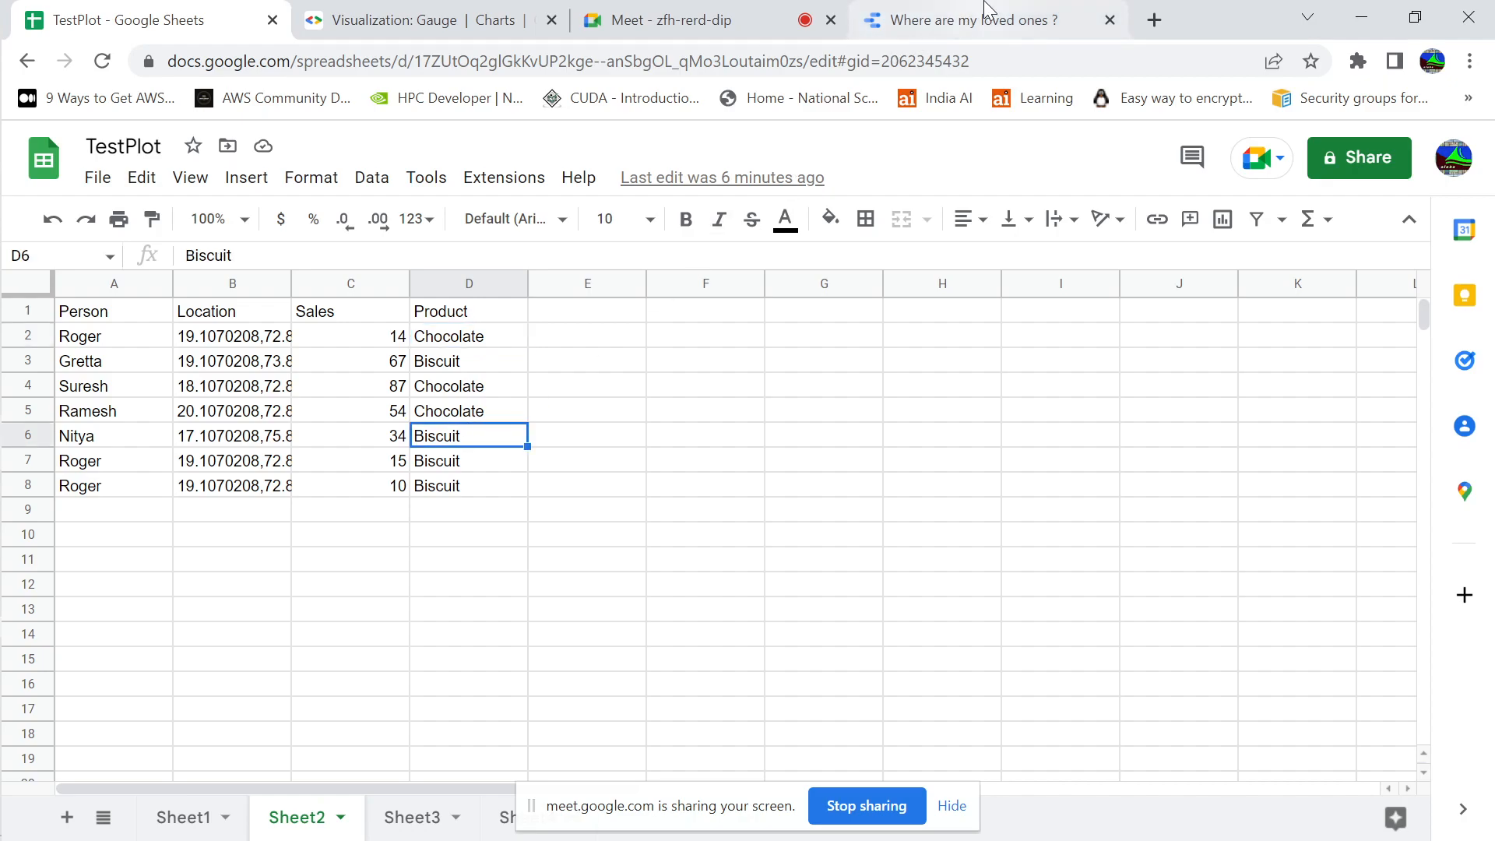
# Return to the "Where are my loved ones ?" report and compare the details of the coastal and inland bubbles
pyautogui.click(1007, 17)
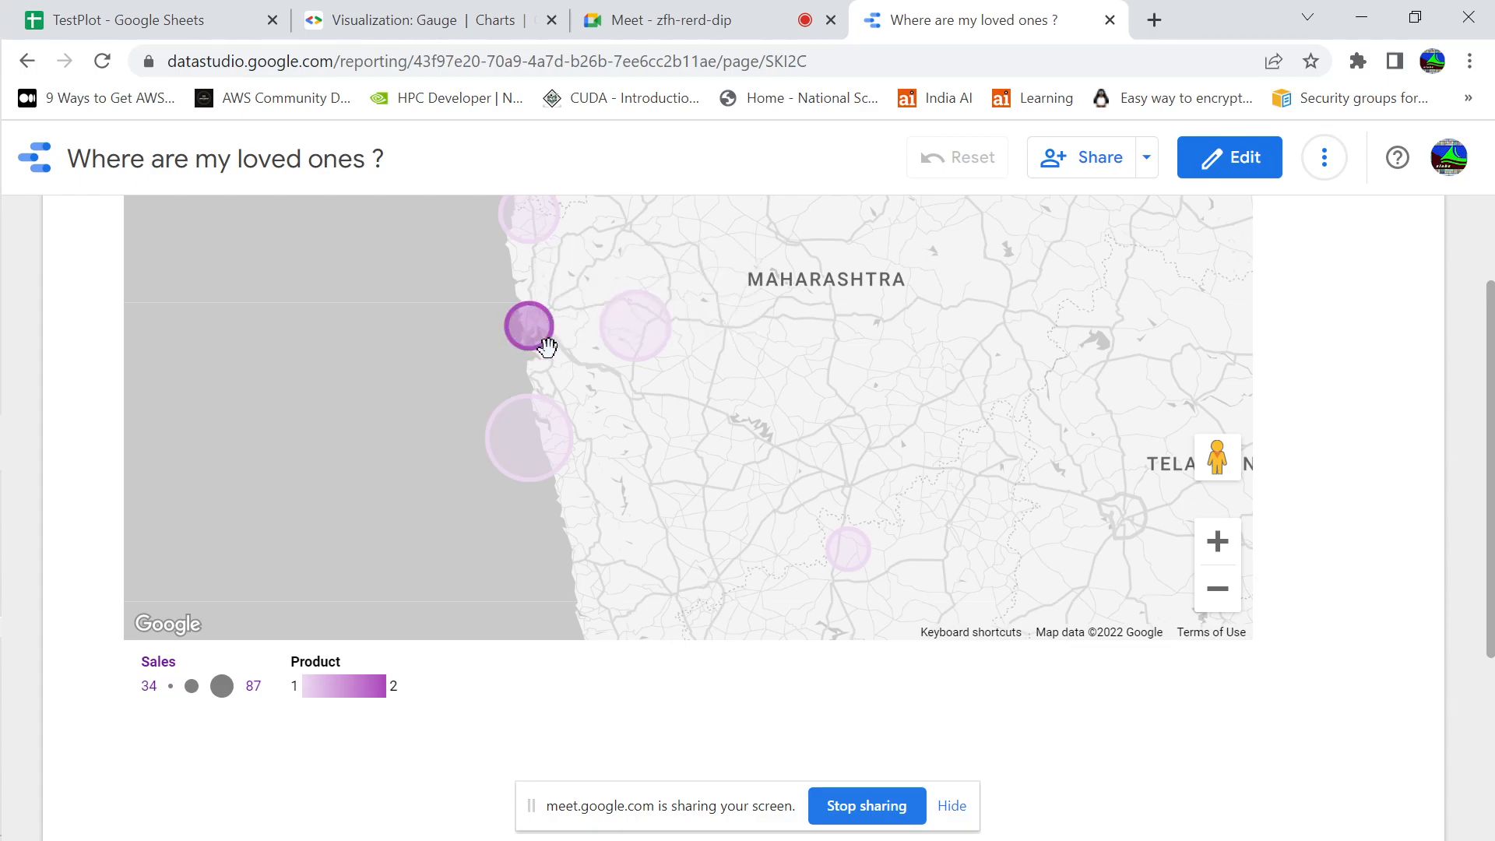
pyautogui.moveTo(526, 421)
pyautogui.moveTo(542, 452)
pyautogui.moveTo(646, 324)
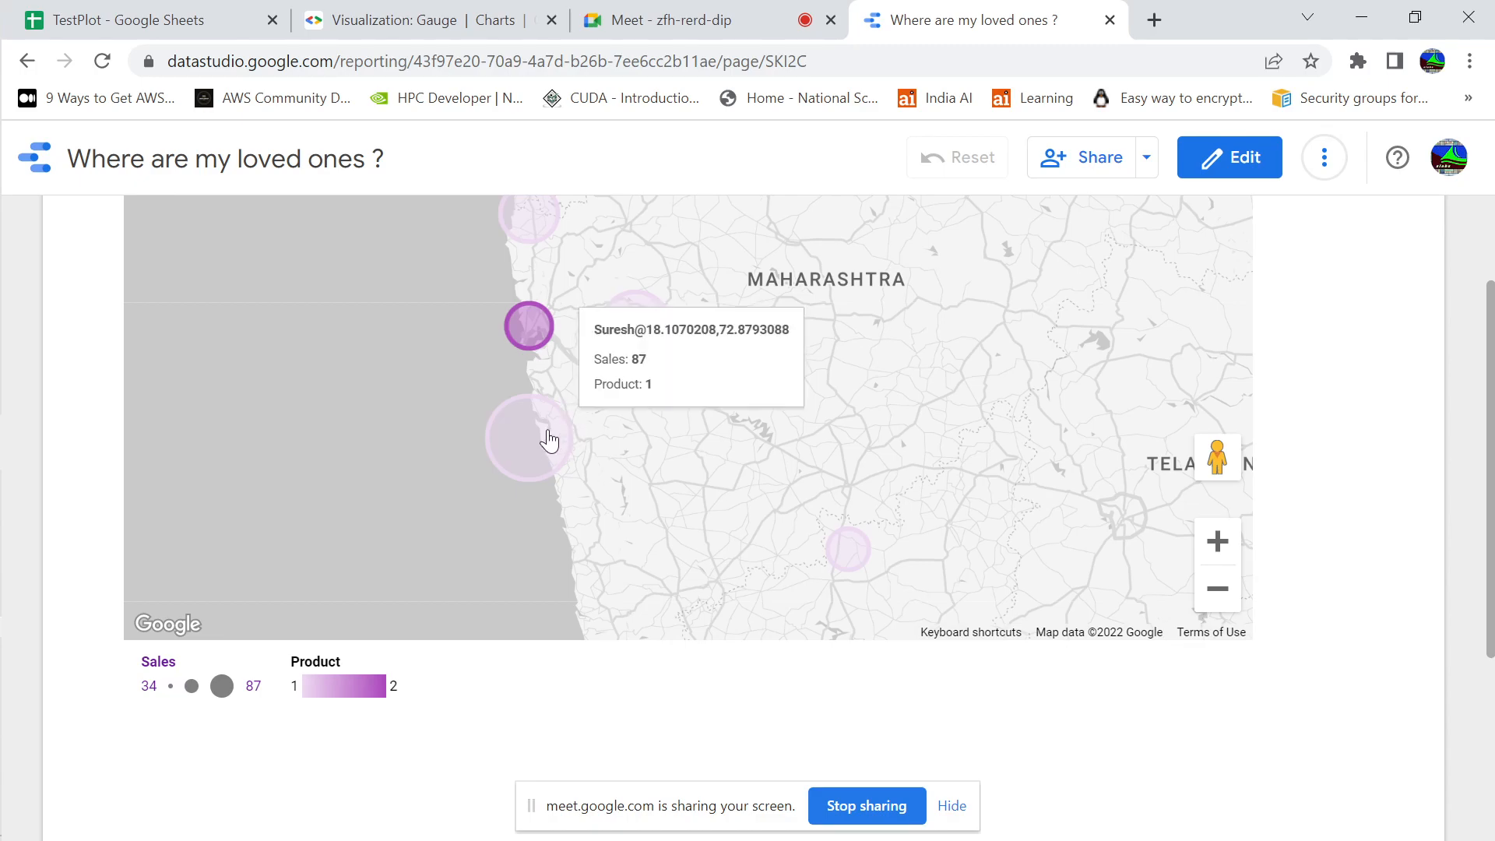
# Return to Sheet2 and view the full coordinates of the record in row 4 by selecting cell B4
pyautogui.click(185, 9)
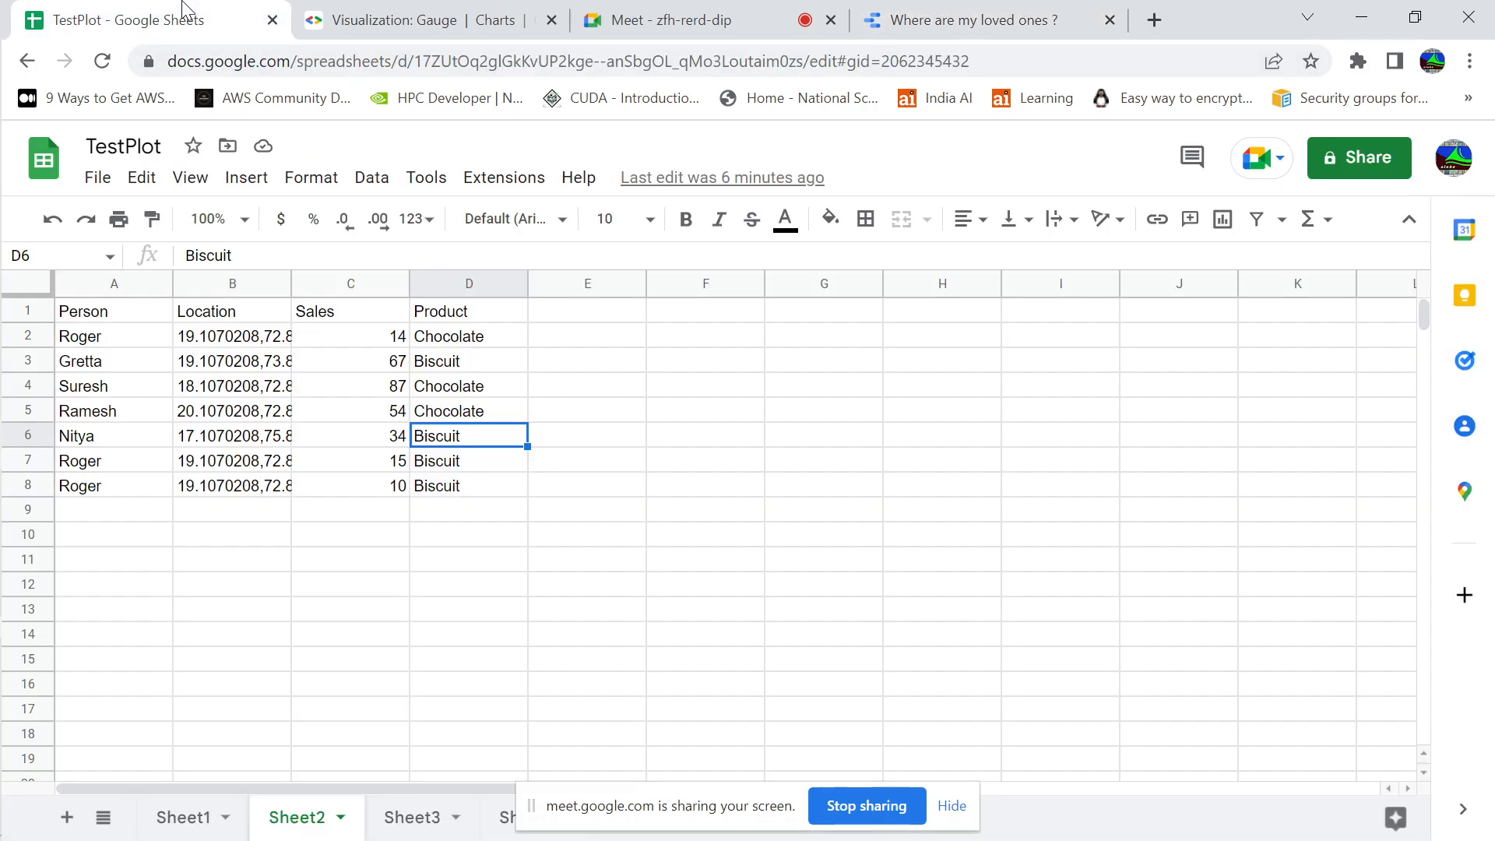
pyautogui.click(122, 390)
pyautogui.click(217, 398)
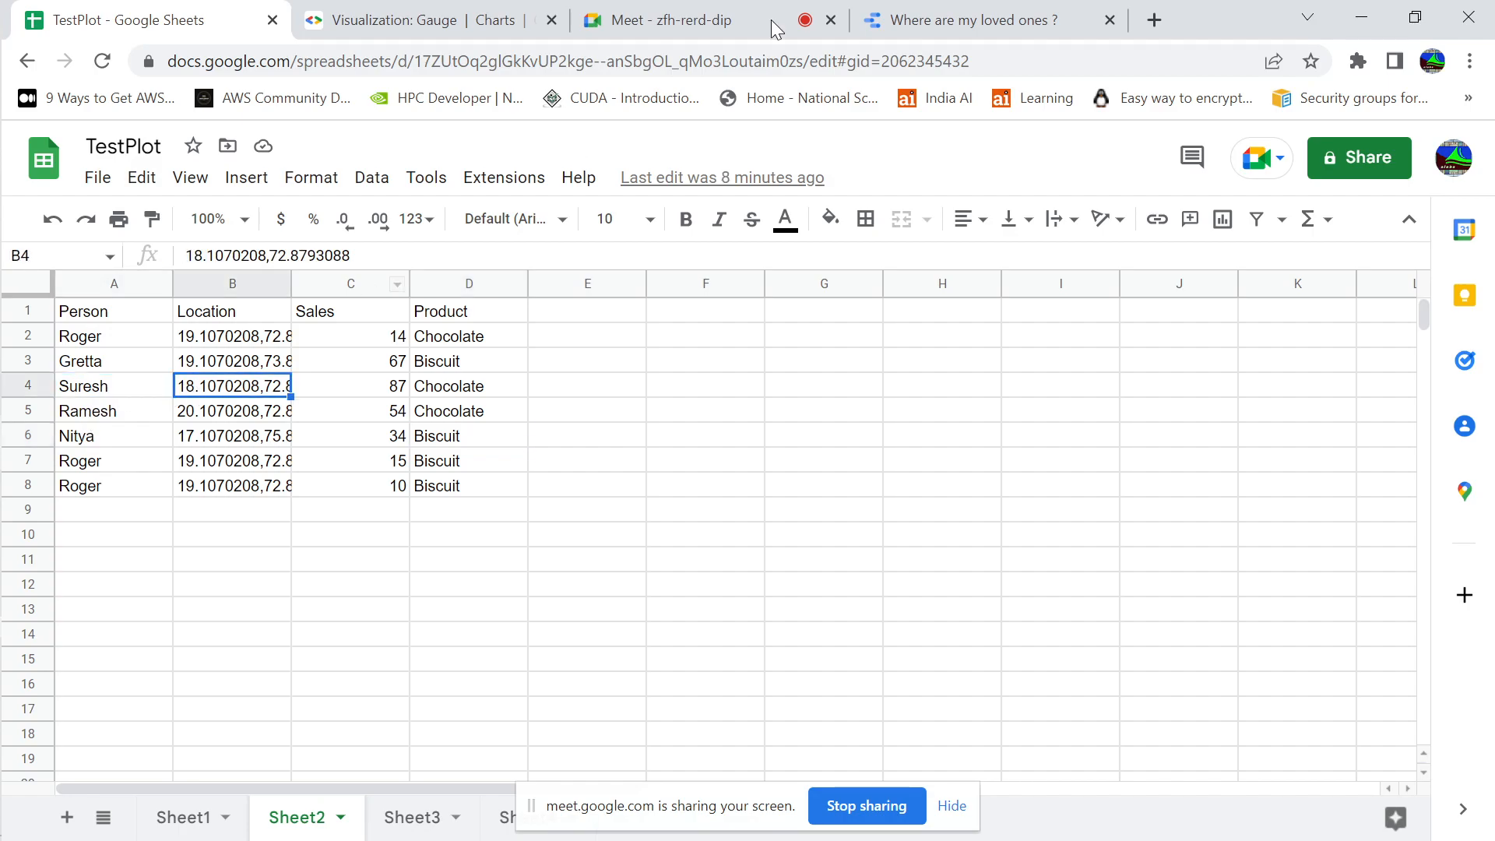
# Open the "Where are my loved ones ?" report for editing and examine its personlocation field
pyautogui.click(994, 27)
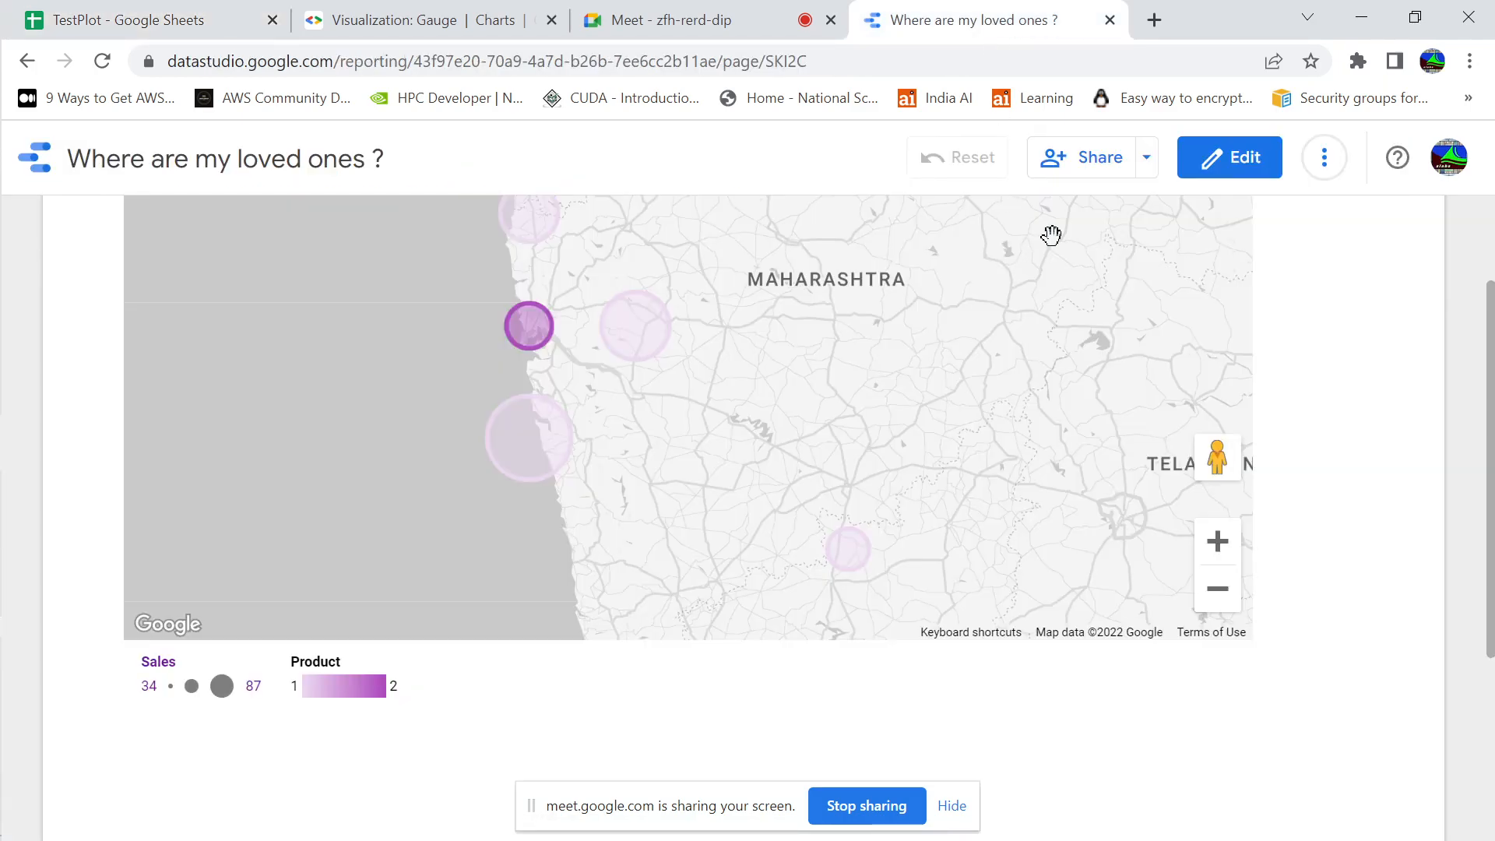
pyautogui.click(1262, 174)
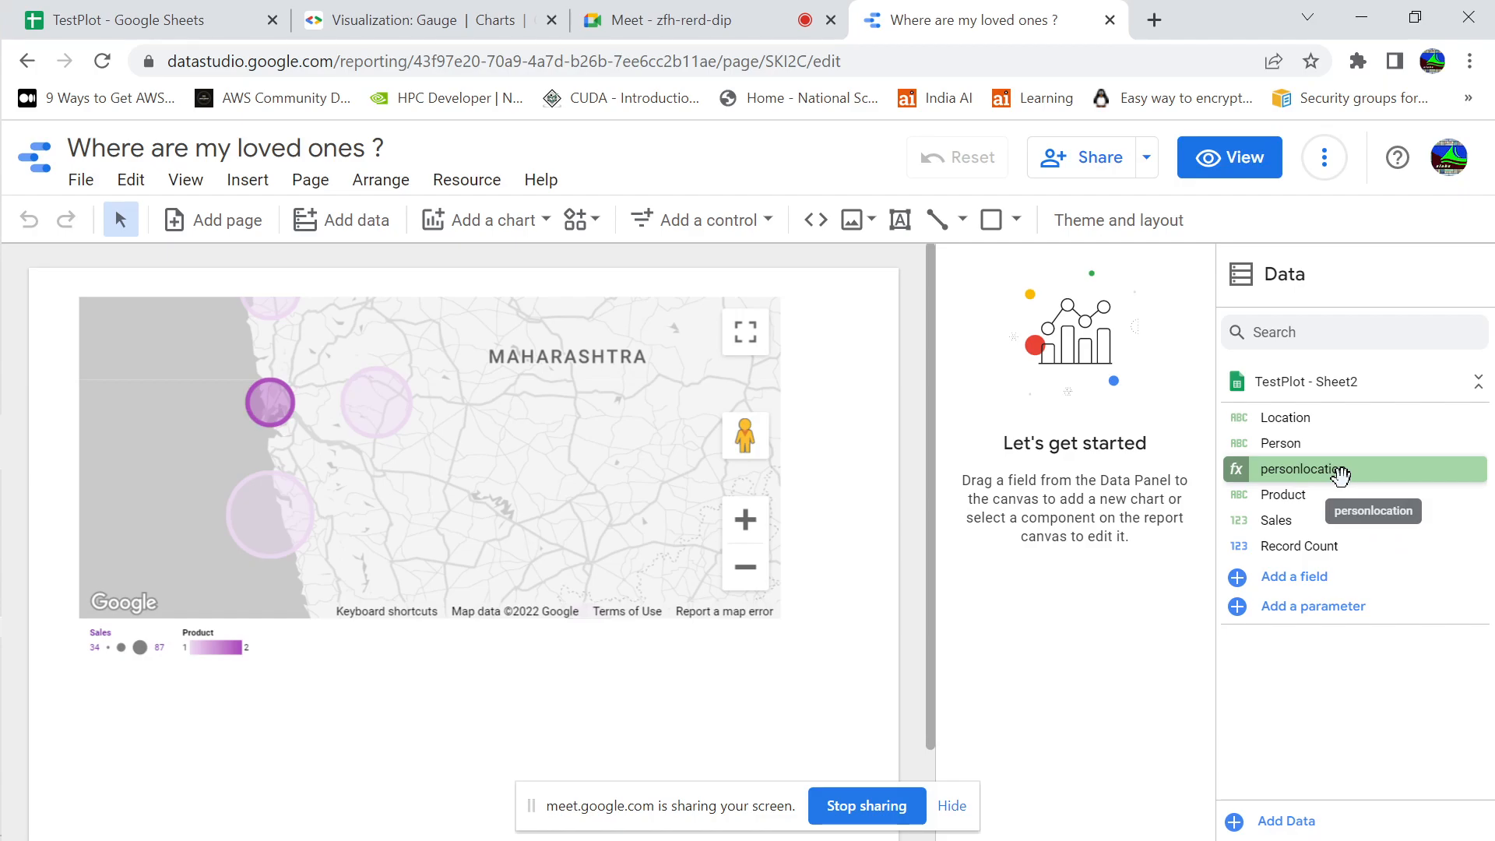
pyautogui.rightClick(1391, 480)
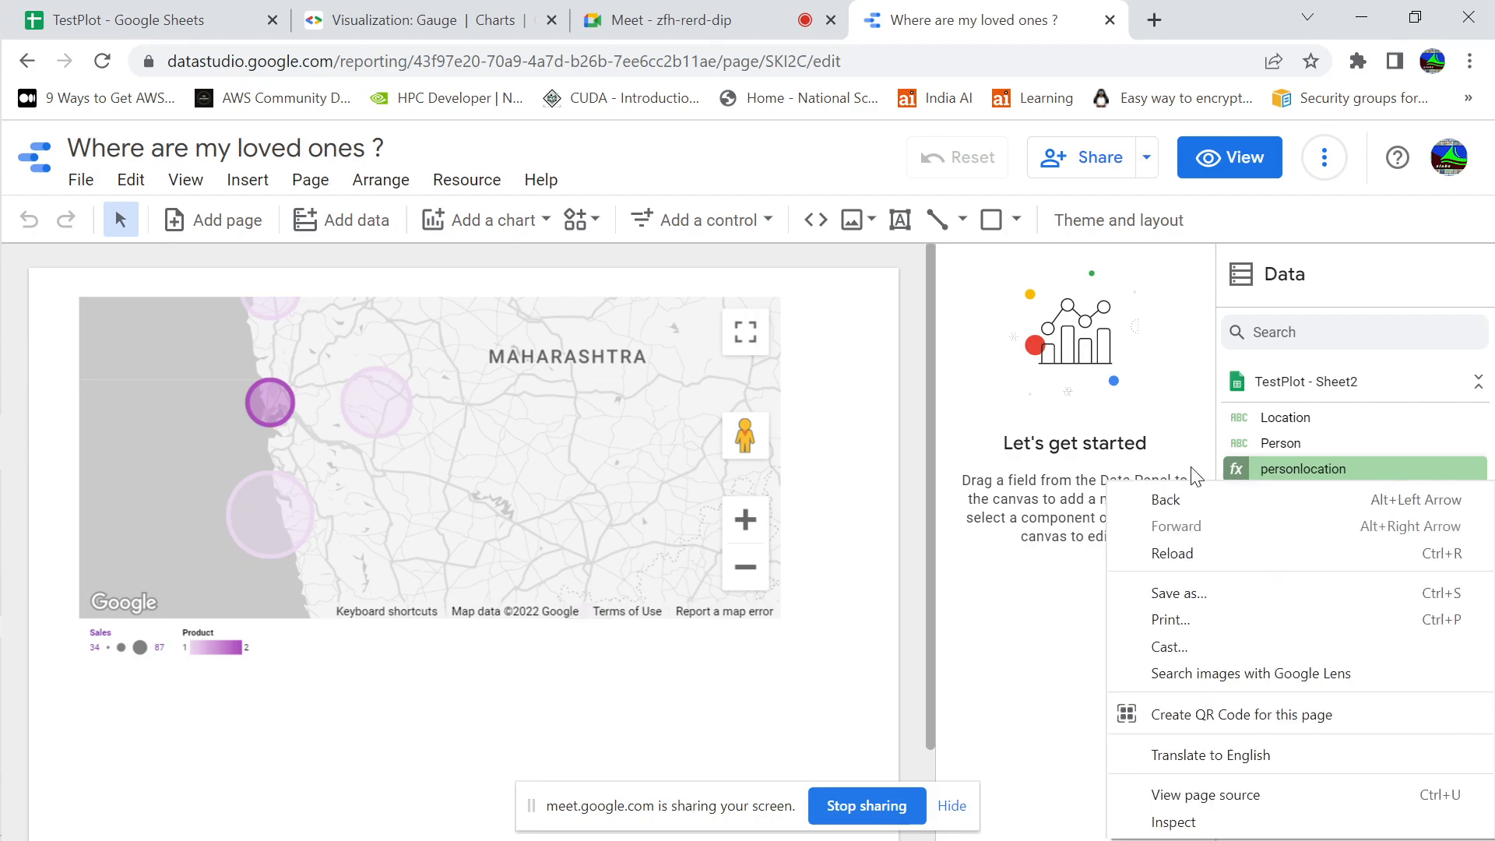
pyautogui.click(1124, 464)
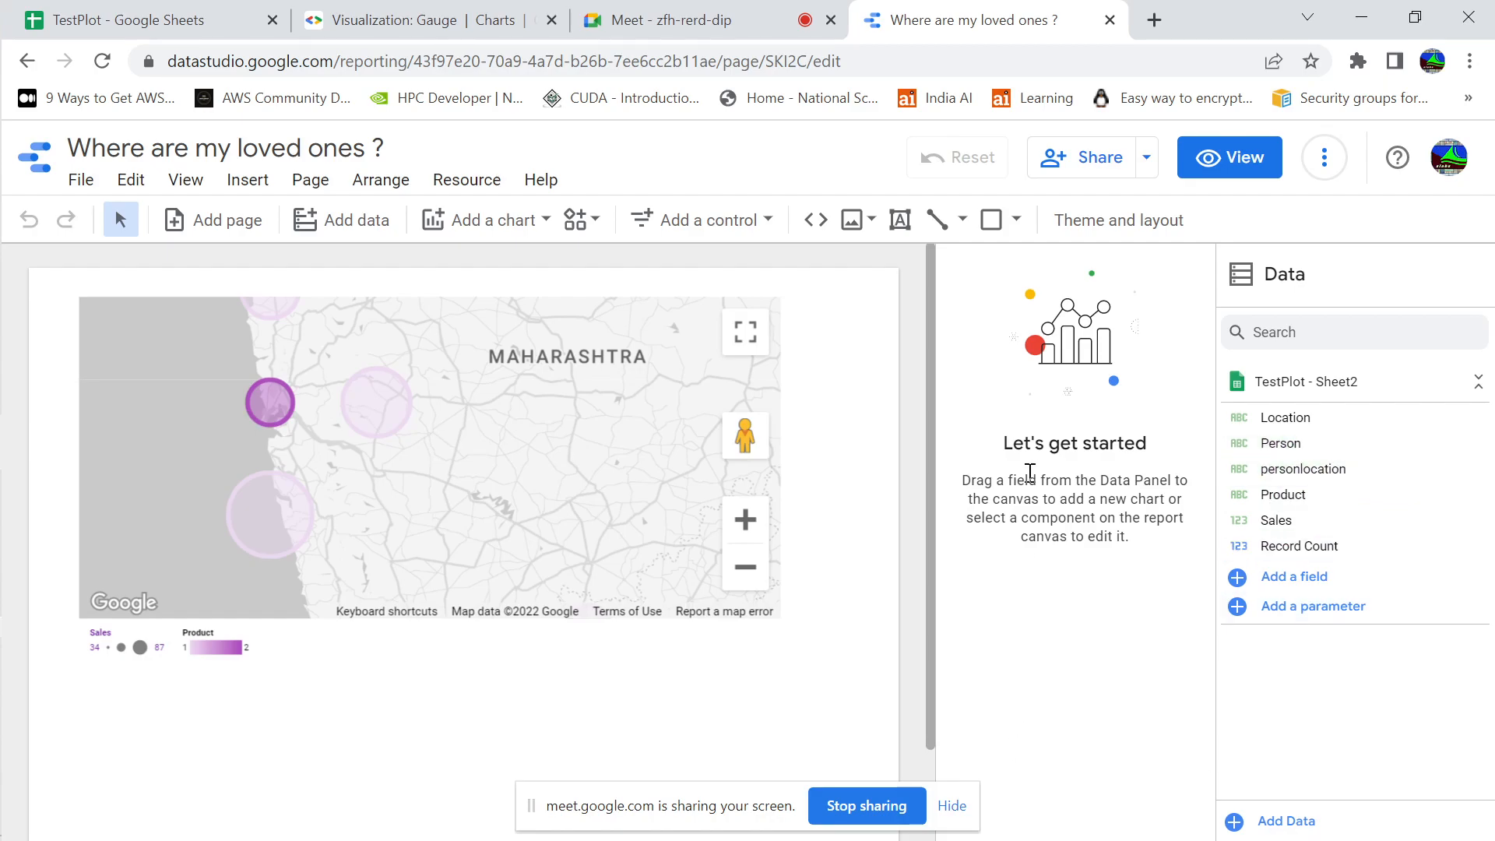
# Switch from the browser to the slideshow and advance to the GeoChart slide about the sales metric
pyautogui.click(392, 22)
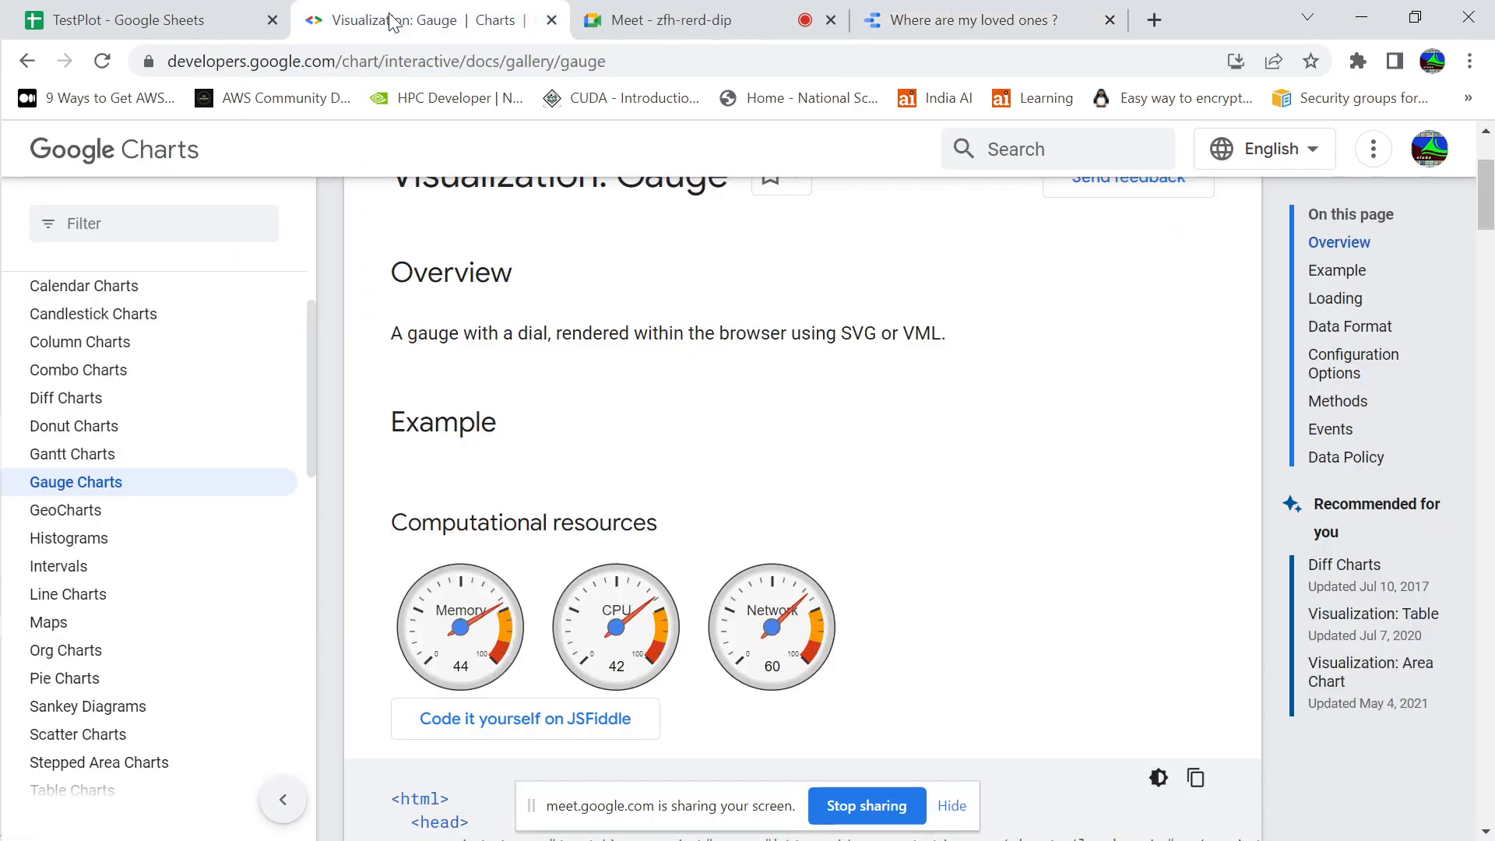
pyautogui.click(132, 20)
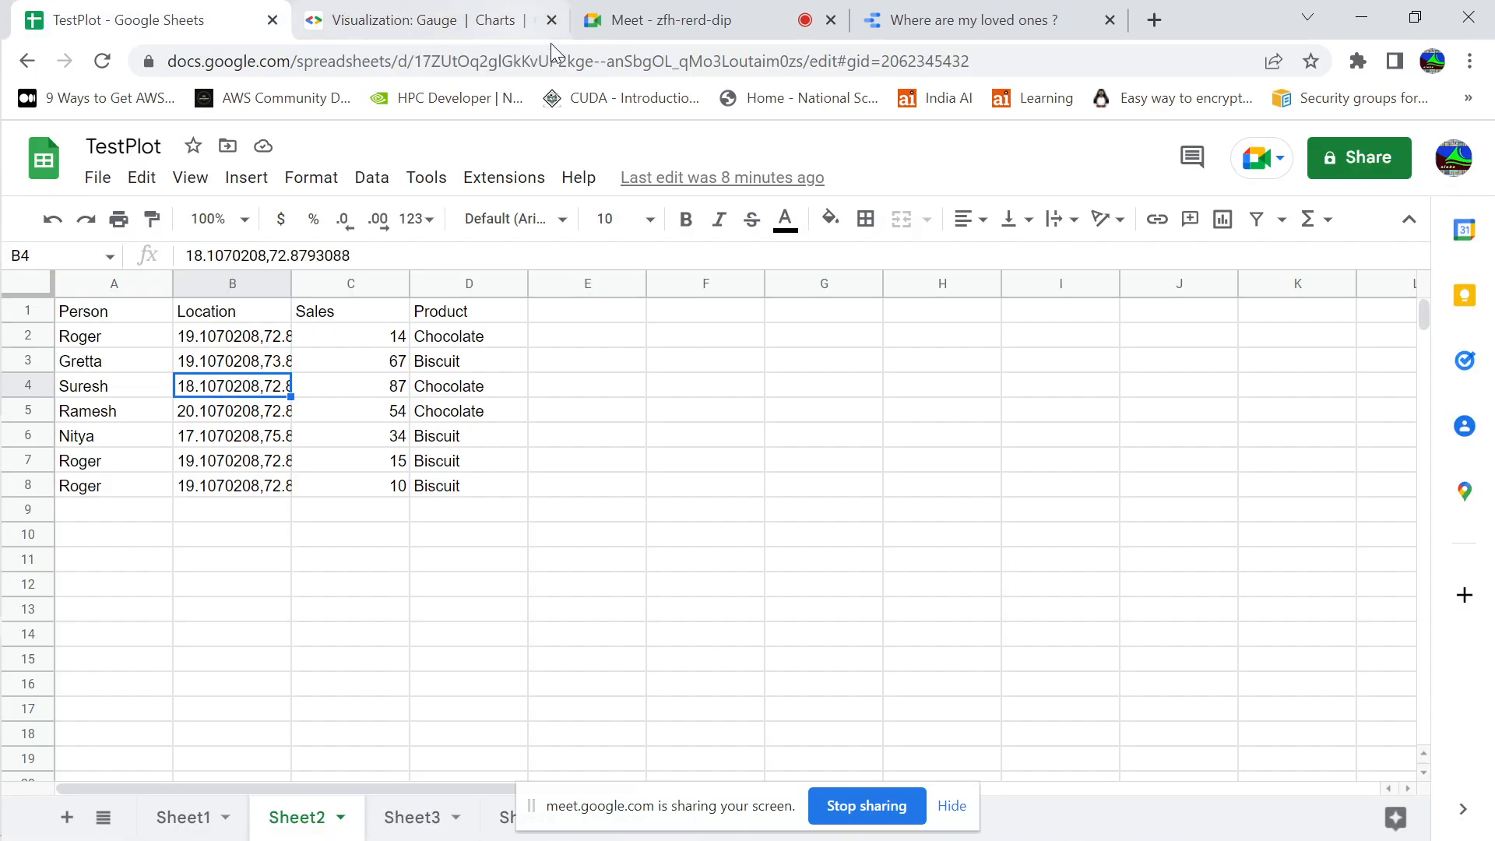
pyautogui.click(965, 21)
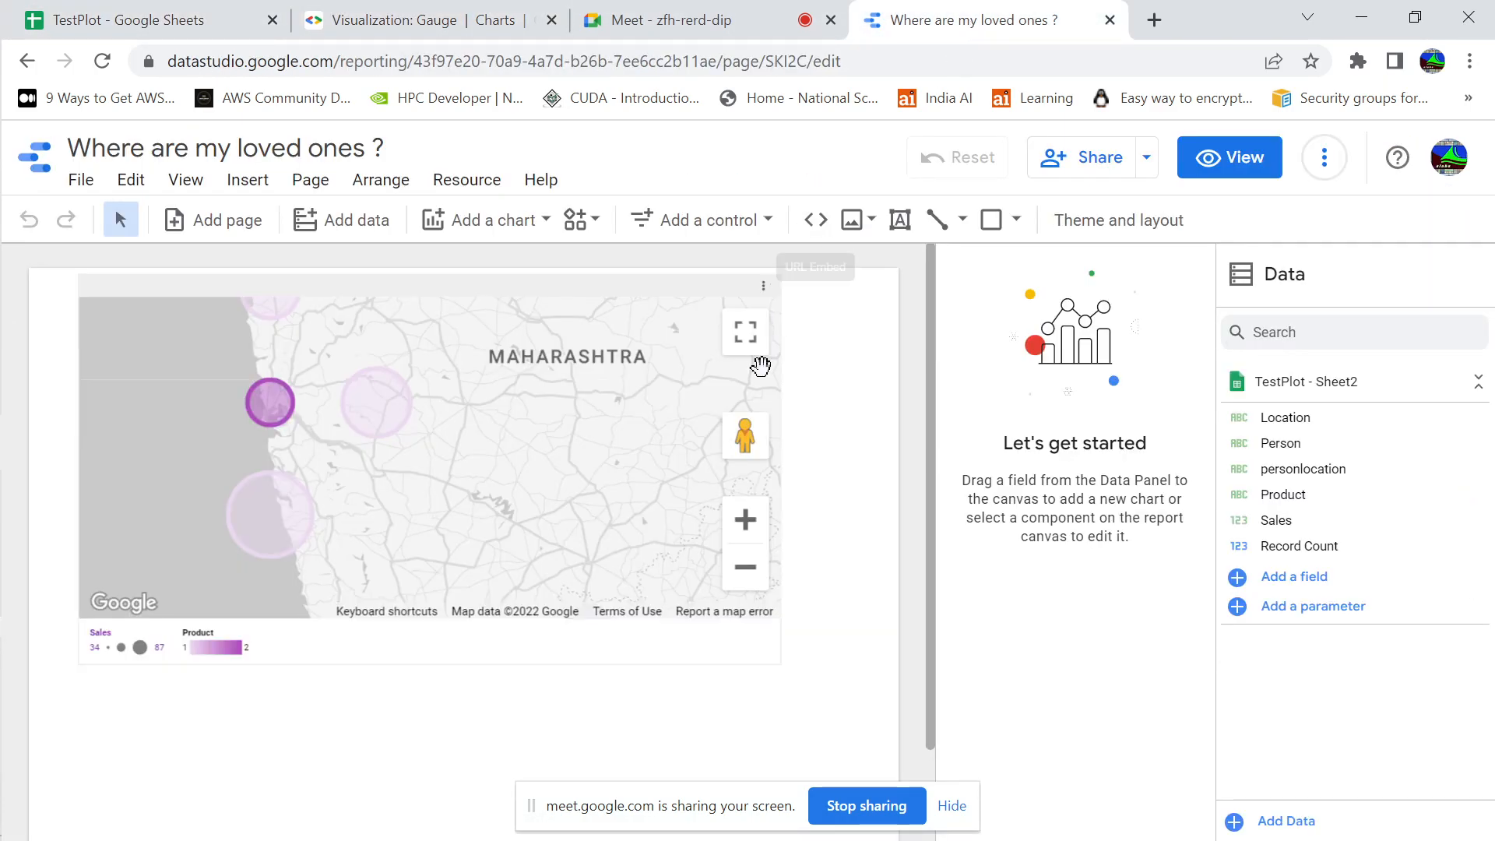
pyautogui.hotkey('alt', 'Tab')
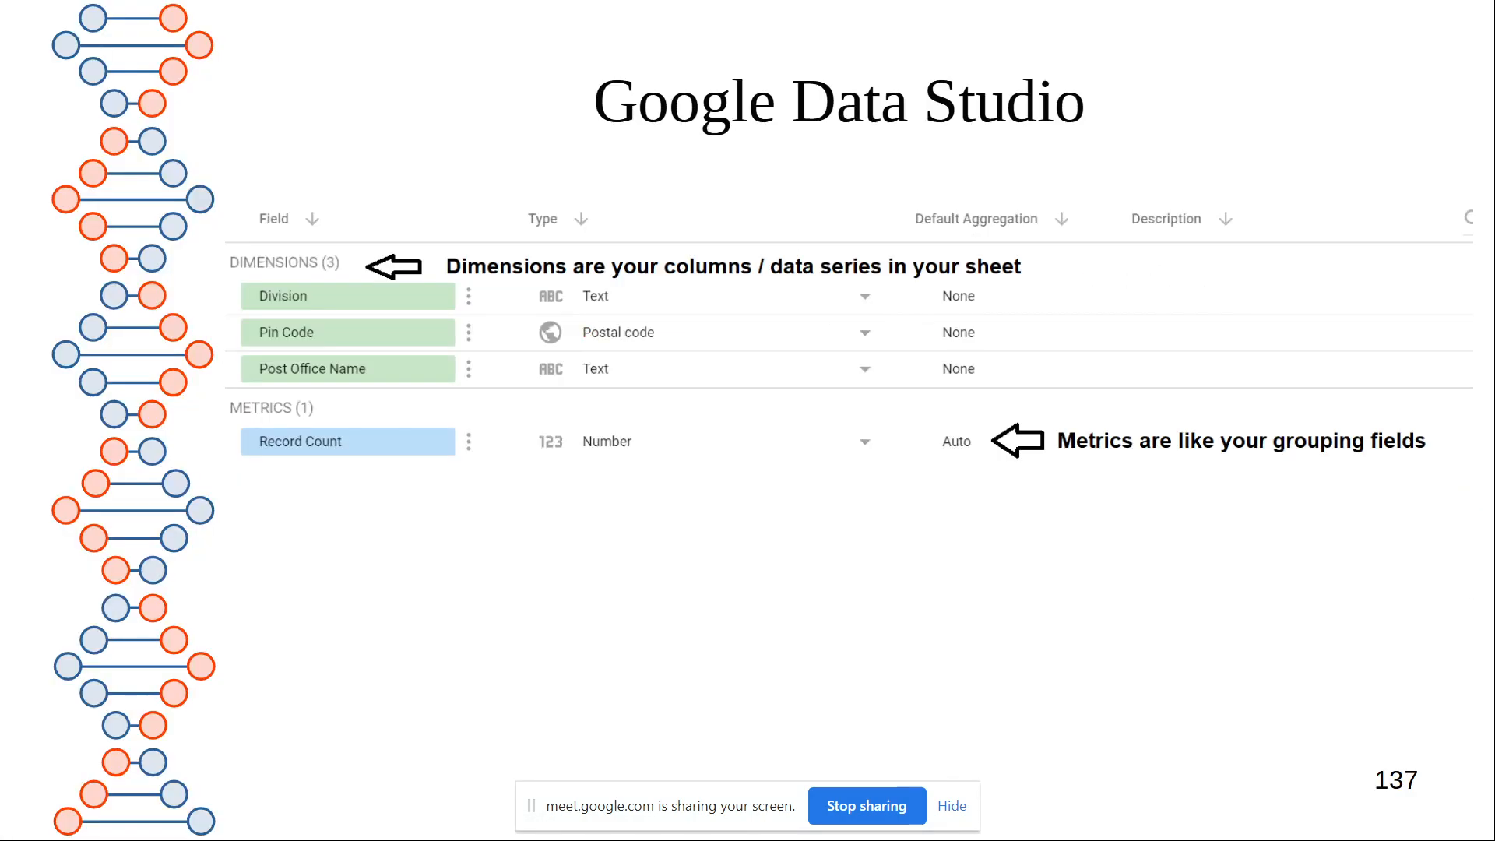
pyautogui.press('Right')
pyautogui.press('Right')
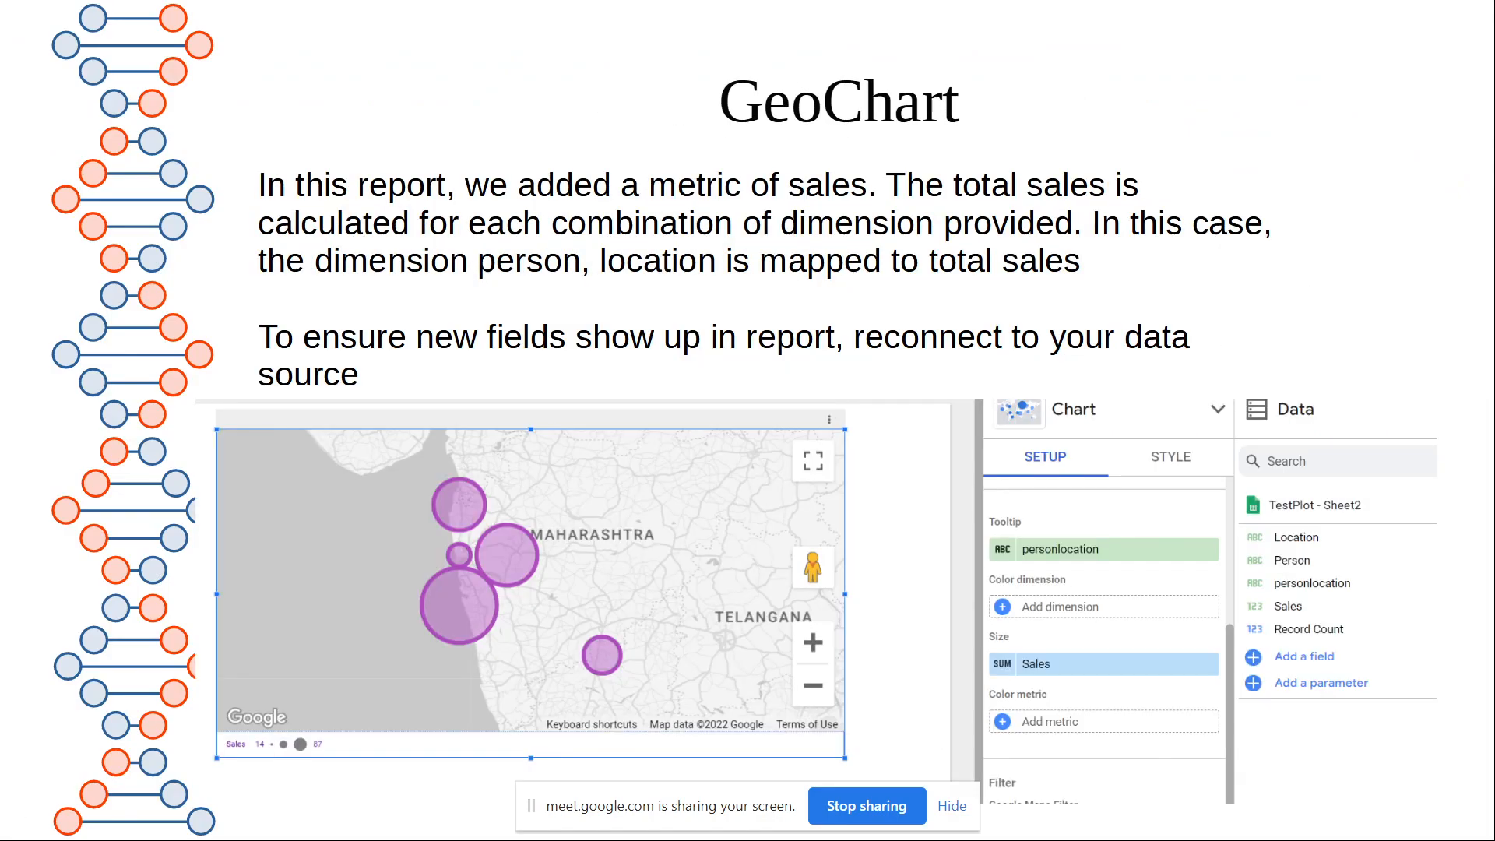
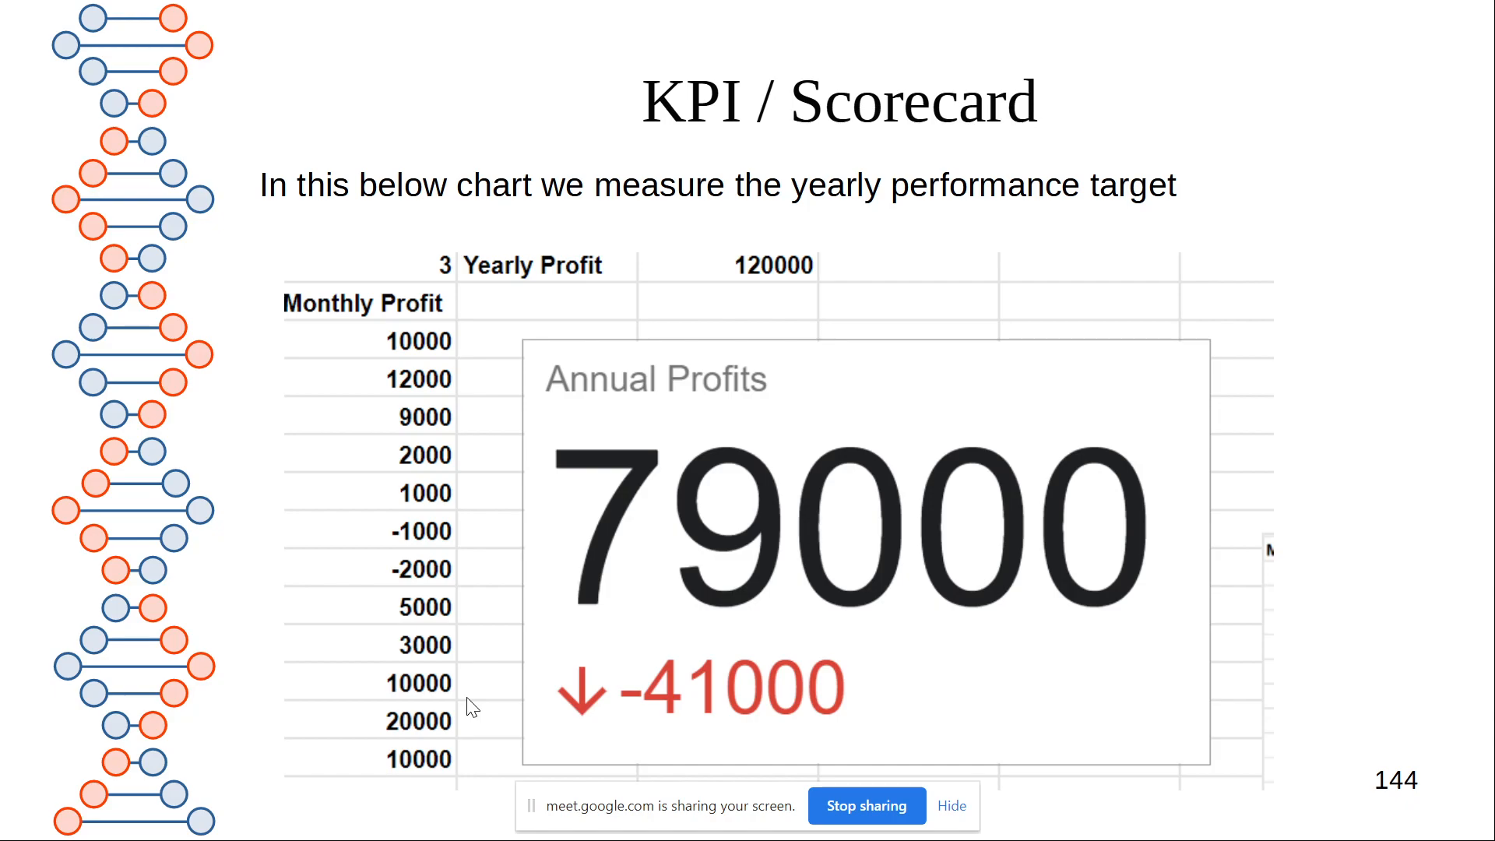
# Advance the slideshow to the Gauge chart example slide, and switch to the browser to show Sheet3 of the TestPlot spreadsheet
pyautogui.press('Right')
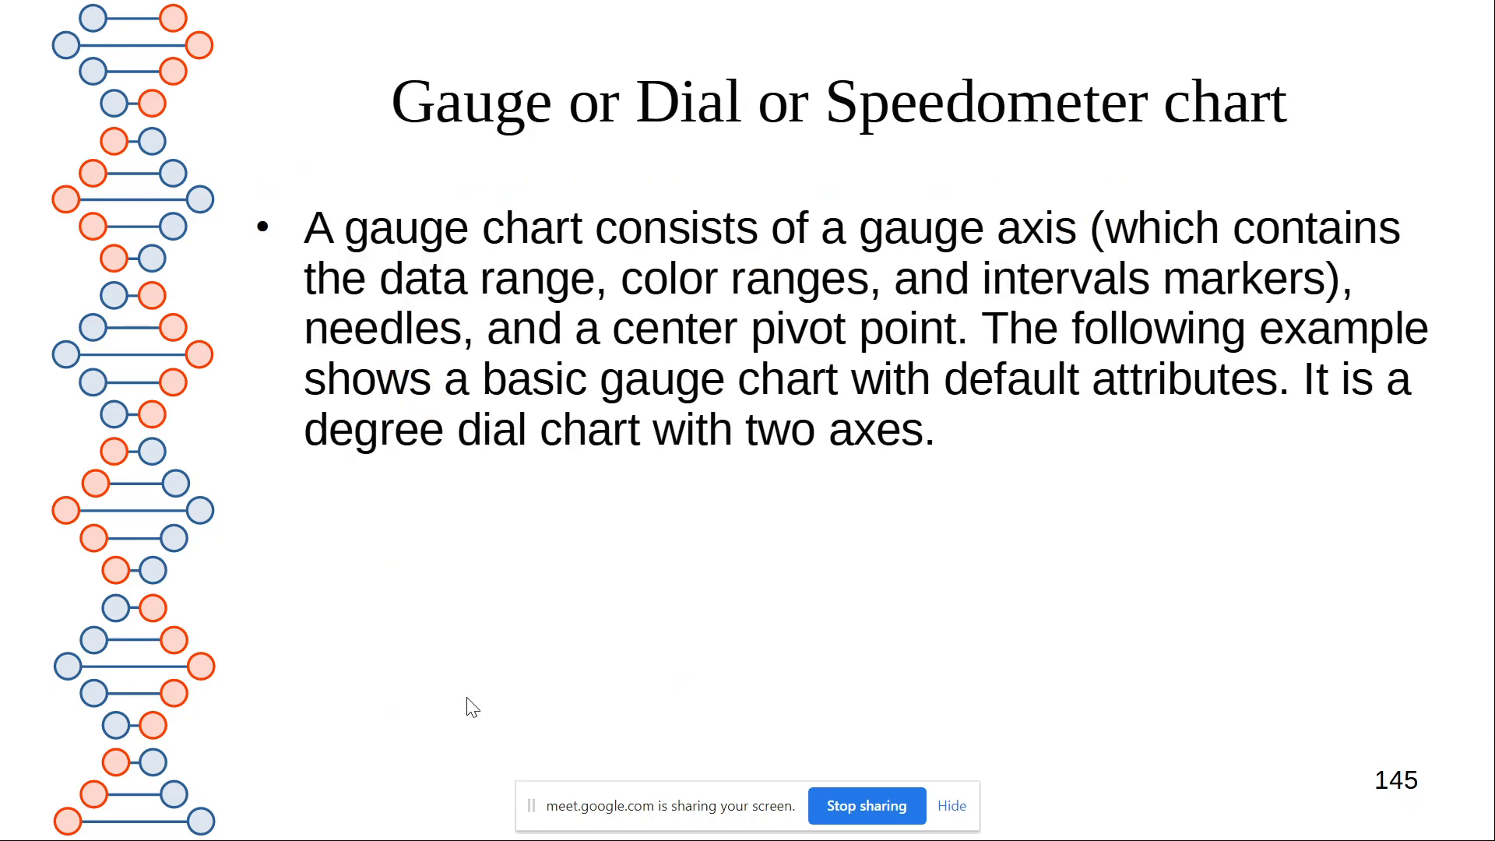
pyautogui.press('Right')
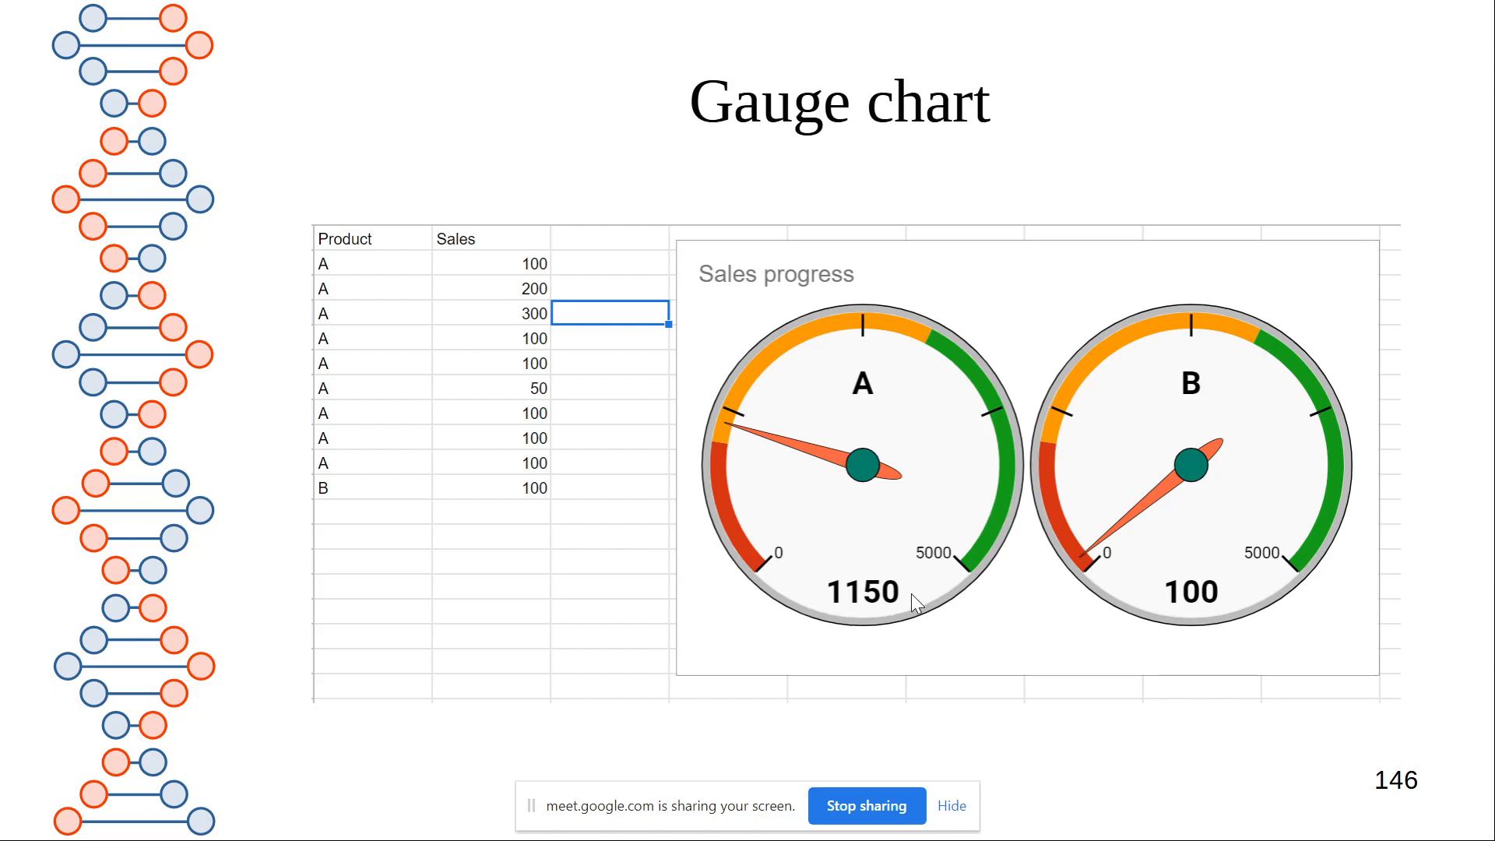
pyautogui.hotkey('alt', 'Tab')
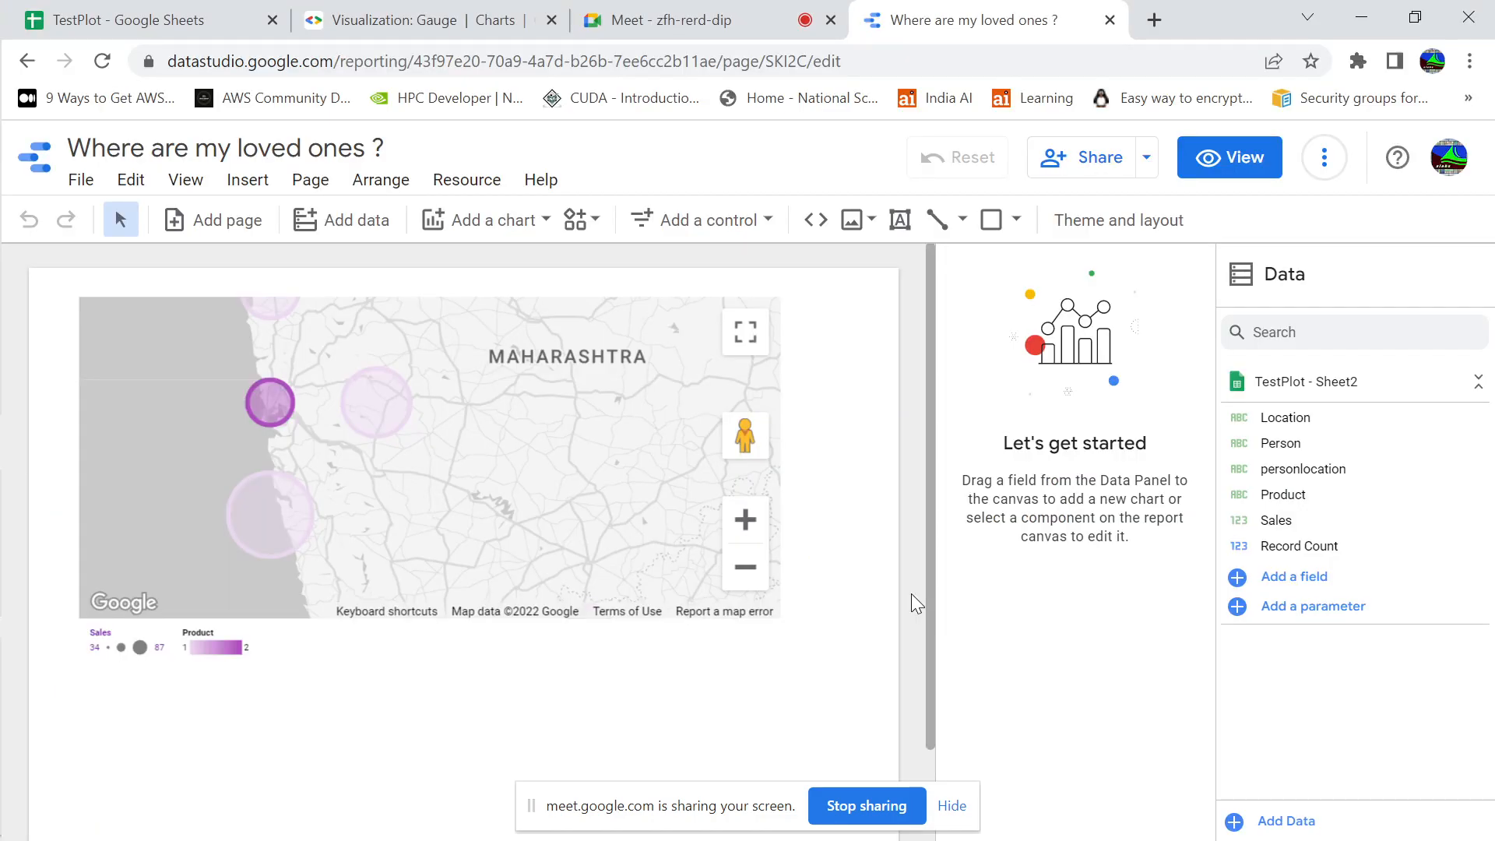
pyautogui.click(190, 28)
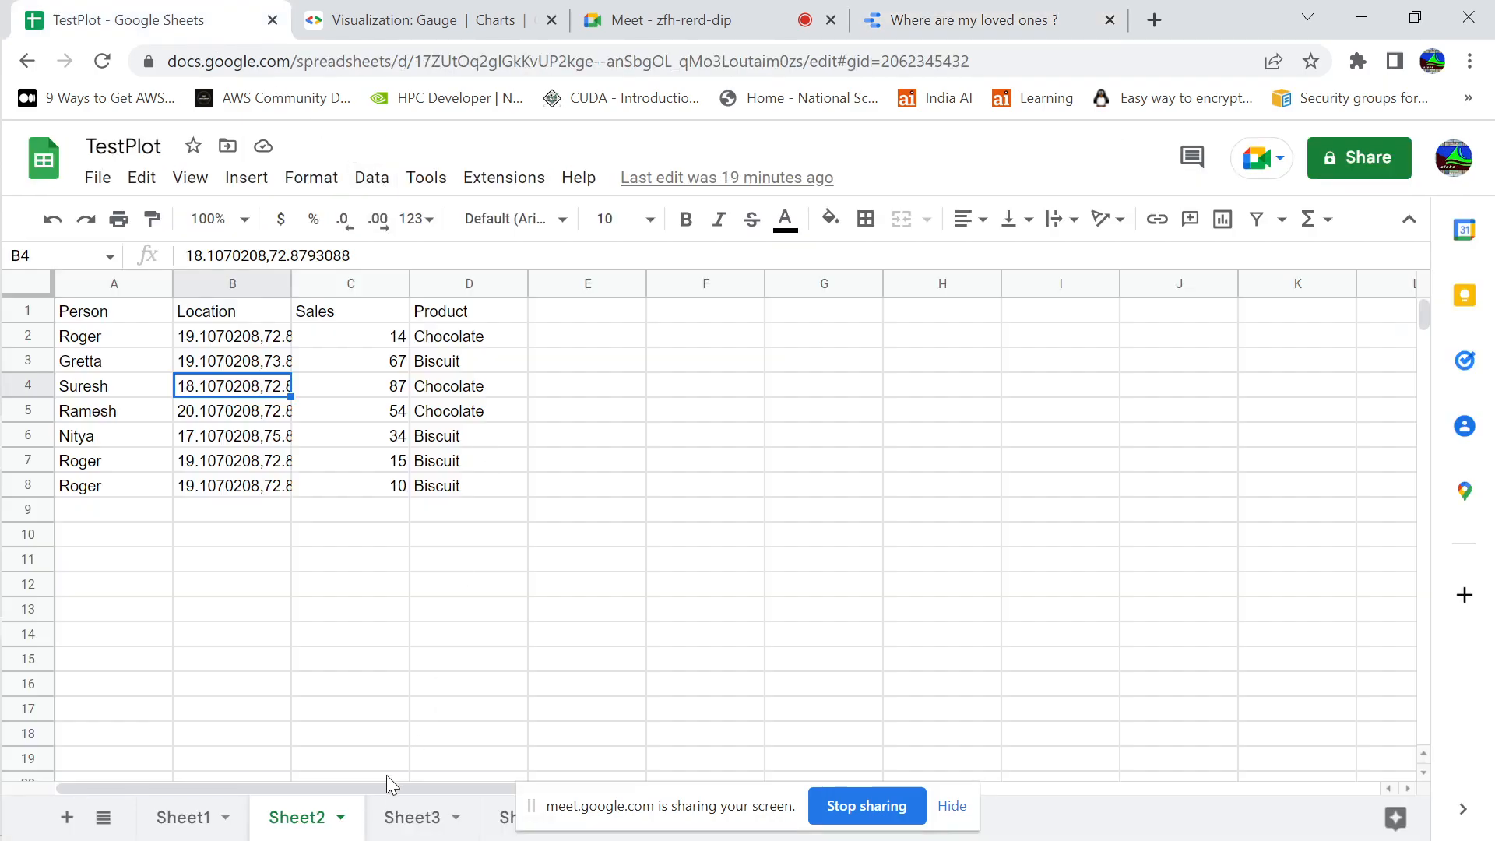
pyautogui.click(414, 817)
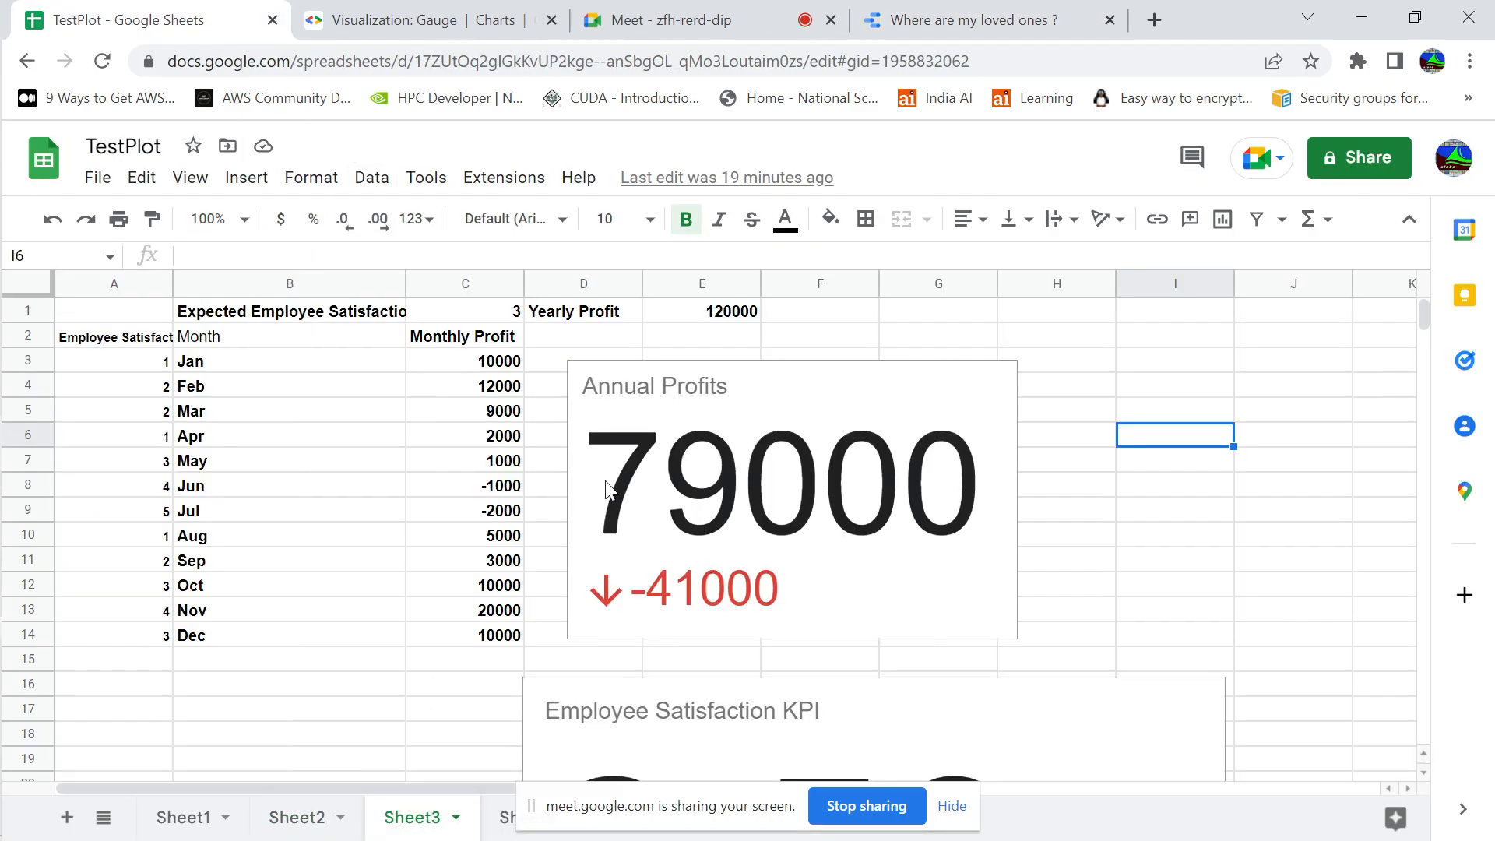
# Open the Annual Profits scorecard for editing and examine the aggregate types available in its setup
pyautogui.click(964, 436)
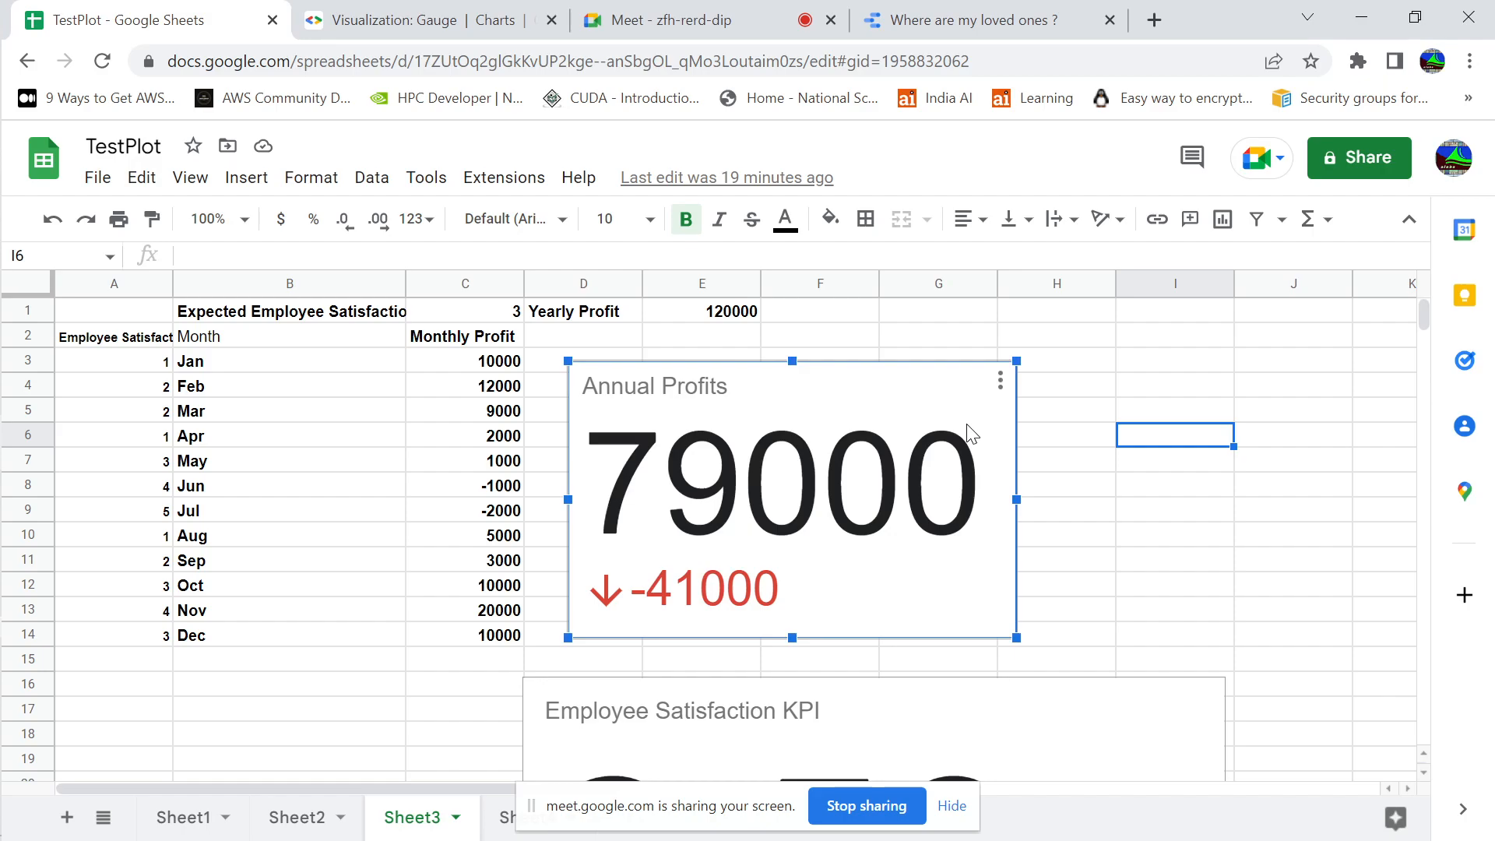
pyautogui.click(1001, 381)
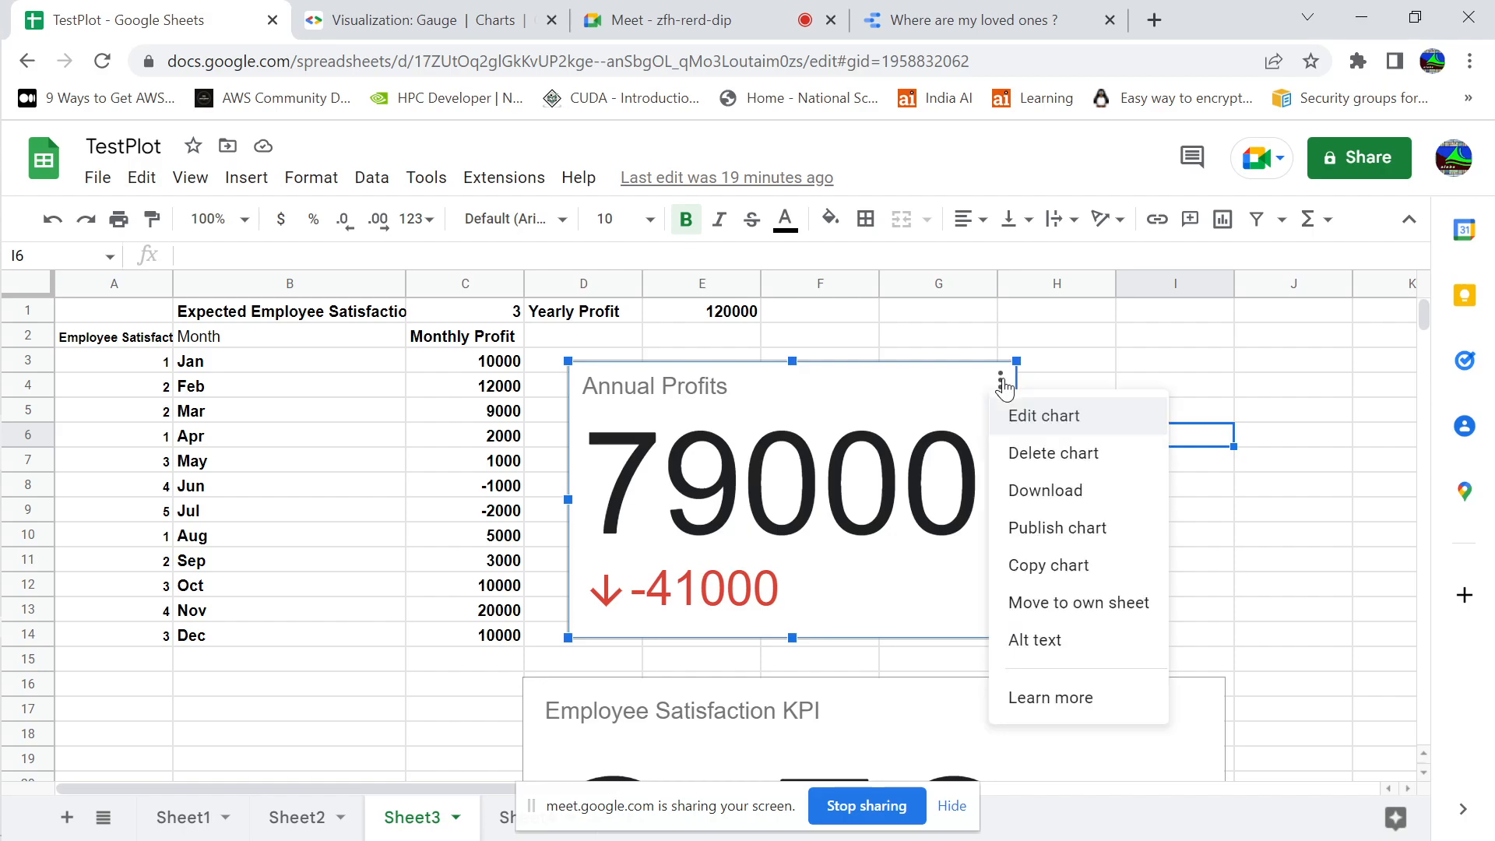
pyautogui.click(1031, 425)
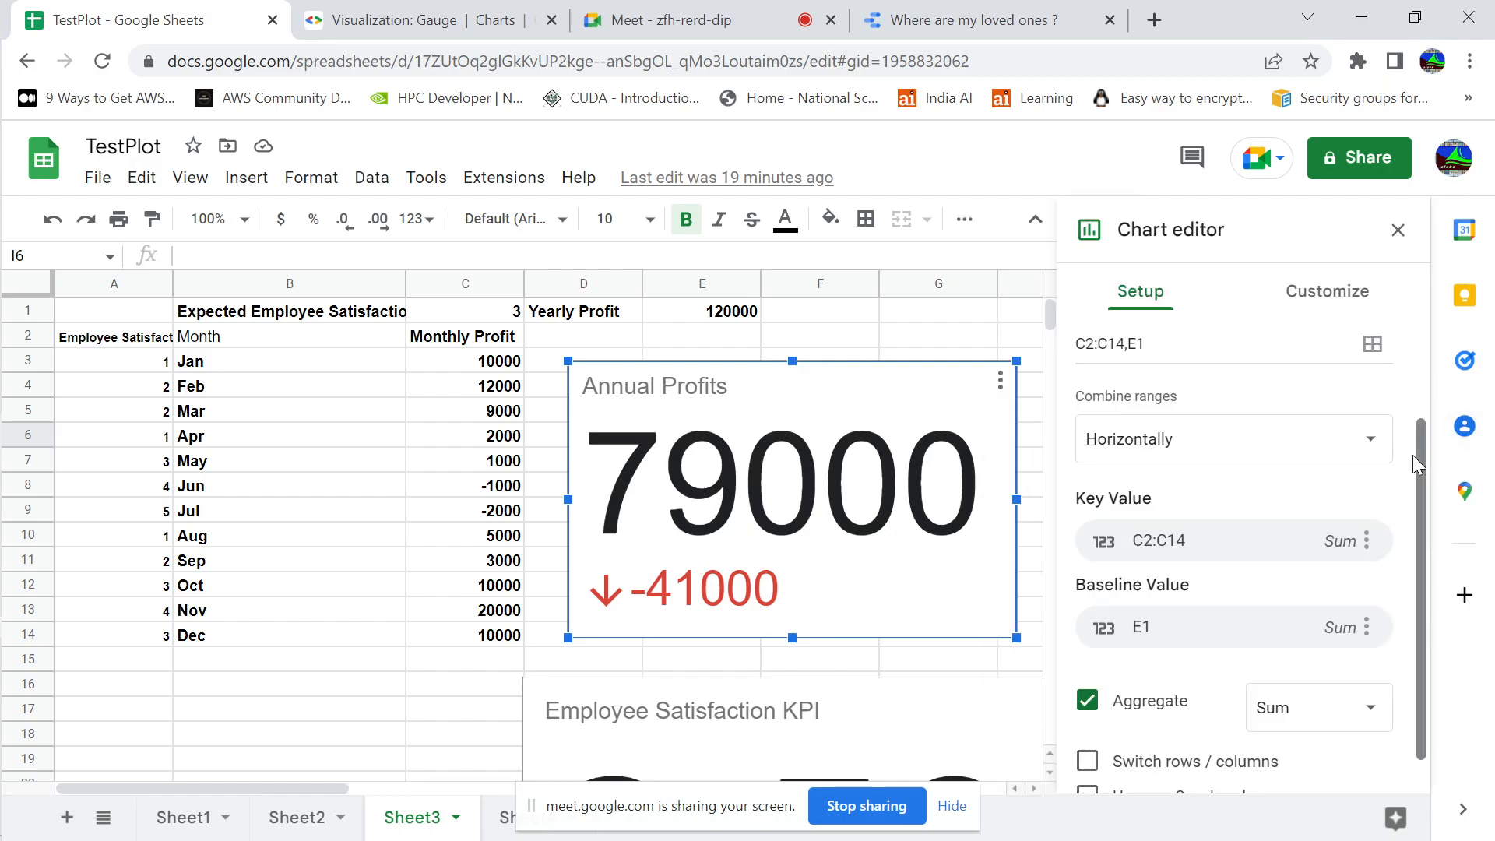
pyautogui.moveTo(1420, 458); pyautogui.dragTo(1425, 598)
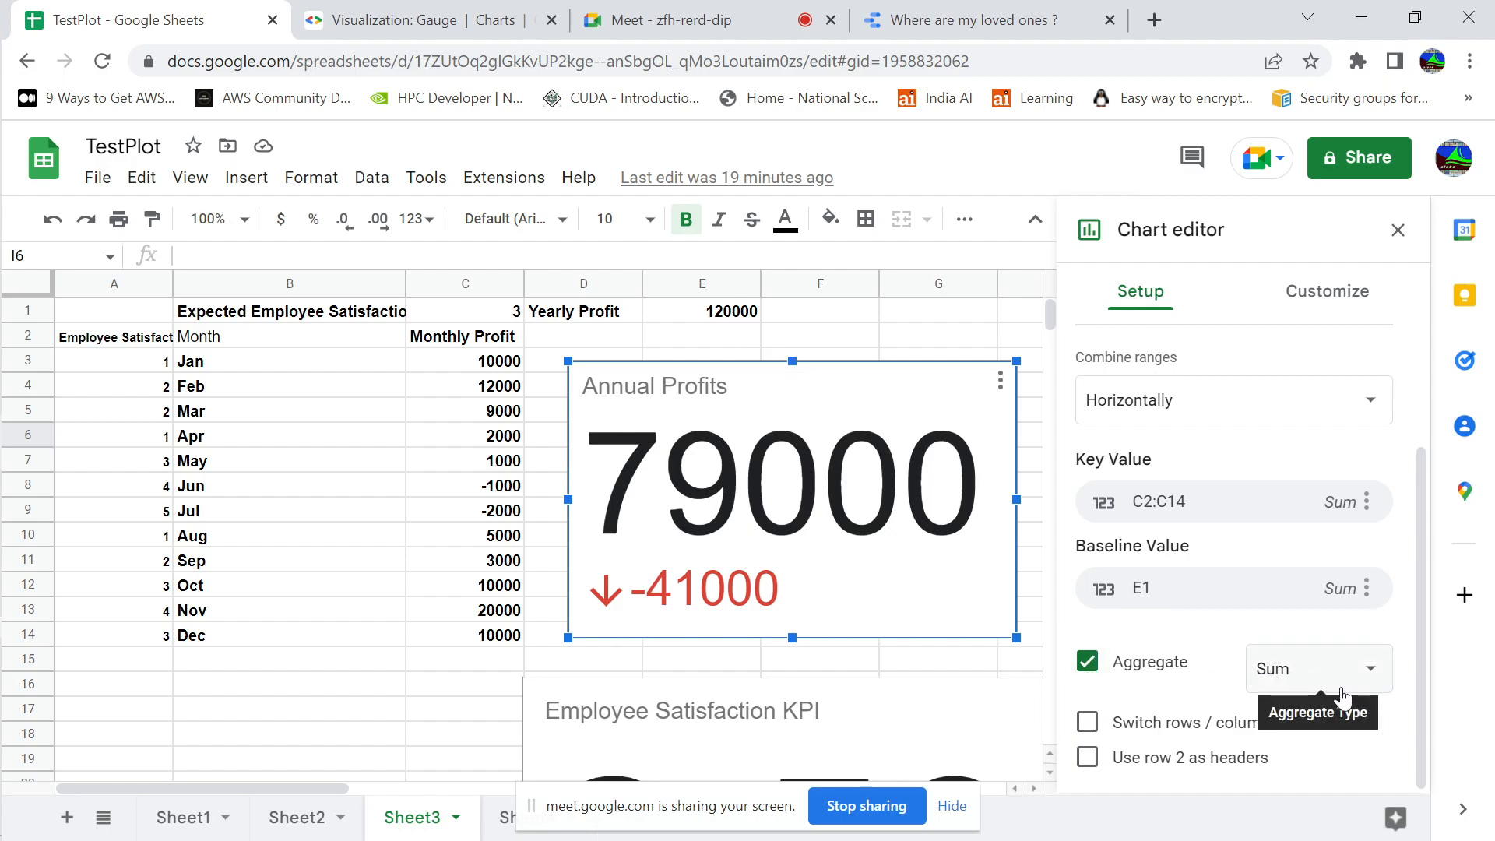
pyautogui.click(1374, 691)
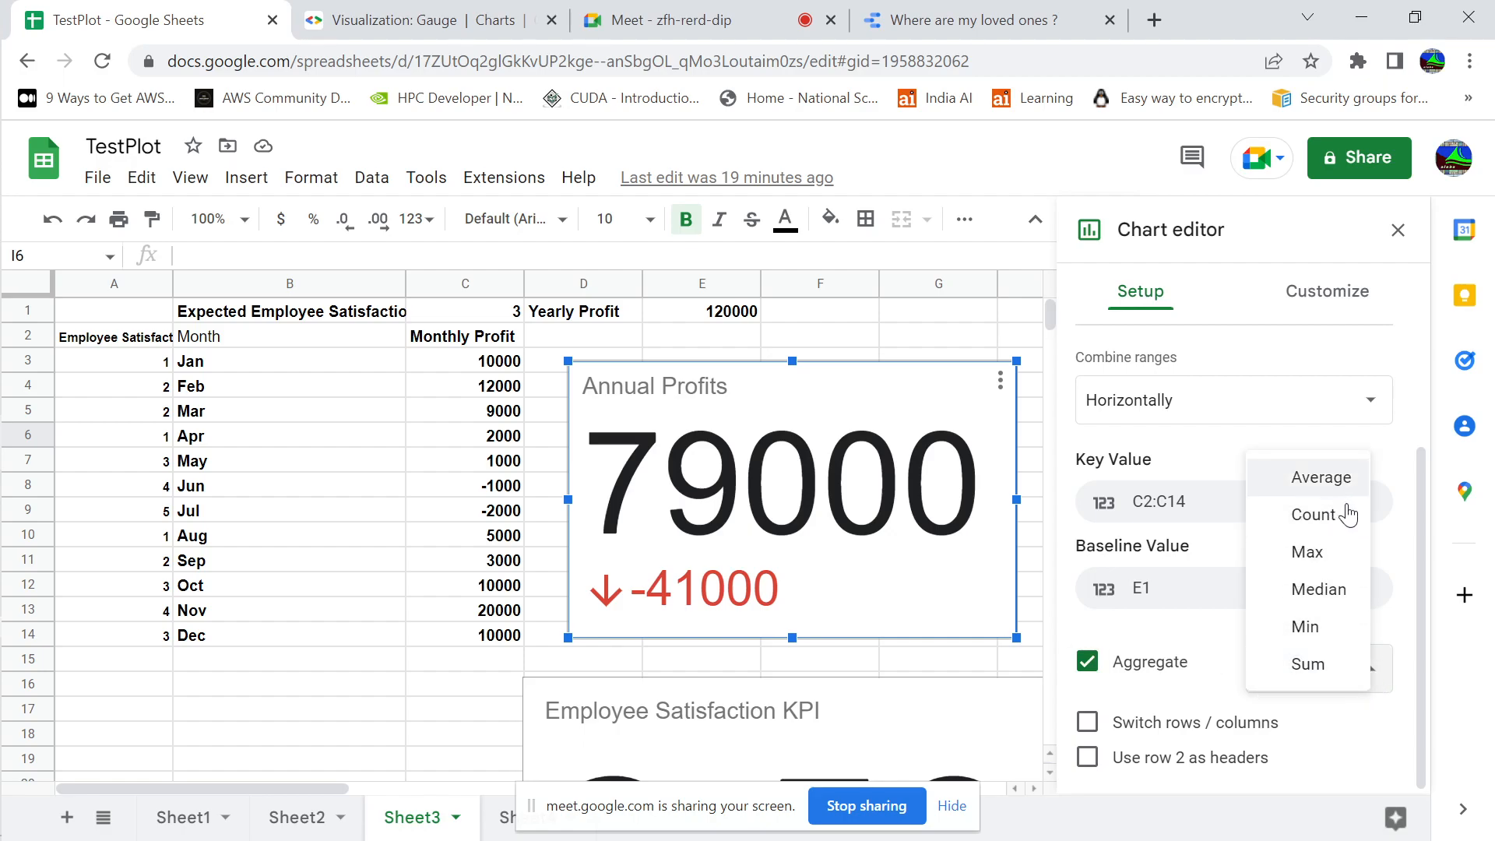
pyautogui.click(973, 658)
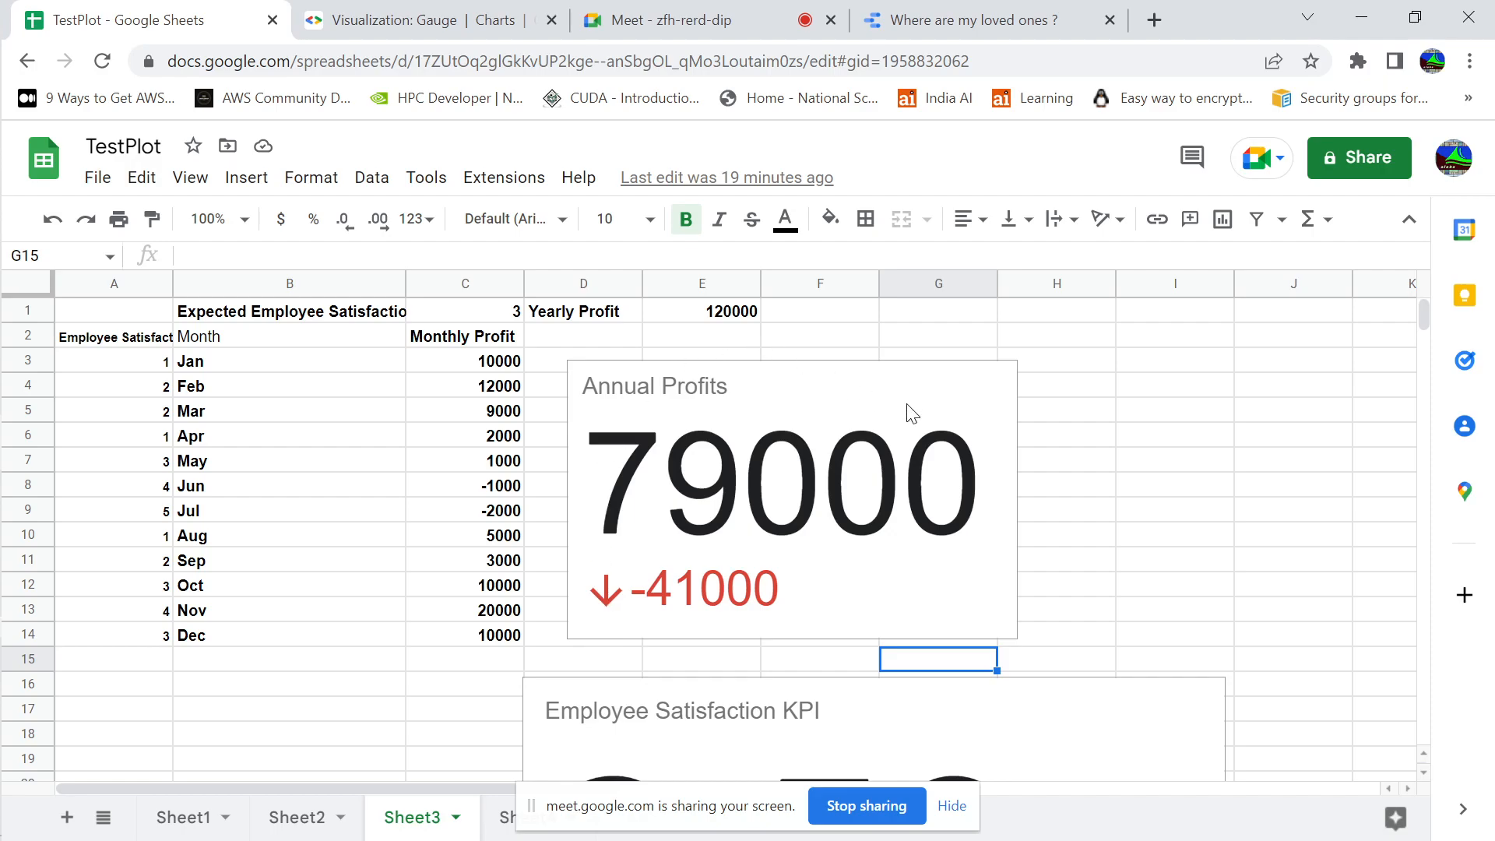
# Reopen the Annual Profits scorecard's settings, review its key and baseline value ranges, and close the editor
pyautogui.click(987, 394)
pyautogui.click(1001, 381)
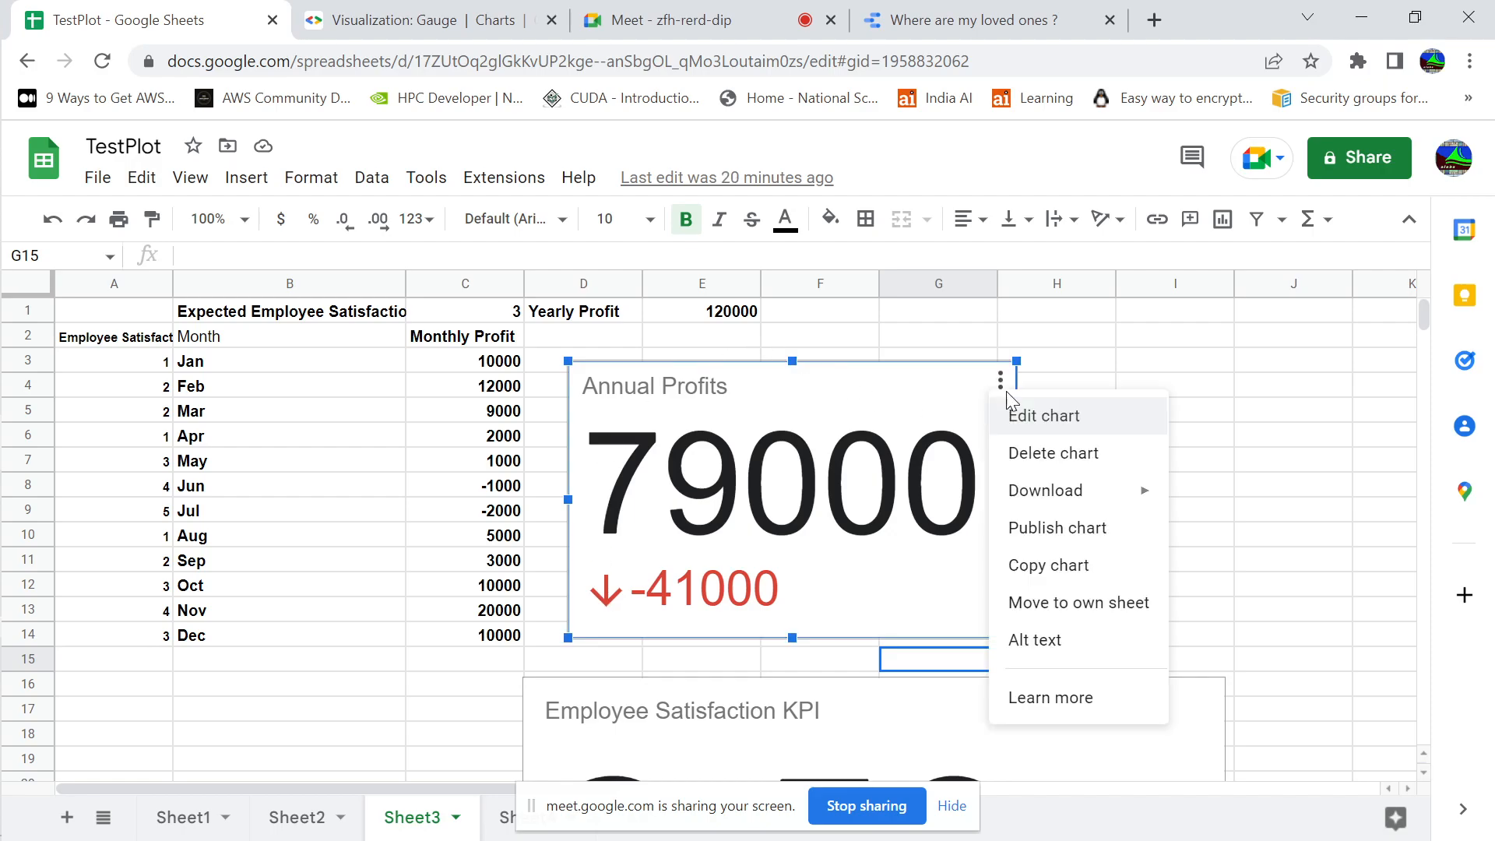
pyautogui.click(1020, 421)
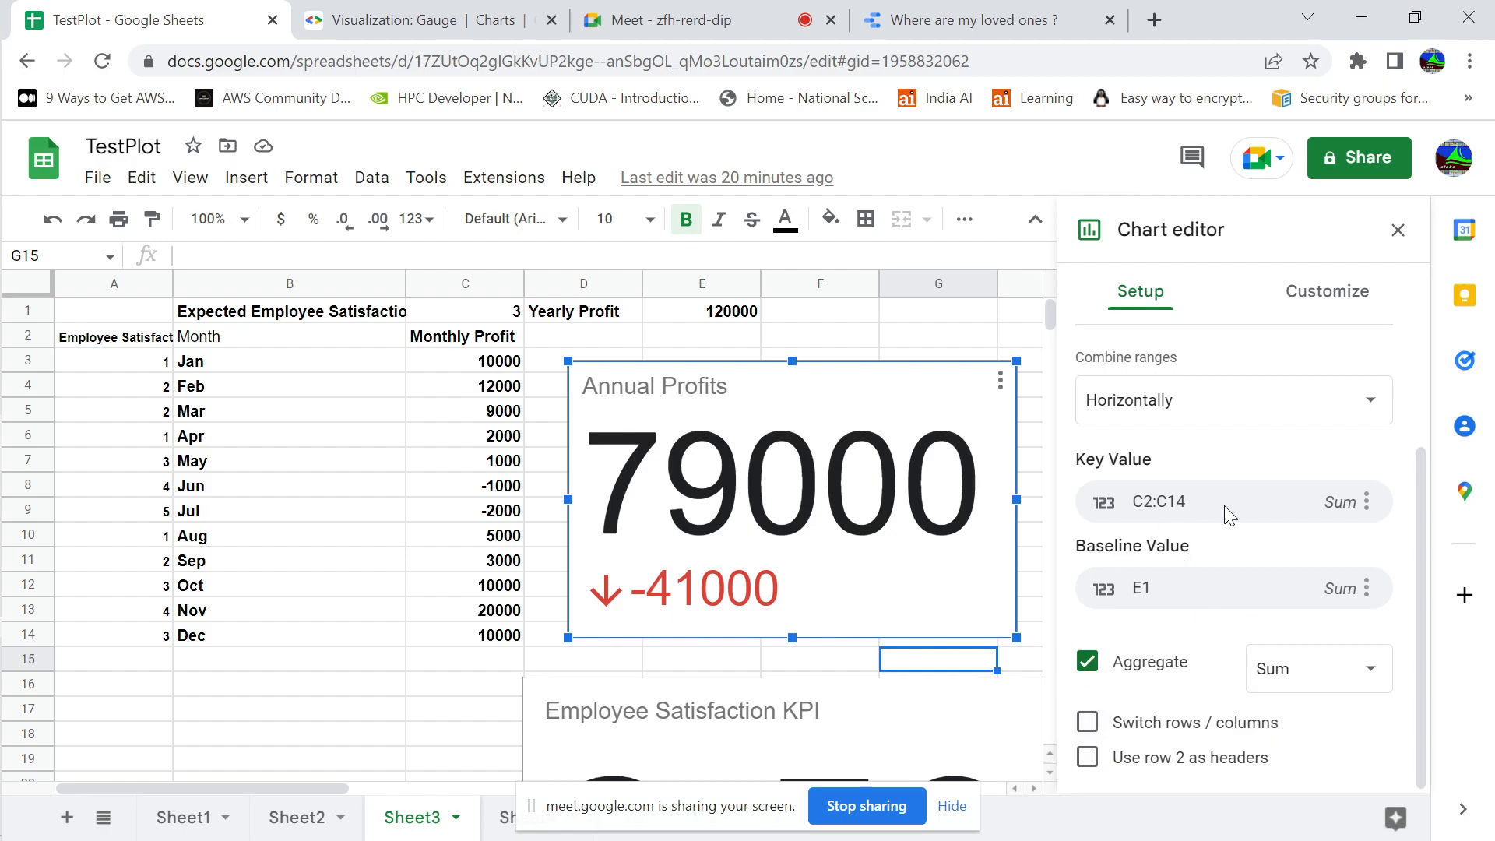
pyautogui.click(1397, 230)
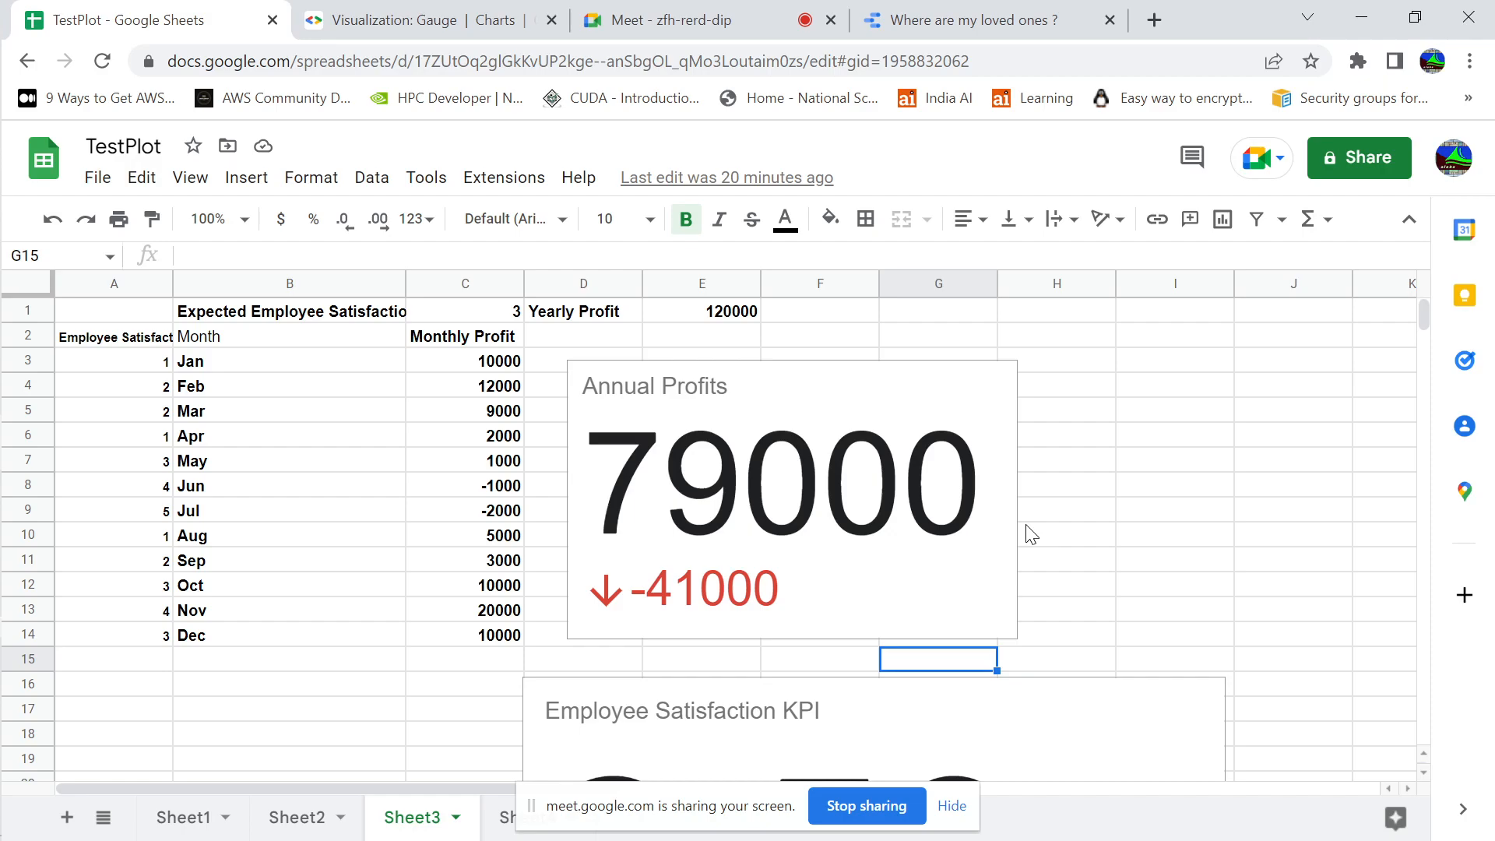
# Hide the screen-sharing notice and open the Sales progress gauge chart on Sheet4 for editing
pyautogui.click(956, 810)
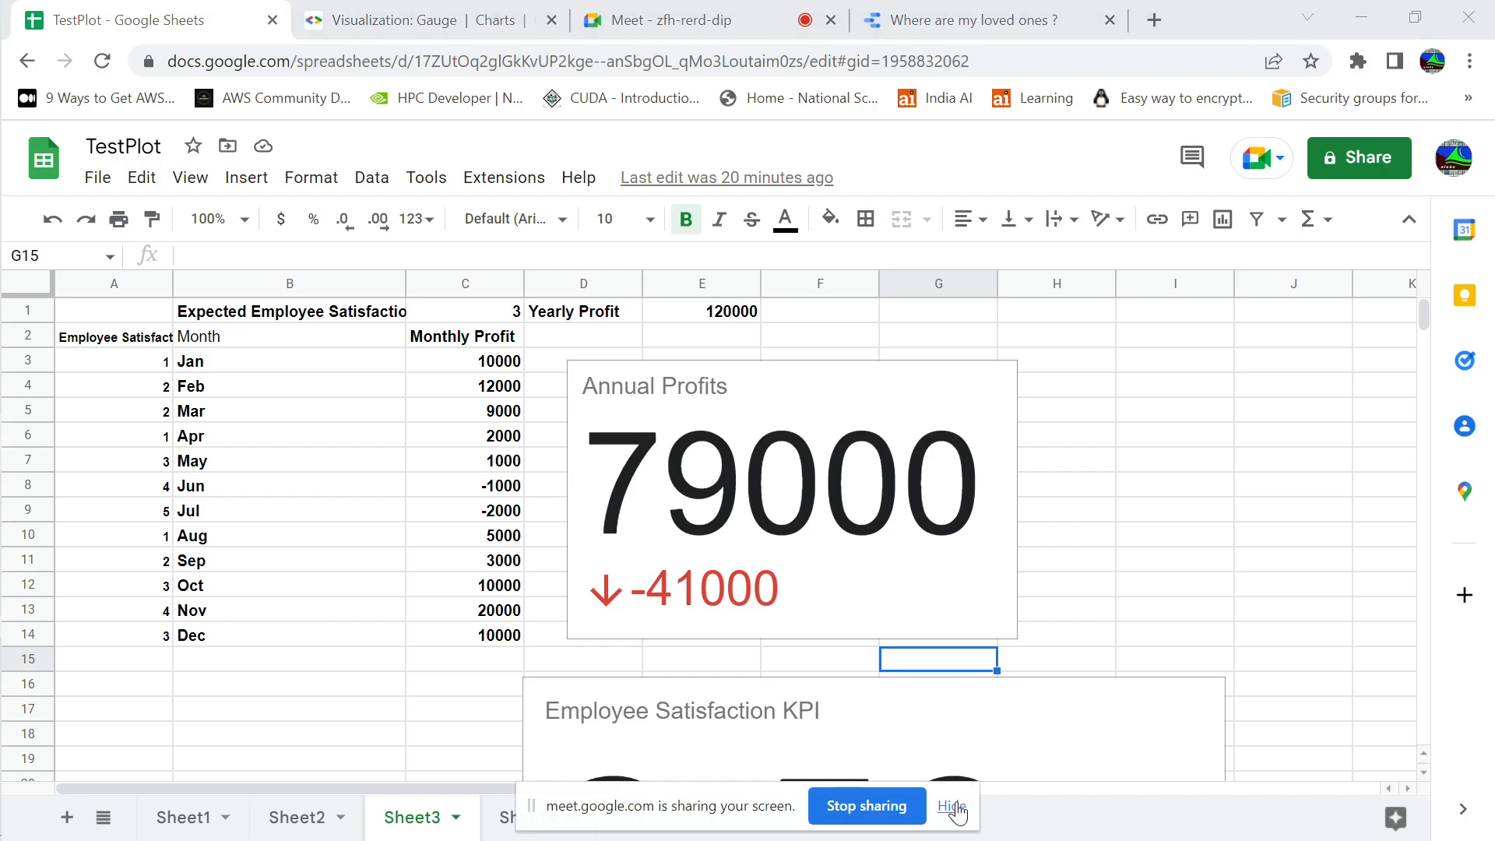
pyautogui.click(558, 826)
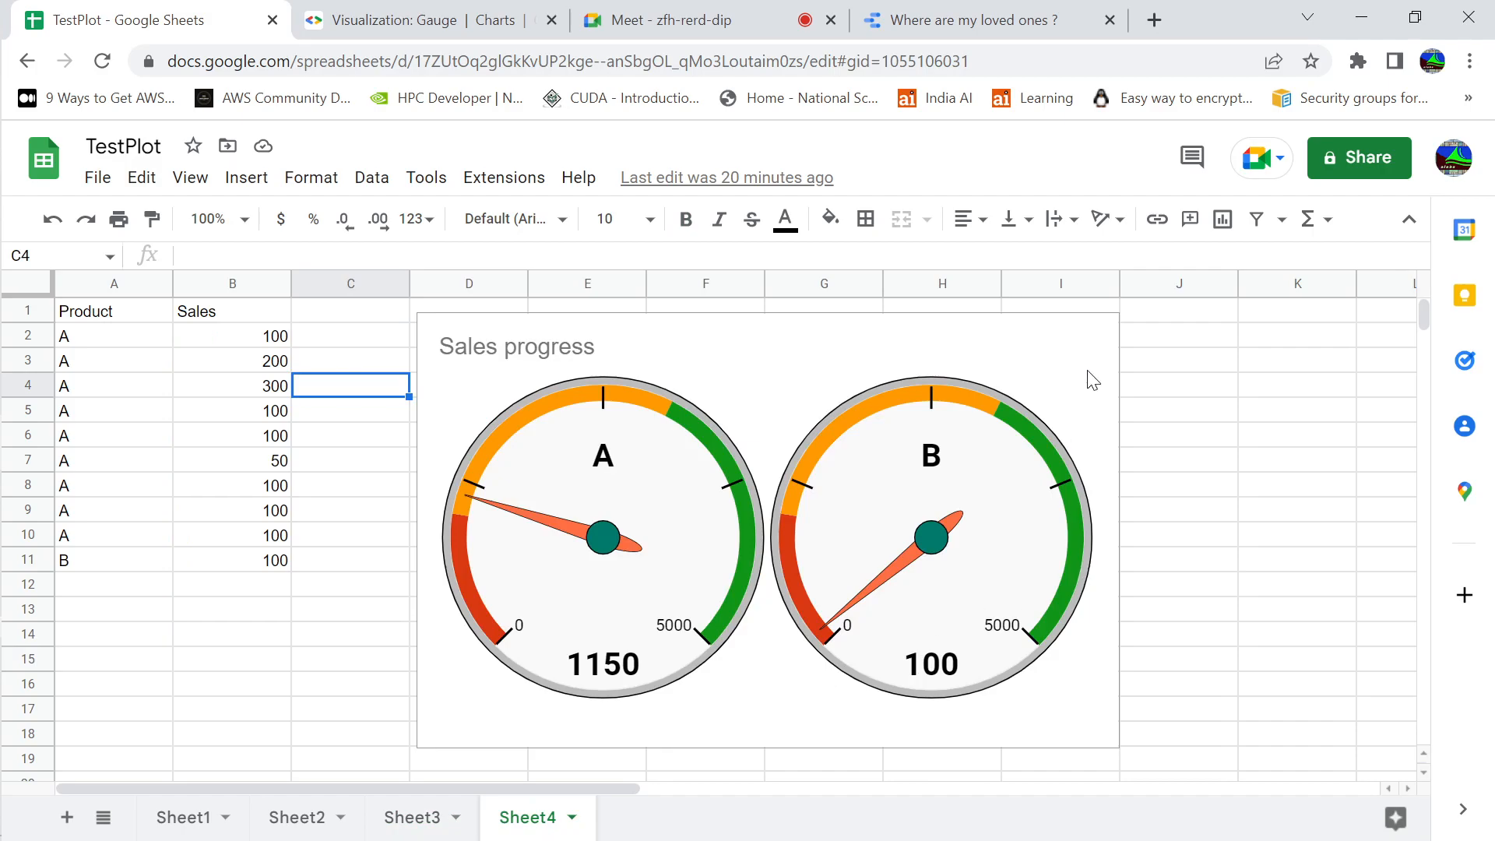
pyautogui.click(1092, 378)
pyautogui.click(1102, 336)
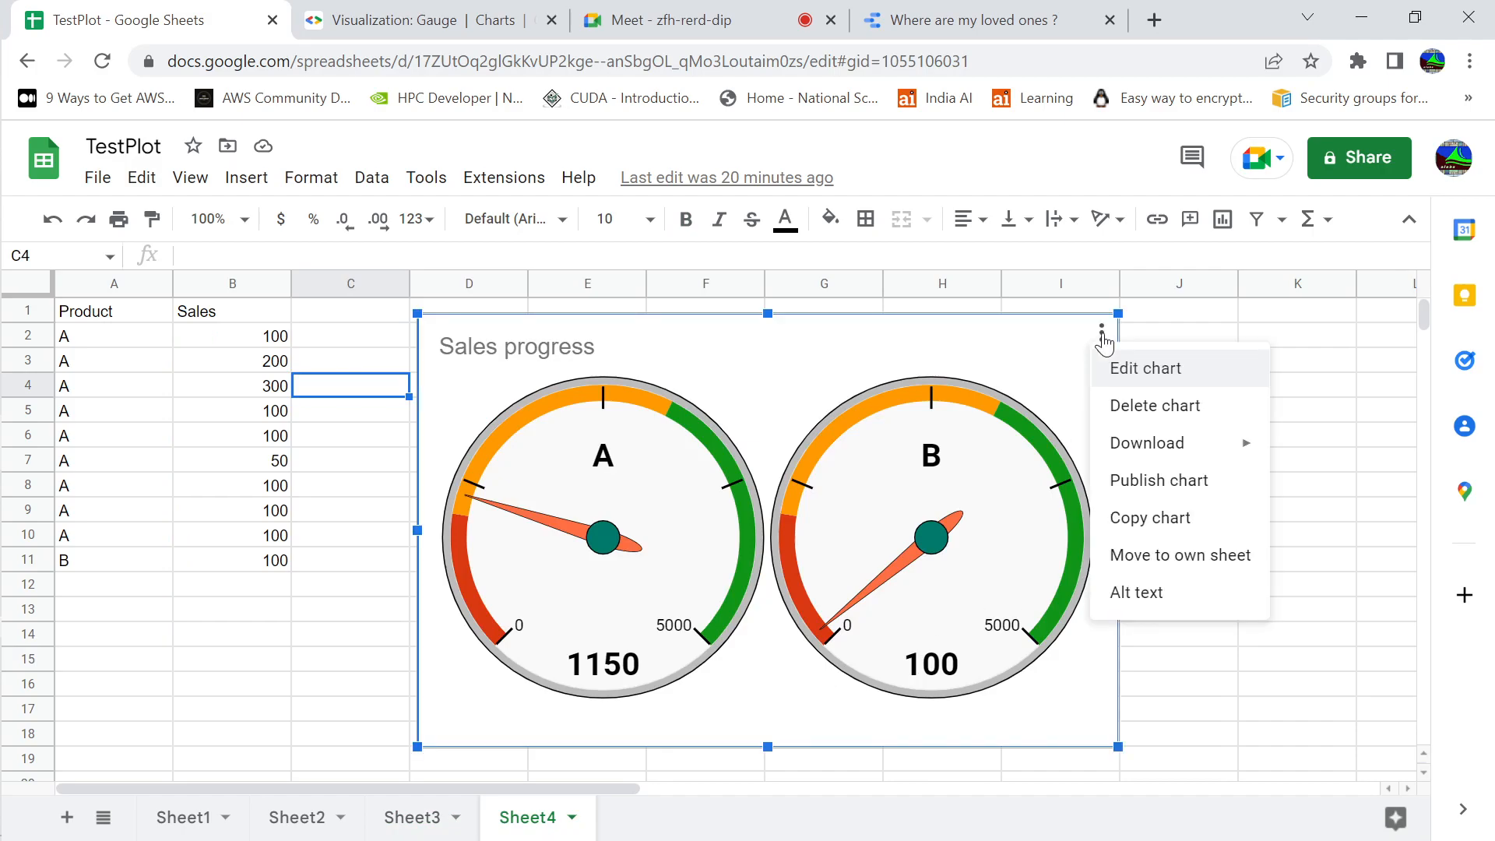
pyautogui.click(1122, 366)
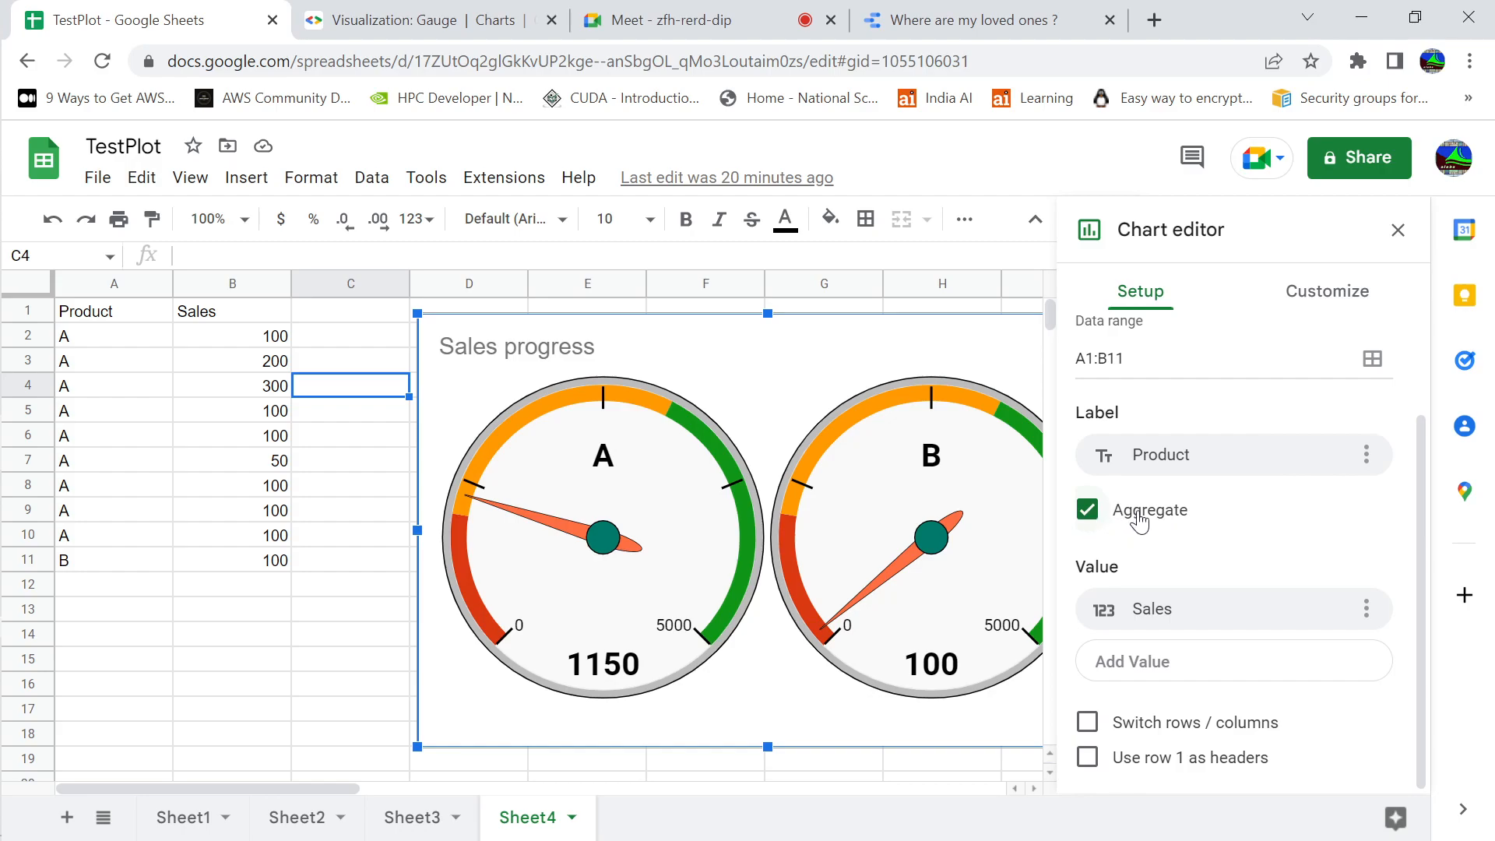
# Turn off aggregation by Product in the Sales progress gauge chart and turn it back on
pyautogui.click(1088, 510)
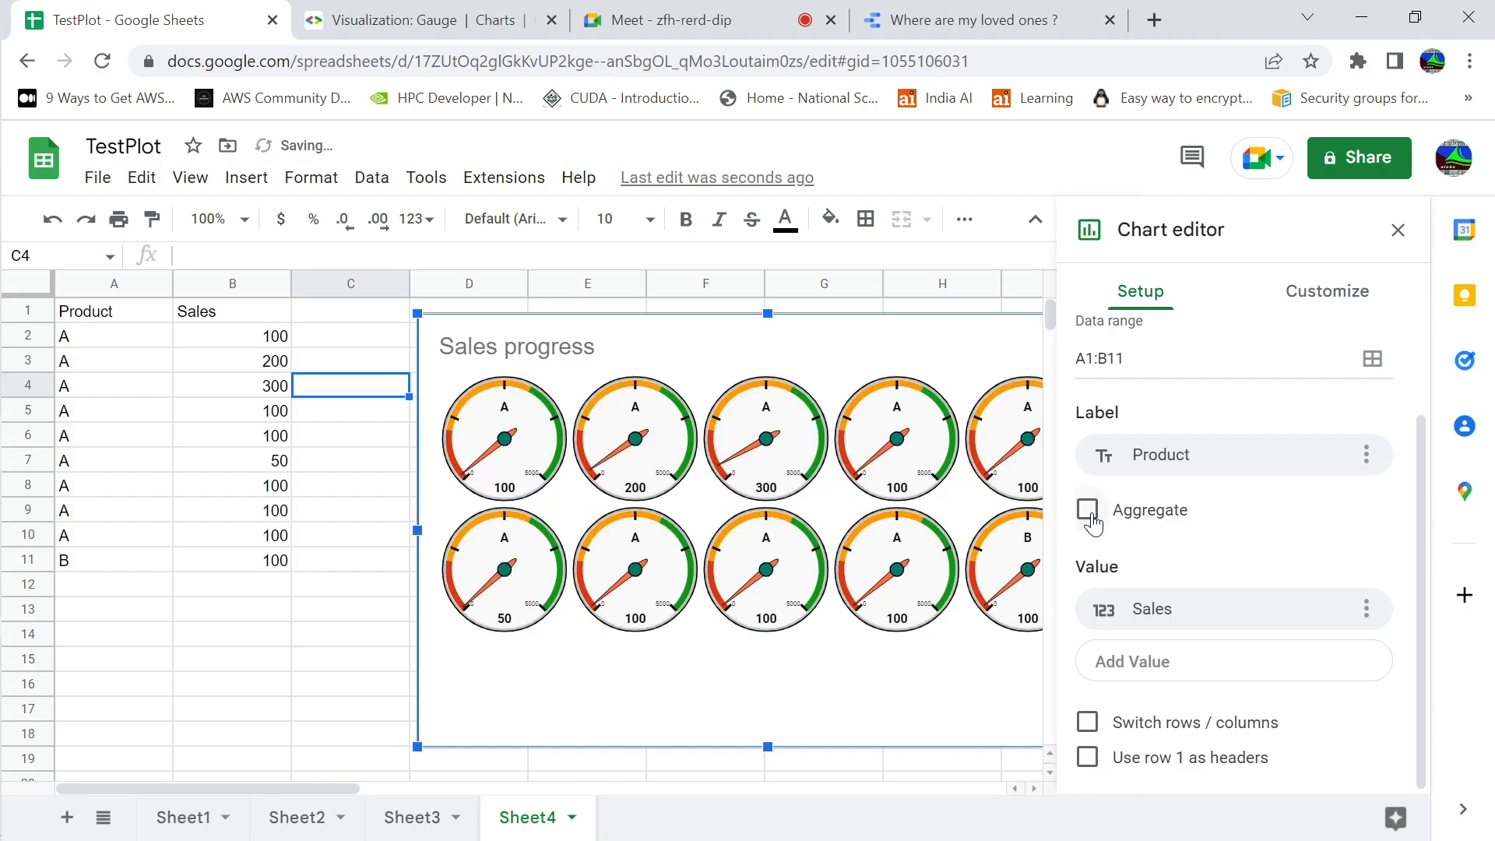
pyautogui.click(1090, 514)
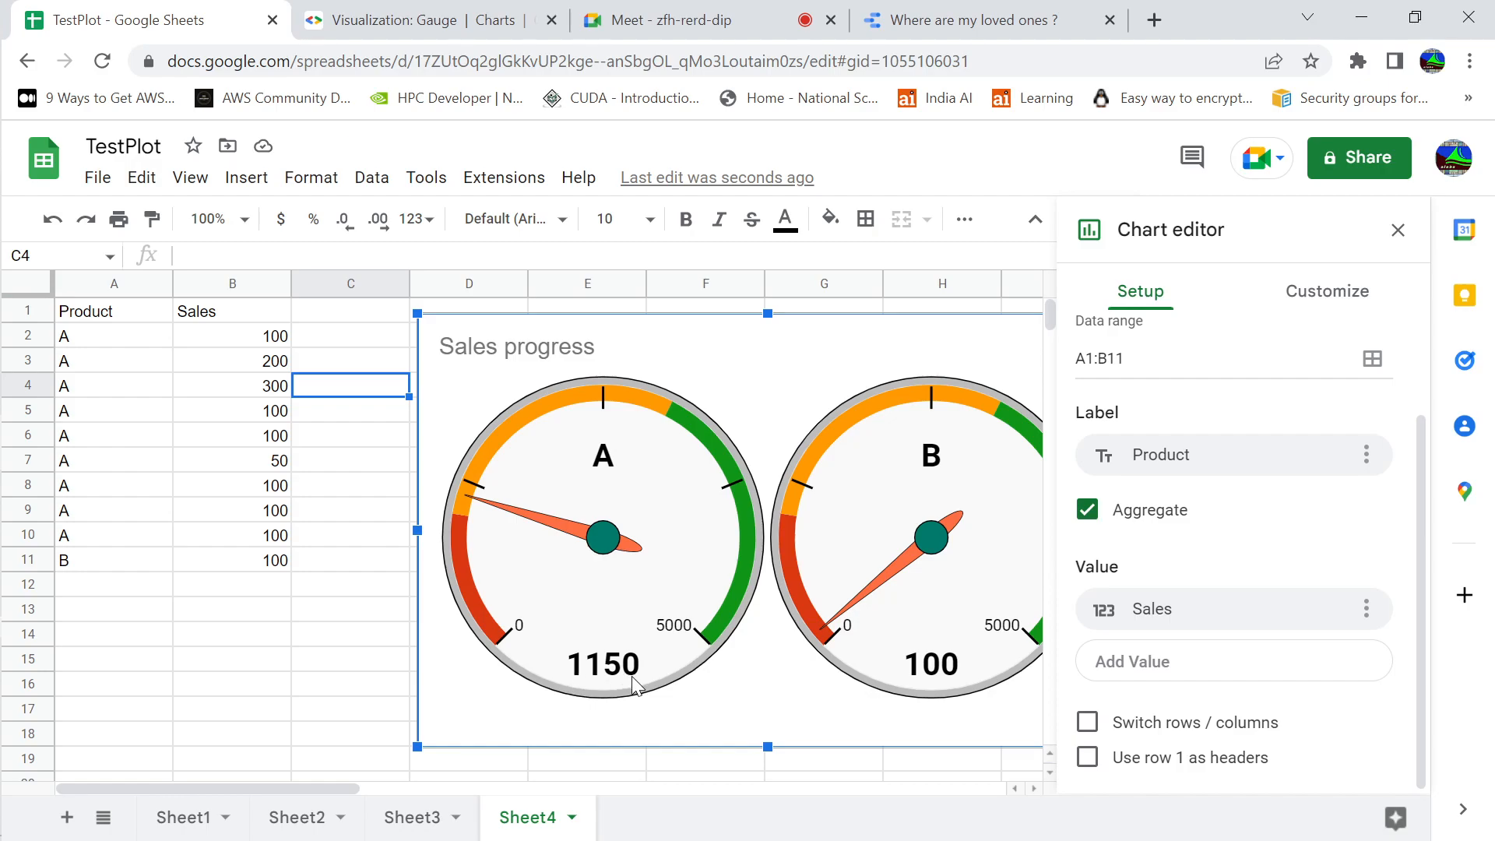
# Examine the gauge range and the red, orange and green range limits of the Sales progress chart, and close its editor
pyautogui.click(1341, 291)
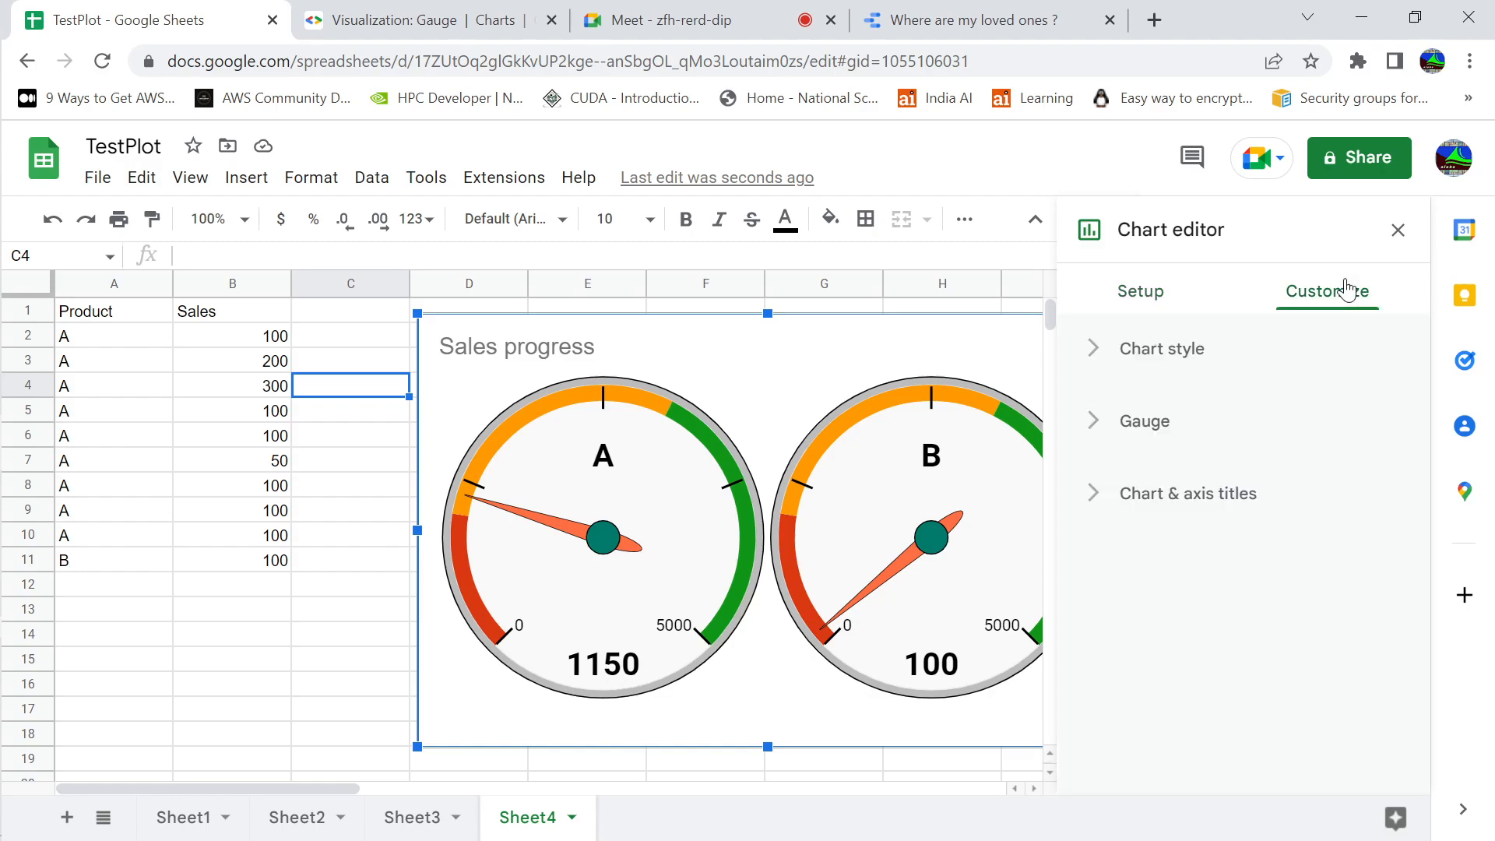
pyautogui.click(1092, 428)
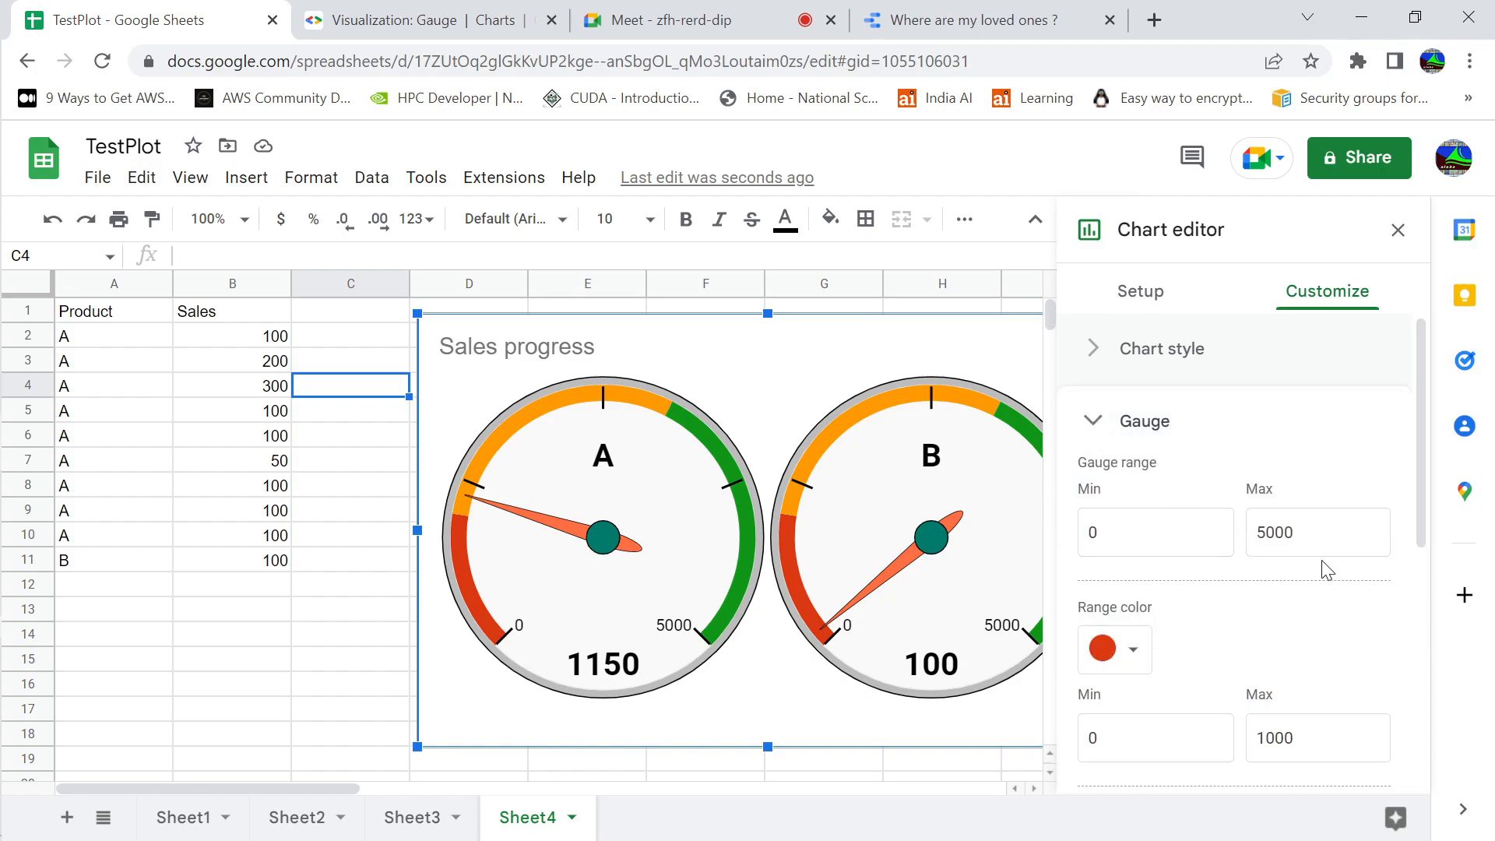
pyautogui.moveTo(1425, 523); pyautogui.dragTo(1435, 676)
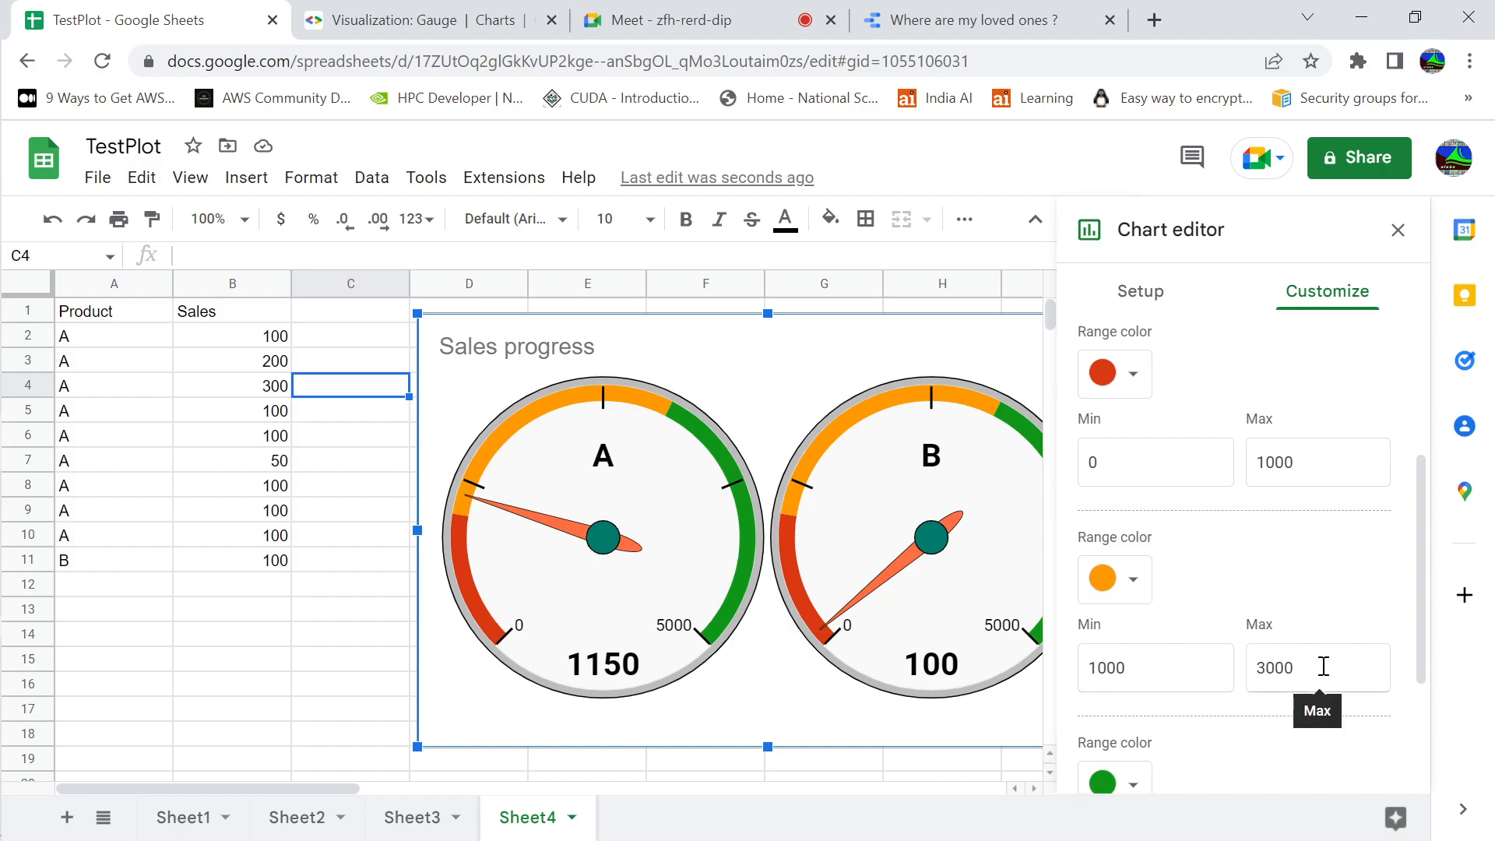
pyautogui.moveTo(1418, 610); pyautogui.dragTo(1431, 716)
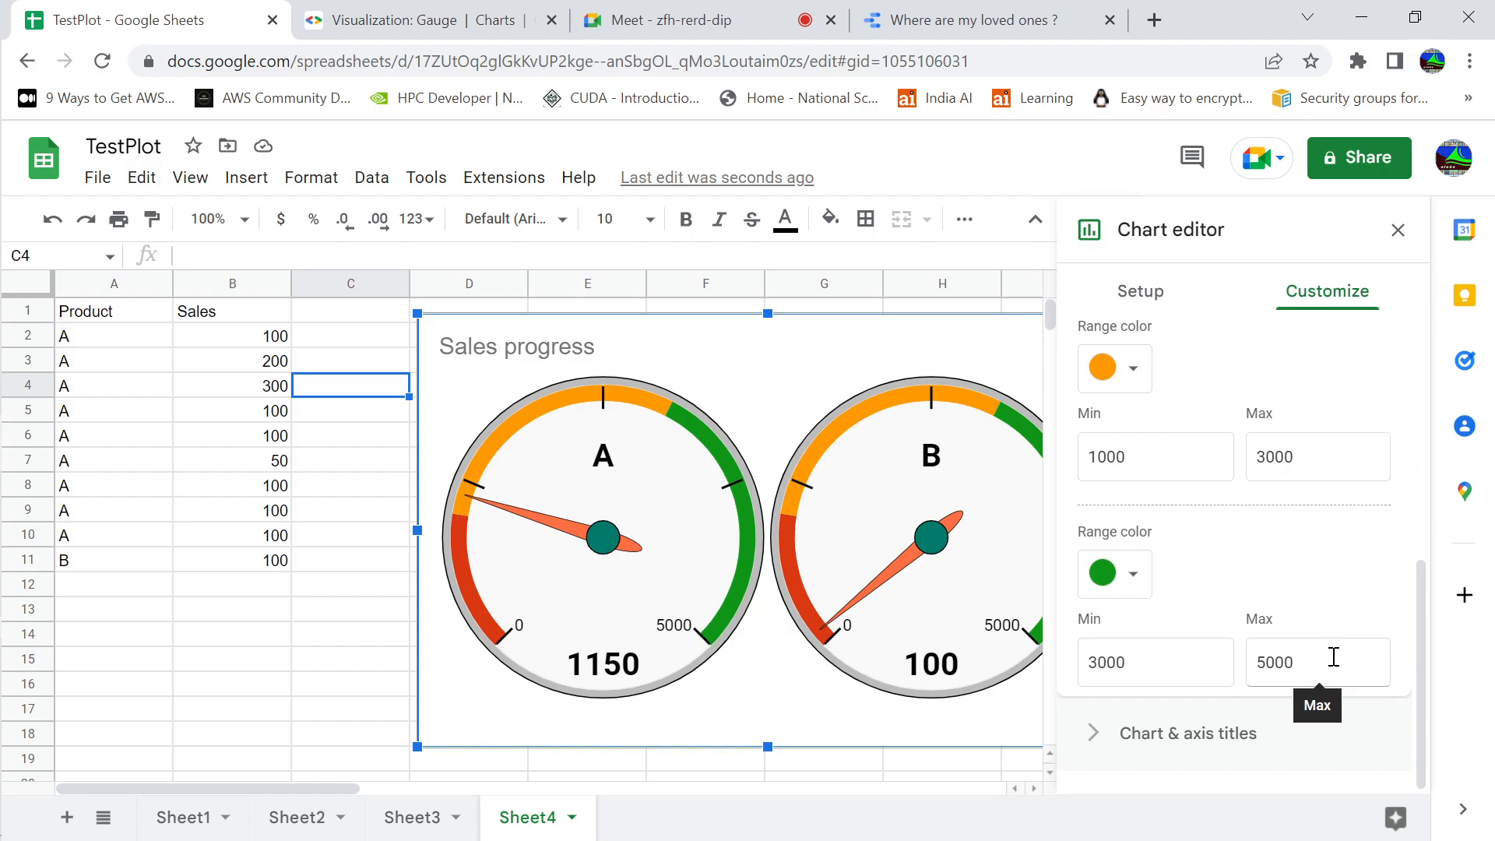
pyautogui.click(1141, 292)
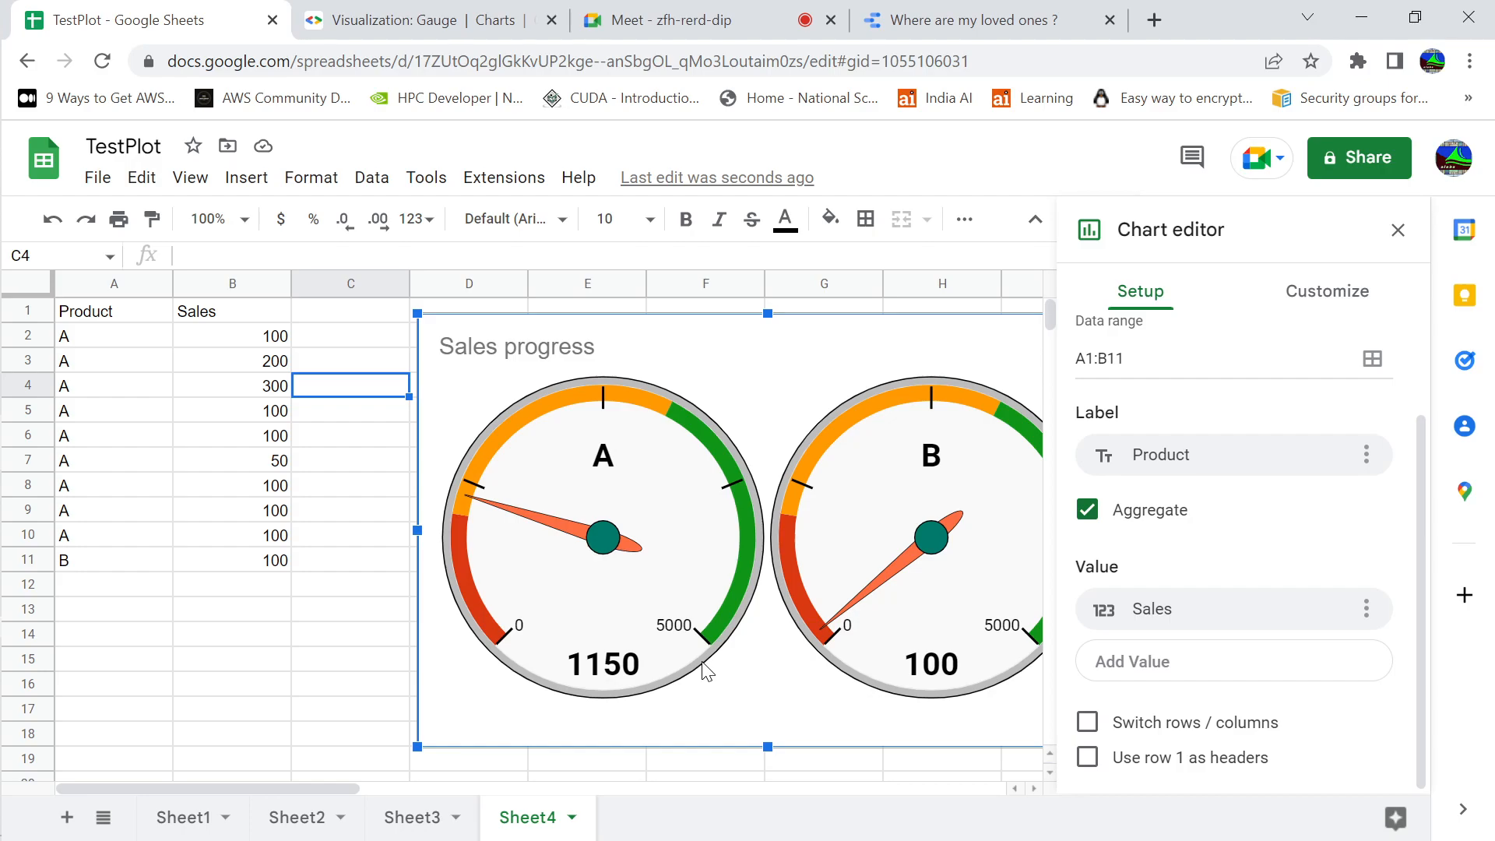
pyautogui.click(317, 664)
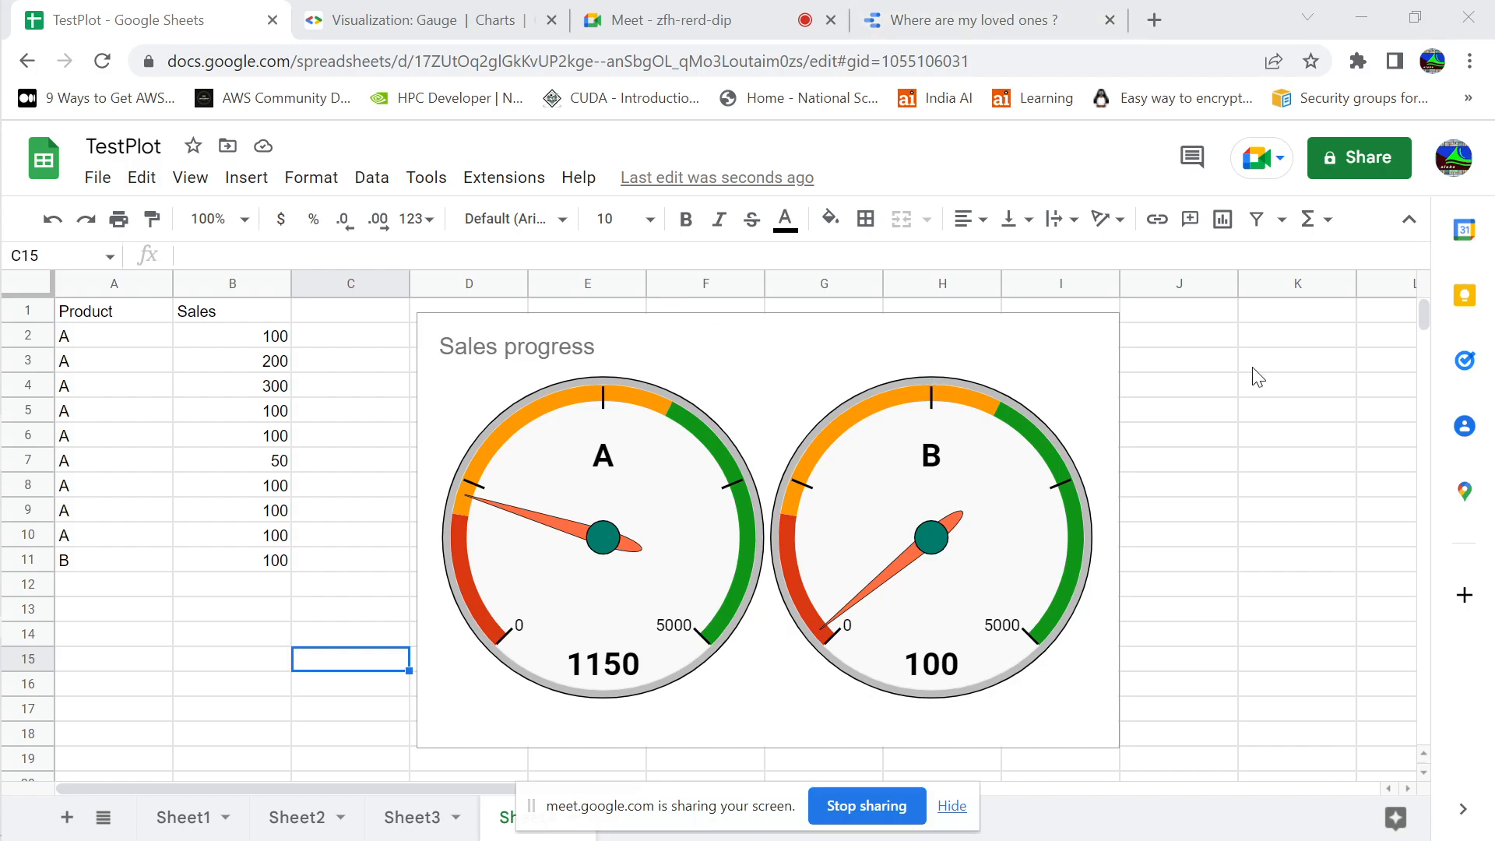
# Hide the screen-sharing notice, add a new sheet to TestPlot and select its cell A2
pyautogui.click(951, 806)
pyautogui.click(66, 817)
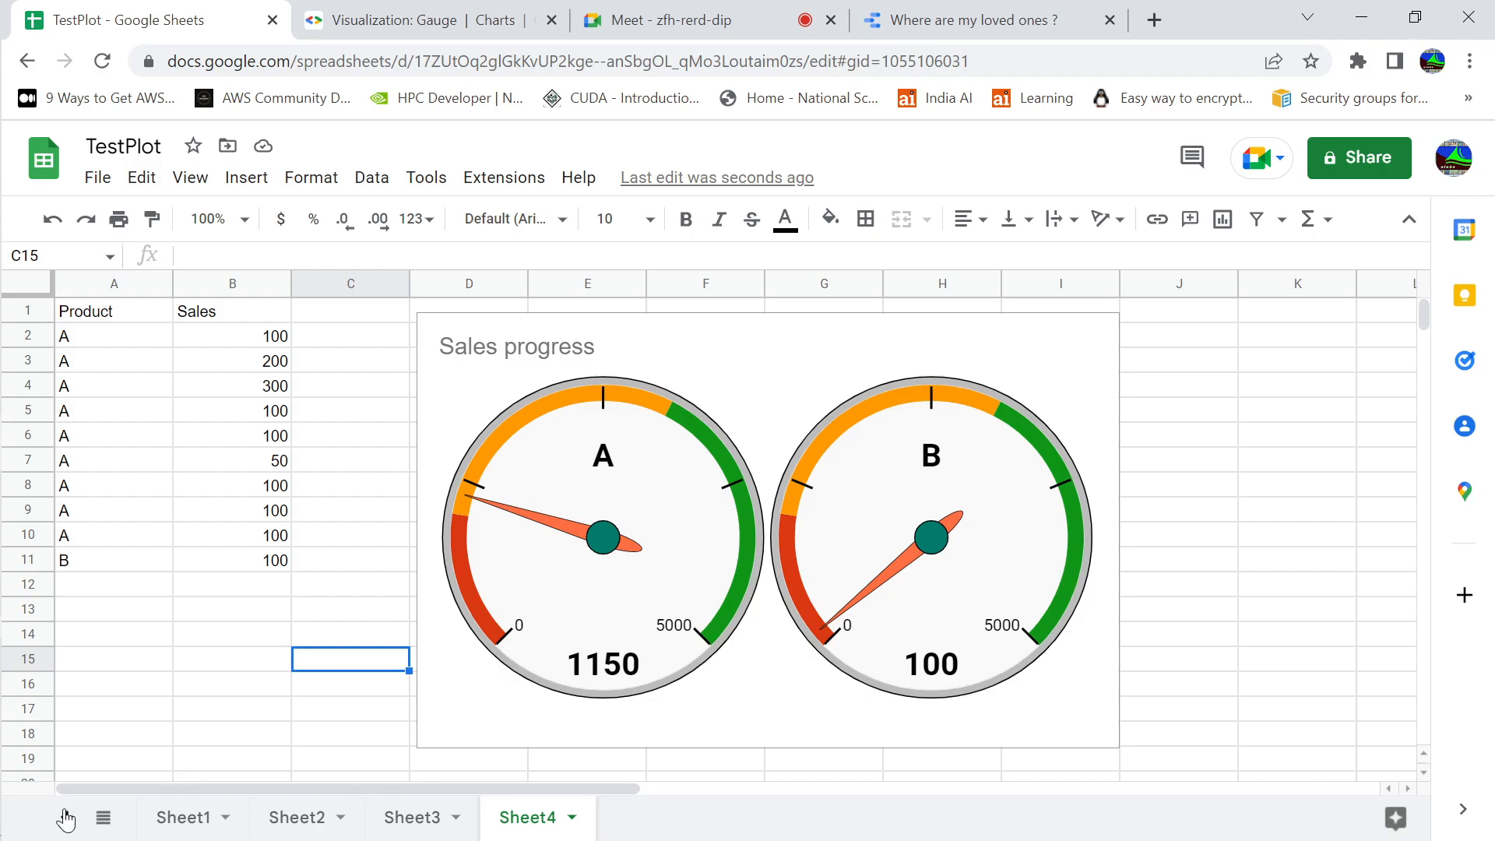
pyautogui.click(141, 334)
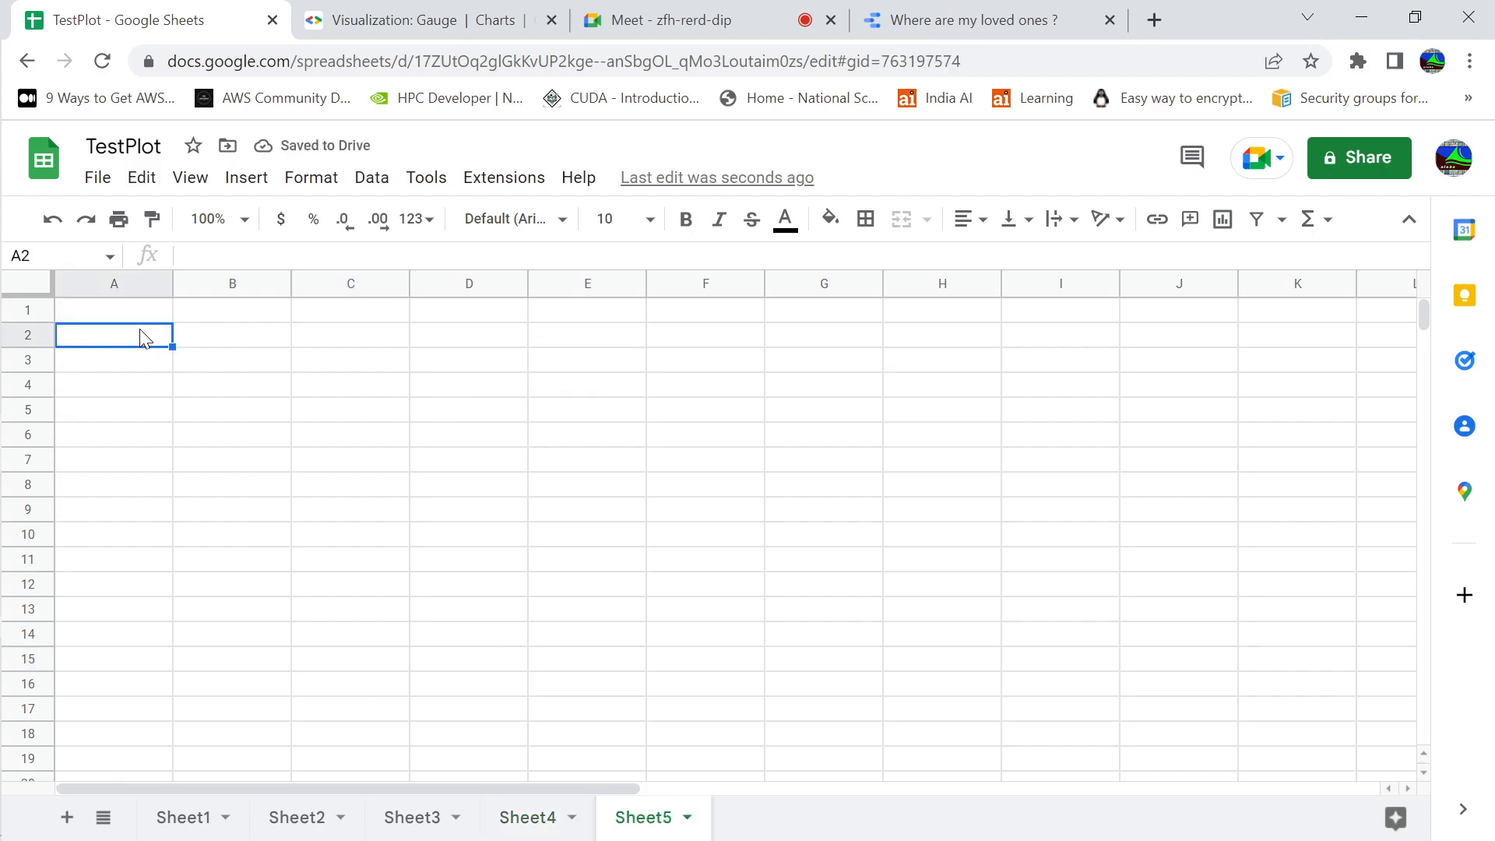
# Copy the Product and Sales table in A1:B11 of Sheet4 and paste it into Sheet5 starting at cell A2
pyautogui.click(544, 826)
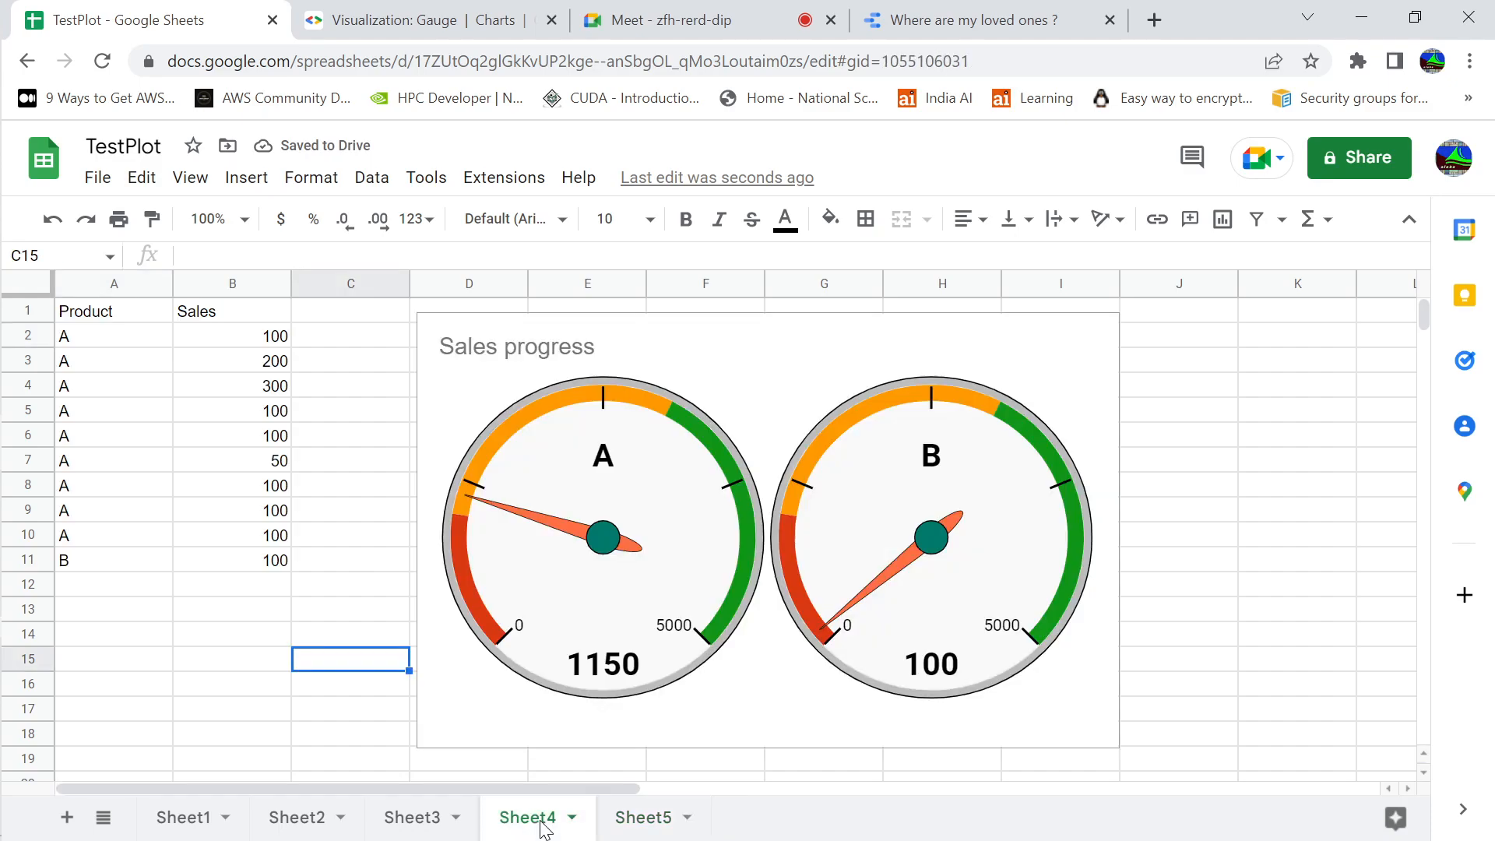
pyautogui.click(128, 319)
pyautogui.hotkey('shift', 'Right')
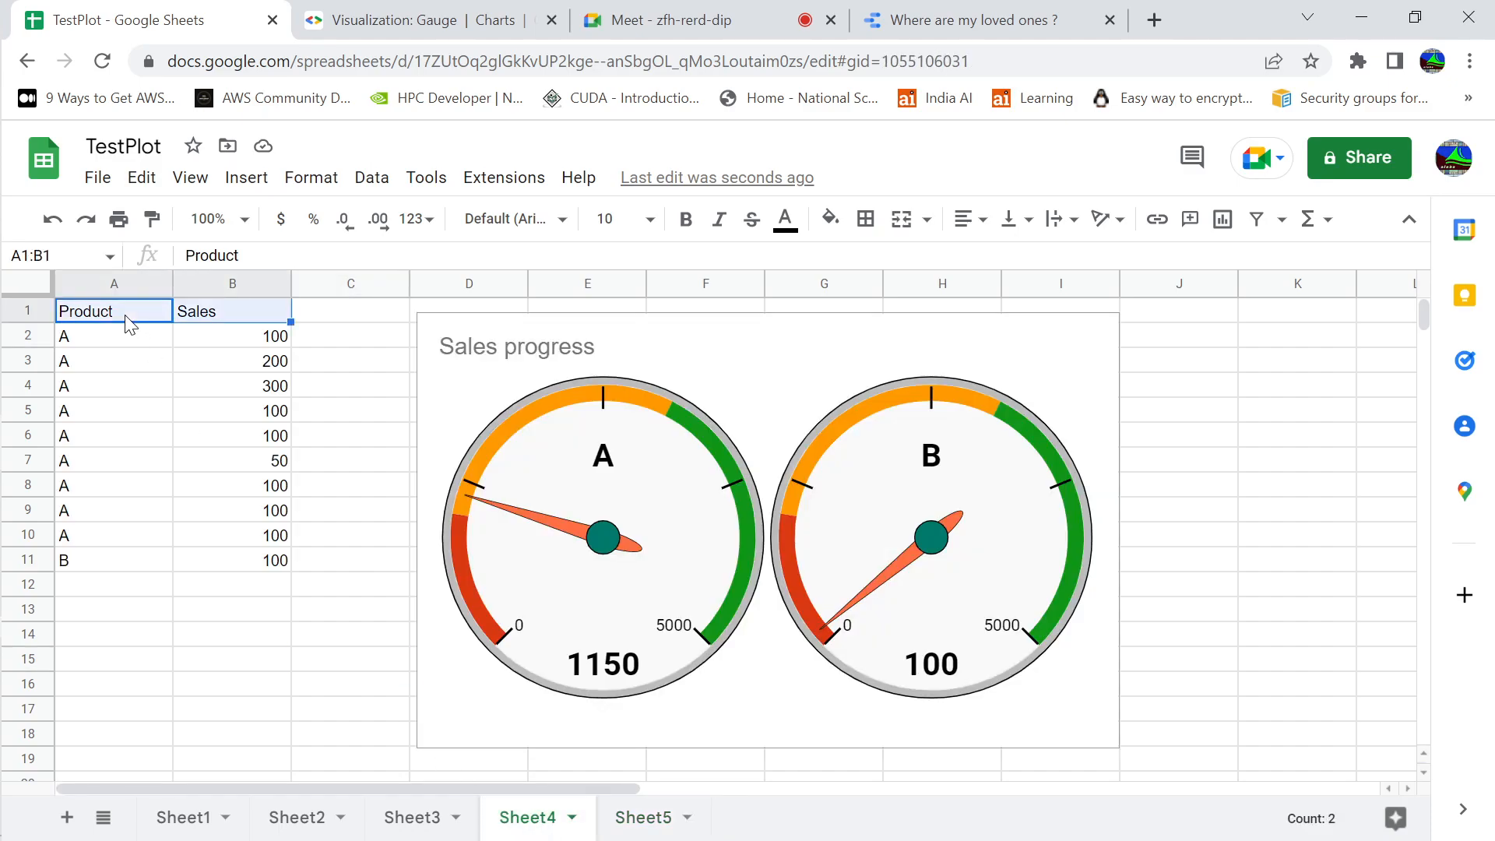
pyautogui.hotkey('shift', 'Down')
pyautogui.hotkey('shift', 'Down')
pyautogui.hotkey('shift', 'Down')
pyautogui.hotkey('shift', 'Down')
pyautogui.hotkey('shift', 'Down')
pyautogui.hotkey('shift', 'Down')
pyautogui.hotkey('shift', 'Down')
pyautogui.hotkey('shift', 'Down')
pyautogui.hotkey('shift', 'Down')
pyautogui.hotkey('shift', 'Down')
pyautogui.hotkey('ctrl', 'c')
pyautogui.click(645, 819)
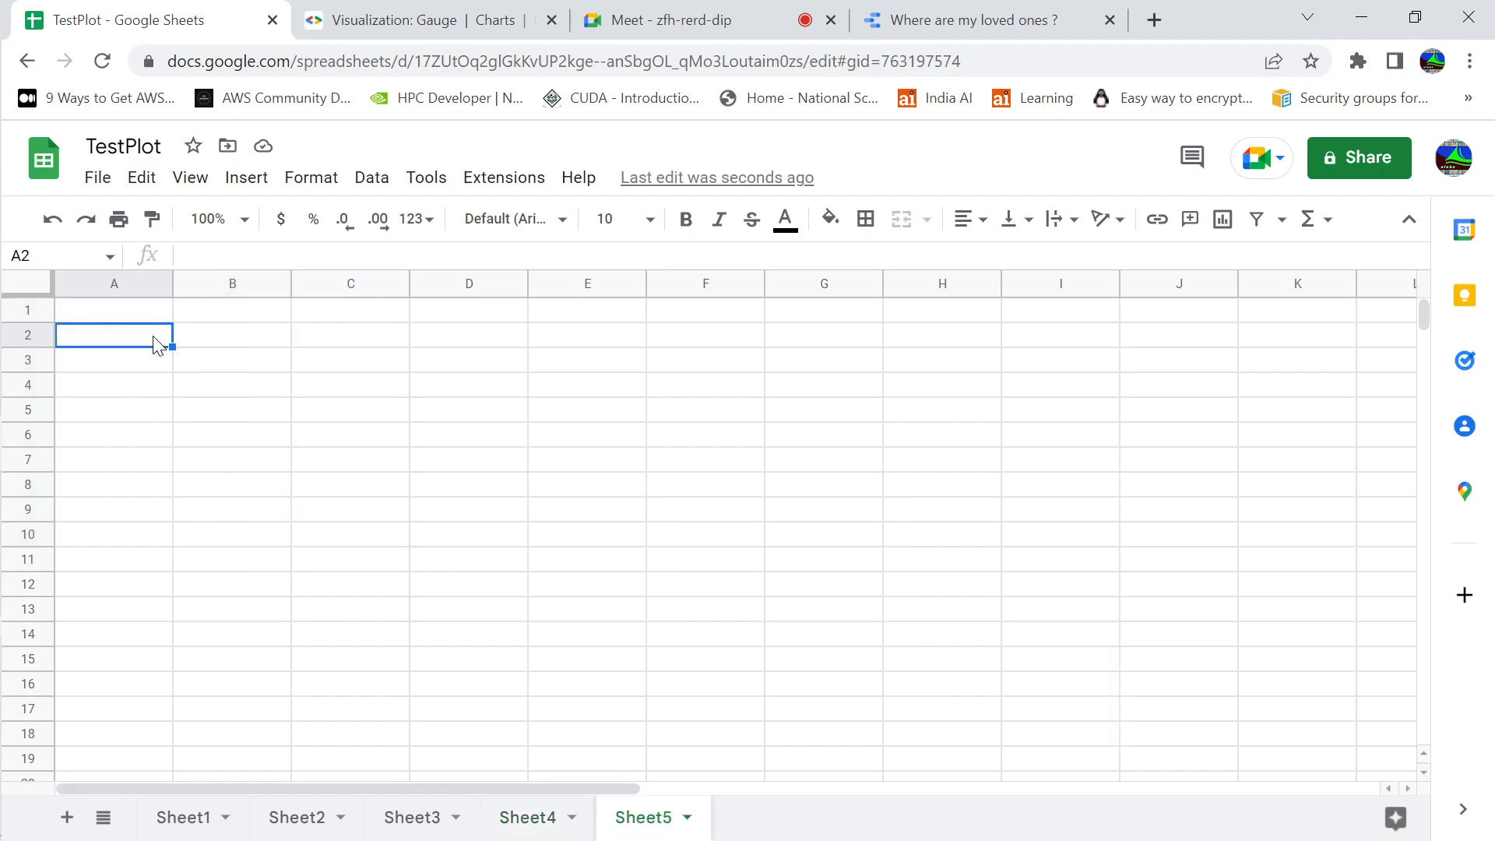
pyautogui.hotkey('ctrl', 'v')
# Insert a new chart on Sheet5 with the empty cell F4 selected
pyautogui.click(357, 352)
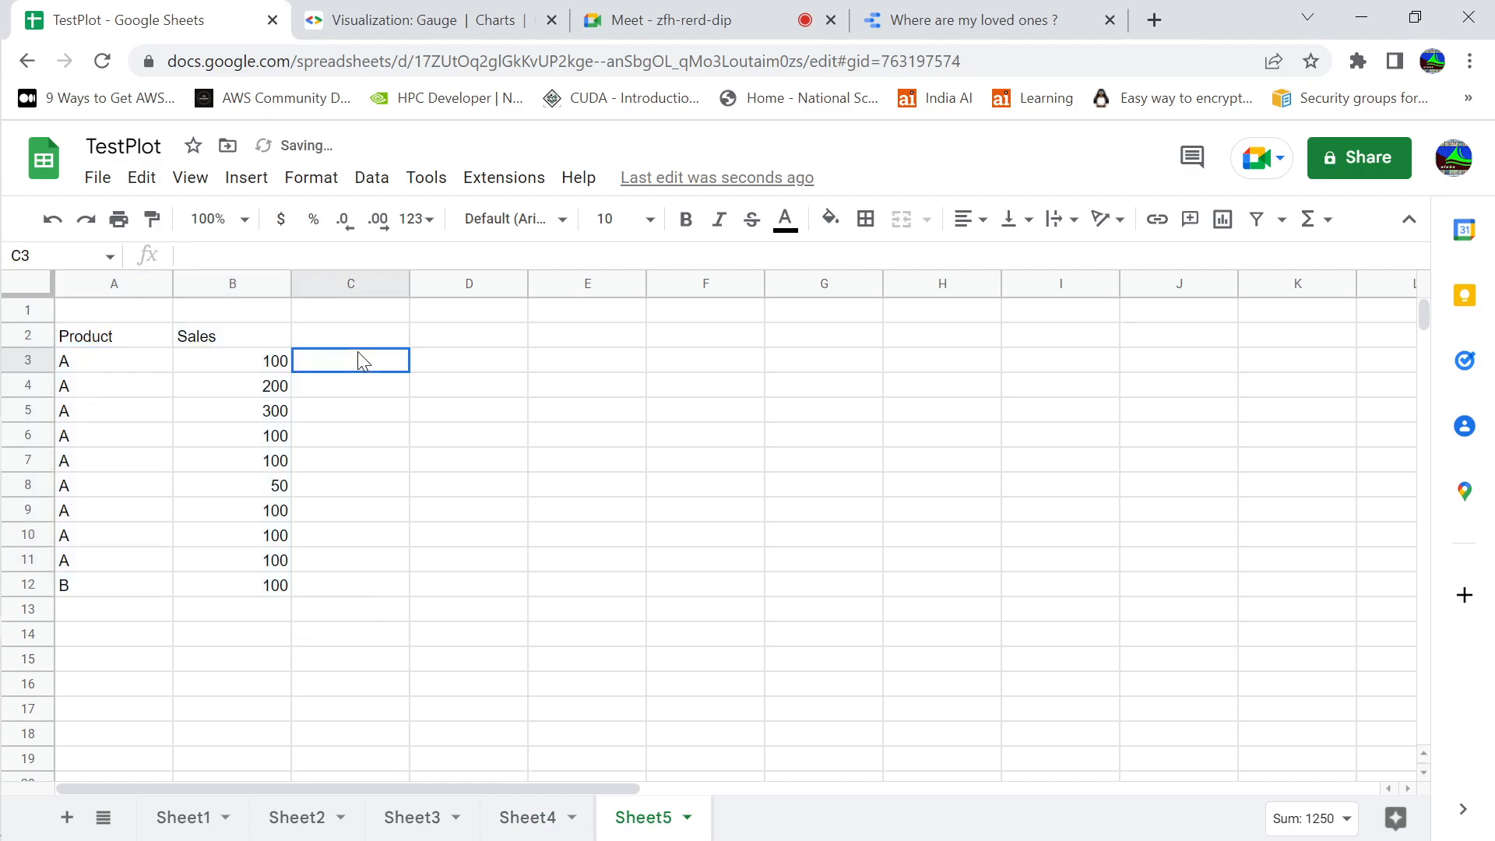
pyautogui.click(684, 417)
pyautogui.click(740, 391)
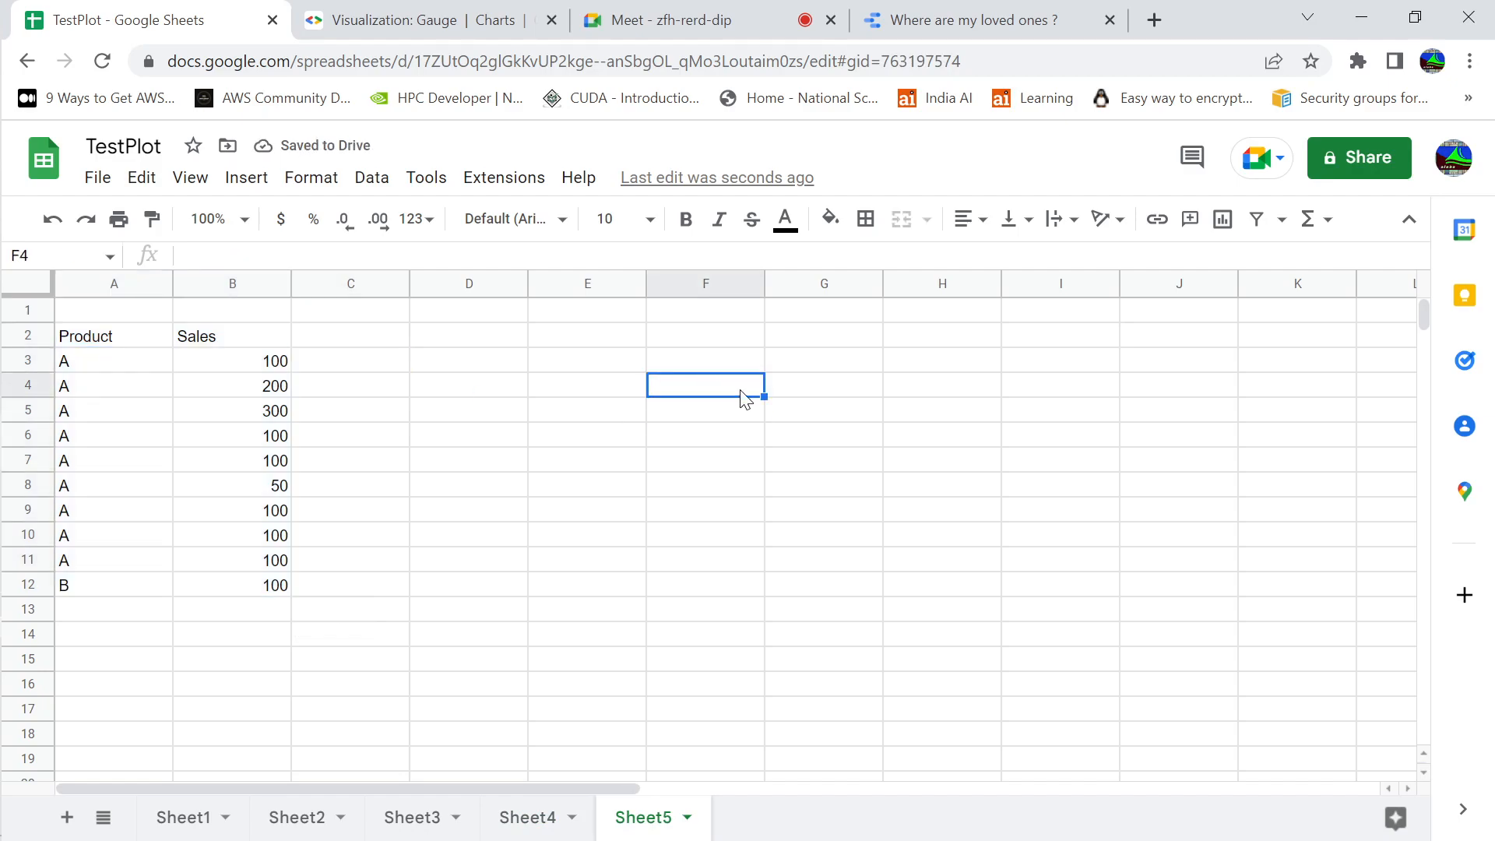
pyautogui.click(242, 179)
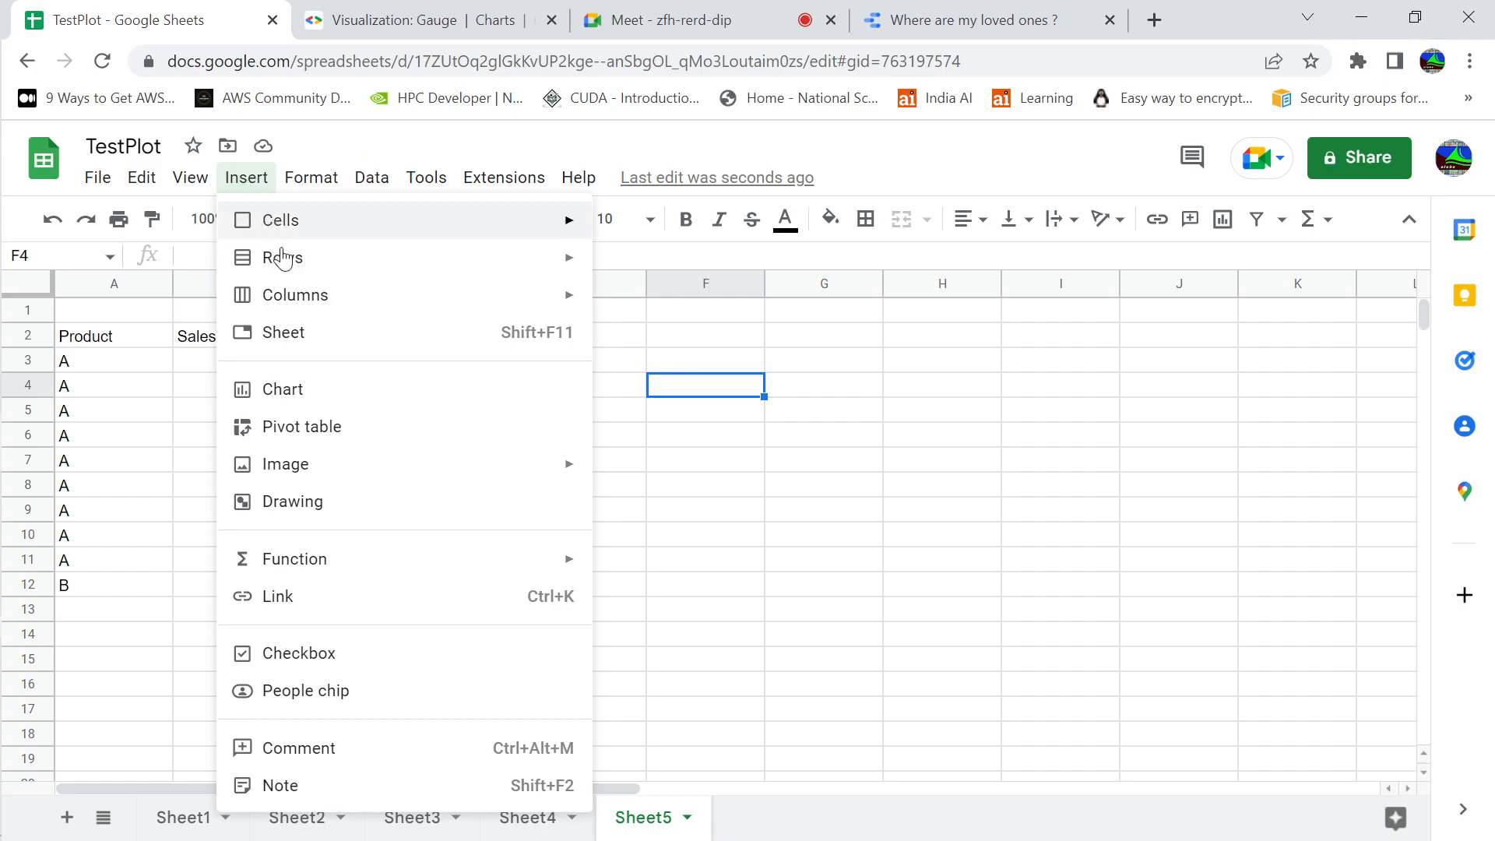
pyautogui.click(296, 389)
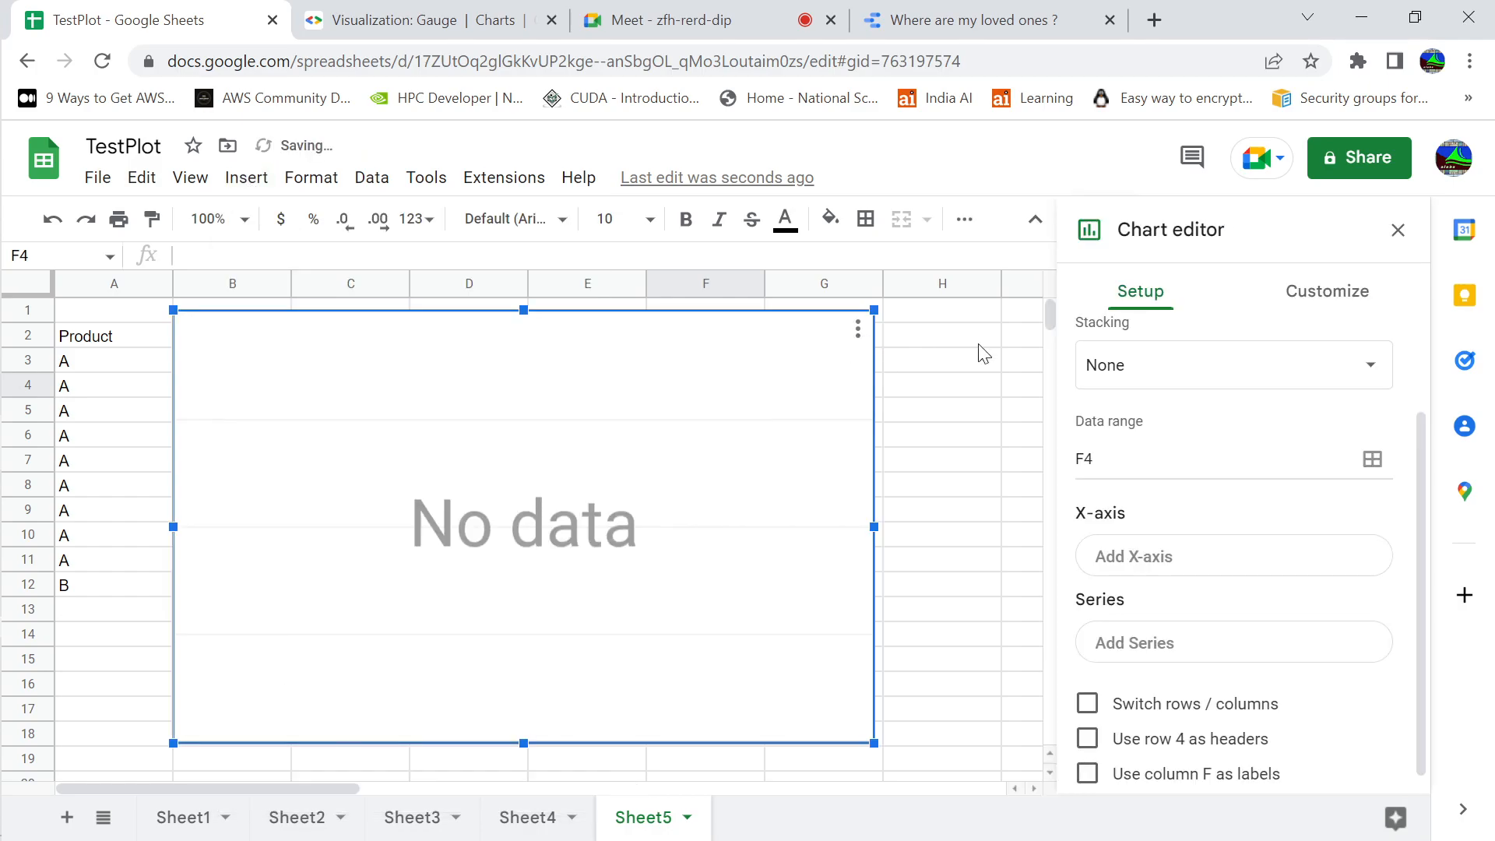
# Move the empty chart on Sheet5 clear of the Product and Sales columns and reopen it for editing
pyautogui.click(1386, 231)
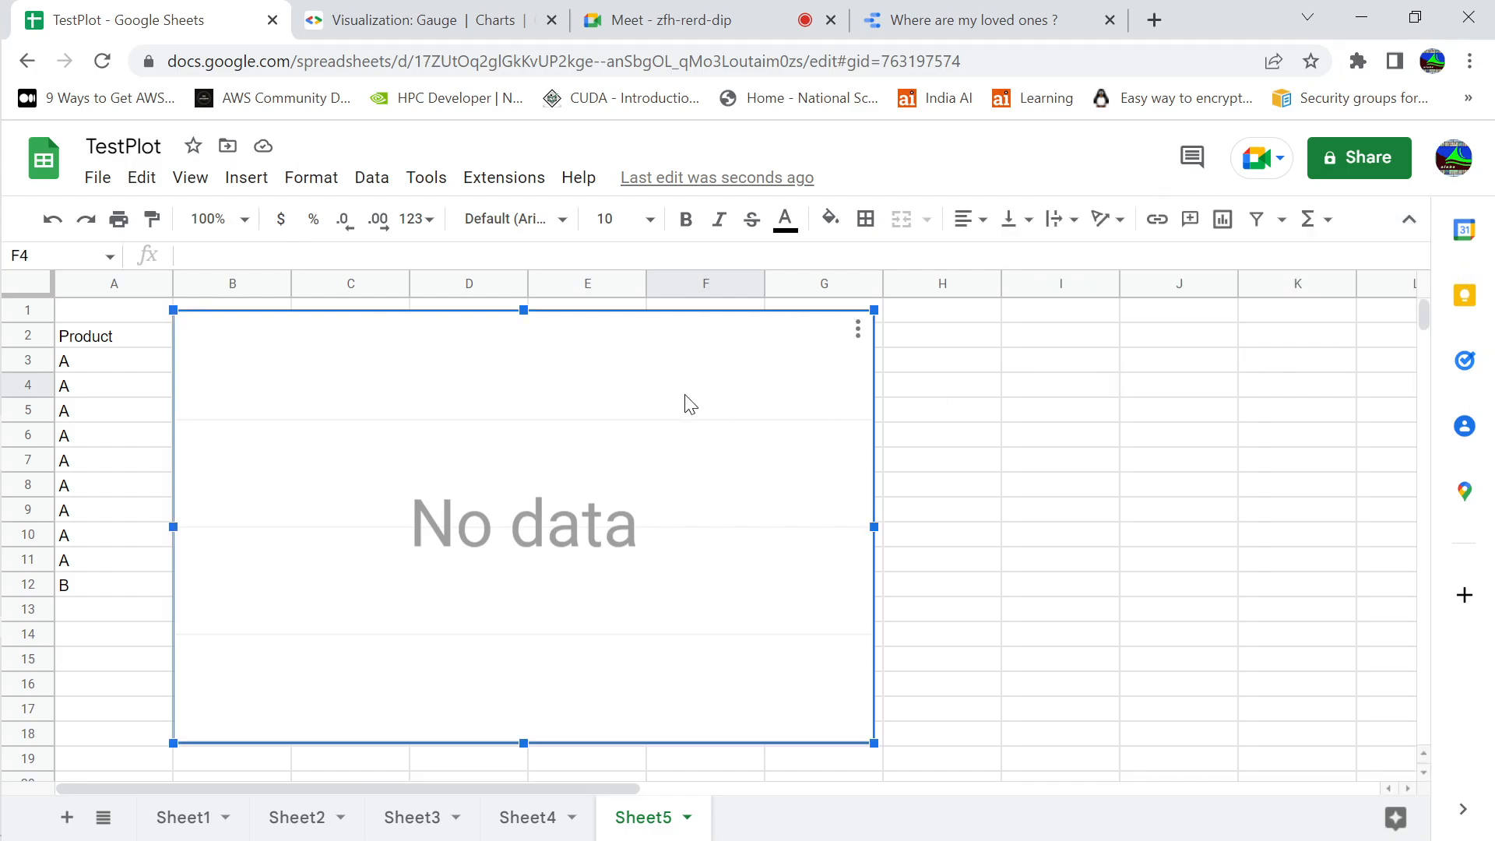
pyautogui.moveTo(689, 402); pyautogui.dragTo(961, 391)
pyautogui.click(1124, 327)
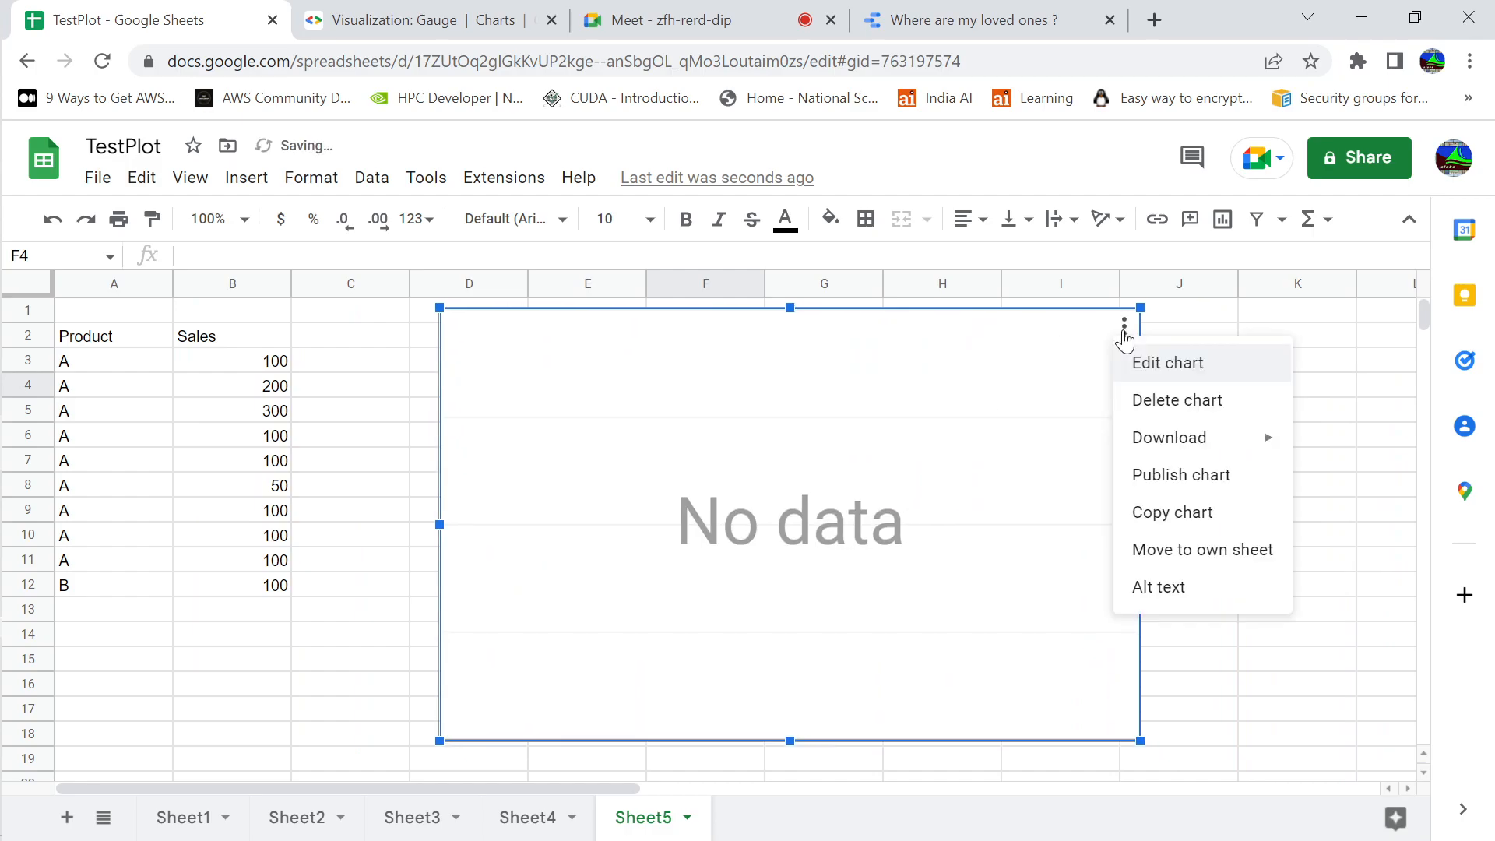
pyautogui.click(1151, 360)
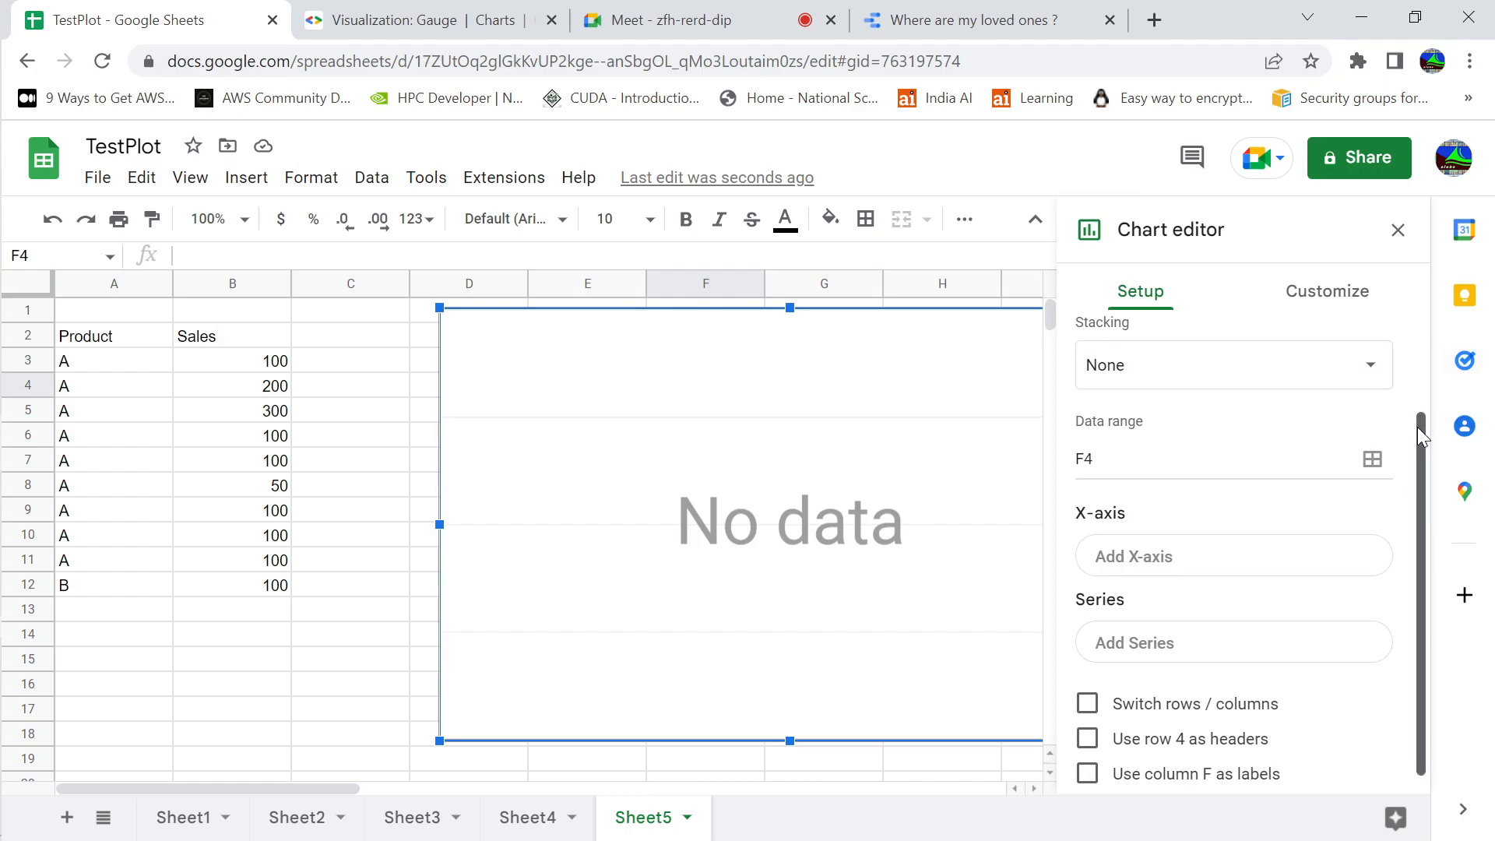
# Change the empty chart on Sheet5 from a column chart to a Gauge chart
pyautogui.moveTo(1419, 427); pyautogui.dragTo(1433, 308)
pyautogui.click(1373, 399)
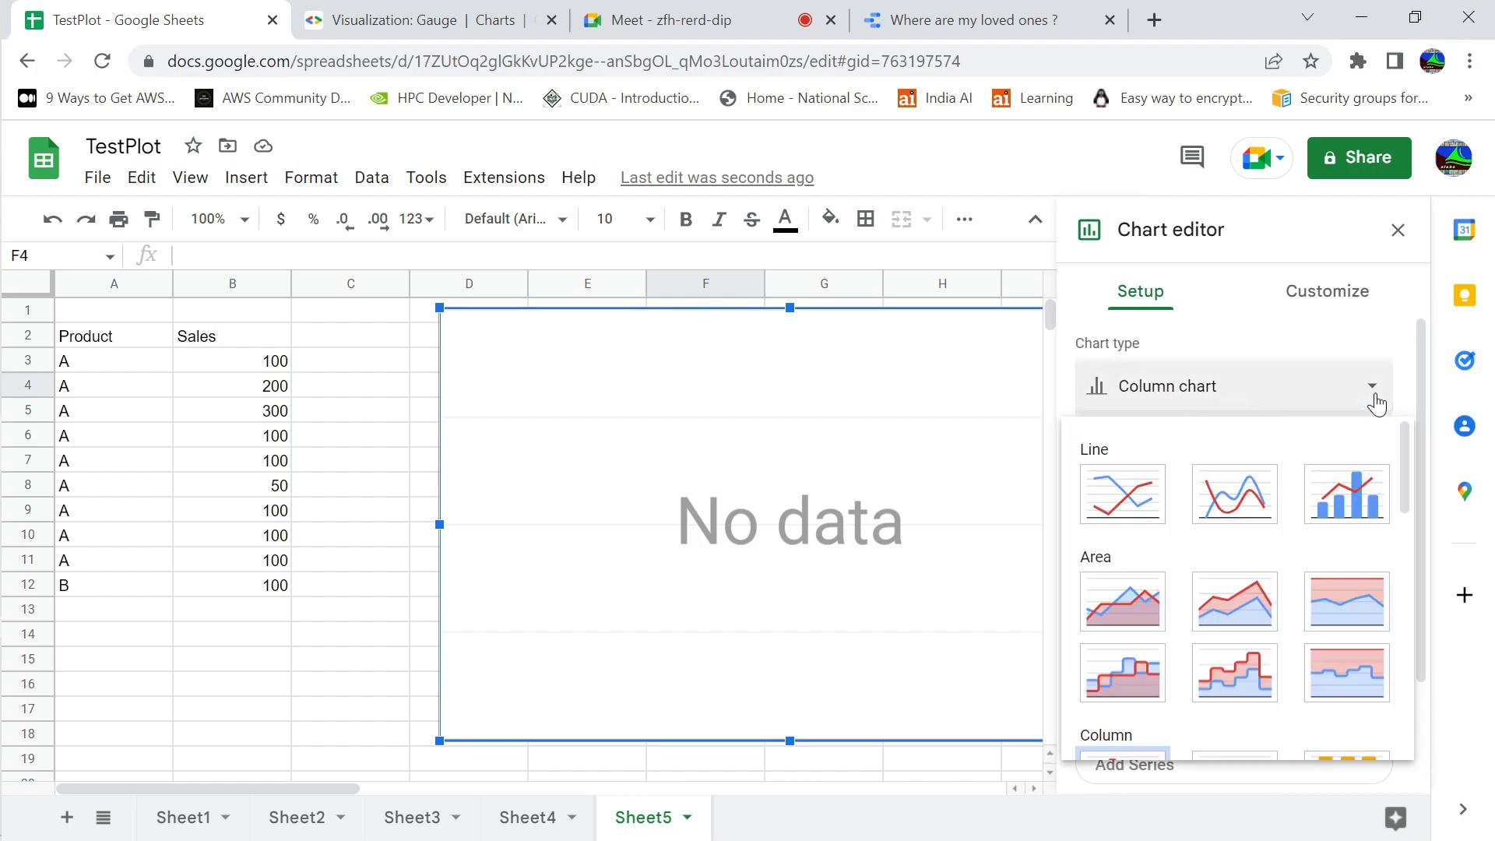
pyautogui.moveTo(1399, 469); pyautogui.dragTo(1408, 682)
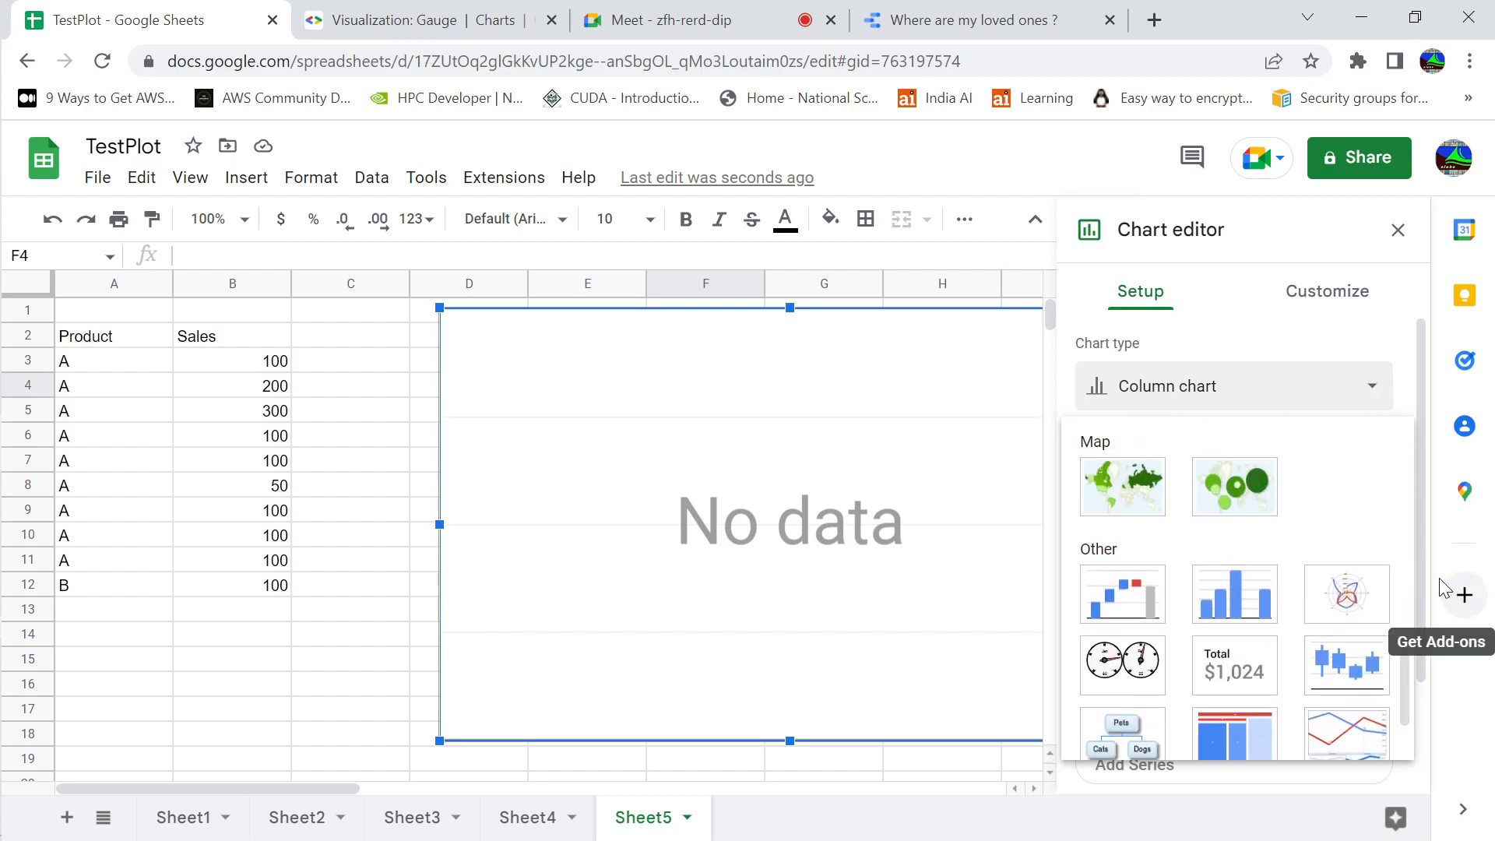
pyautogui.moveTo(1404, 672); pyautogui.dragTo(1407, 725)
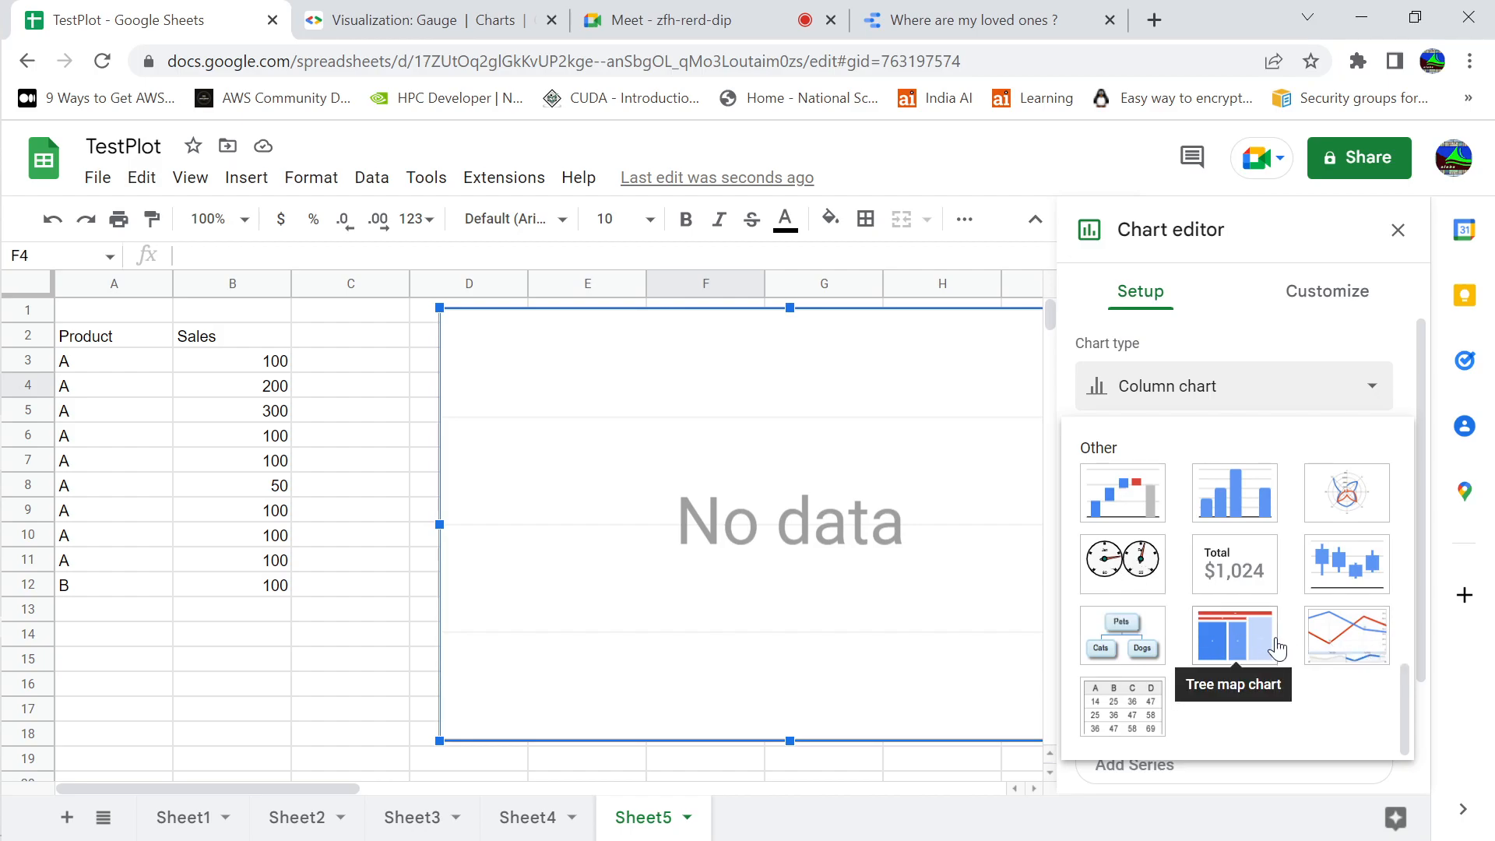
pyautogui.click(1131, 578)
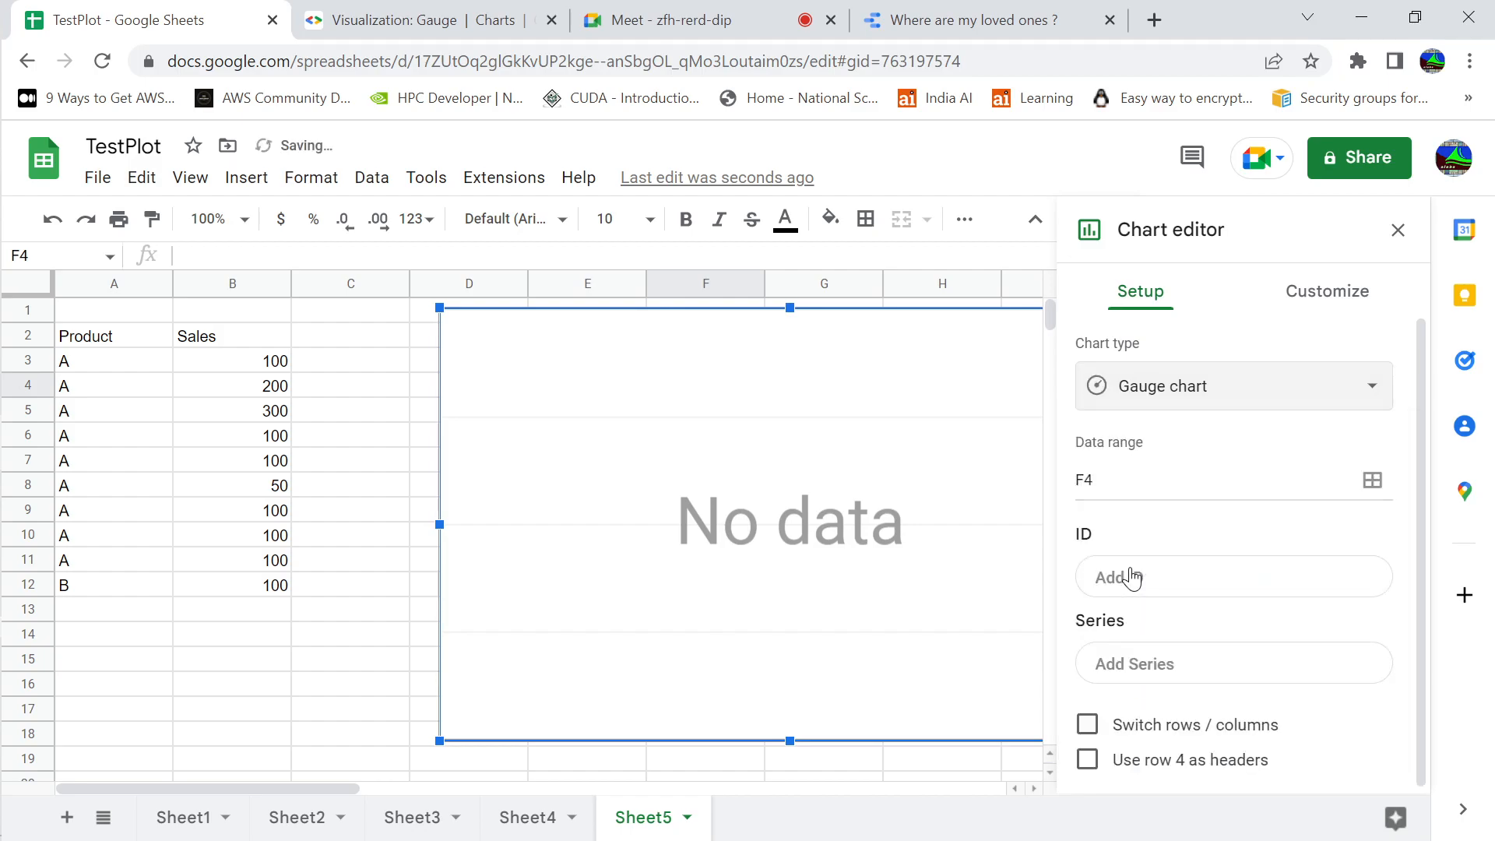
# Set the gauge chart's data range to A2:B12 with Sales values aggregated by Product, and close the chart editor
pyautogui.click(1373, 482)
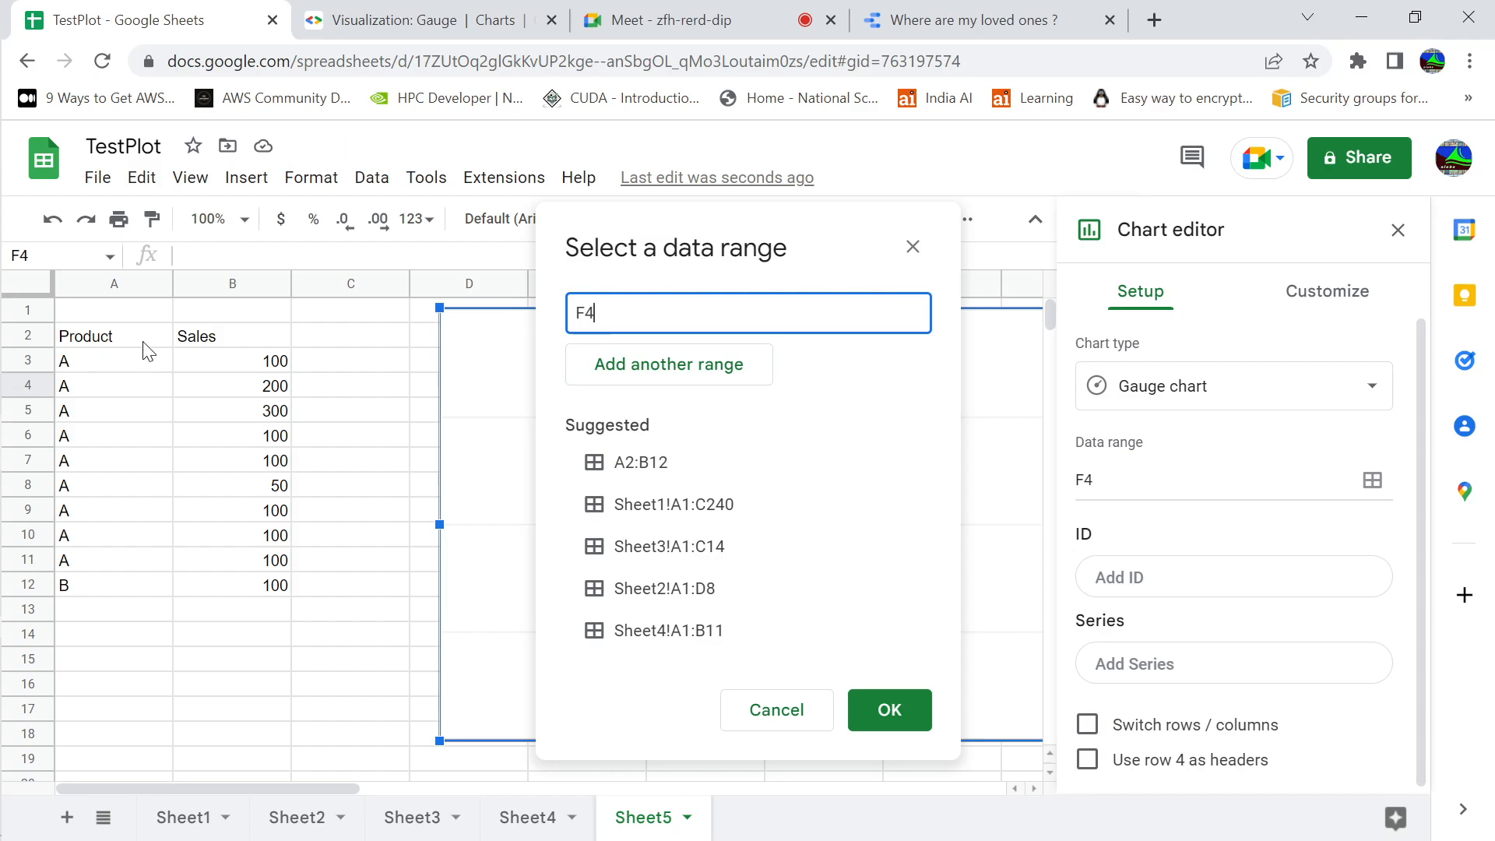
pyautogui.click(649, 480)
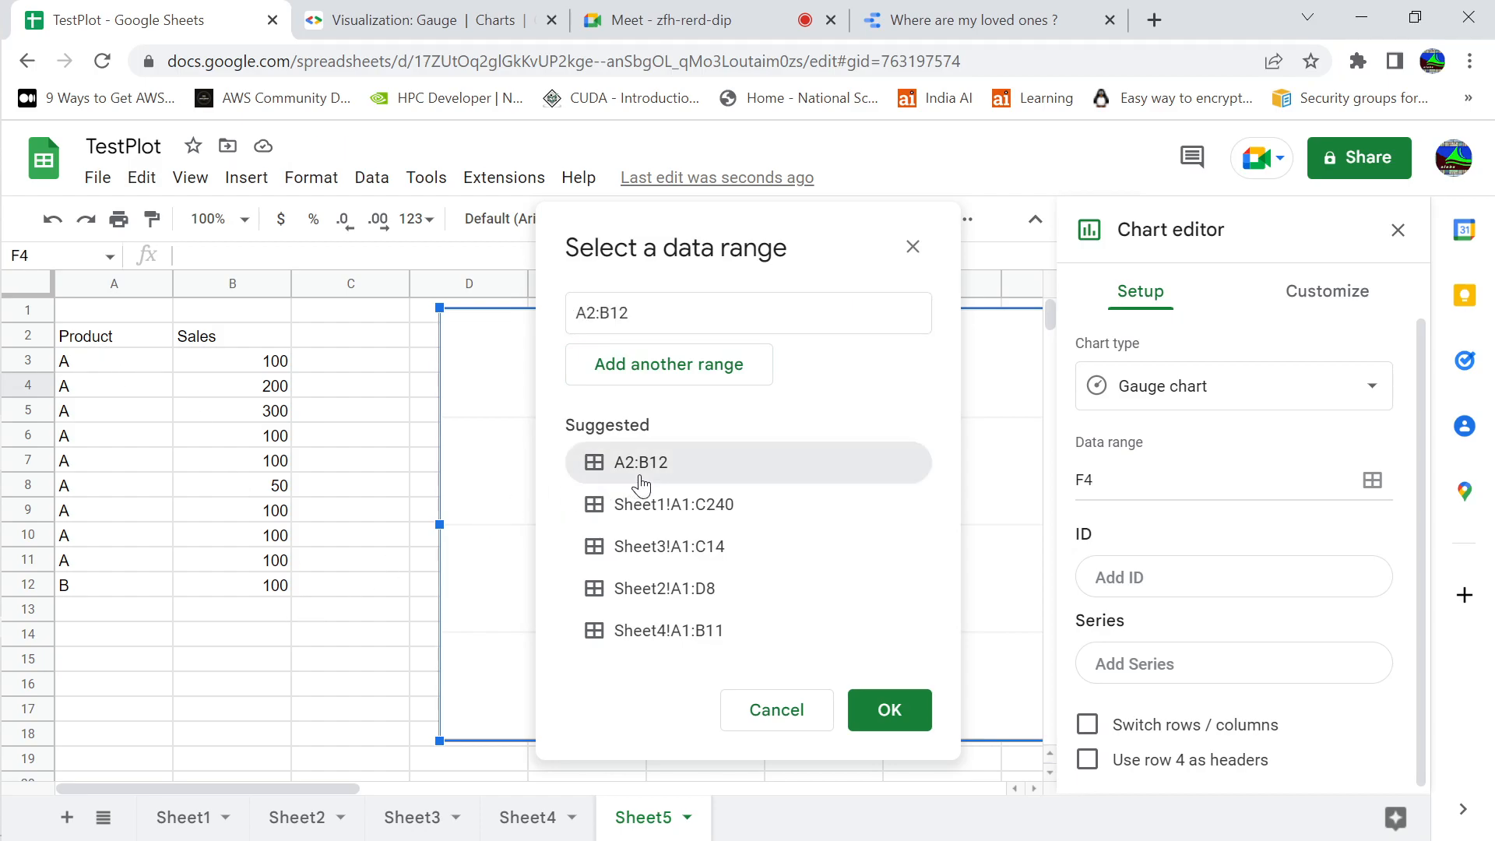
pyautogui.click(923, 710)
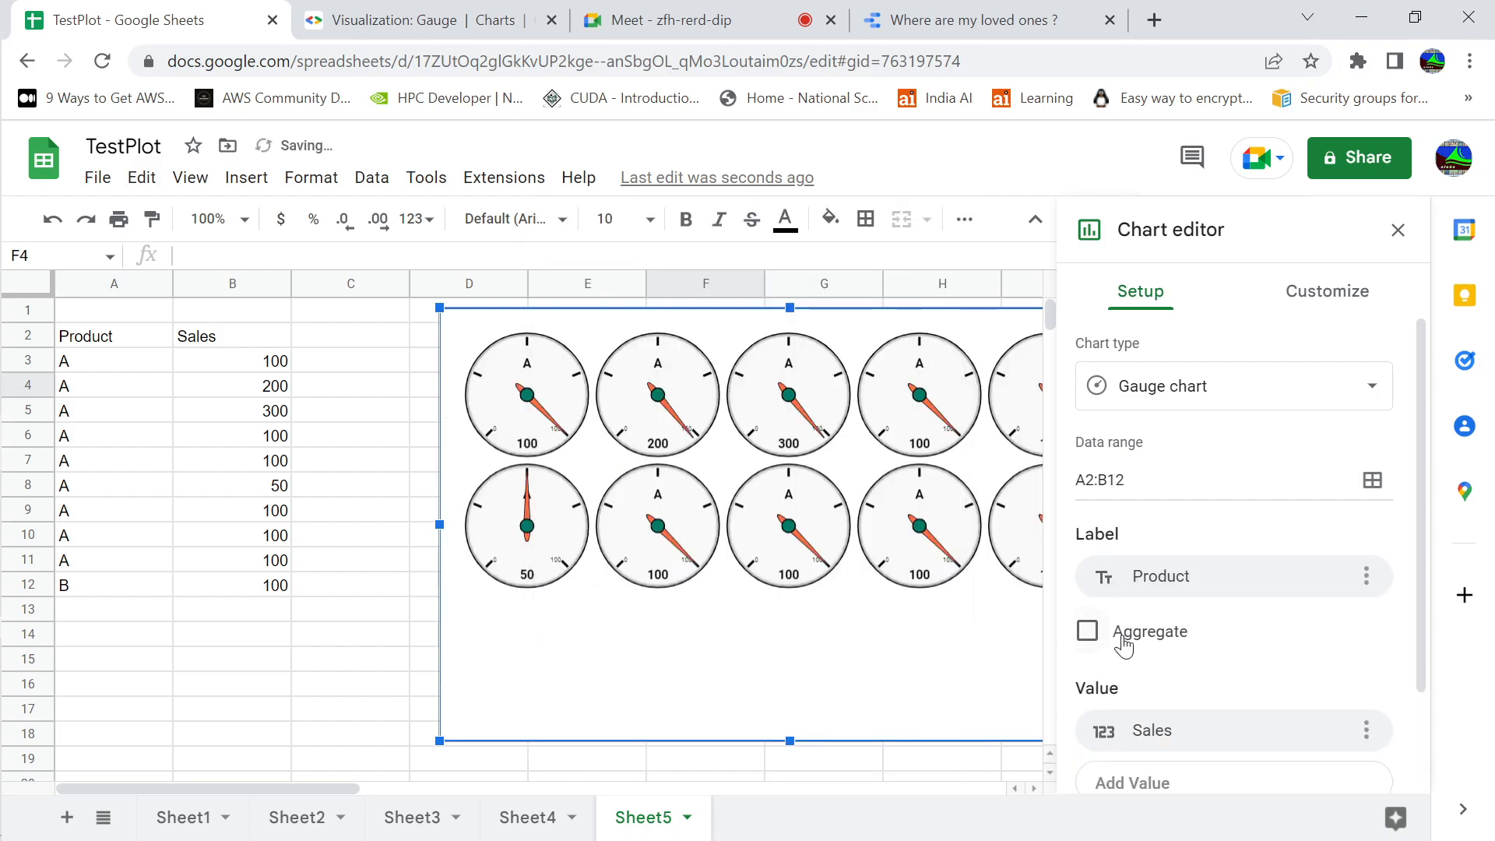
pyautogui.click(1088, 632)
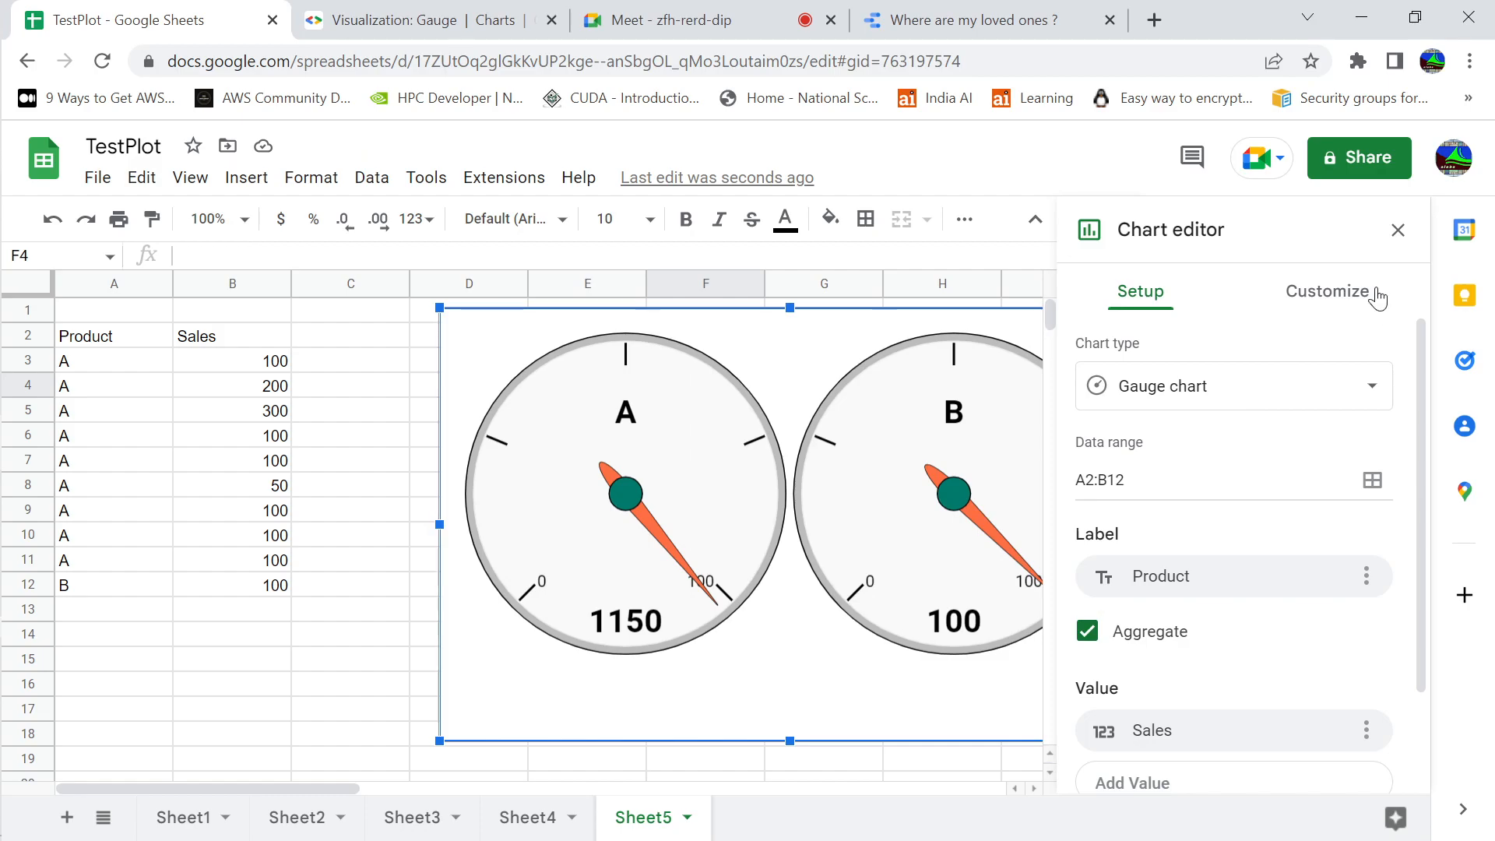
pyautogui.click(1398, 230)
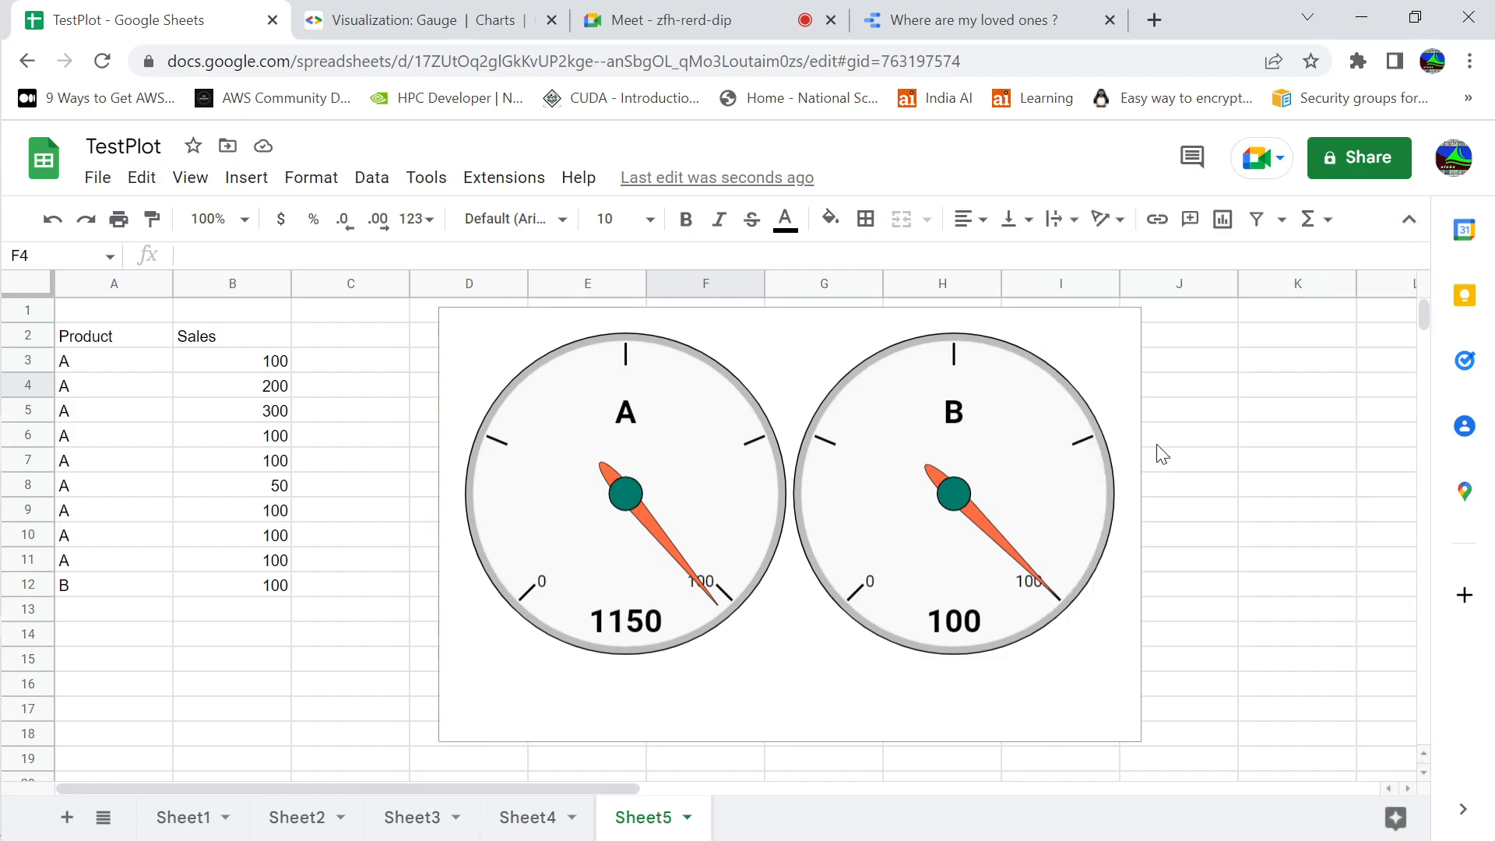
pyautogui.click(1218, 465)
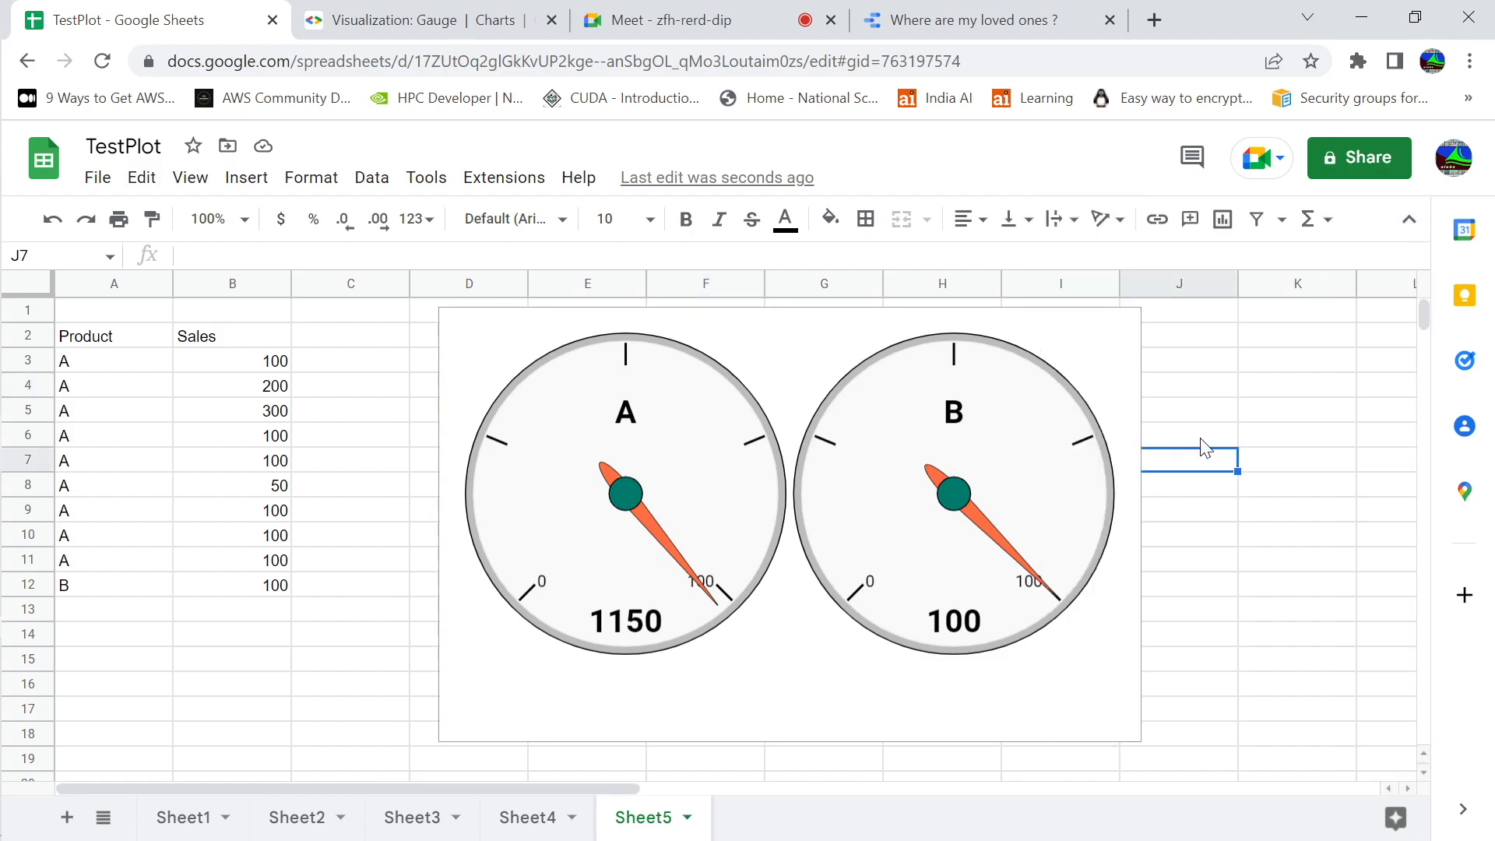
pyautogui.click(1205, 447)
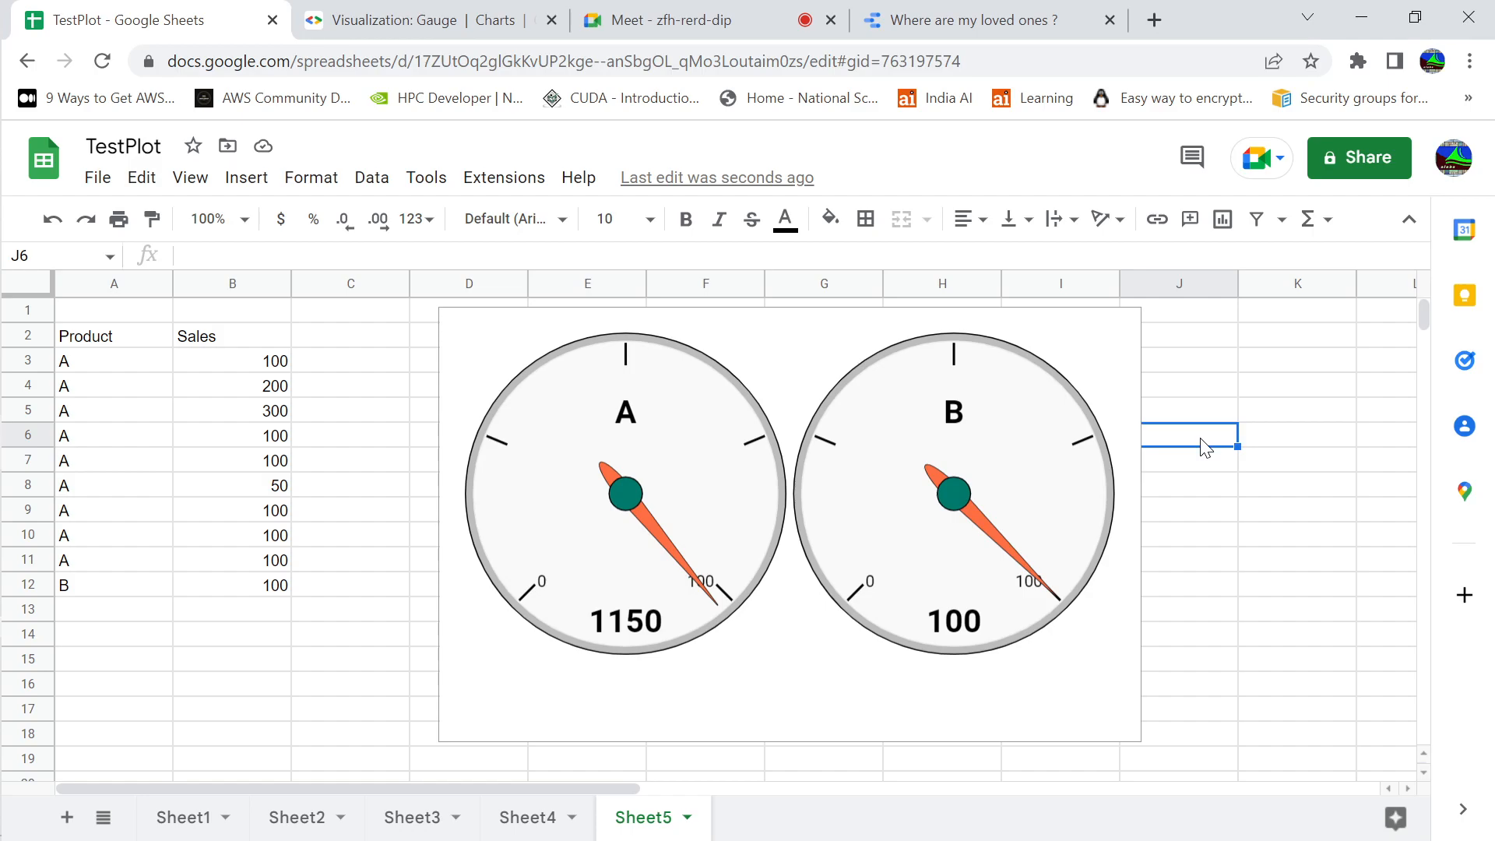
pyautogui.click(1227, 412)
pyautogui.click(1267, 420)
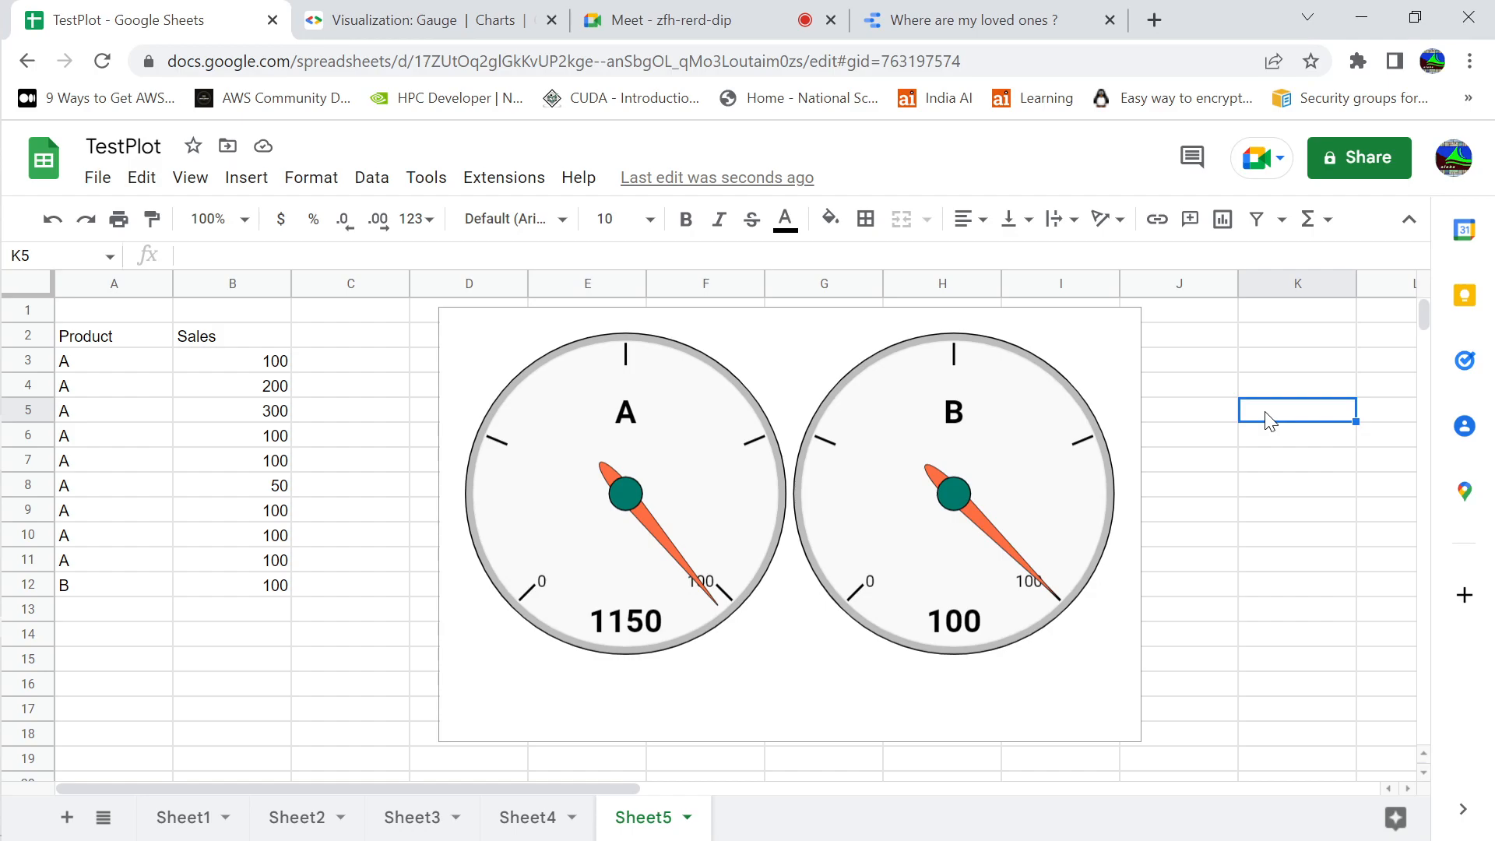
pyautogui.click(1230, 421)
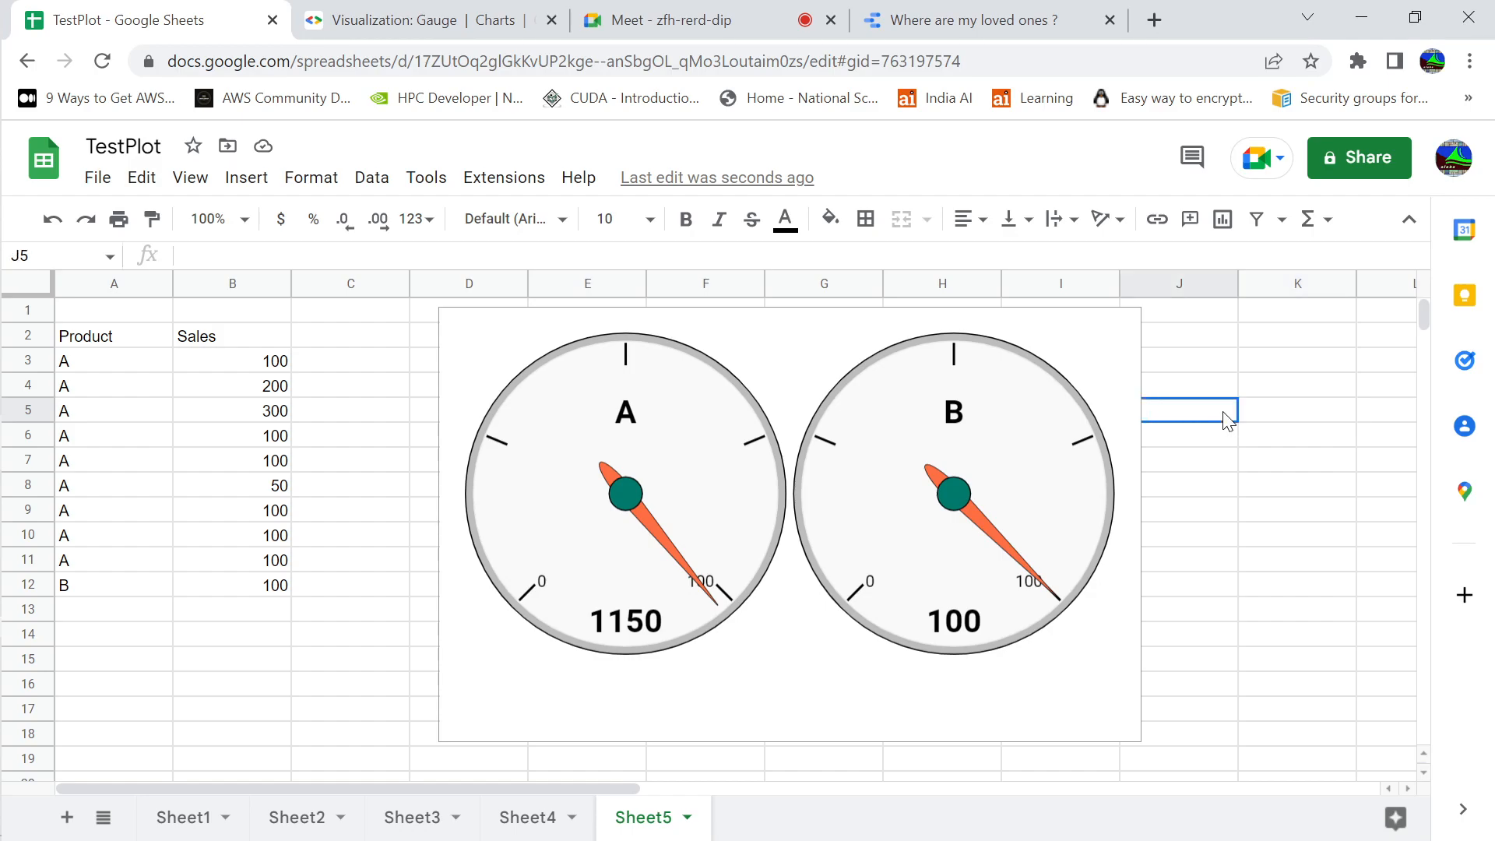
pyautogui.click(1253, 419)
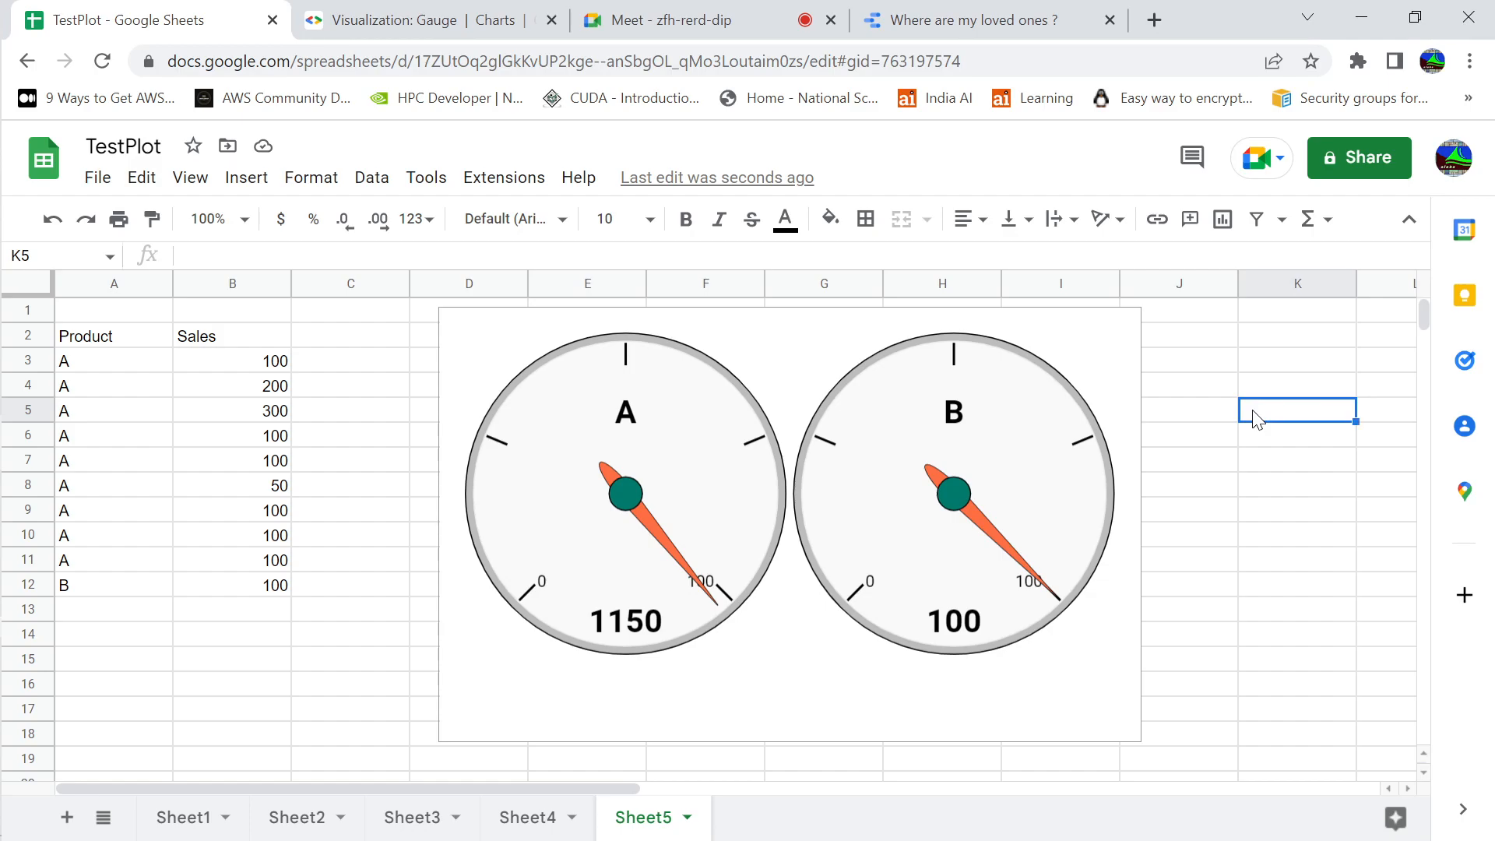
pyautogui.click(1177, 419)
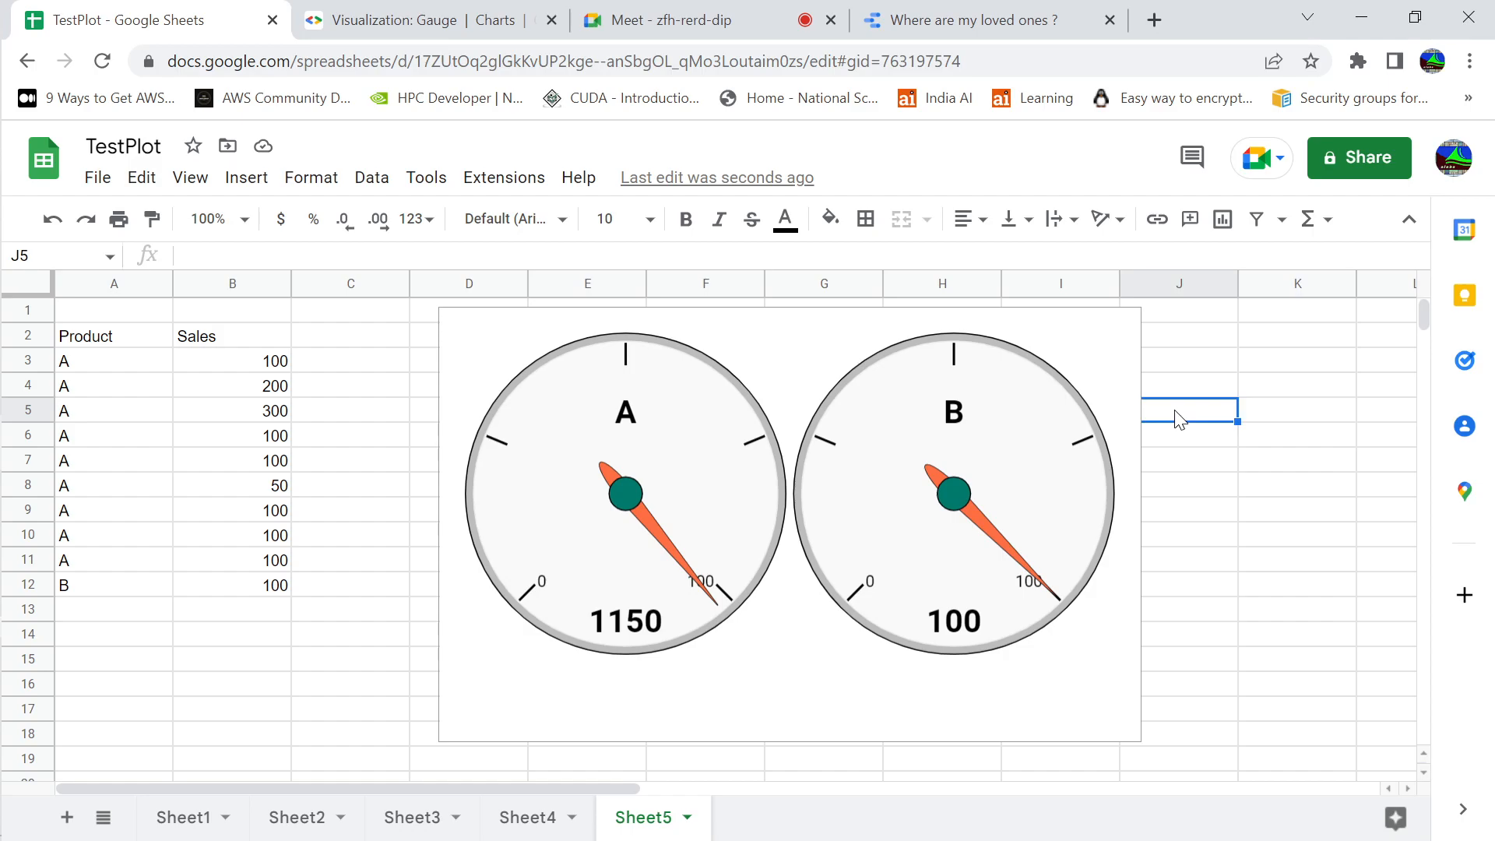
pyautogui.click(1257, 420)
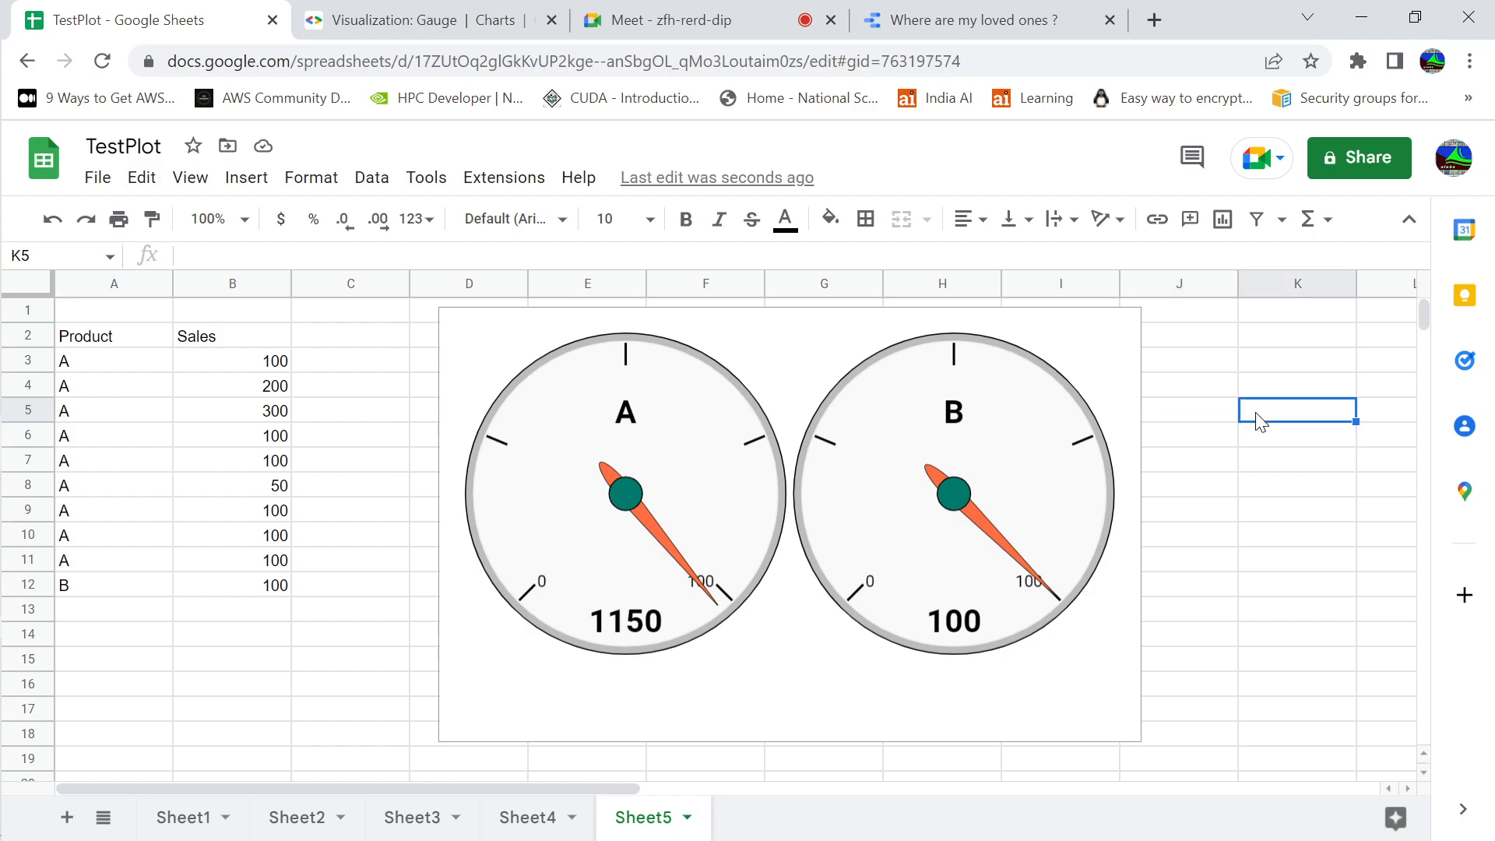
pyautogui.click(1229, 425)
pyautogui.click(1215, 460)
# Switch to the Gauge chart slide in LibreOffice Impress and leave the slide show for the presentation's editing view
pyautogui.hotkey('alt', 'Tab')
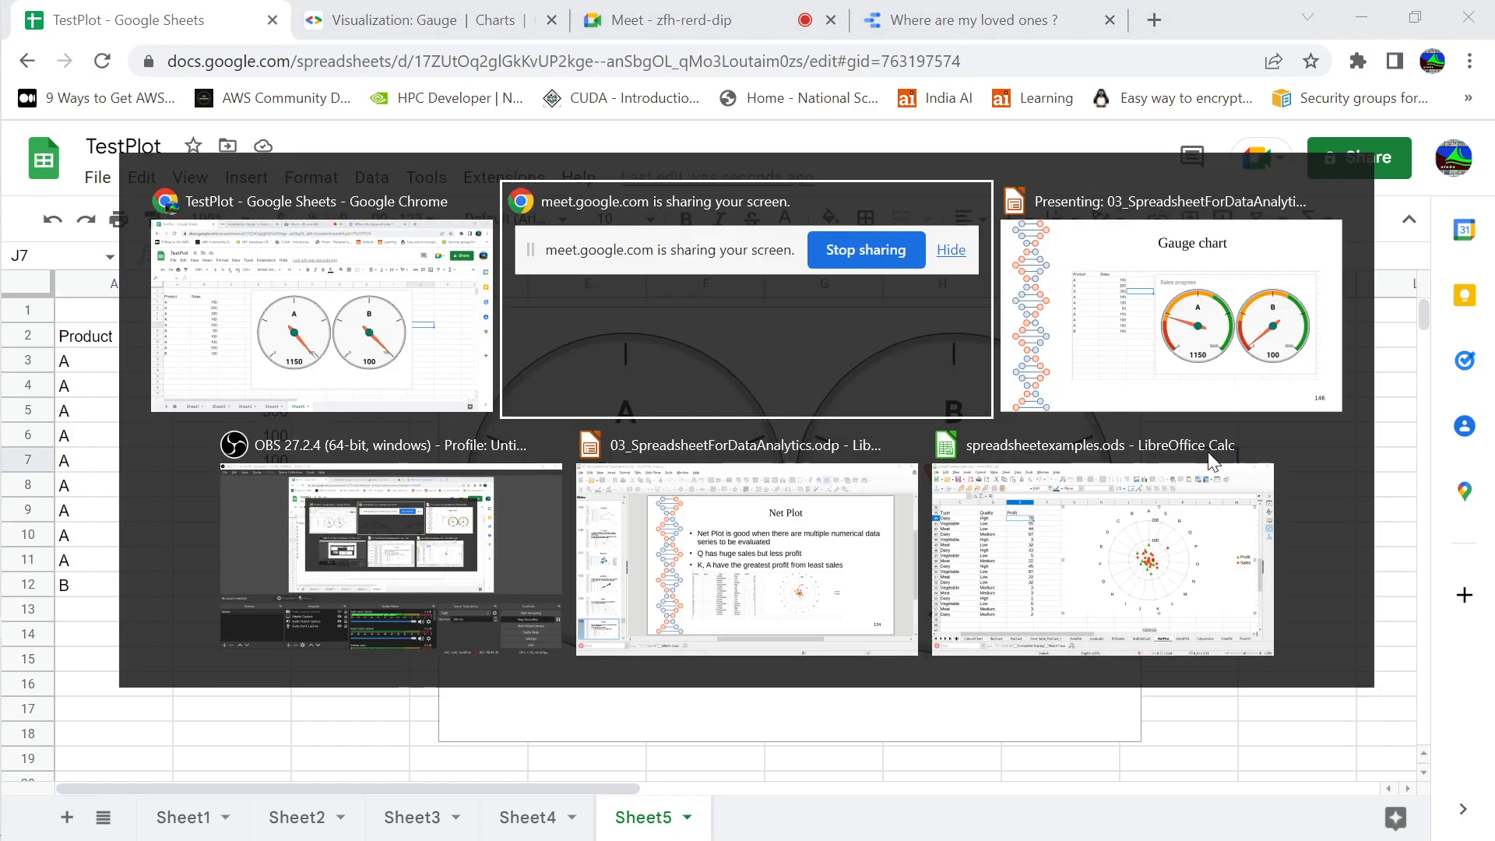
pyautogui.hotkey('alt', 'Tab')
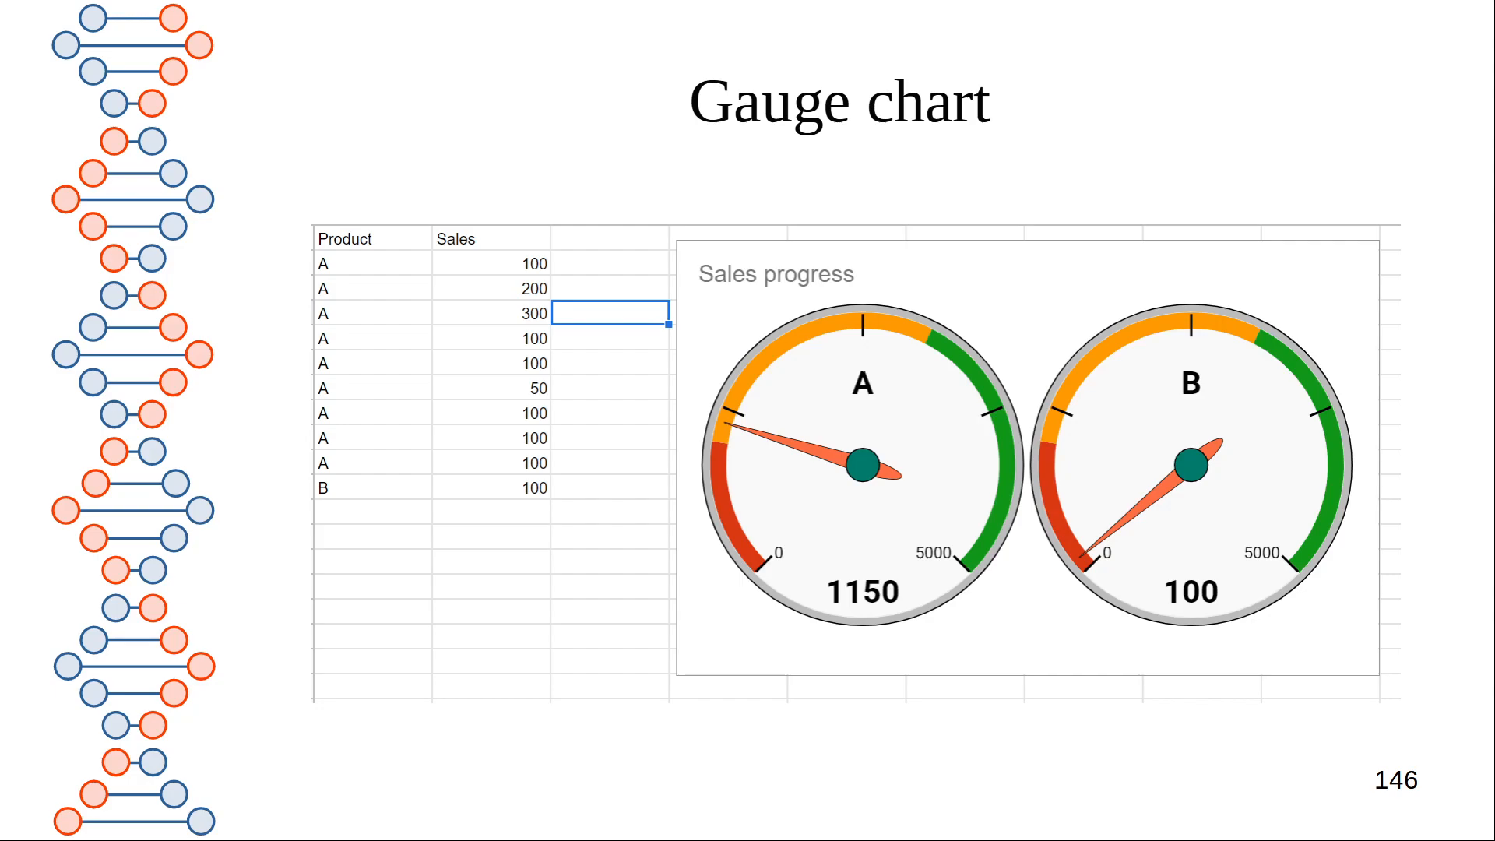
pyautogui.hotkey('alt', 'Tab')
pyautogui.hotkey('alt', 'Tab')
pyautogui.hotkey('alt', 'Tab')
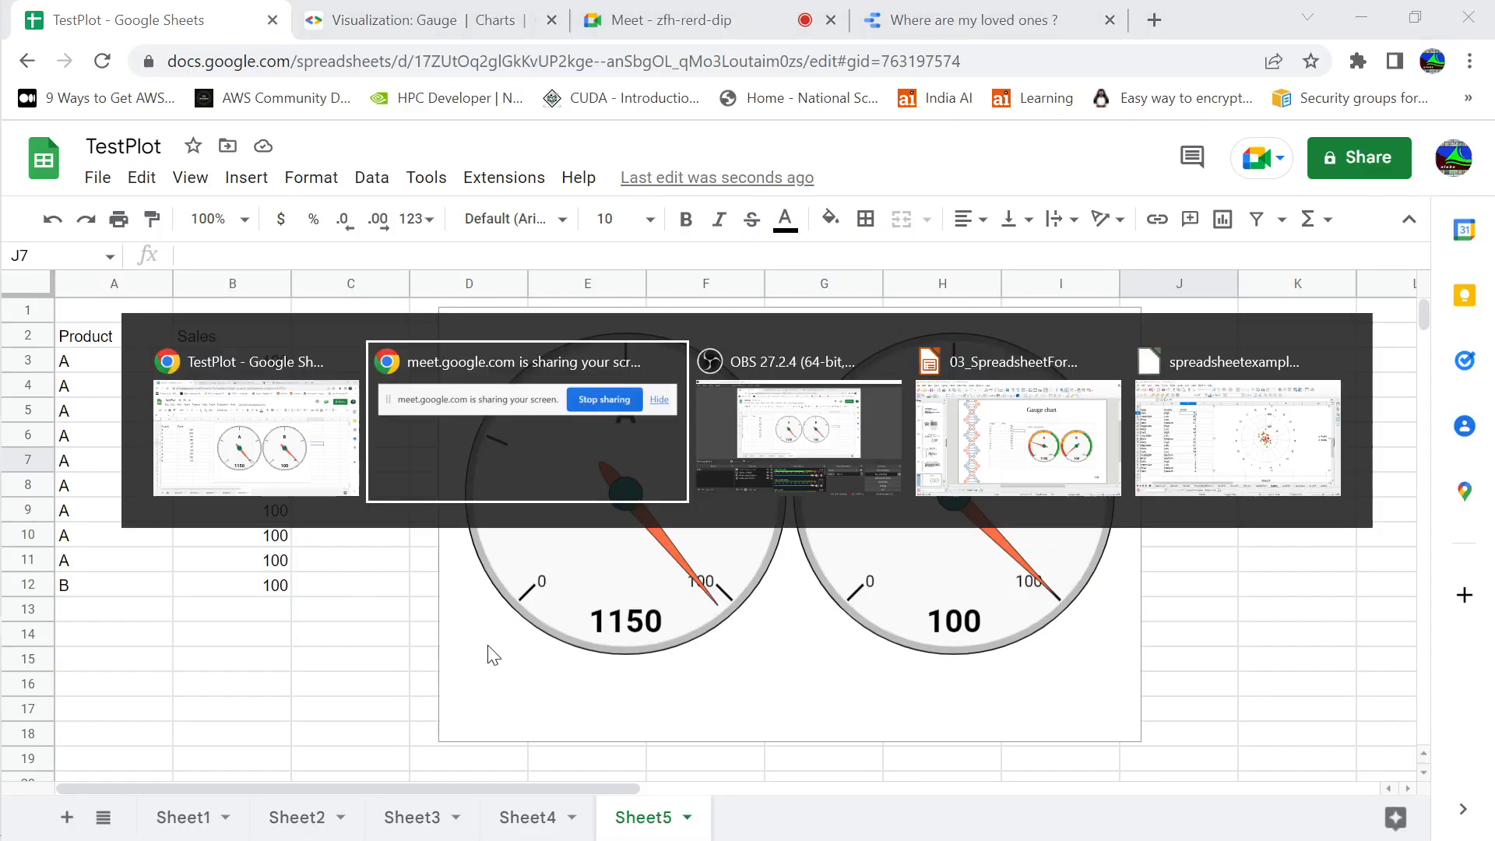
# Review the presentation's final slides, from the KPI / Scorecard and gauge chart slides to the homework and upcoming AWS analytics topics
pyautogui.click(145, 612)
pyautogui.press('Down')
pyautogui.press('Down')
pyautogui.press('Down')
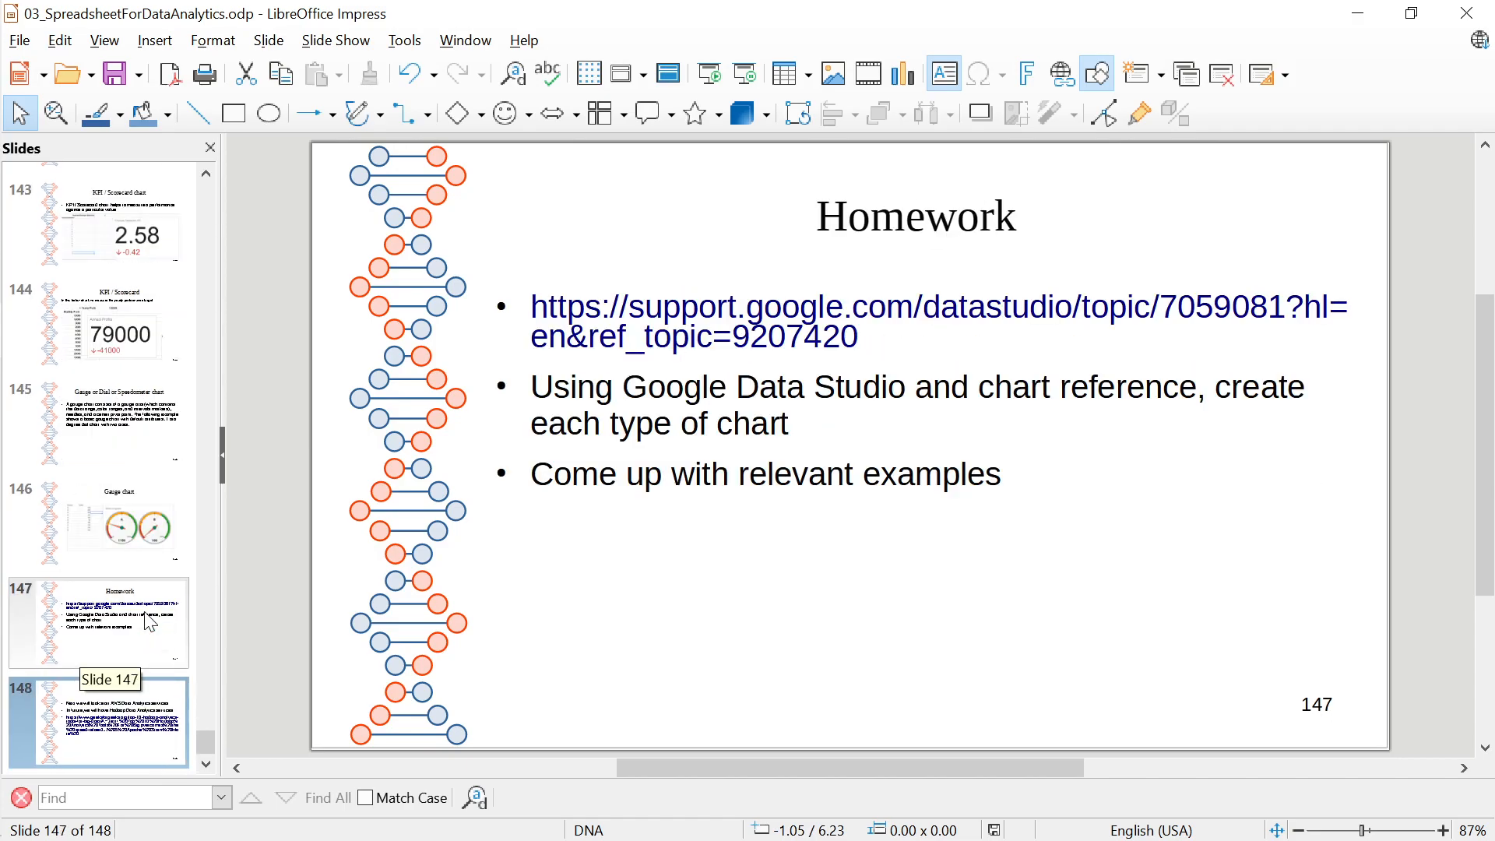
pyautogui.press('Up')
pyautogui.press('Up')
pyautogui.press('Up')
pyautogui.press('Up')
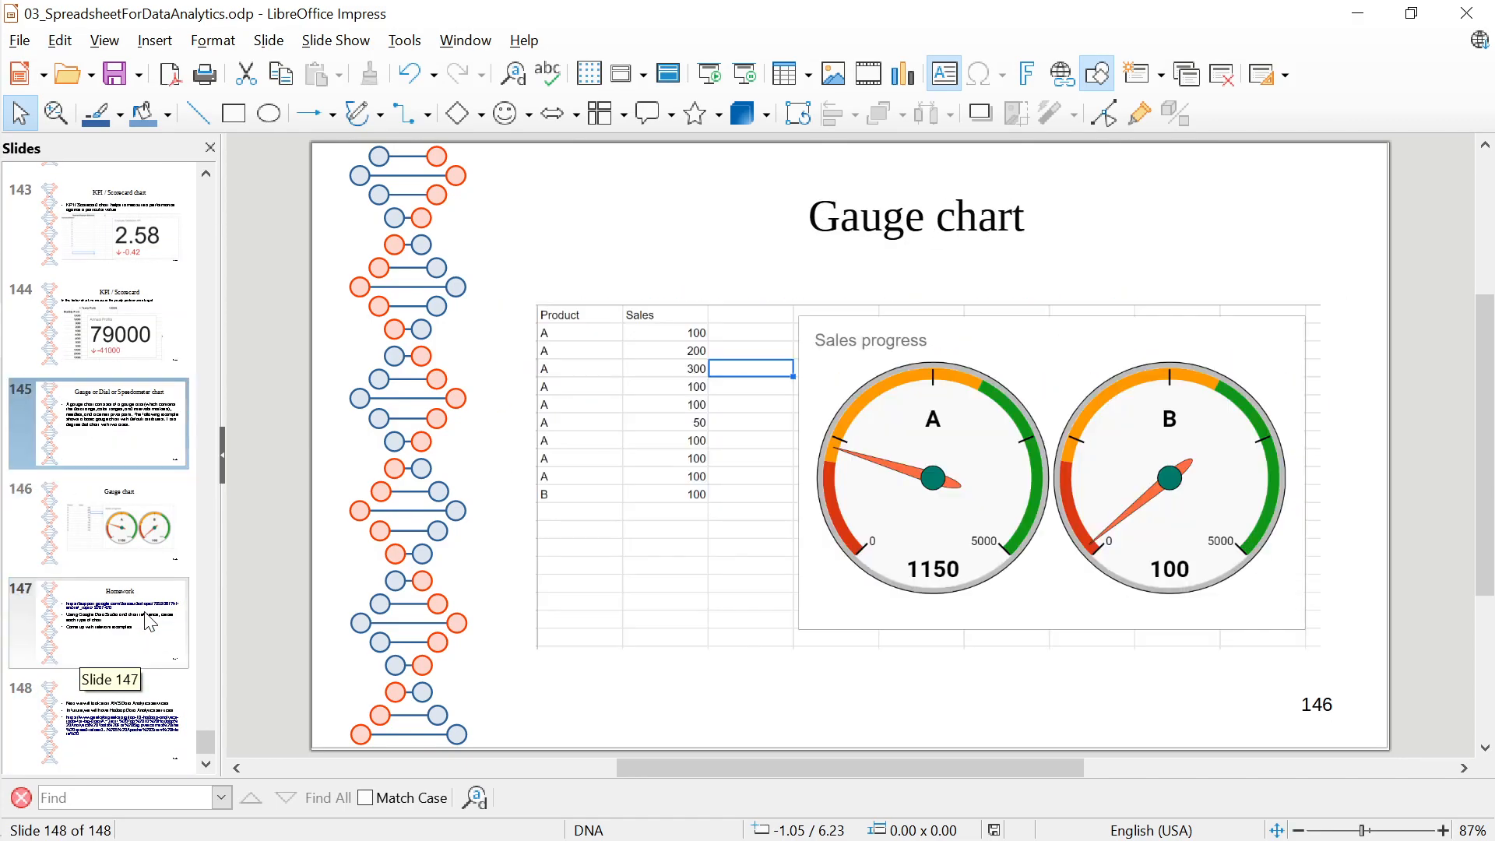
pyautogui.press('Down')
pyautogui.press('Down')
pyautogui.press('Down')
pyautogui.press('Down')
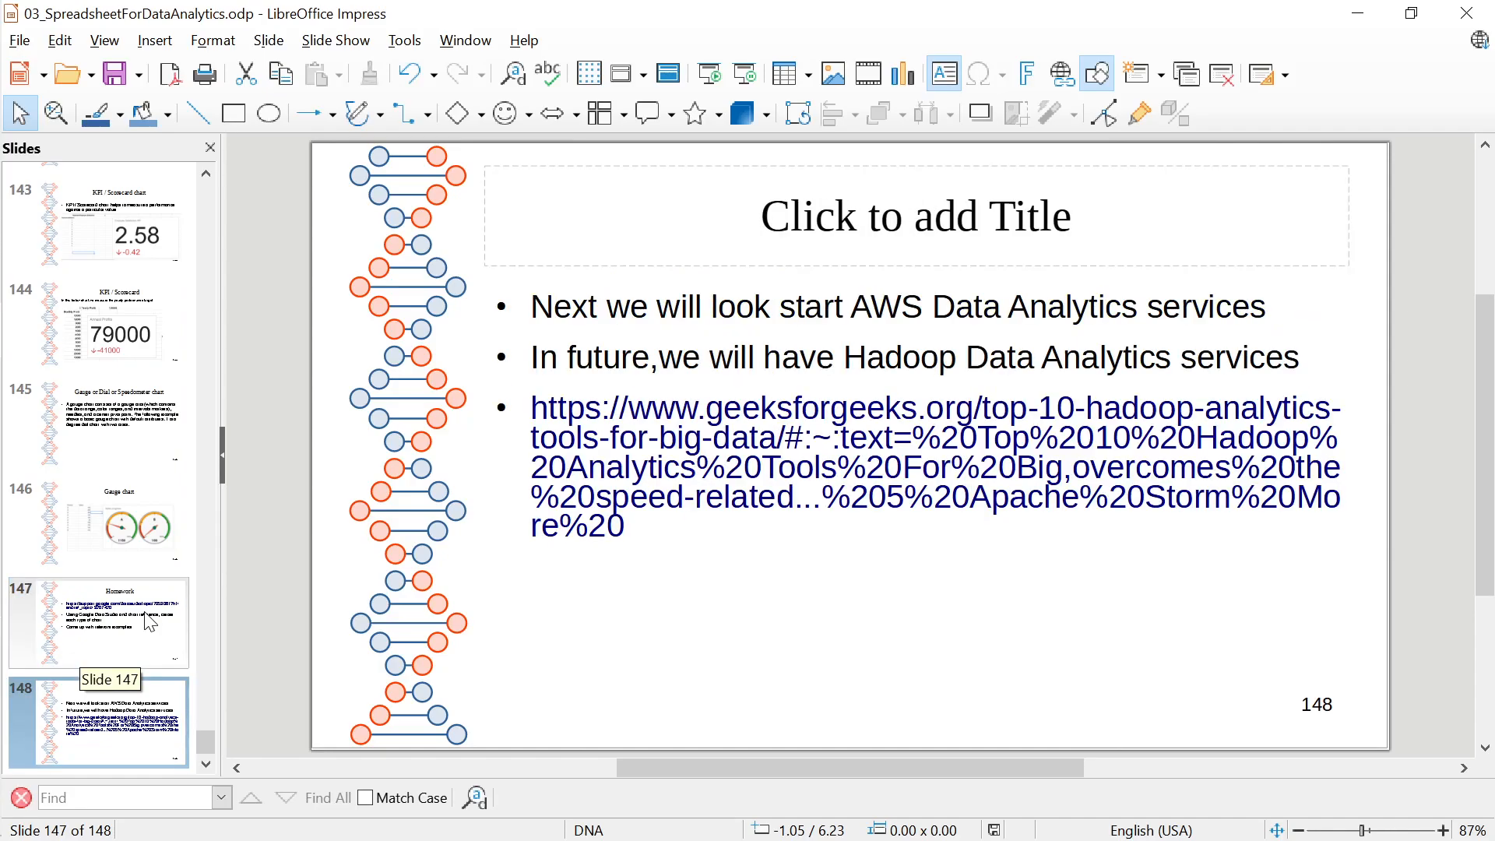
pyautogui.press('Up')
pyautogui.press('Up')
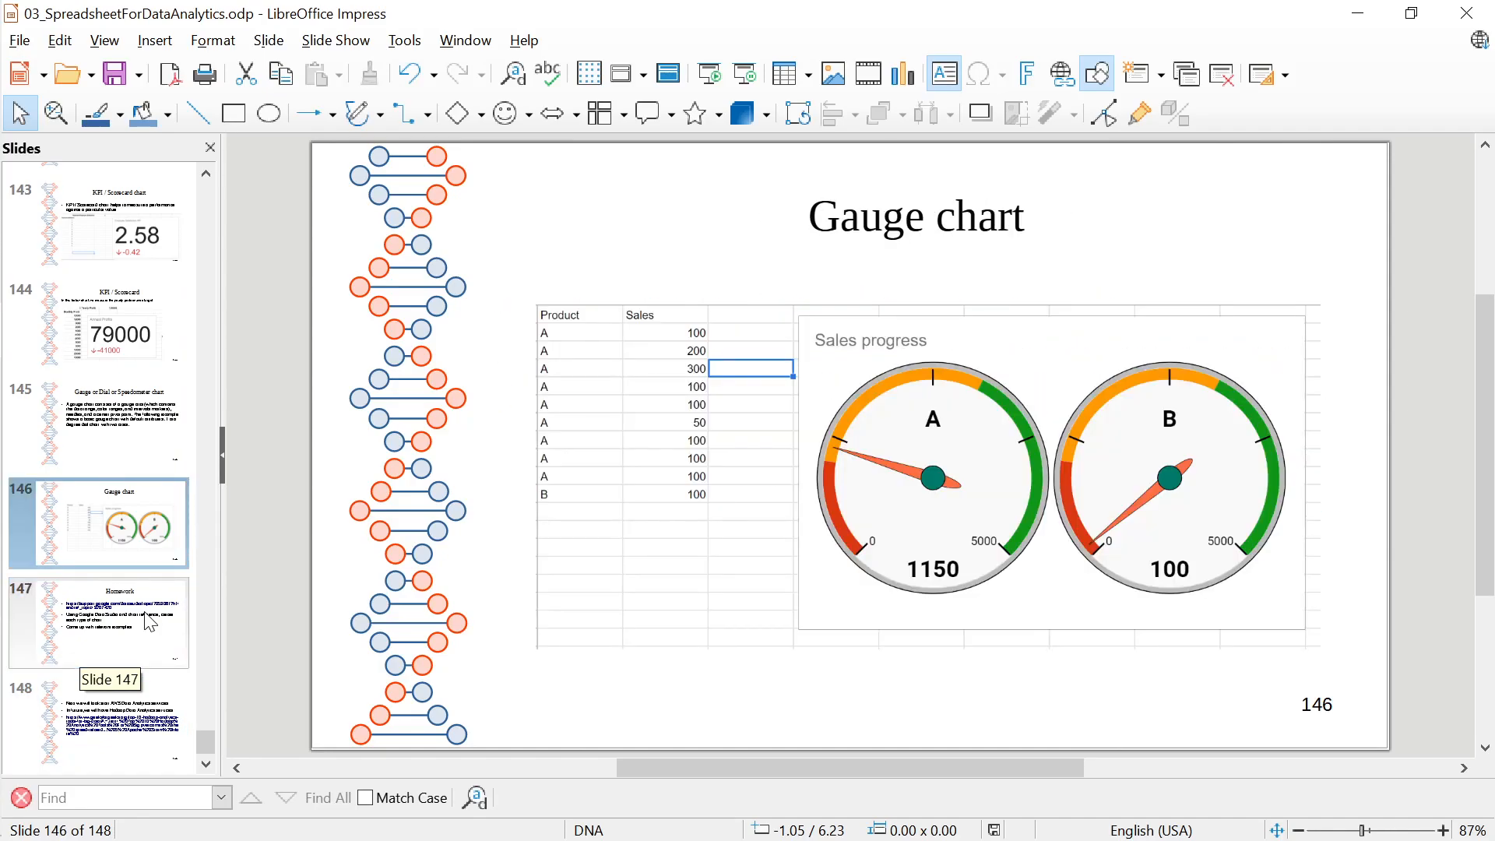
pyautogui.press('Up')
pyautogui.press('Up')
pyautogui.press('Down')
pyautogui.press('Down')
pyautogui.press('Up')
pyautogui.press('Up')
pyautogui.press('Up')
pyautogui.press('Up')
pyautogui.press('Down')
pyautogui.press('Down')
pyautogui.press('Up')
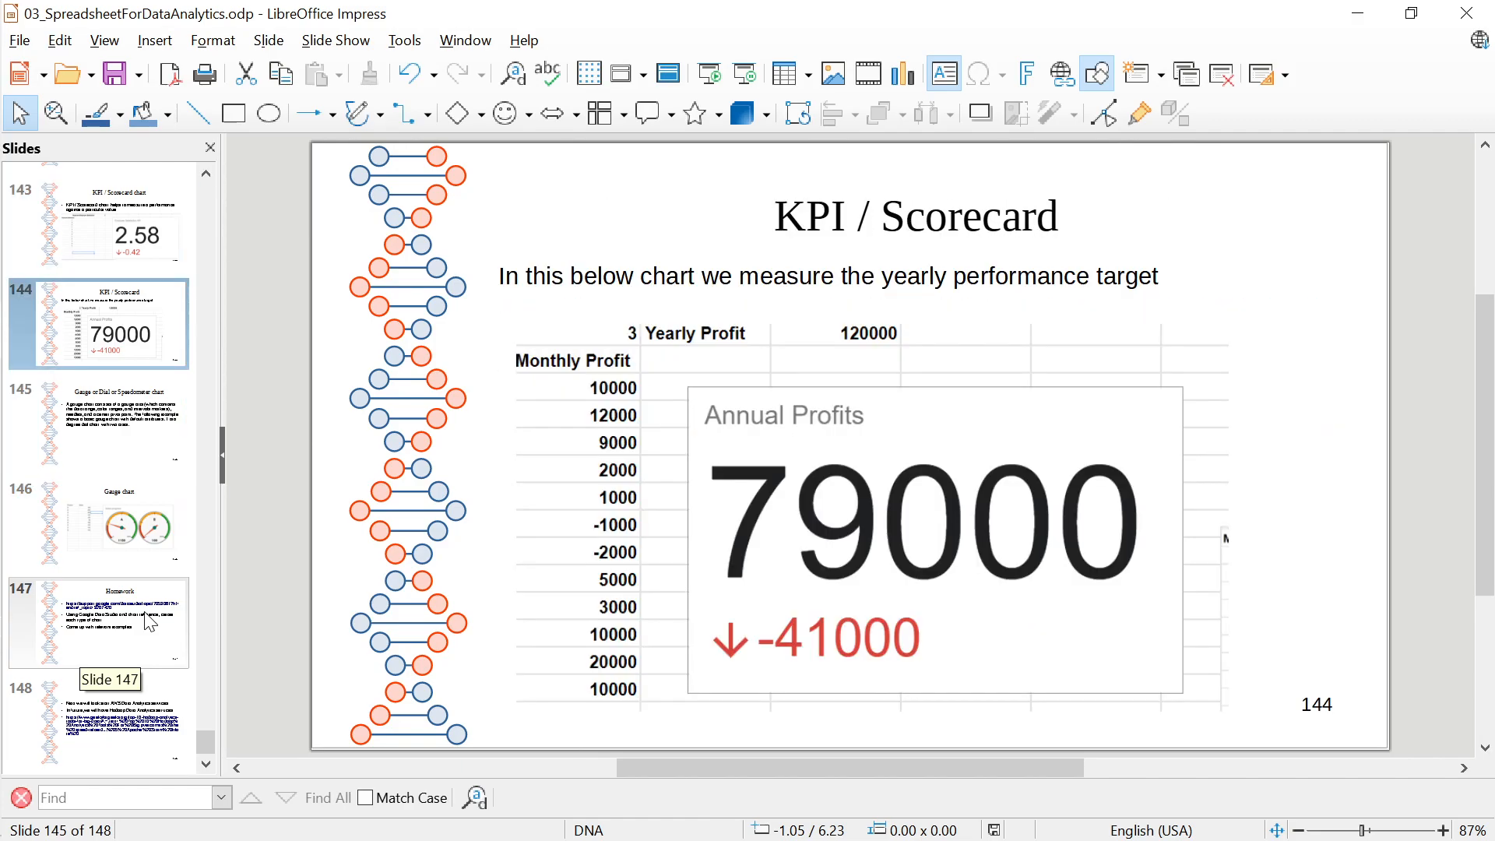
# Switch back to the TestPlot gauge chart on Sheet5 in Google Sheets, and view the Google Charts reference page on gauges
pyautogui.hotkey('alt', 'Tab')
pyautogui.hotkey('alt', 'Tab')
pyautogui.hotkey('alt', 'Tab')
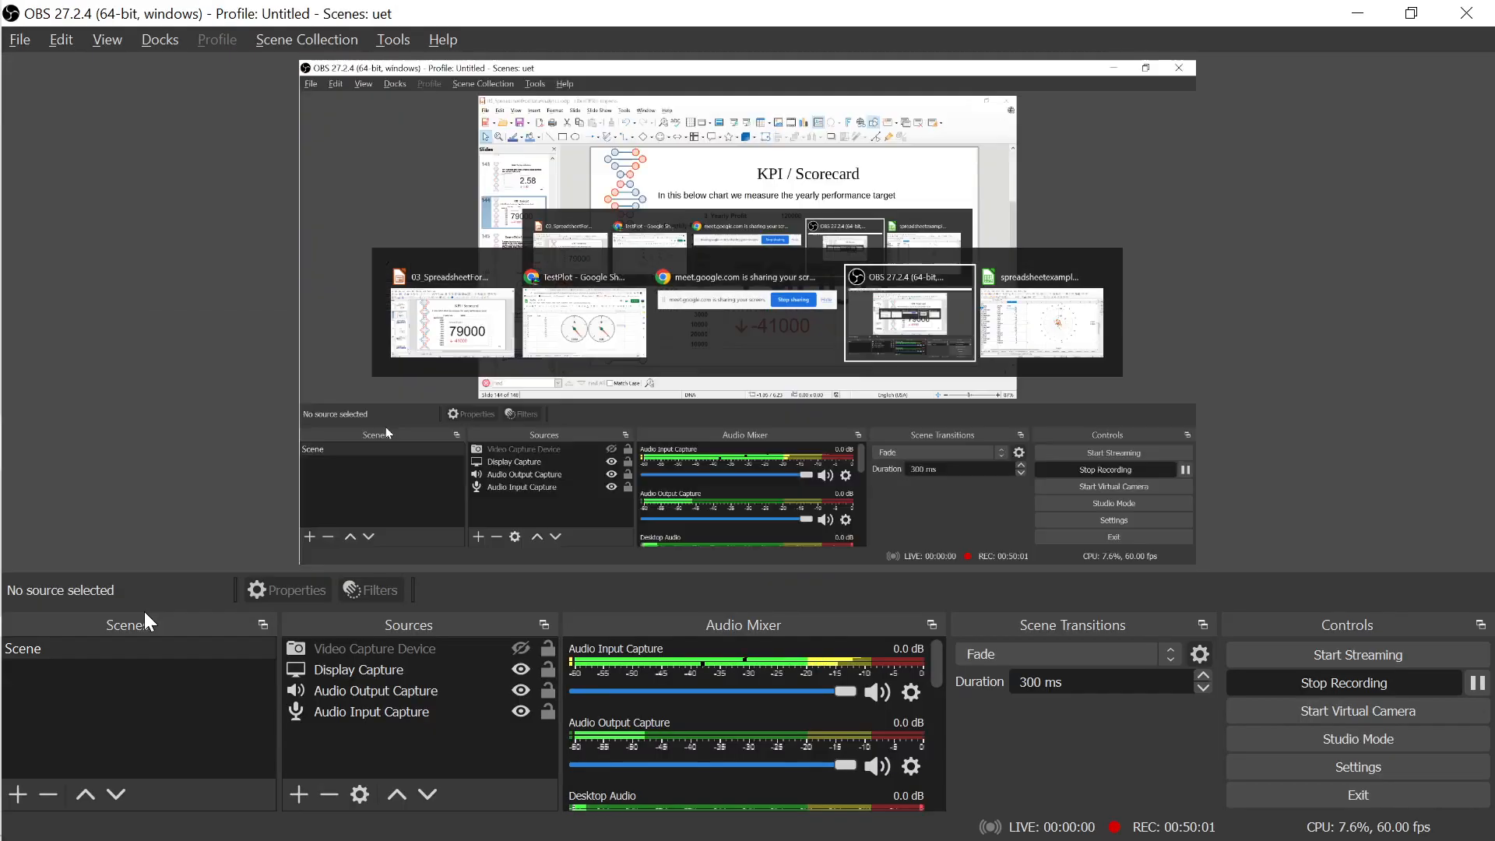
pyautogui.hotkey('alt', 'Tab')
pyautogui.hotkey('alt', 'Tab')
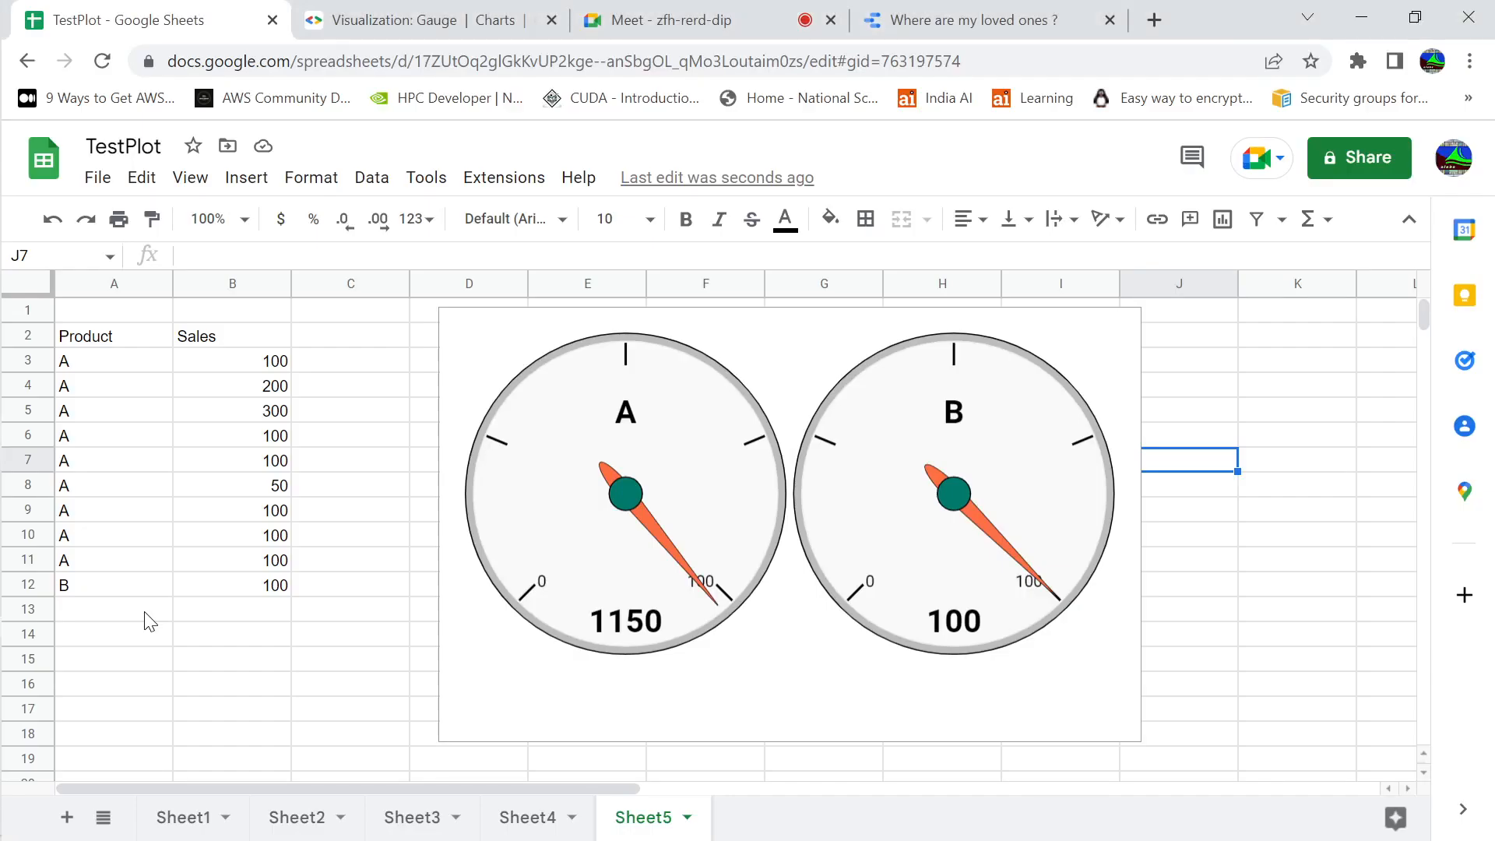
pyautogui.click(1278, 341)
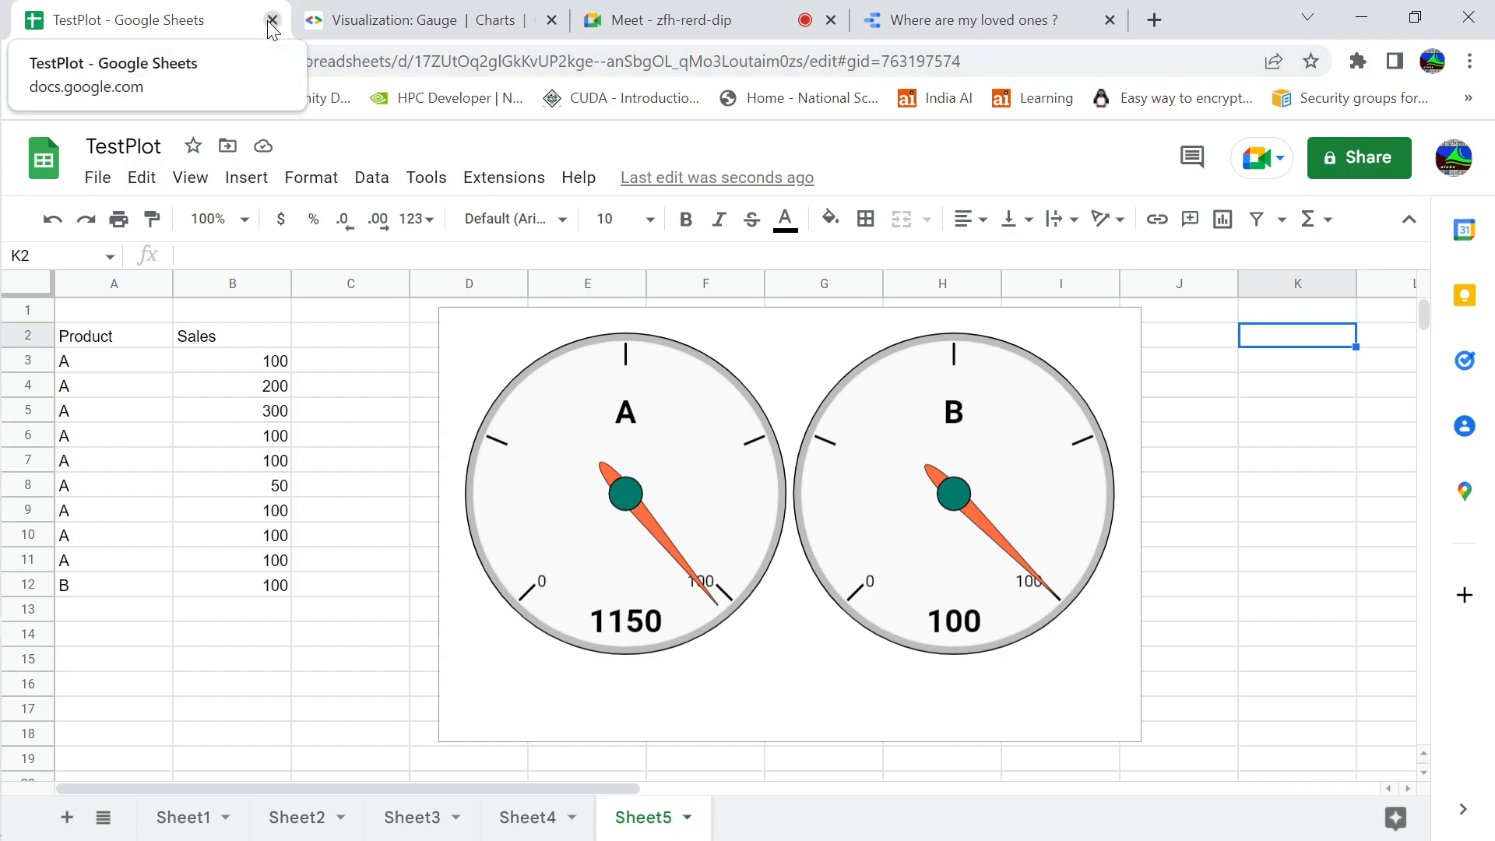
pyautogui.click(474, 20)
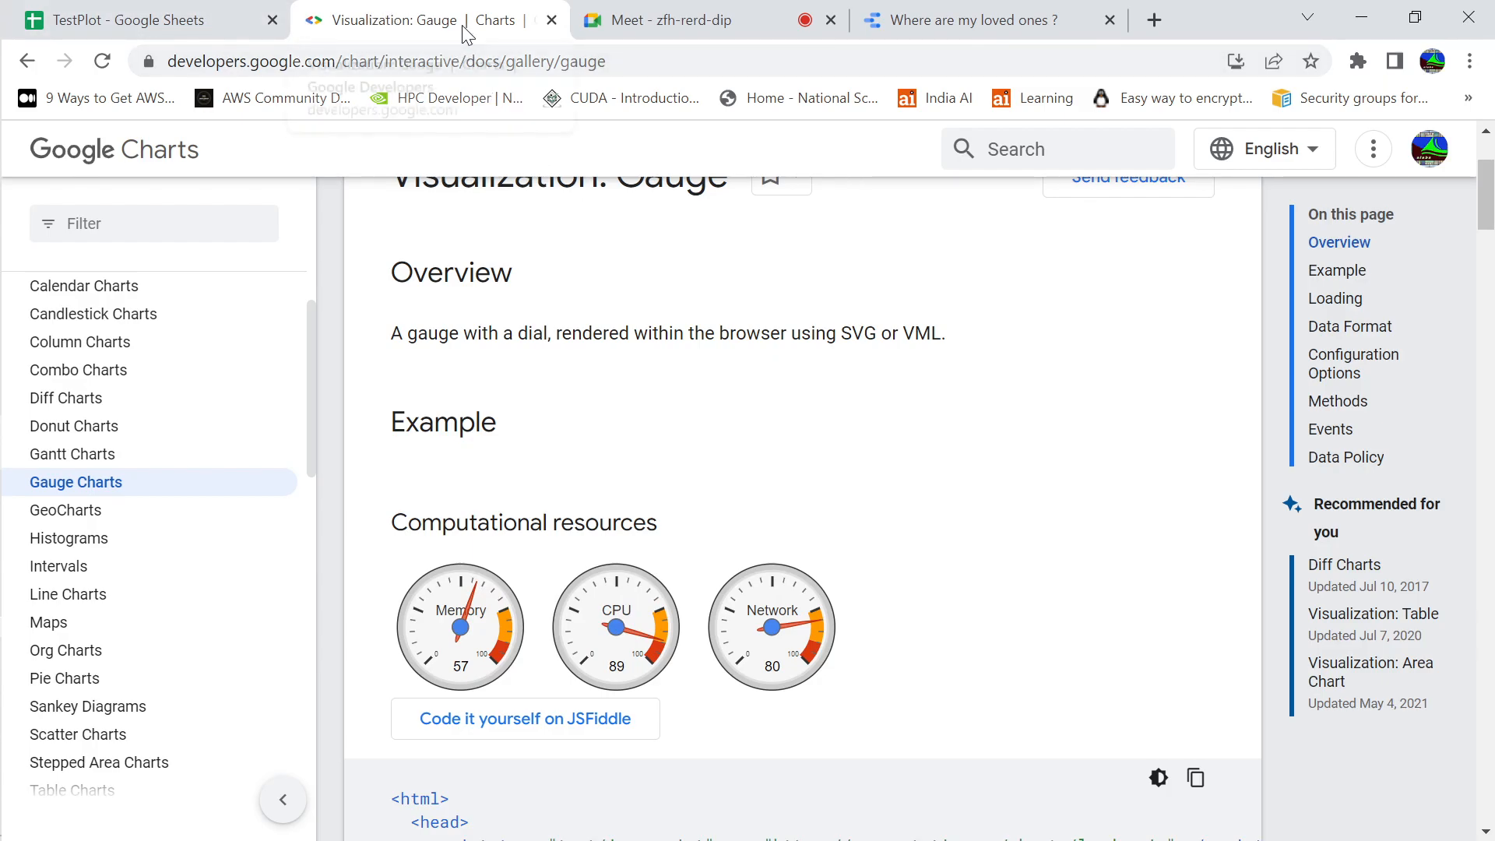
# Switch to the "Where are my loved ones ?" report in Google Data Studio and copy its link to the current report view
pyautogui.click(1033, 27)
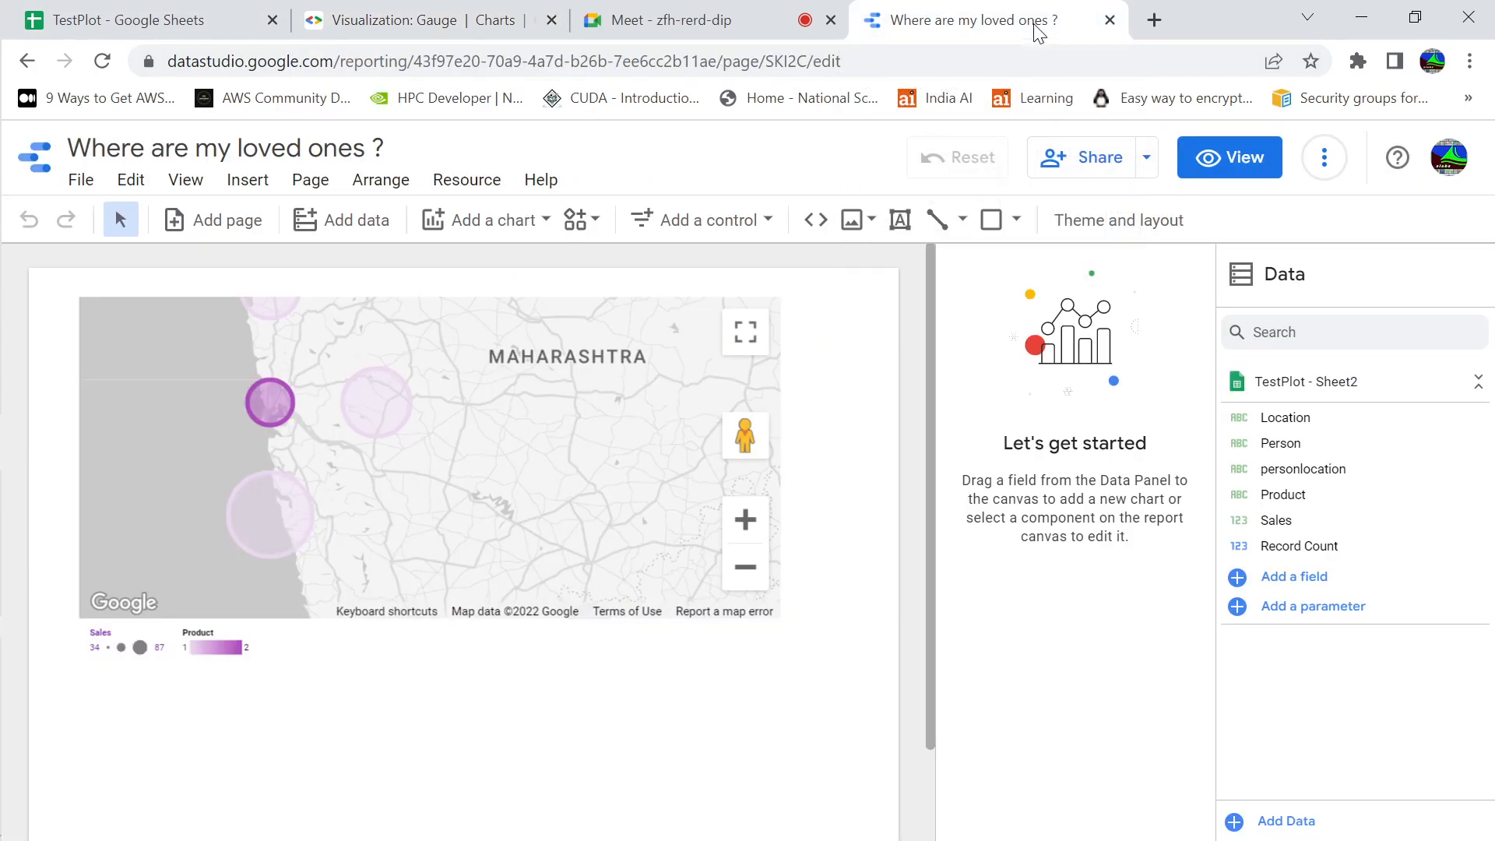
pyautogui.click(1148, 162)
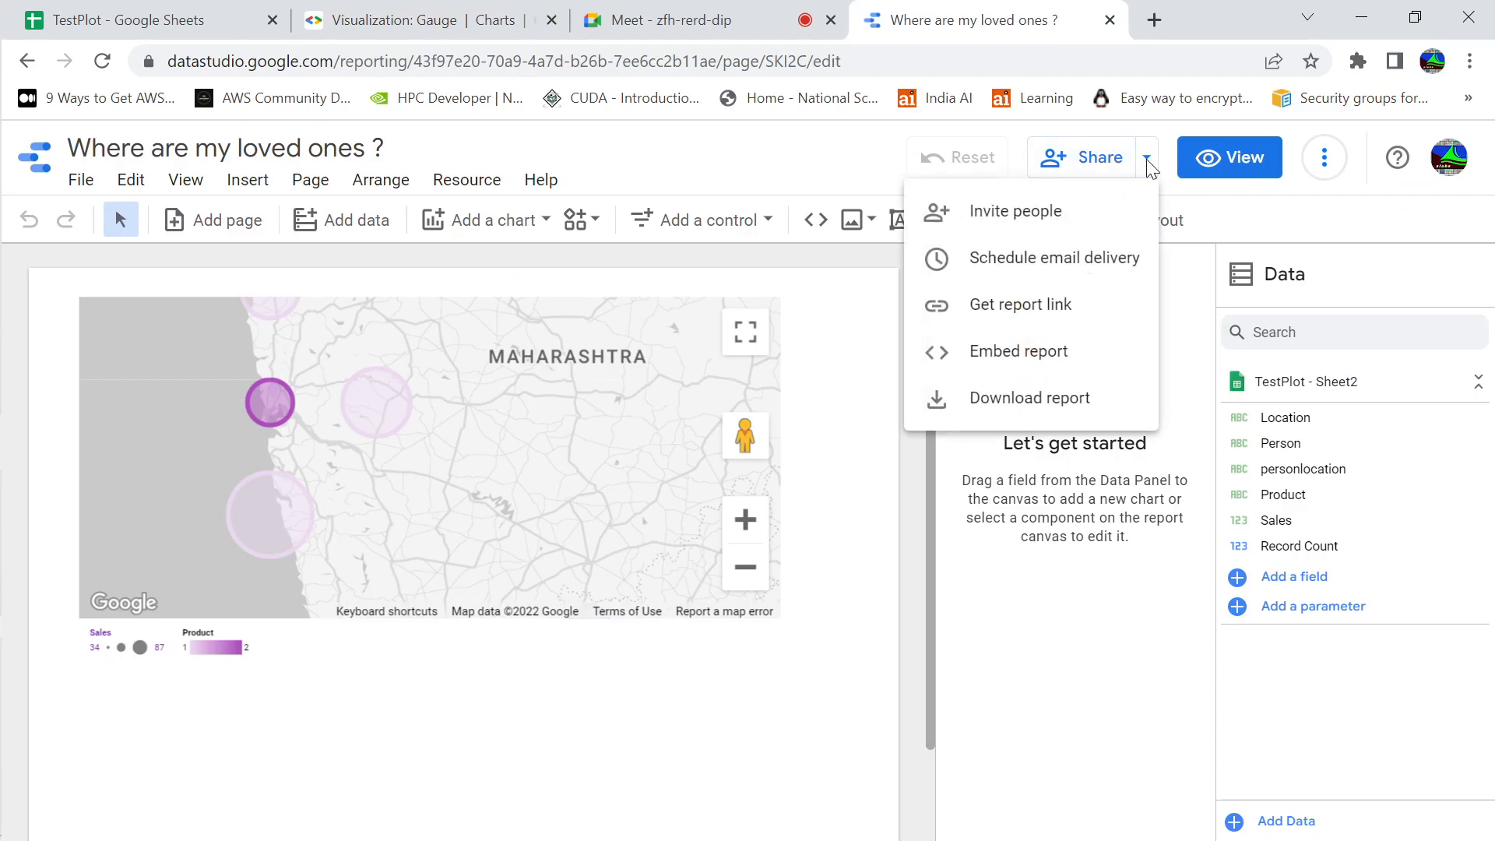
pyautogui.click(1054, 306)
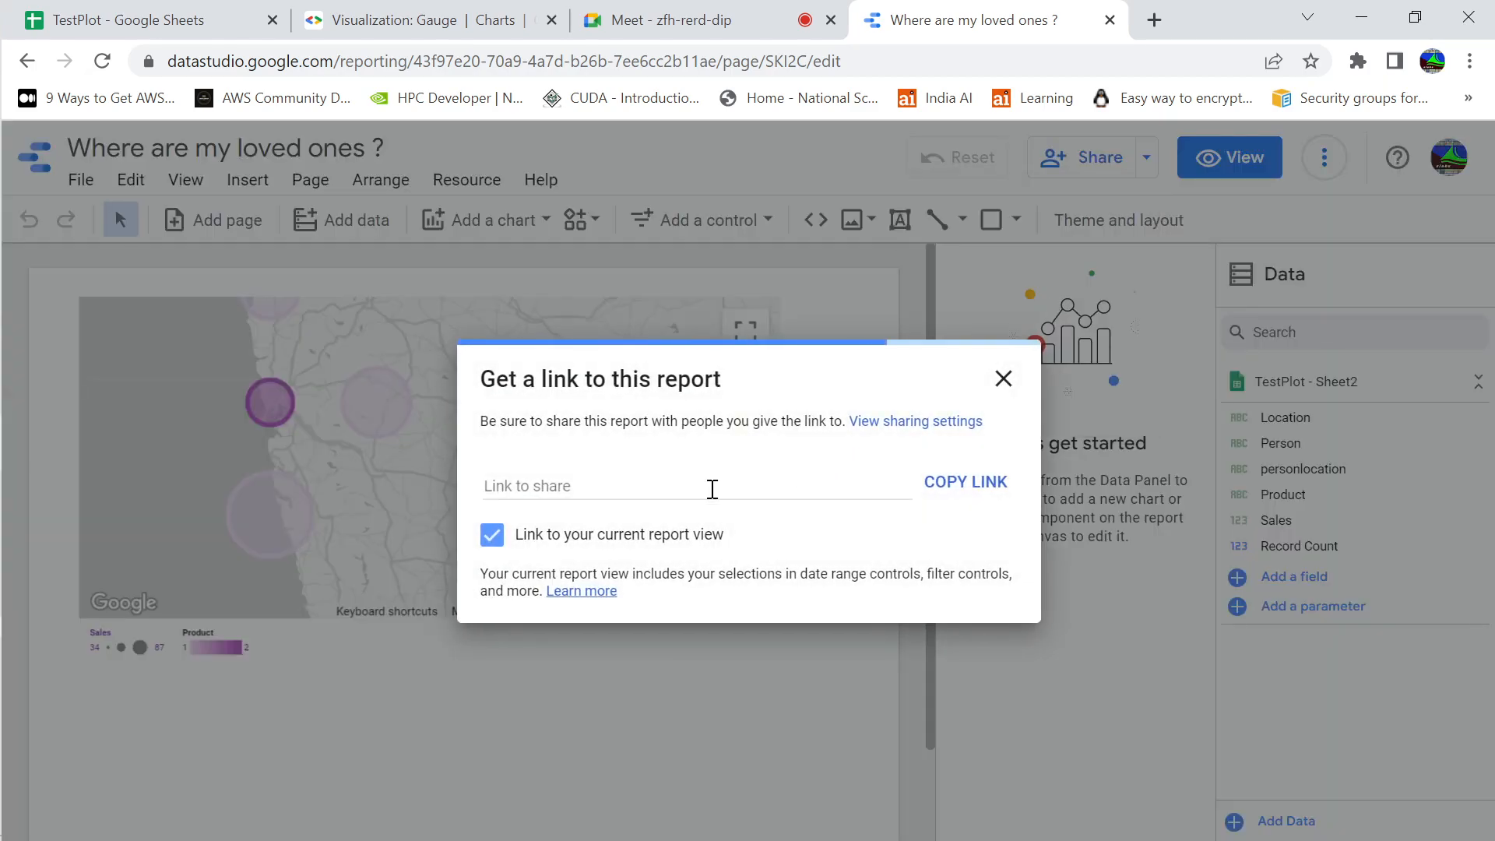
pyautogui.click(954, 480)
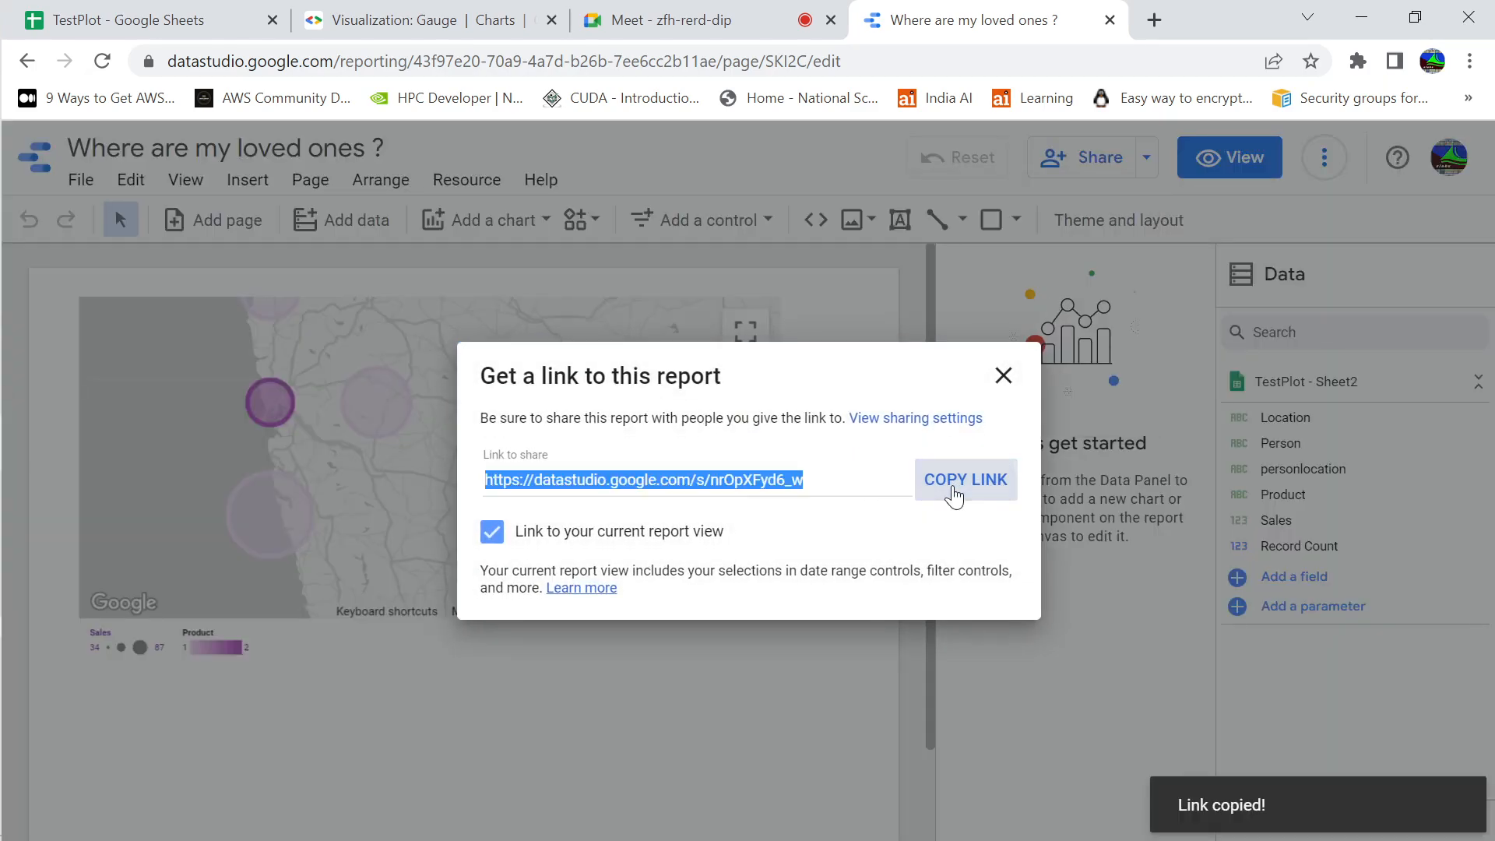
# Open the copied "Where are my loved ones ?" report link in a new browser tab
pyautogui.click(1155, 19)
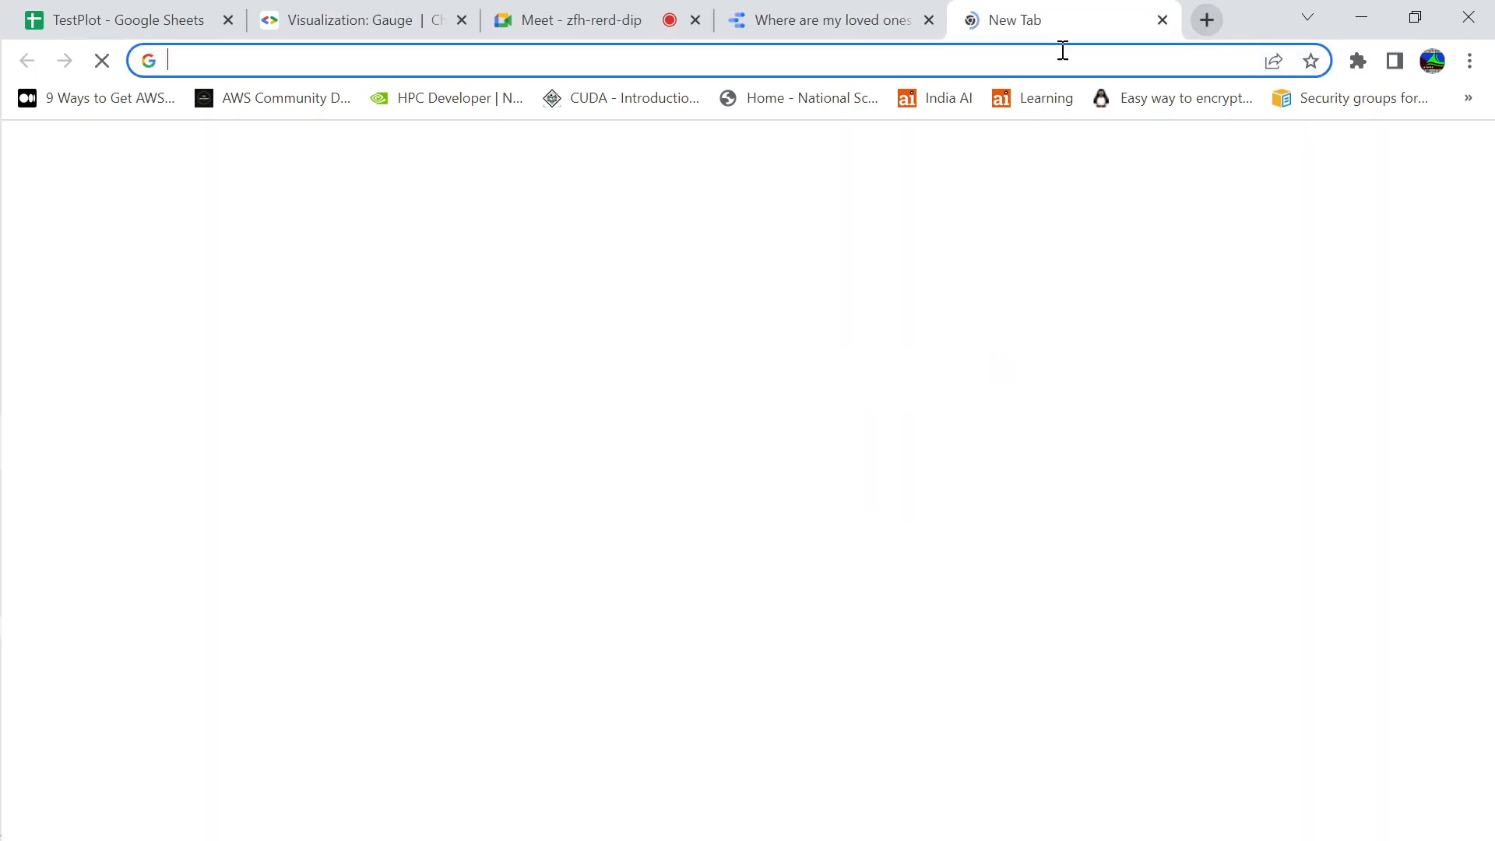
pyautogui.click(899, 66)
pyautogui.hotkey('ctrl', 'v')
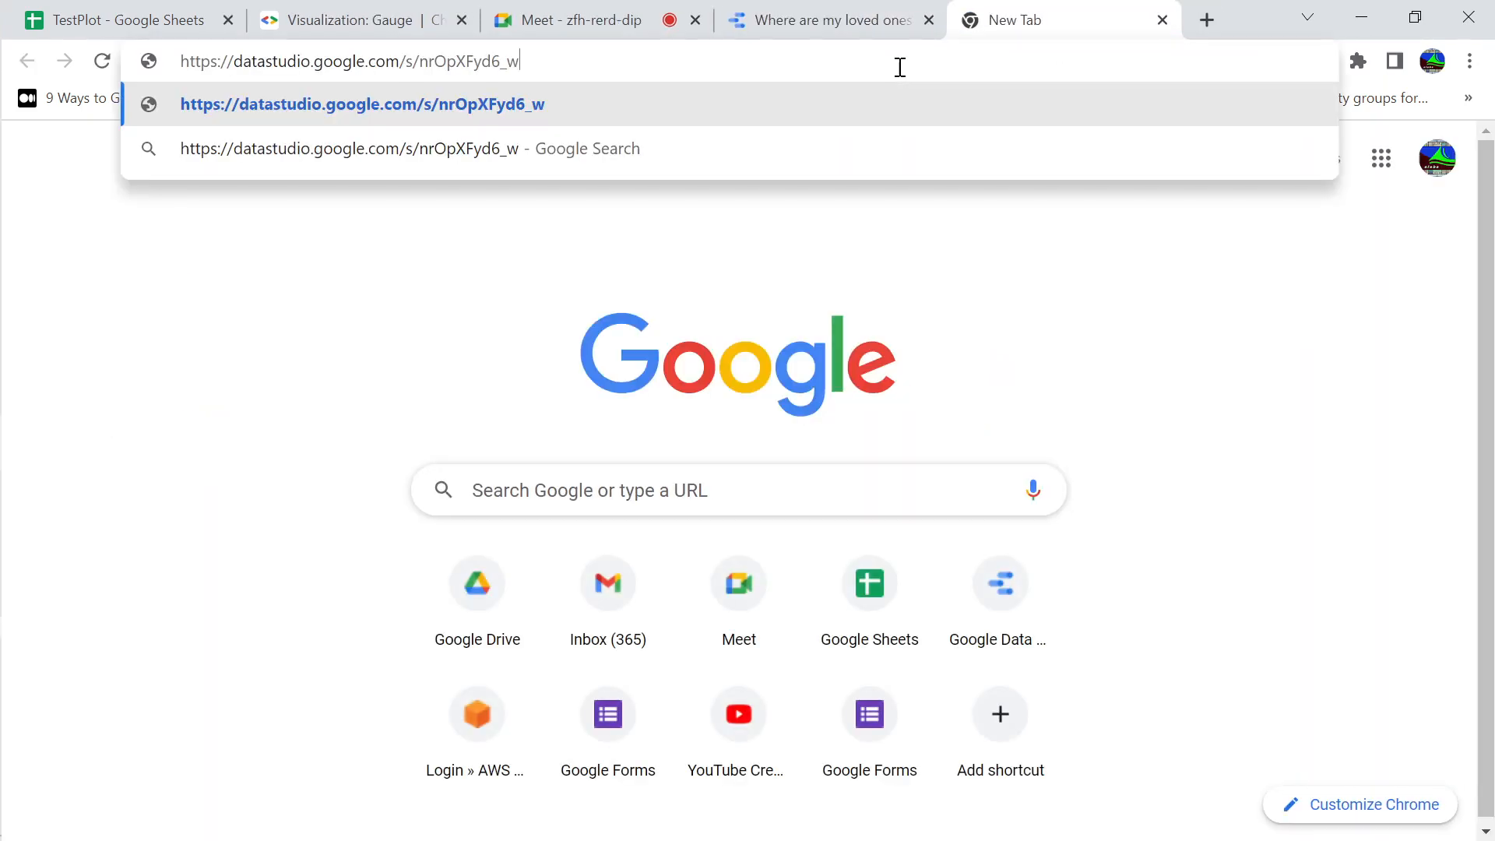
pyautogui.press('Return')
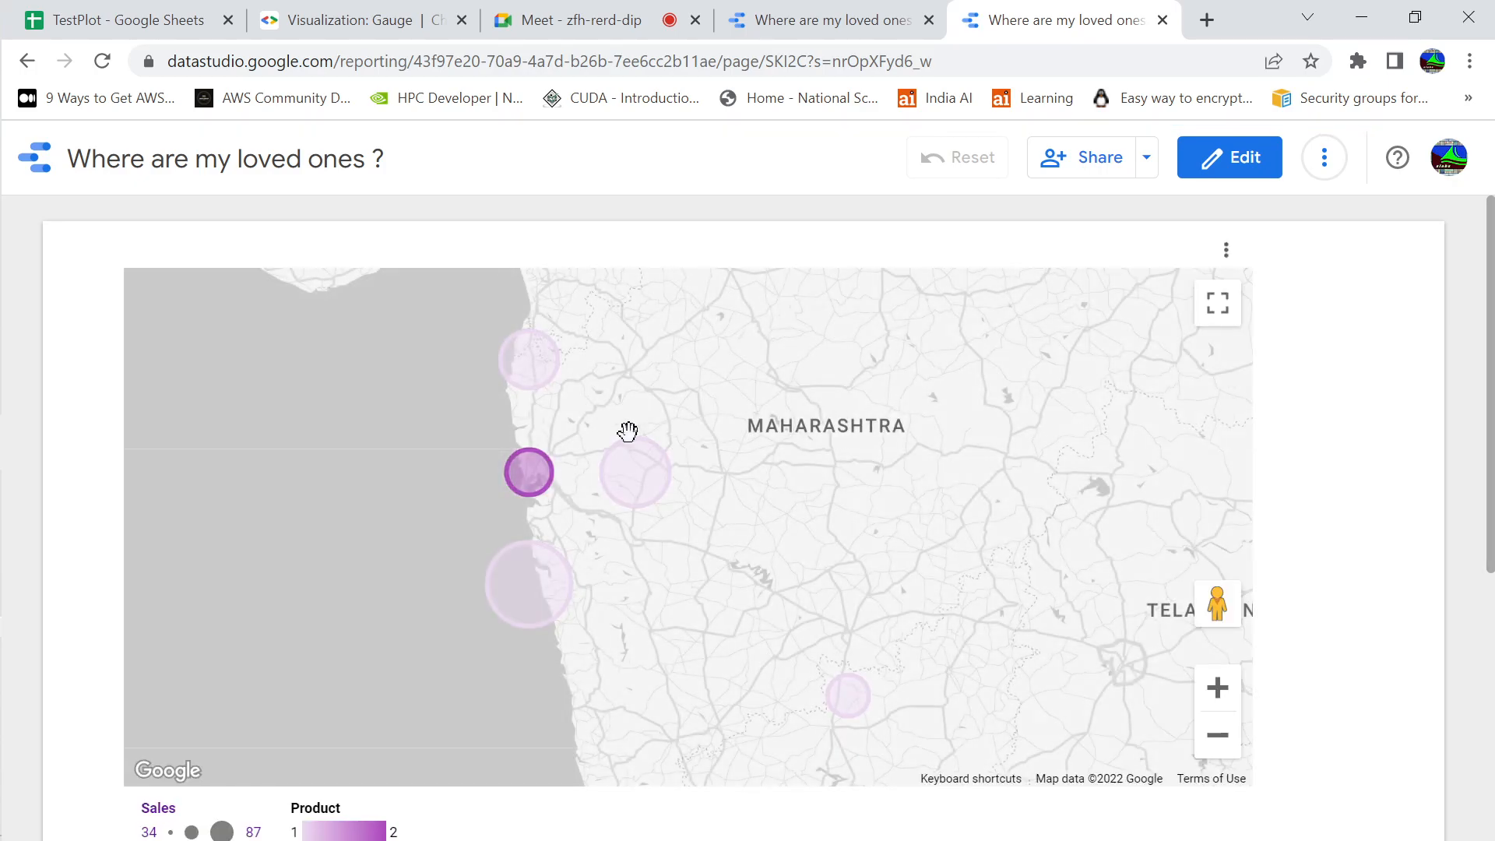
# Zoom the report's bubble map in on the Mumbai bubble until the surrounding city districts can be examined
pyautogui.click(1218, 689)
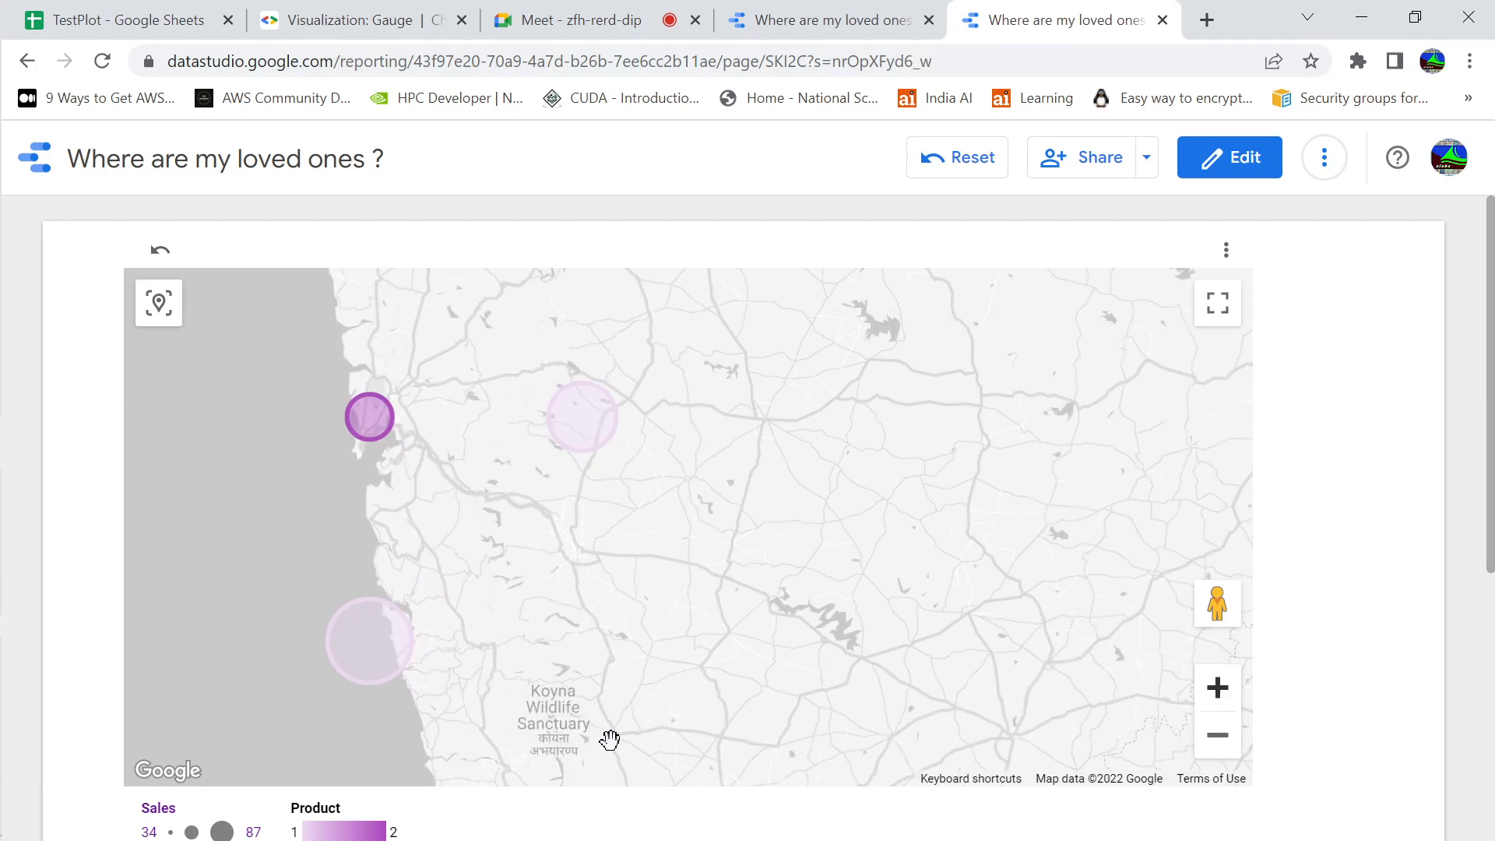
pyautogui.click(1218, 688)
pyautogui.moveTo(522, 439); pyautogui.dragTo(763, 556)
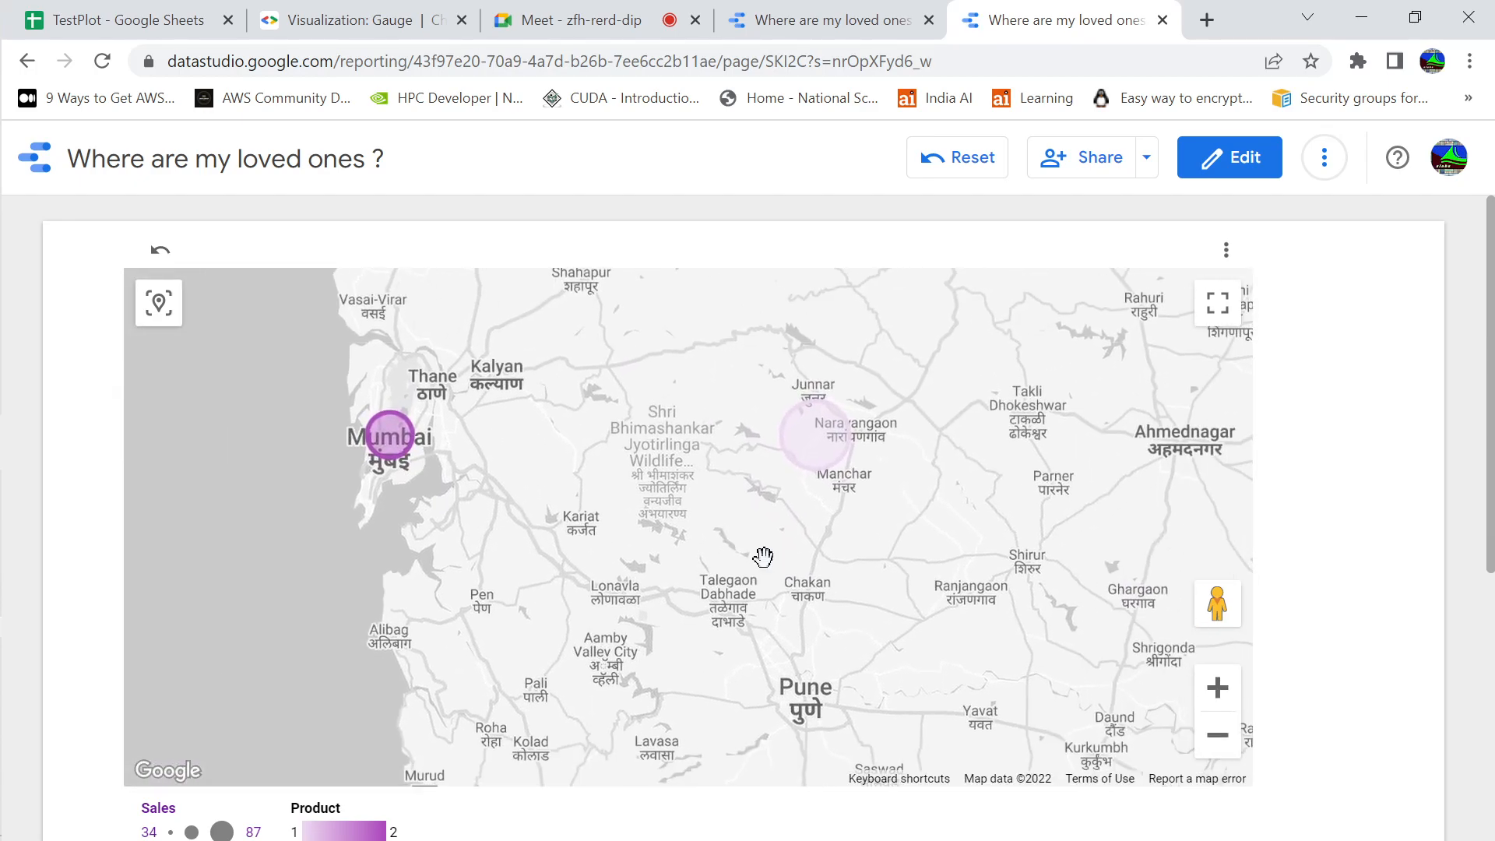
pyautogui.click(1212, 699)
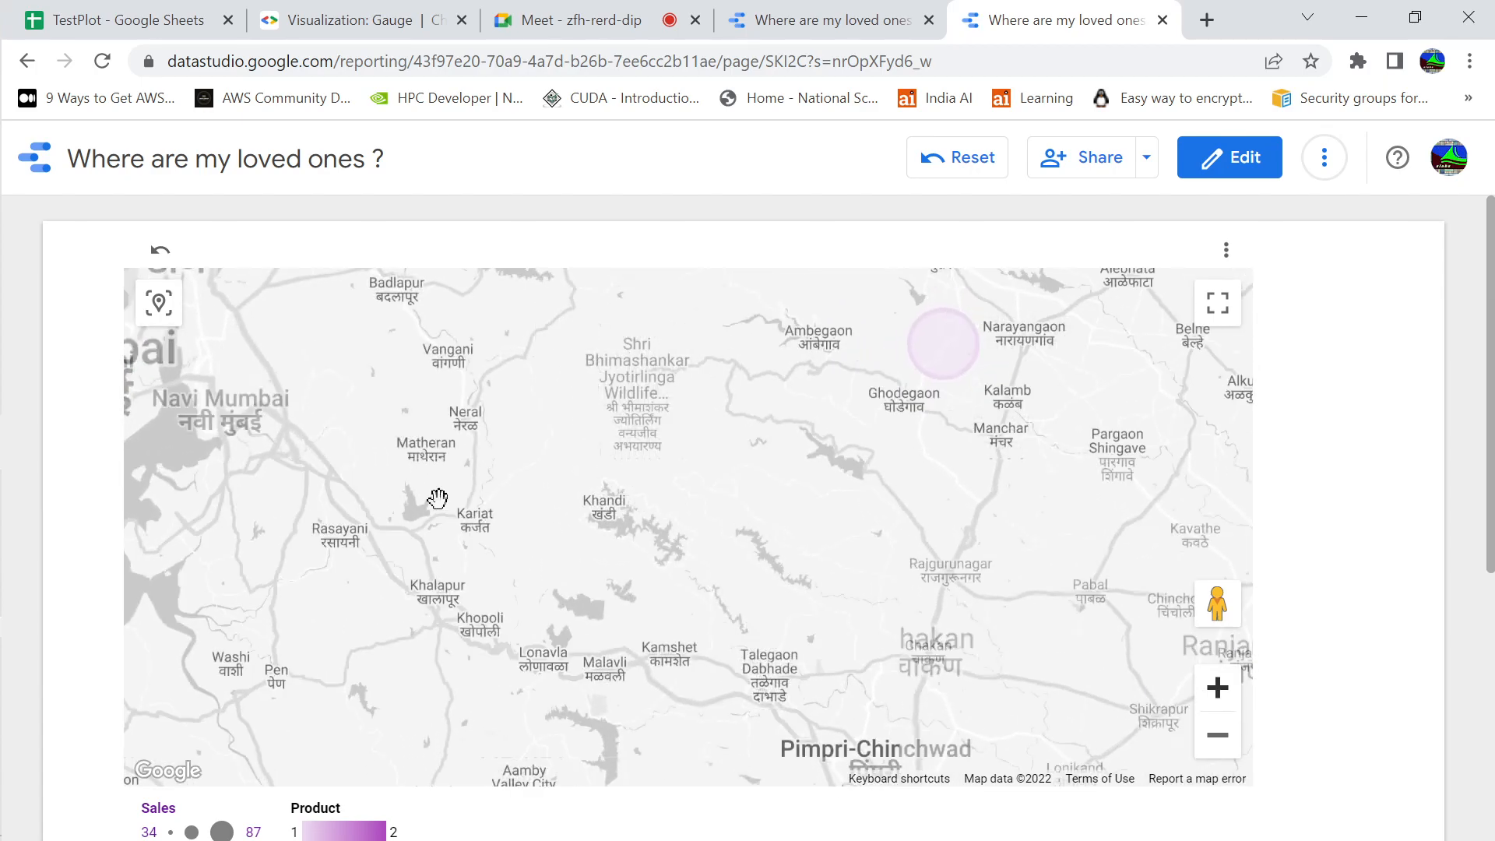
pyautogui.moveTo(490, 501); pyautogui.dragTo(685, 560)
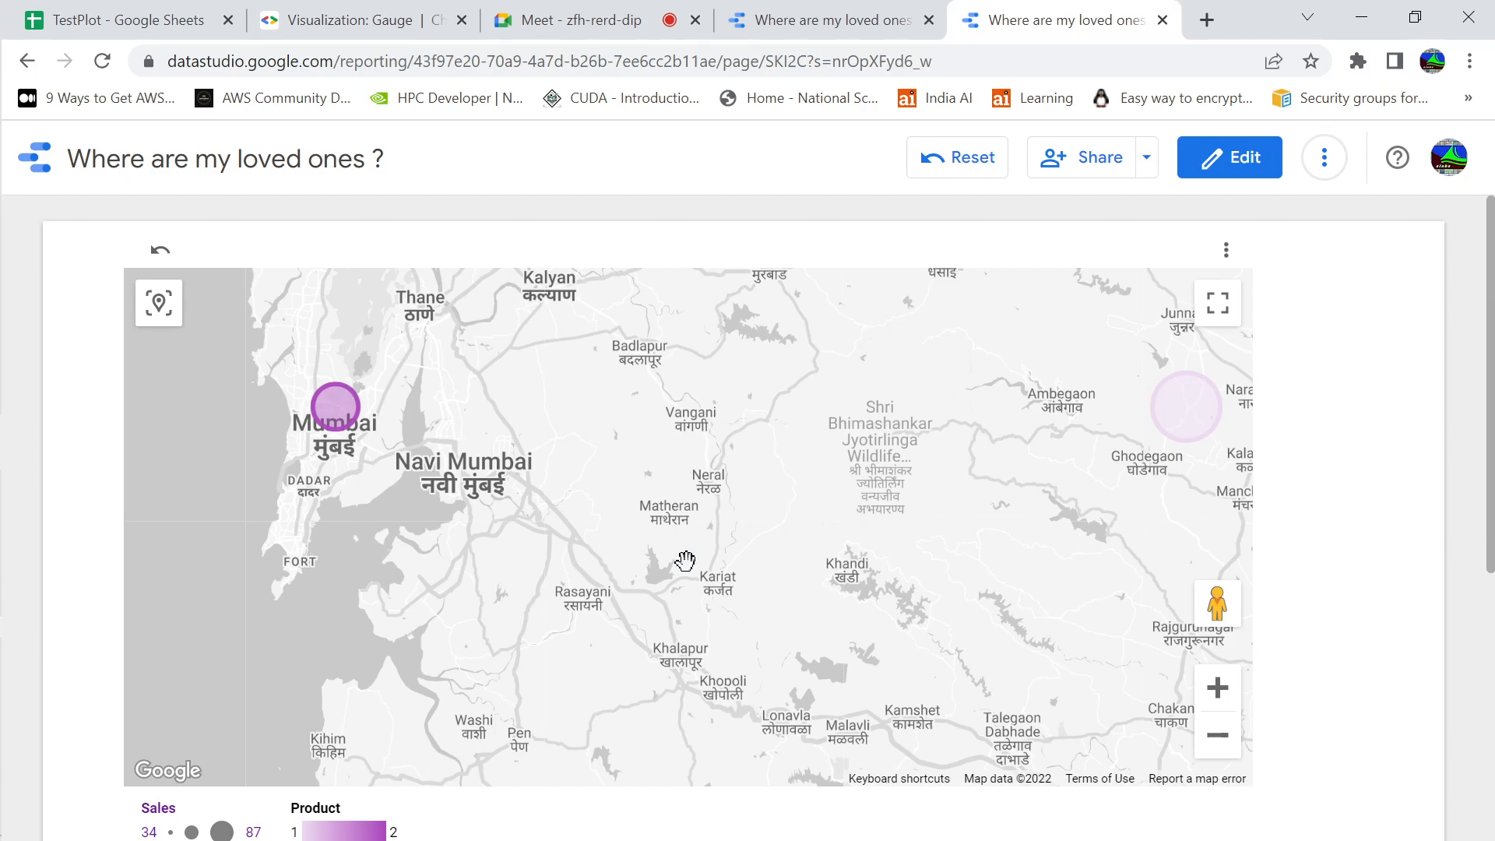
pyautogui.click(1232, 691)
pyautogui.moveTo(400, 483); pyautogui.dragTo(817, 597)
pyautogui.moveTo(450, 417)
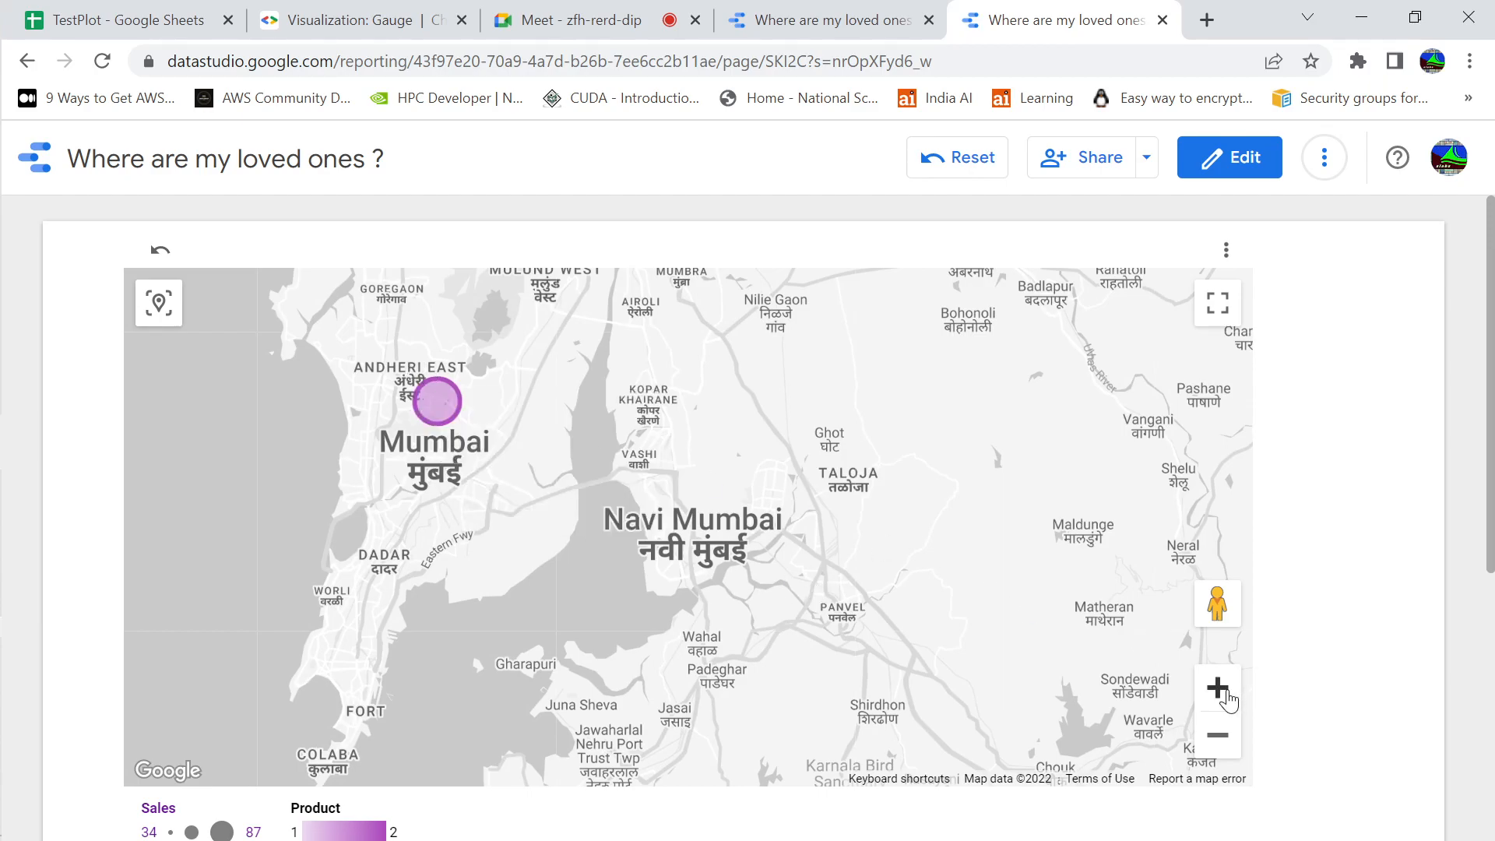
pyautogui.click(1226, 693)
pyautogui.click(1227, 697)
pyautogui.moveTo(361, 400); pyautogui.dragTo(477, 530)
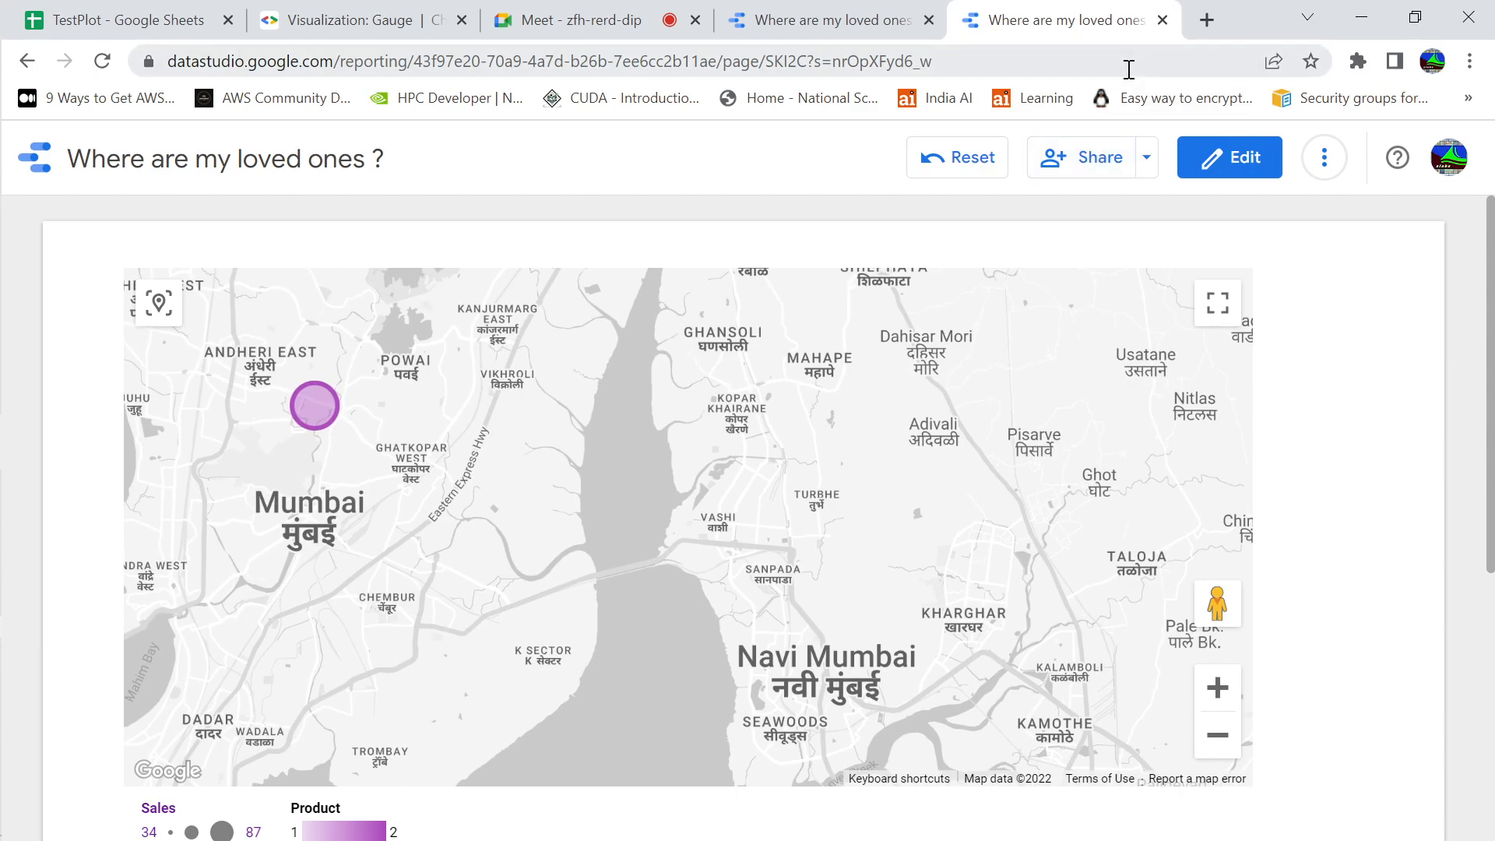
# Close the linked report's tab and the report link dialog, and return to the TestPlot gauge chart data in Google Sheets
pyautogui.click(1162, 20)
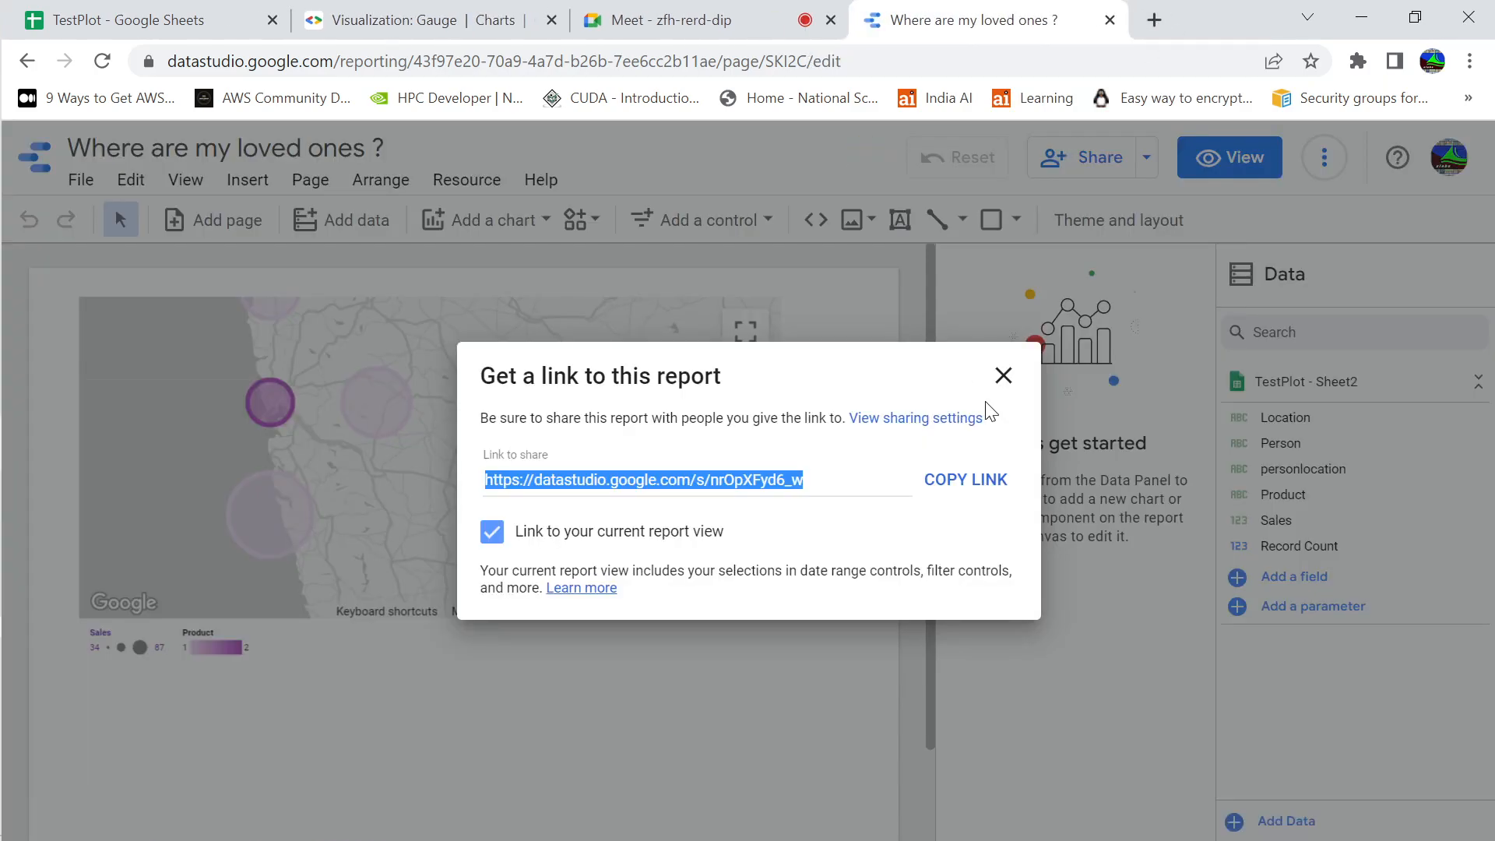
pyautogui.click(1006, 380)
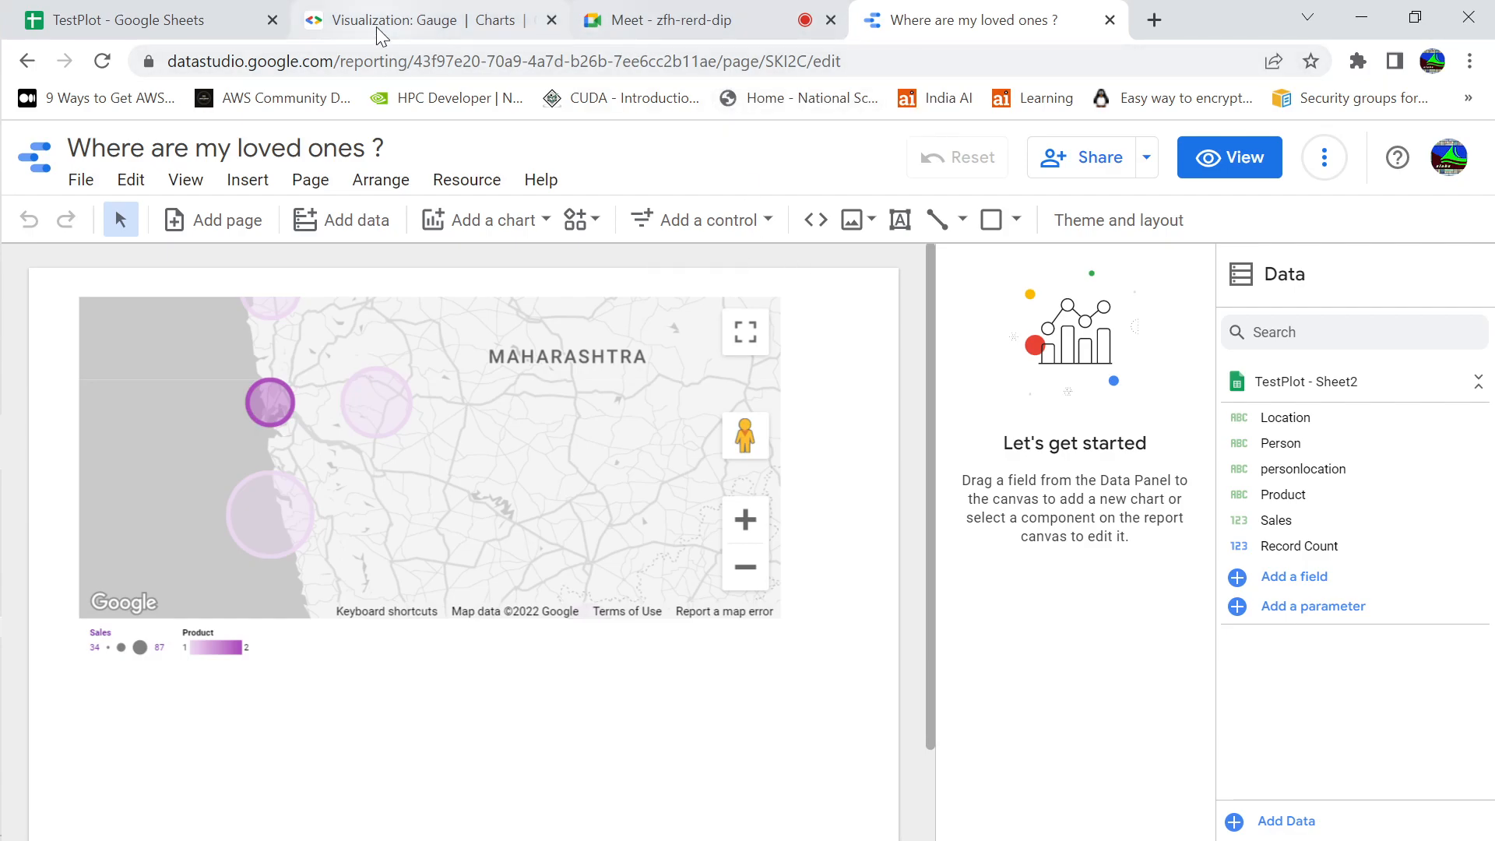
pyautogui.click(200, 24)
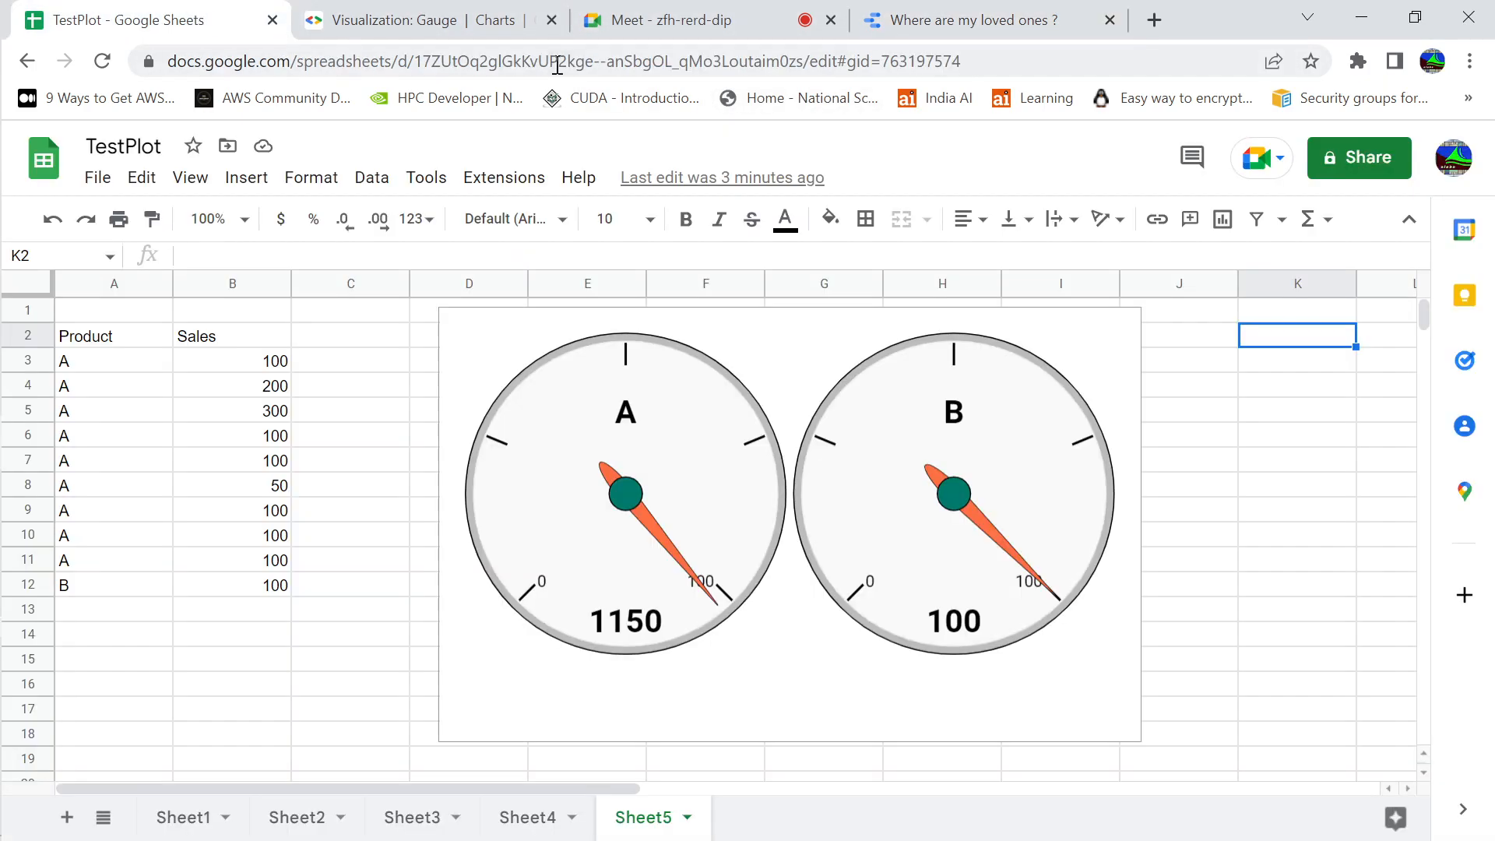
pyautogui.click(323, 389)
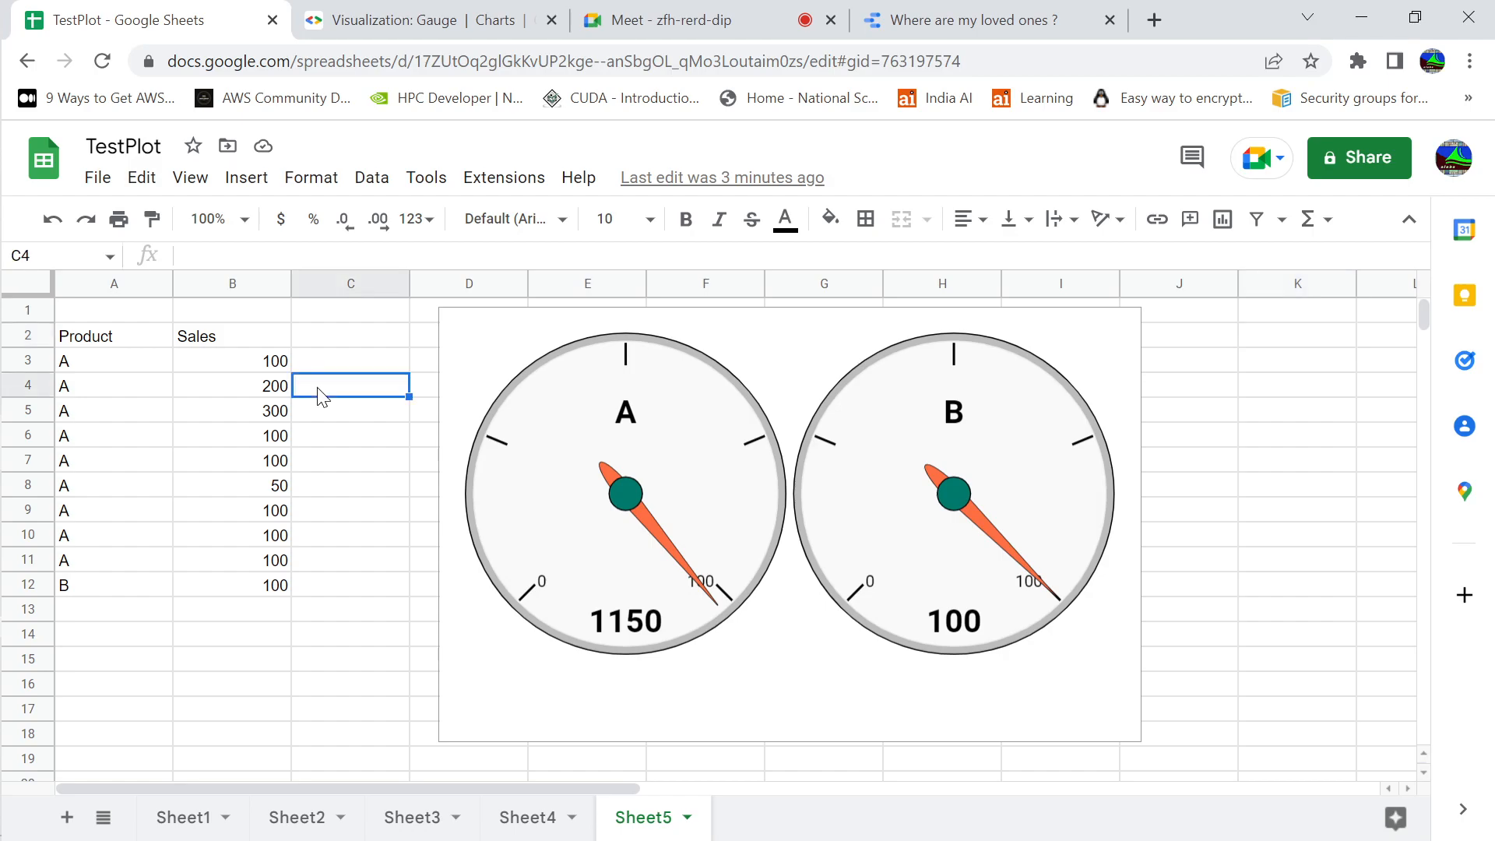
pyautogui.click(243, 389)
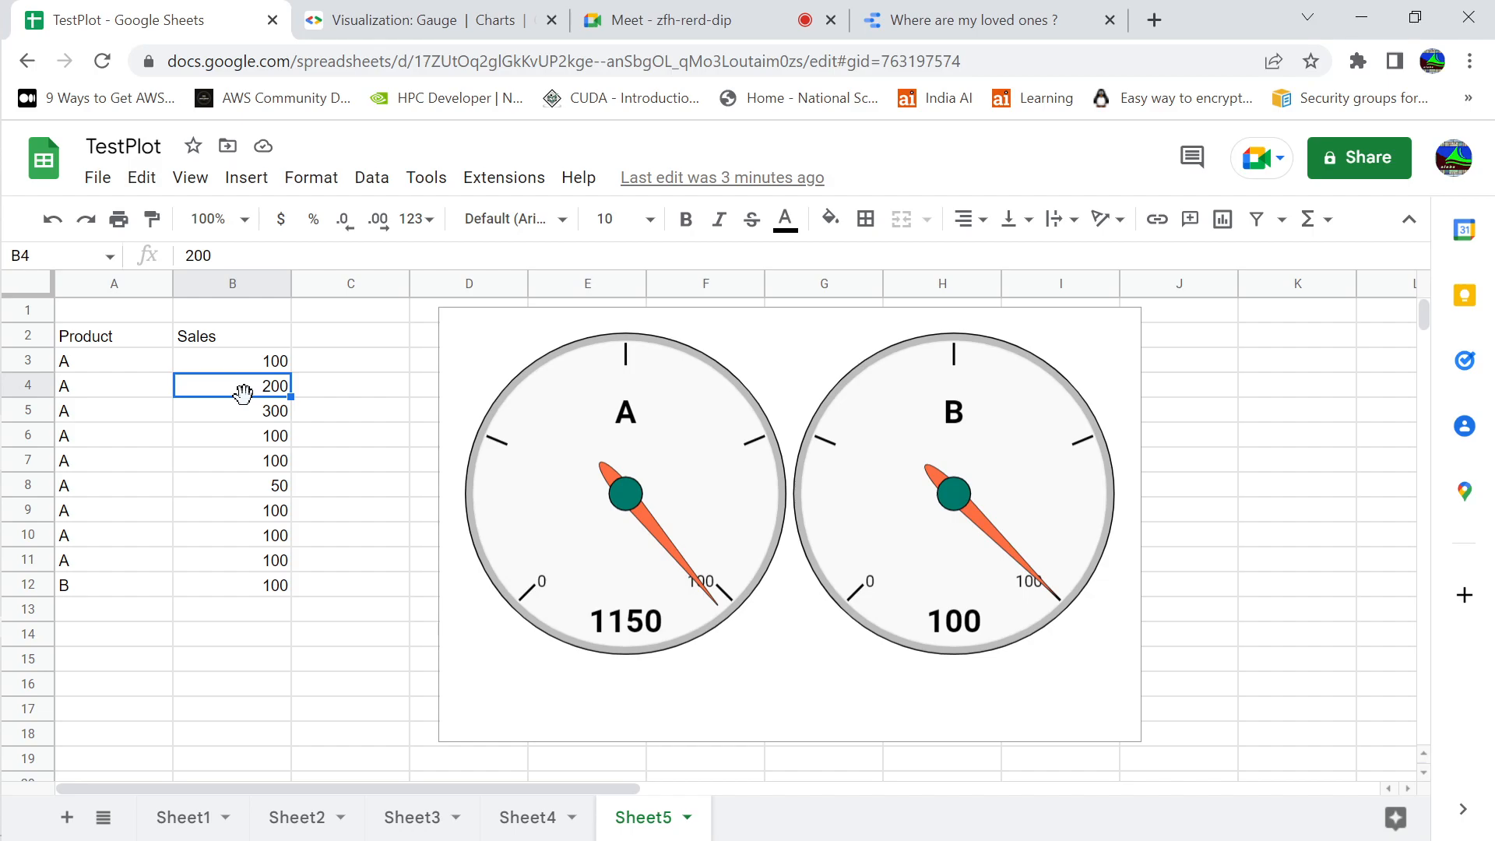
pyautogui.click(327, 401)
# Switch from the TestPlot spreadsheet to the OBS 27.2.4 window
pyautogui.hotkey('alt', 'Tab')
pyautogui.hotkey('alt', 'Tab')
pyautogui.hotkey('alt', 'Tab')
pyautogui.hotkey('alt', 'Tab')
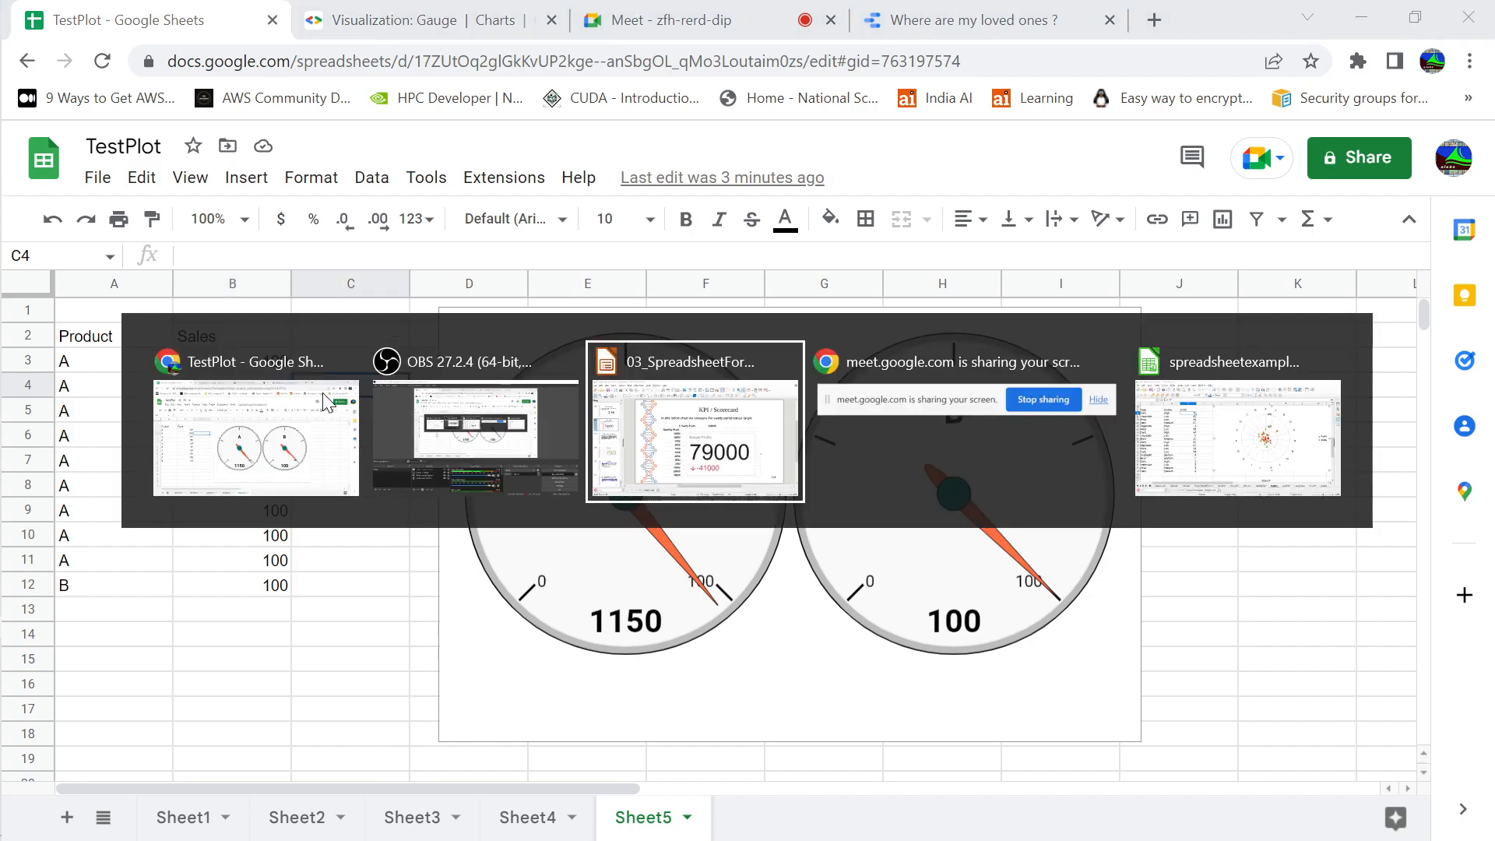
pyautogui.hotkey('alt', 'Tab')
pyautogui.hotkey('alt', 'Tab')
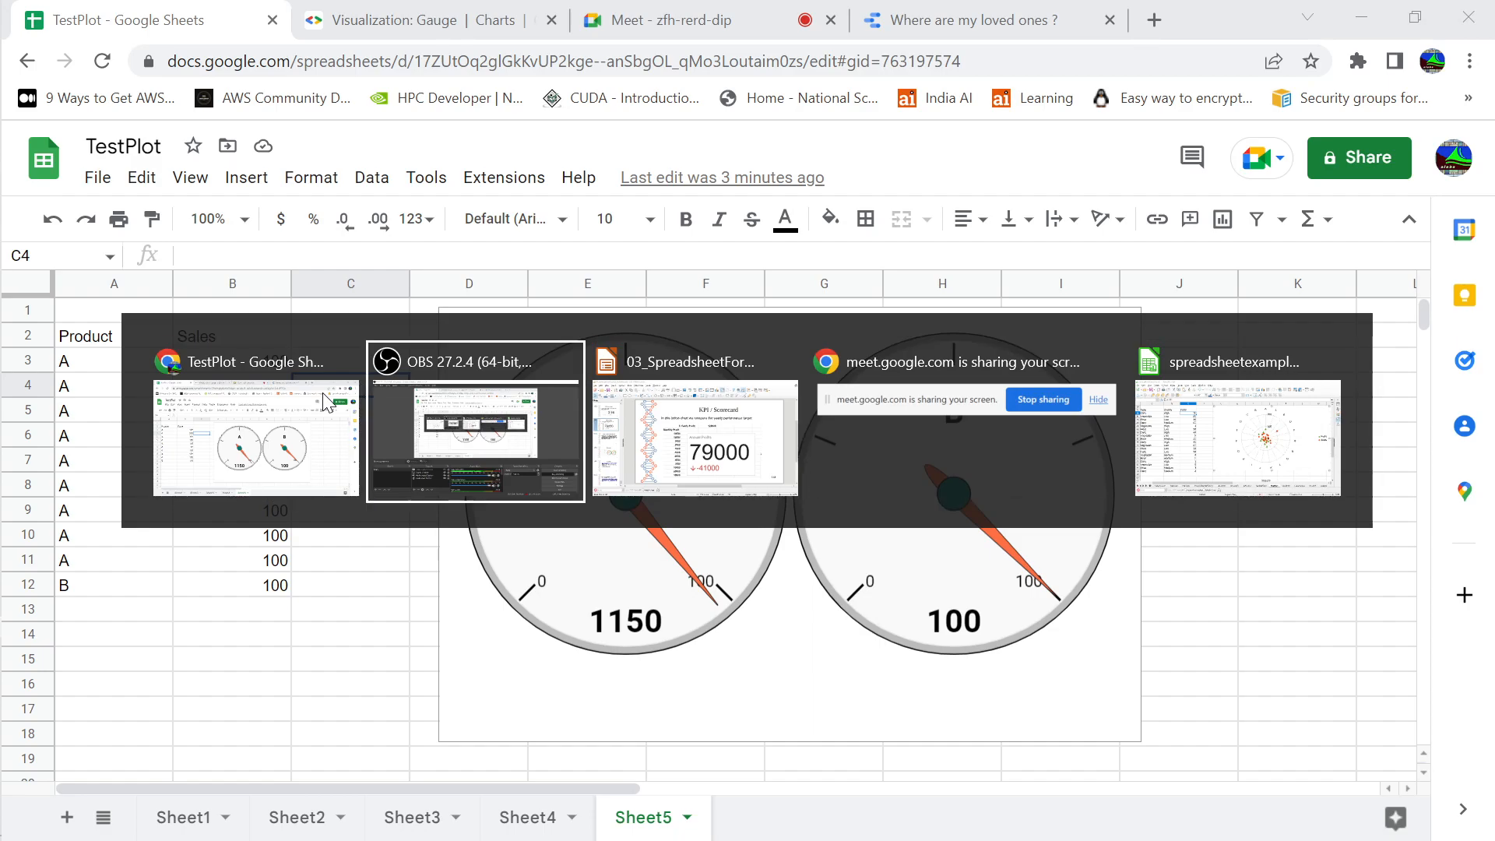